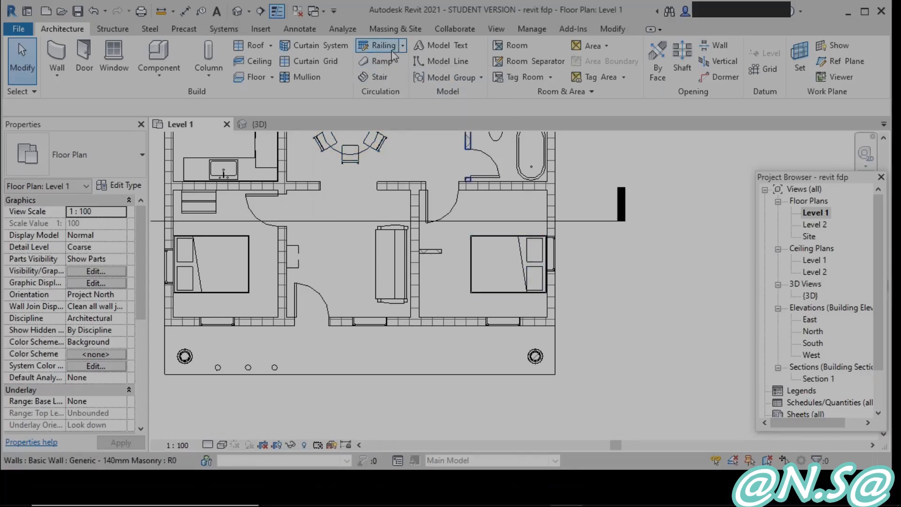
Step: Delete the whole detached rectangular wall enclosure in front of the house, working in the 3D view
{"action": "scroll", "coordinate": [440, 327], "scroll_direction": "down", "scroll_amount": 2}
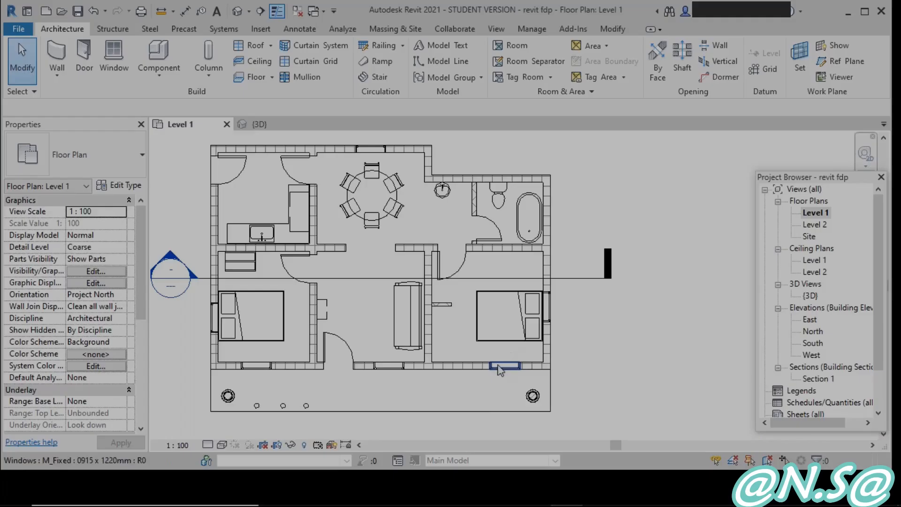
{"action": "middle_click_drag", "start_coordinate": [484, 395], "coordinate": [516, 356]}
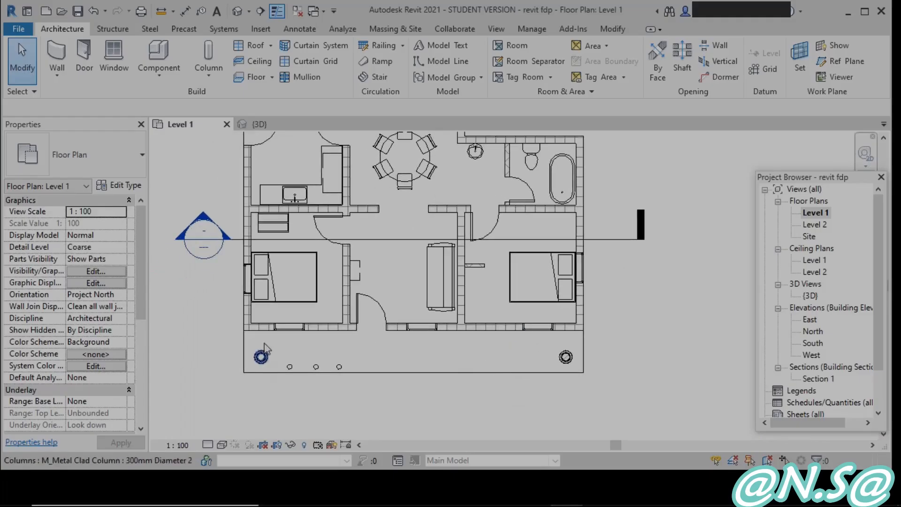
{"action": "scroll", "coordinate": [261, 363], "scroll_direction": "up", "scroll_amount": 2}
{"action": "middle_click_drag", "start_coordinate": [282, 371], "coordinate": [321, 340]}
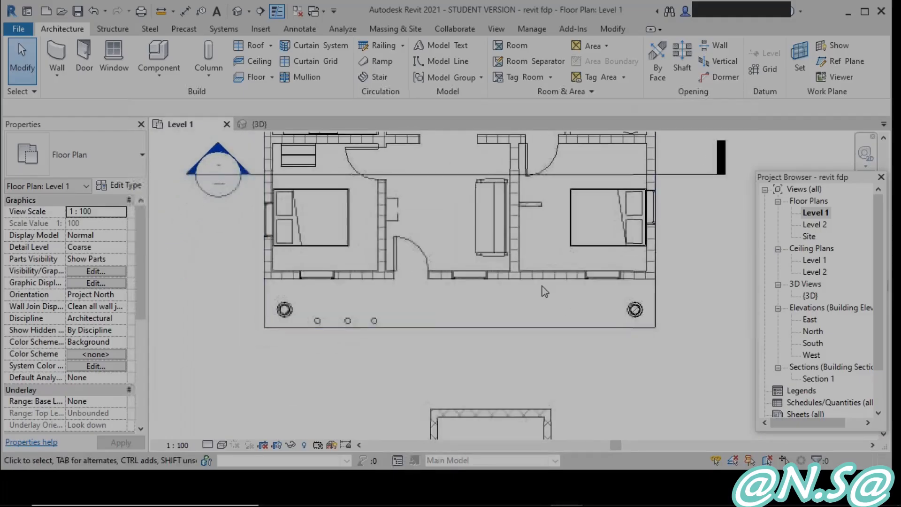
{"action": "left_click", "coordinate": [237, 11]}
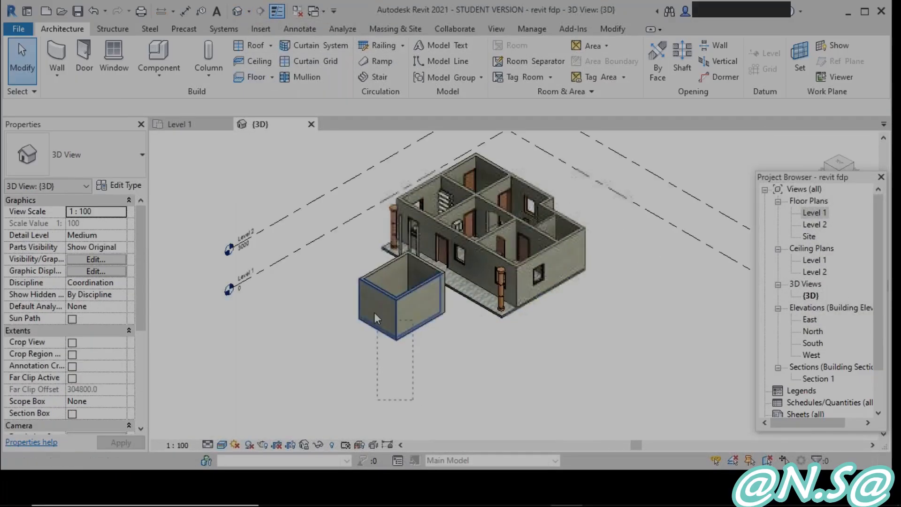
{"action": "key", "text": "Tab"}
{"action": "left_click", "coordinate": [373, 311]}
{"action": "key", "text": "Delete"}
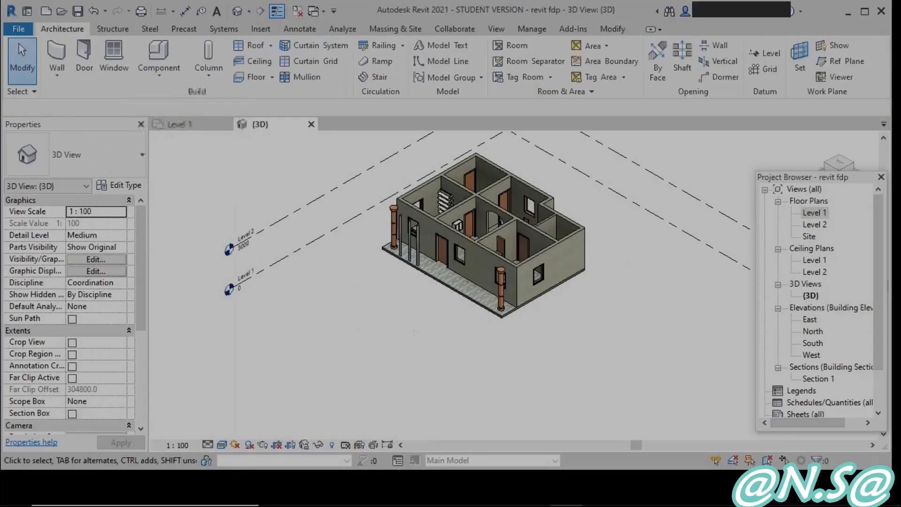
Step: Delete the three slim grey columns standing on the front porch, keeping the two large round columns
{"action": "scroll", "coordinate": [422, 282], "scroll_direction": "up", "scroll_amount": 5}
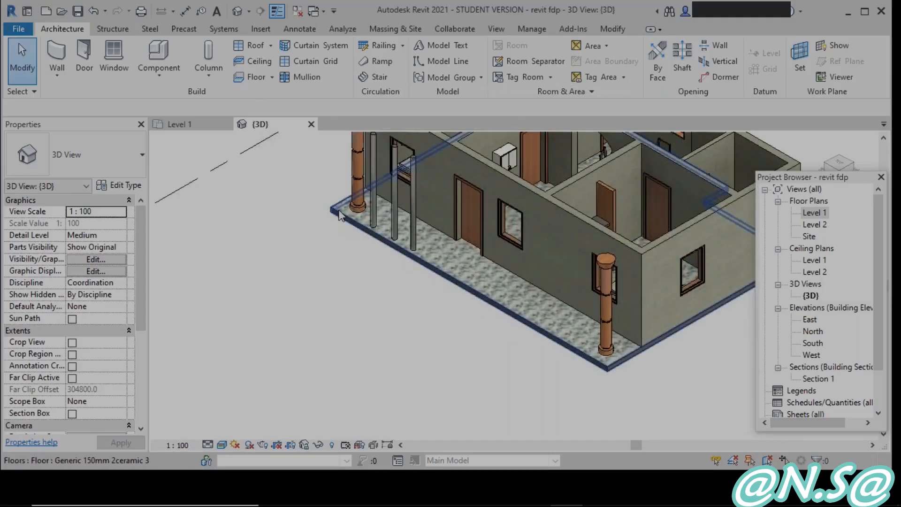
{"action": "left_click", "coordinate": [416, 233]}
{"action": "key", "text": "Delete"}
{"action": "left_click", "coordinate": [396, 221]}
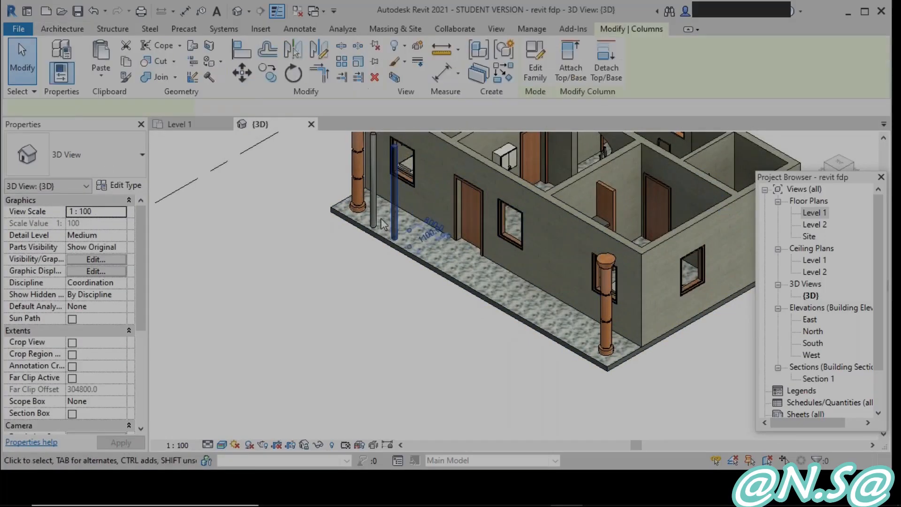
{"action": "key", "text": "Delete"}
{"action": "left_click", "coordinate": [374, 214]}
{"action": "key", "text": "Delete"}
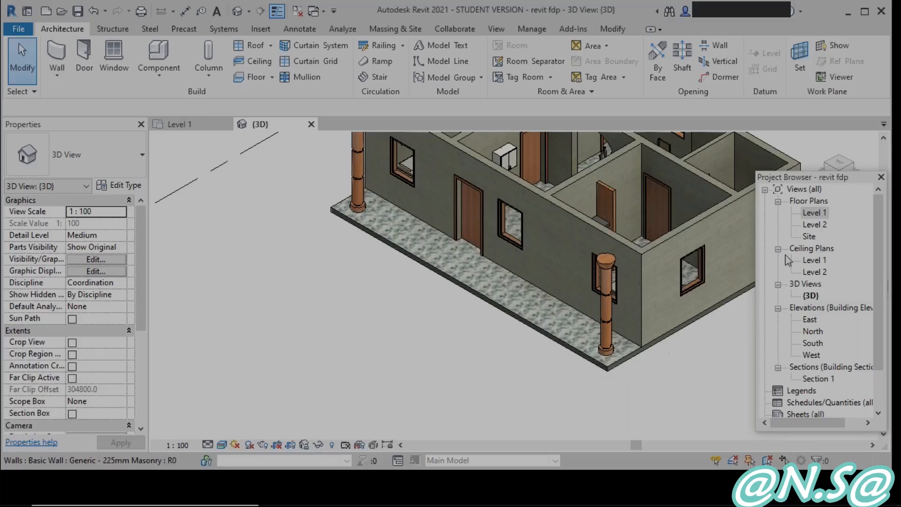
Step: Start a sketched railing path in the Level 1 floor plan using the 1100mm railing type
{"action": "double_click", "coordinate": [815, 215]}
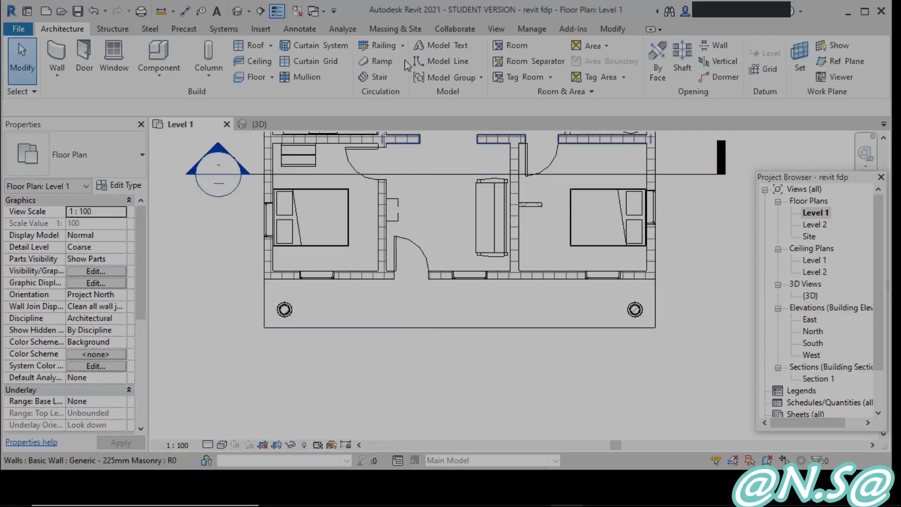
{"action": "left_click", "coordinate": [403, 46]}
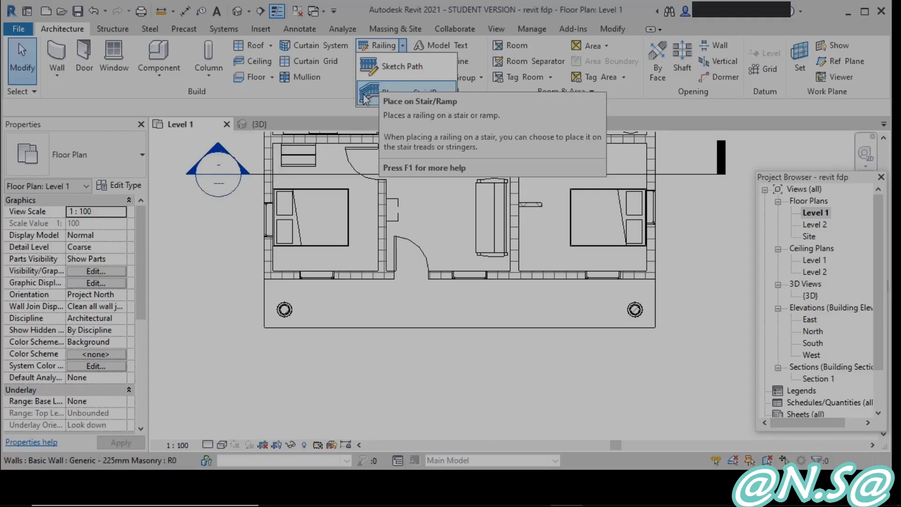
{"action": "left_click", "coordinate": [387, 74]}
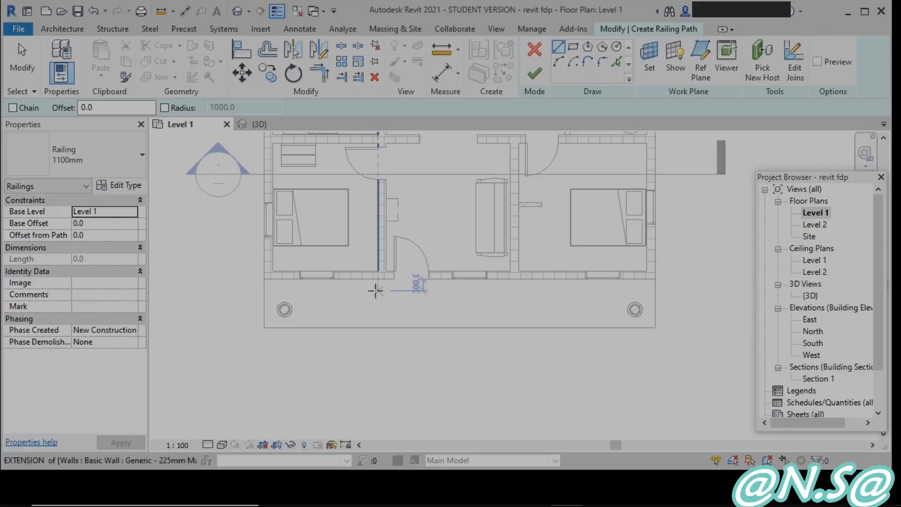
{"action": "middle_click_drag", "start_coordinate": [374, 291], "coordinate": [358, 339]}
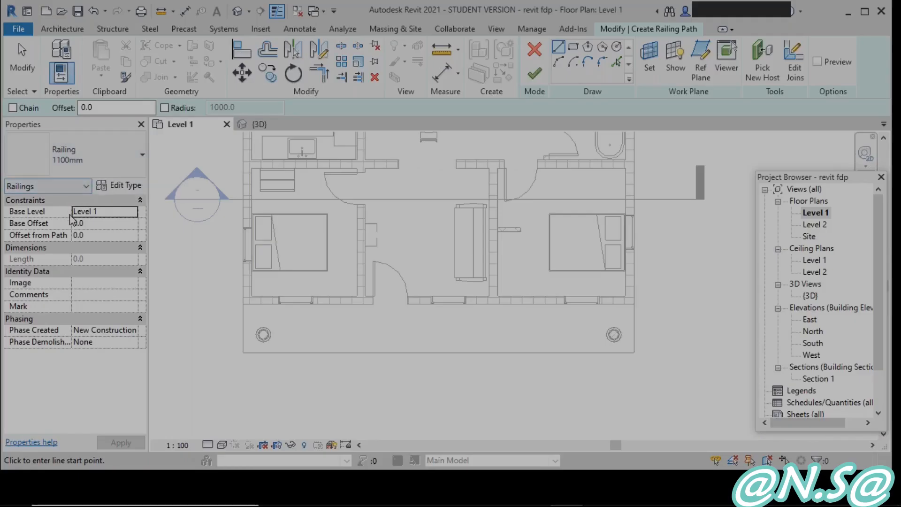
{"action": "left_click", "coordinate": [134, 174]}
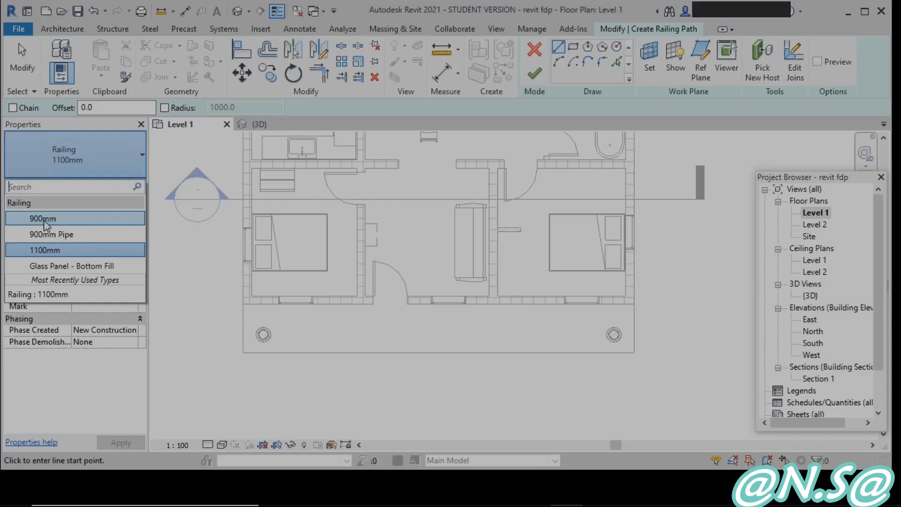
{"action": "left_click", "coordinate": [81, 256]}
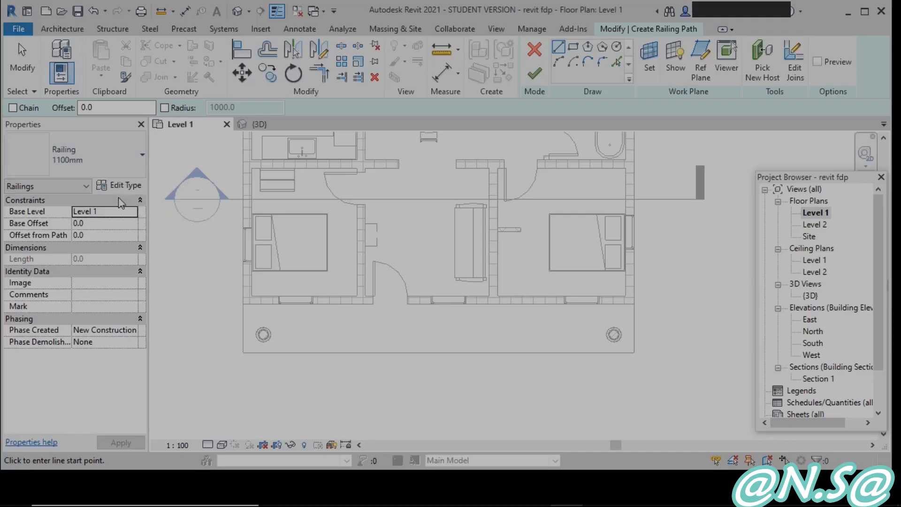
Step: Change the top rail height in the type properties of the 1100mm railing
{"action": "left_click", "coordinate": [123, 187]}
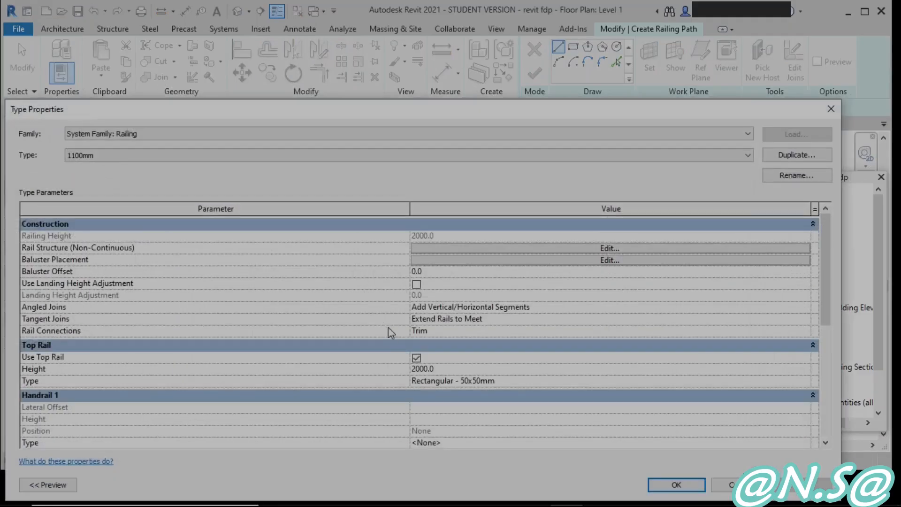
{"action": "left_click", "coordinate": [441, 370]}
{"action": "type", "text": "11"}
{"action": "left_click", "coordinate": [681, 483]}
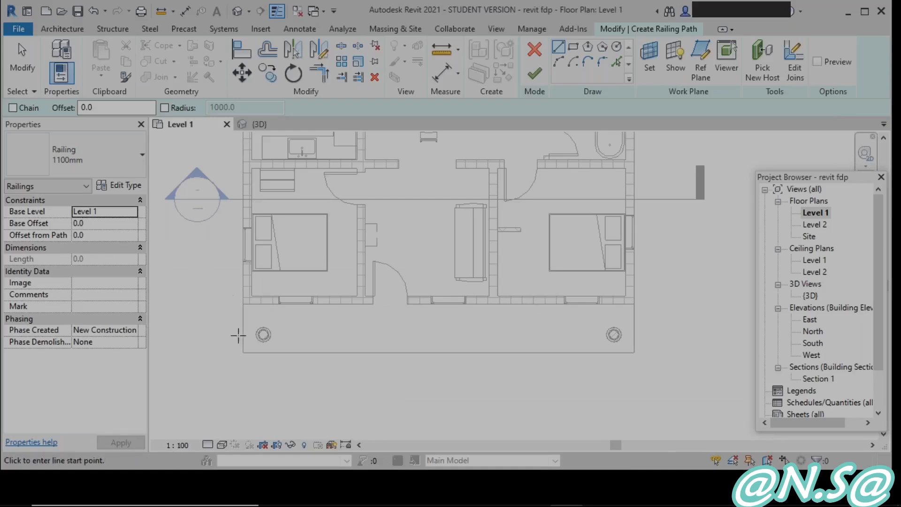
Step: Sketch a 1275 mm railing path line along the porch's side edge, from the house wall's corner to the outer floor corner
{"action": "scroll", "coordinate": [238, 331], "scroll_direction": "up", "scroll_amount": 3}
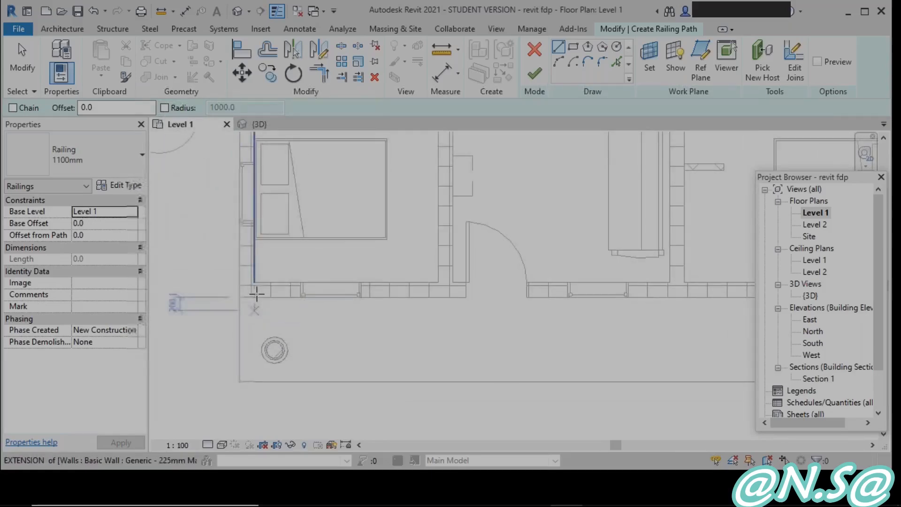
{"action": "scroll", "coordinate": [244, 313], "scroll_direction": "up", "scroll_amount": 2}
{"action": "scroll", "coordinate": [244, 304], "scroll_direction": "up", "scroll_amount": 3}
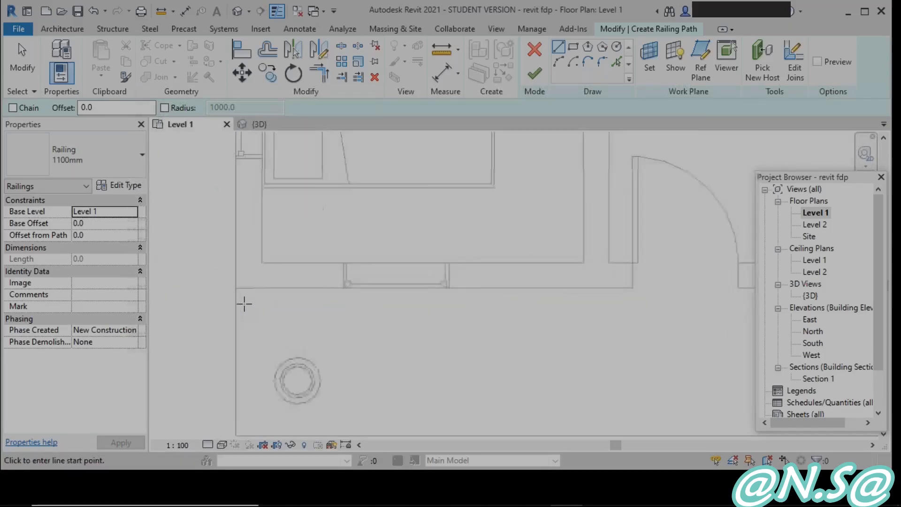
{"action": "middle_click_drag", "start_coordinate": [233, 342], "coordinate": [241, 295]}
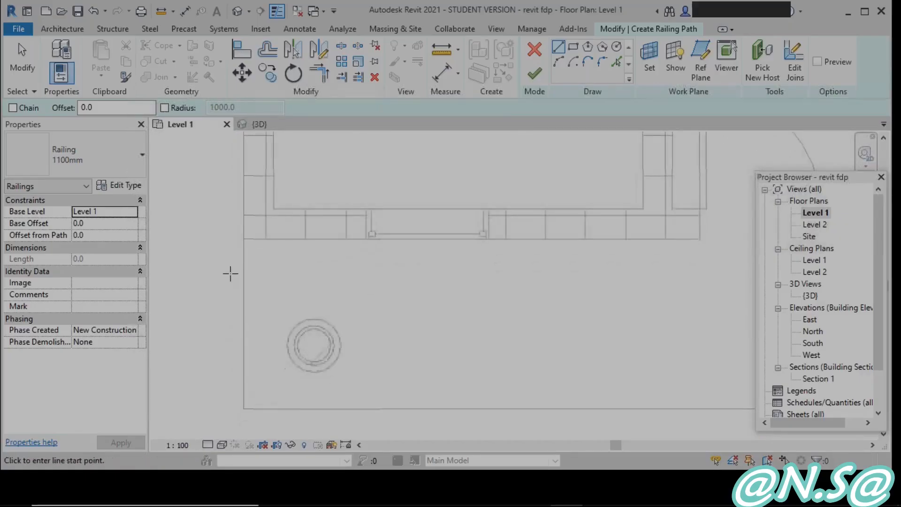
{"action": "left_click", "coordinate": [243, 238]}
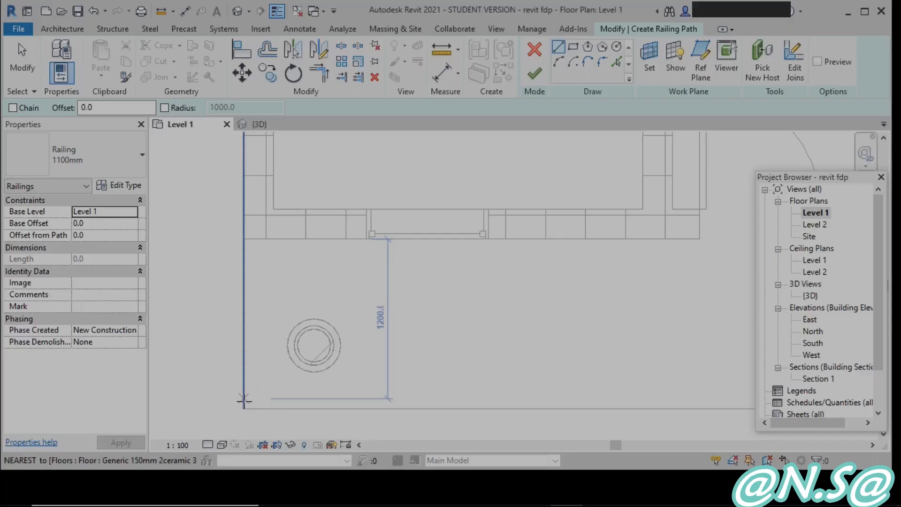
{"action": "key", "text": "Escape"}
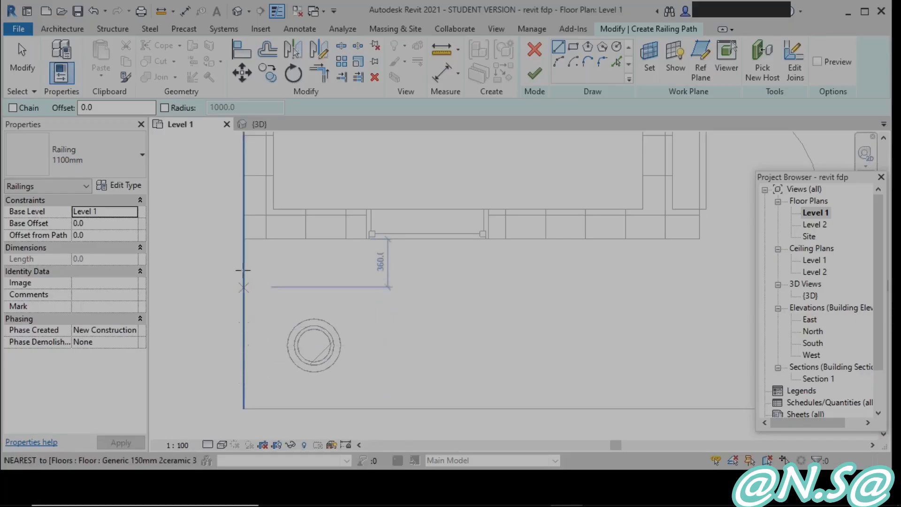
{"action": "left_click", "coordinate": [244, 239]}
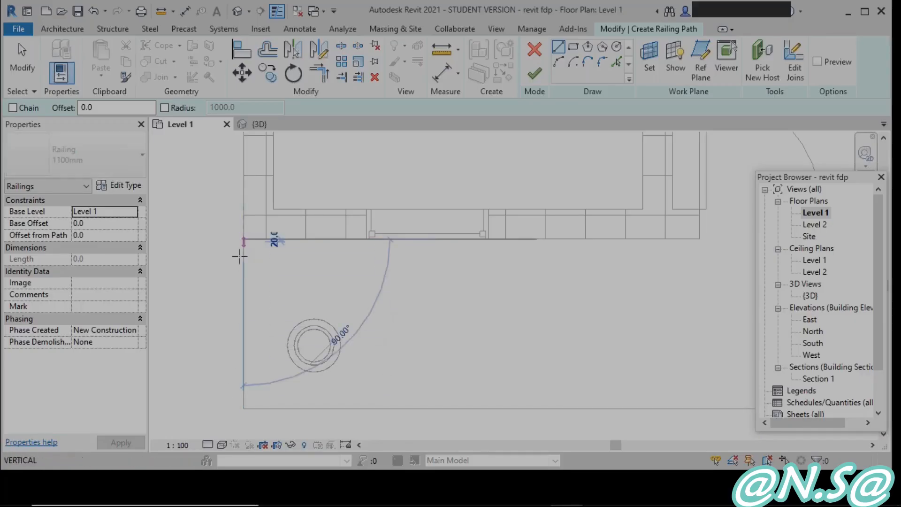
{"action": "left_click", "coordinate": [244, 408]}
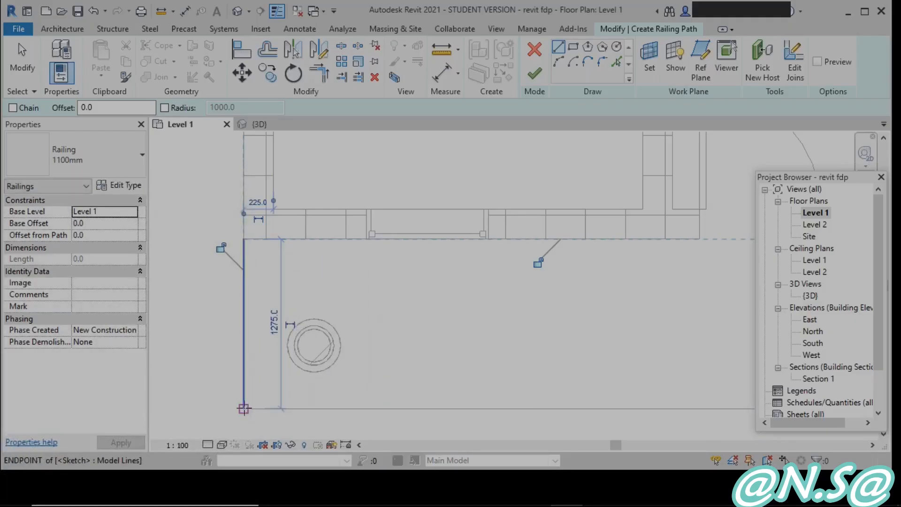
Step: Continue the railing path partway along the porch's front edge and finish the railing at about 2335 mm total length
{"action": "left_click", "coordinate": [244, 408]}
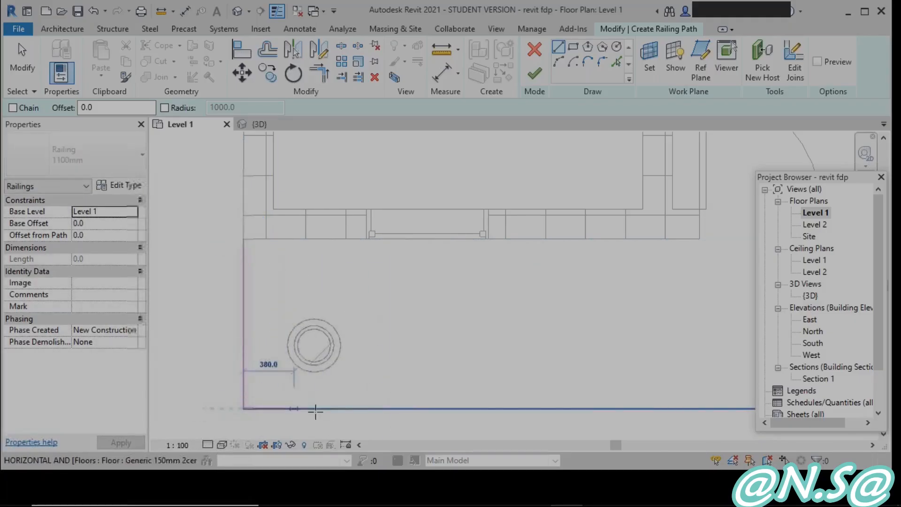
{"action": "left_click", "coordinate": [385, 408]}
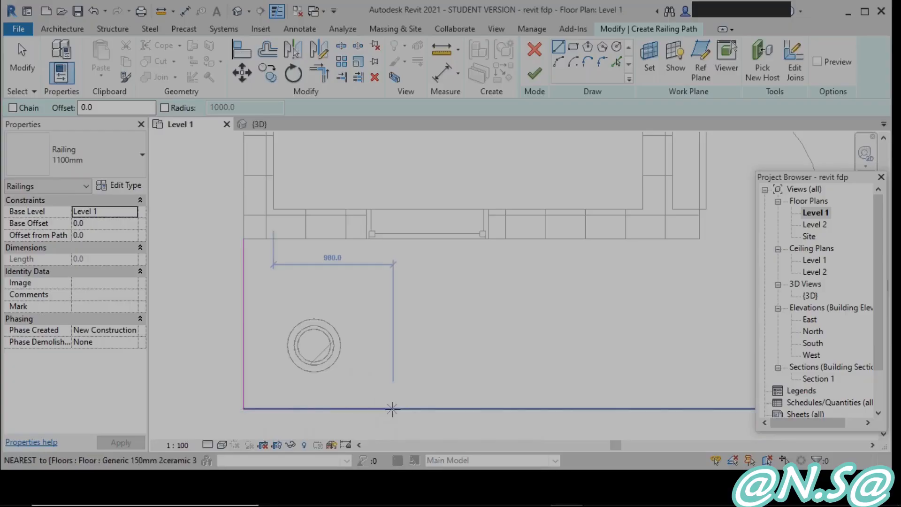
{"action": "key", "text": "Escape"}
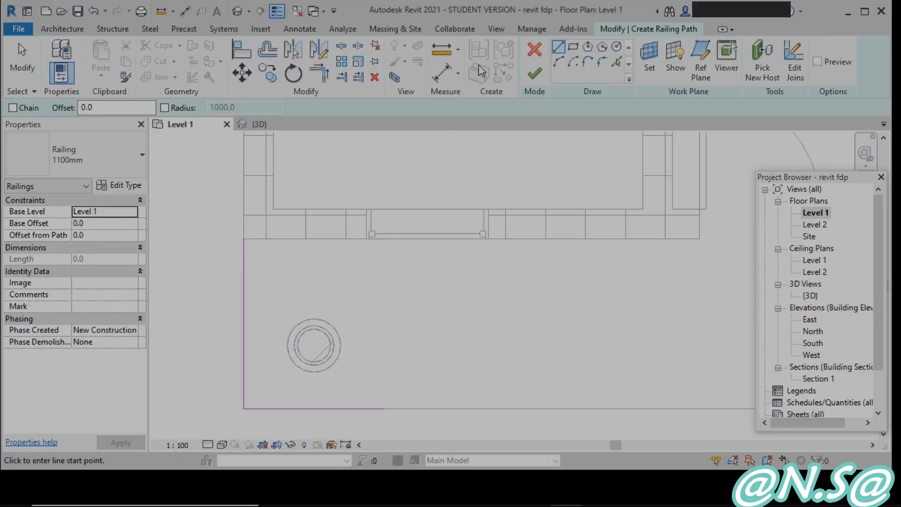
{"action": "left_click", "coordinate": [535, 74]}
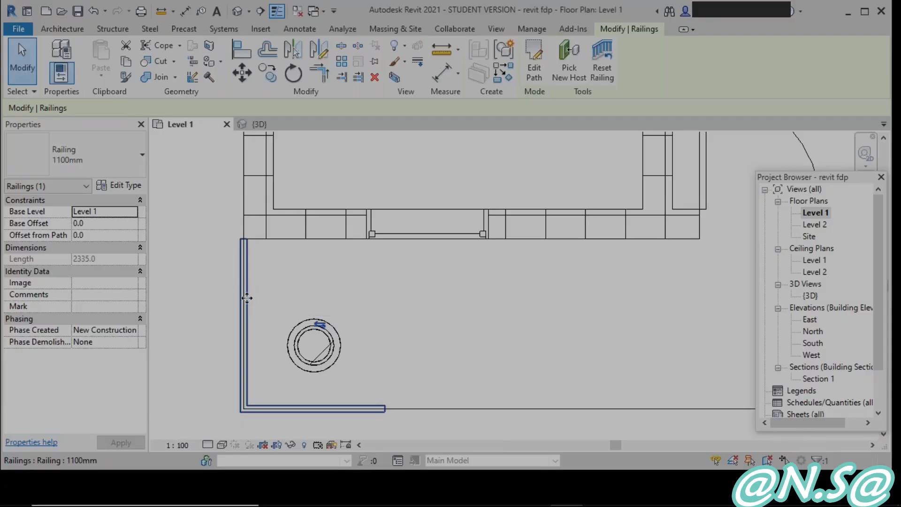
Step: Check the corner railing's position on the porch floor edge in the 3D view, and delete the railing
{"action": "double_click", "coordinate": [805, 297]}
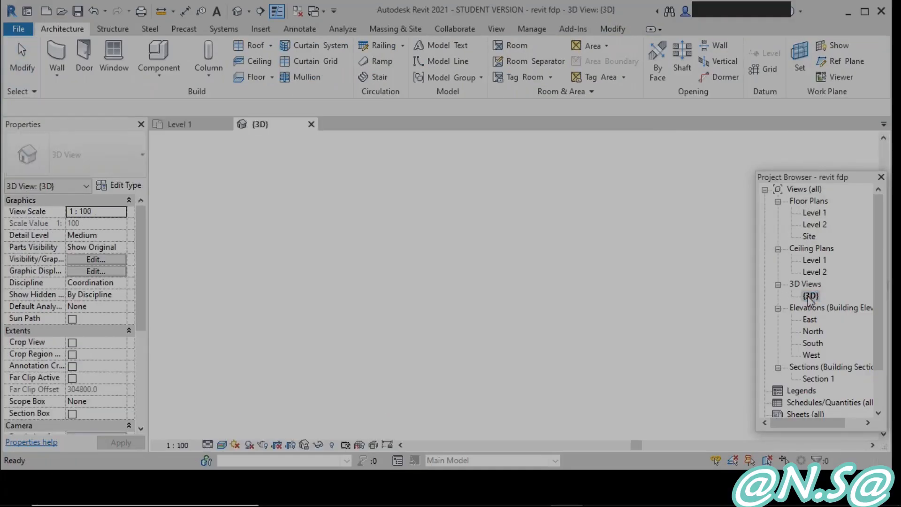
{"action": "scroll", "coordinate": [358, 236], "scroll_direction": "up", "scroll_amount": 5}
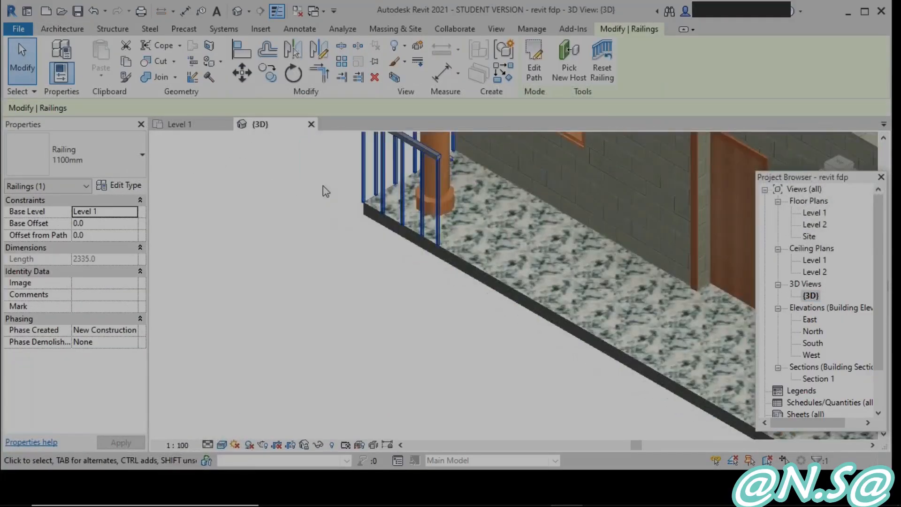
{"action": "scroll", "coordinate": [405, 221], "scroll_direction": "up", "scroll_amount": 4}
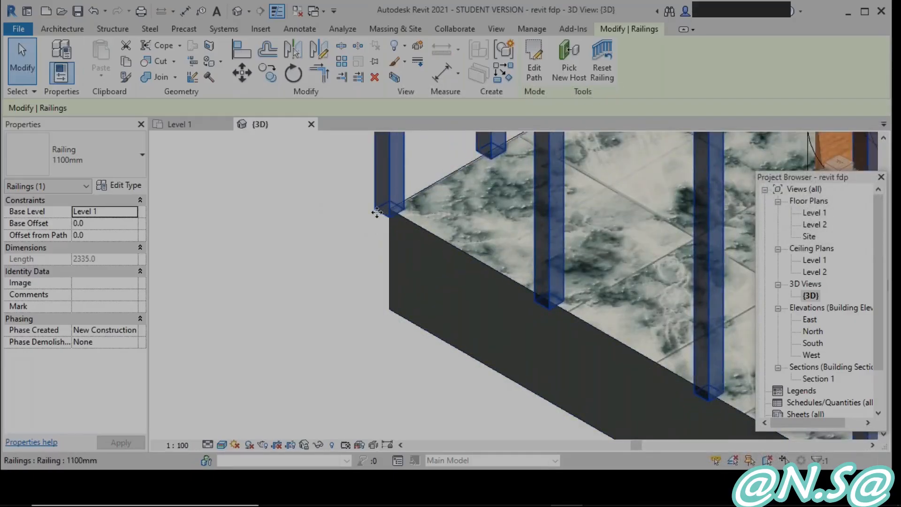
{"action": "scroll", "coordinate": [377, 212], "scroll_direction": "down", "scroll_amount": 3}
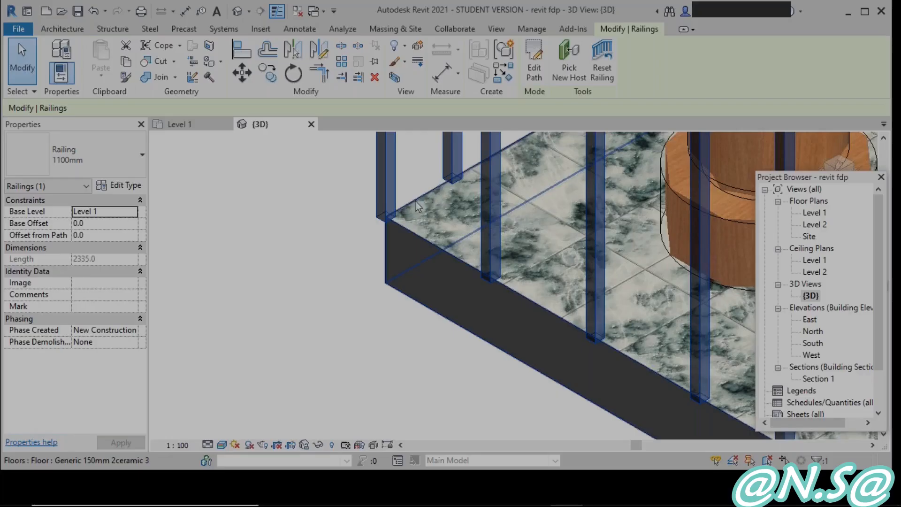
{"action": "scroll", "coordinate": [413, 261], "scroll_direction": "down", "scroll_amount": 4}
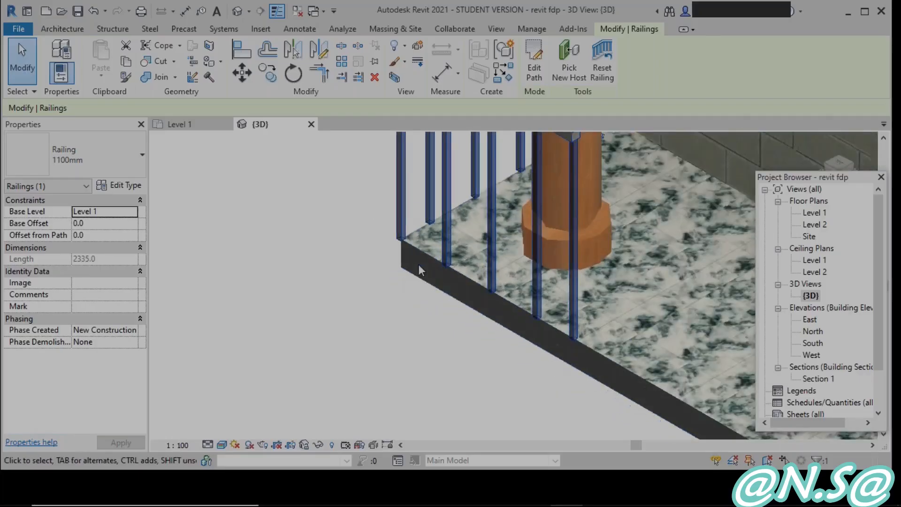
{"action": "scroll", "coordinate": [419, 263], "scroll_direction": "down", "scroll_amount": 2}
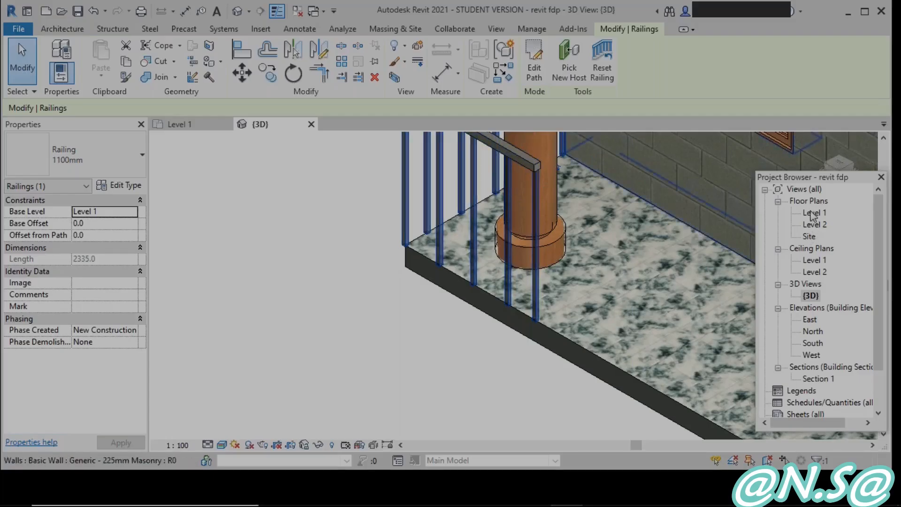
{"action": "middle_click_drag", "start_coordinate": [460, 155], "coordinate": [447, 233]}
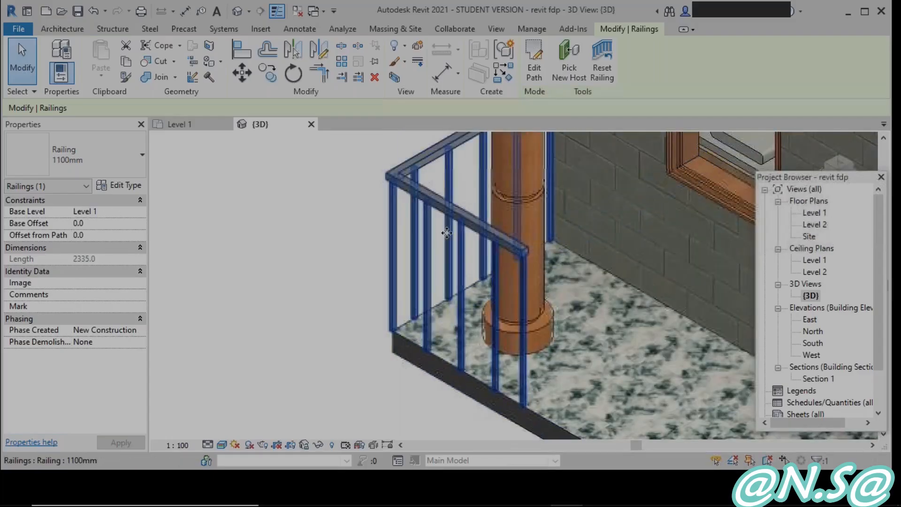
{"action": "key", "text": "Delete"}
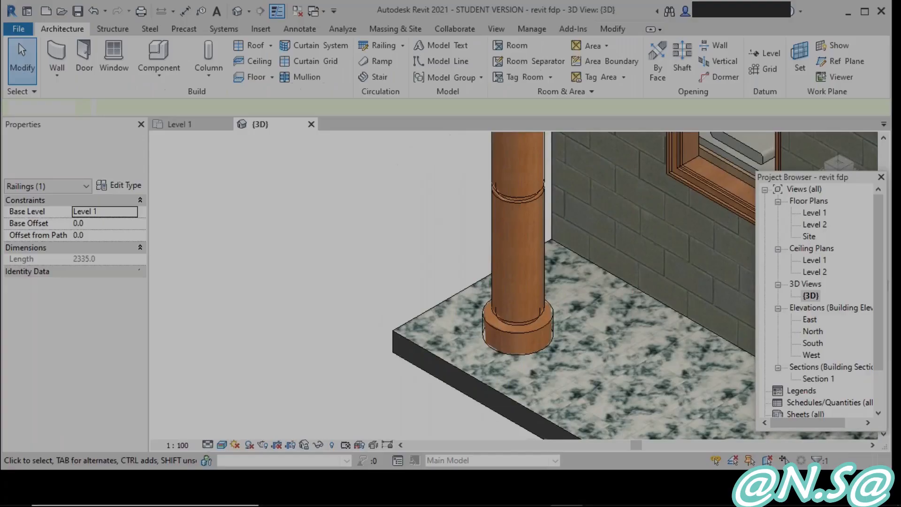
Step: Start a new railing on the Level 1 plan with a 50 mm offset and sketch its path along the porch's side edge, from wall corner to outer floor corner
{"action": "double_click", "coordinate": [814, 212]}
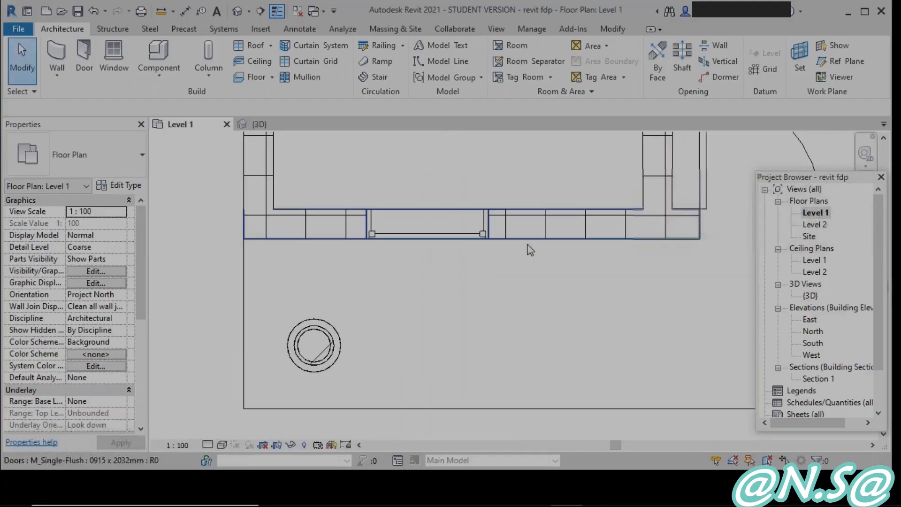
{"action": "left_click", "coordinate": [397, 46]}
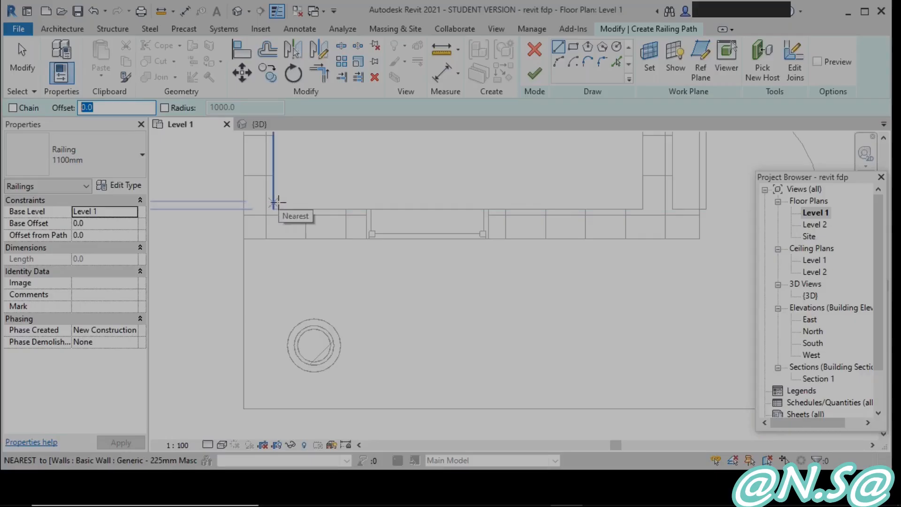
{"action": "type", "text": "0"}
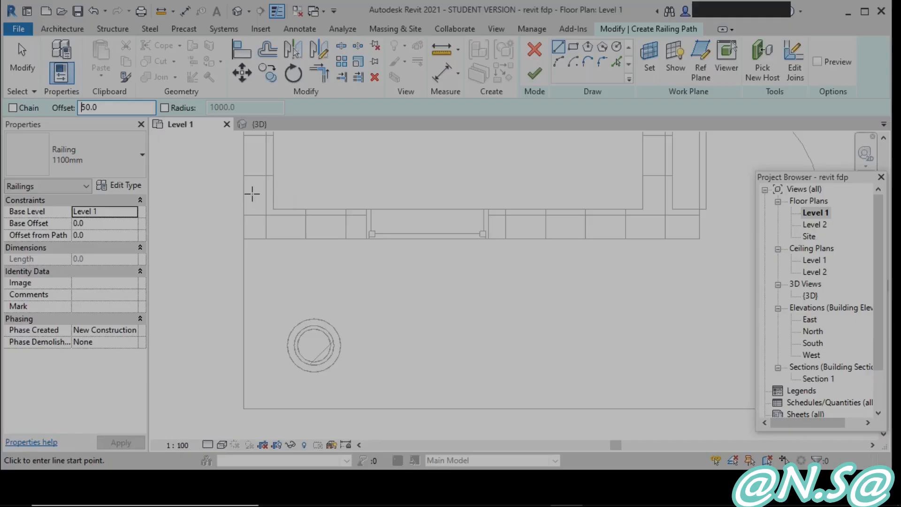
{"action": "left_click", "coordinate": [244, 240]}
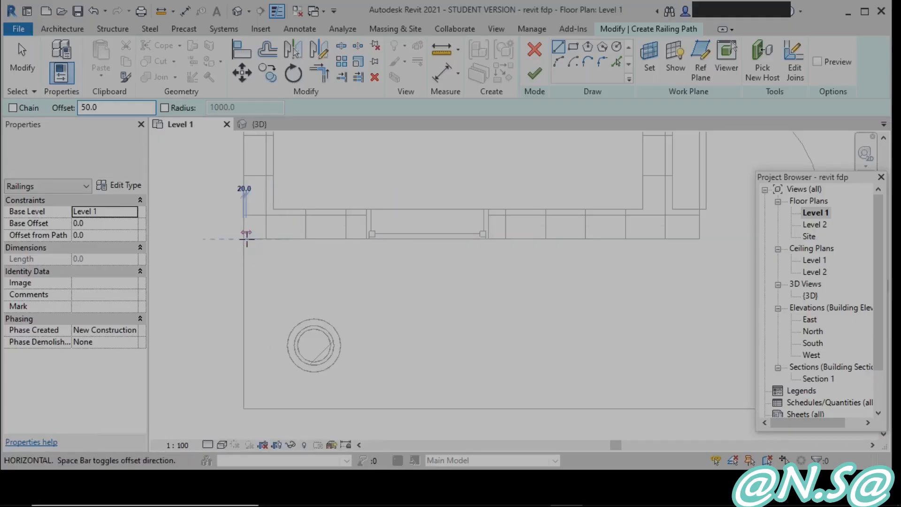
{"action": "left_click", "coordinate": [244, 407]}
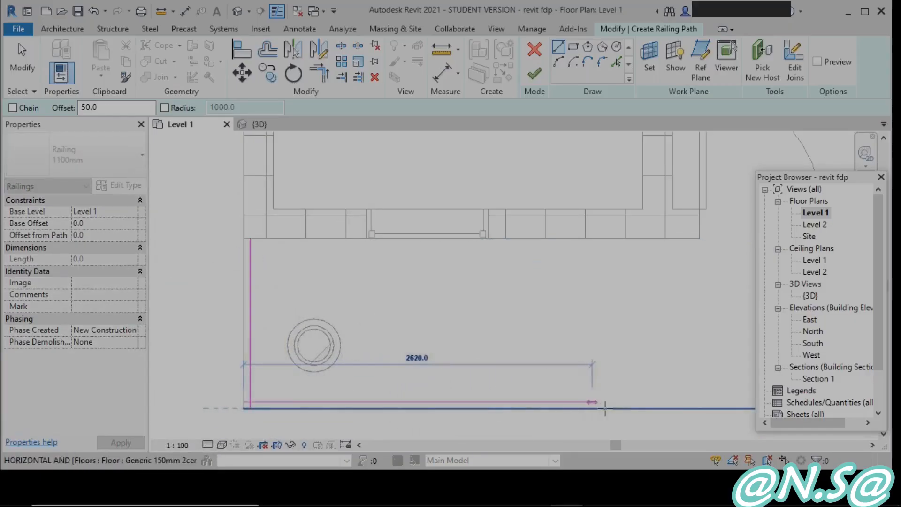
Step: Continue the railing path along the porch's front edge to 3225 mm from the floor corner, in line with the bedroom wall's face, and finish the railing
{"action": "scroll", "coordinate": [517, 419], "scroll_direction": "down", "scroll_amount": 3}
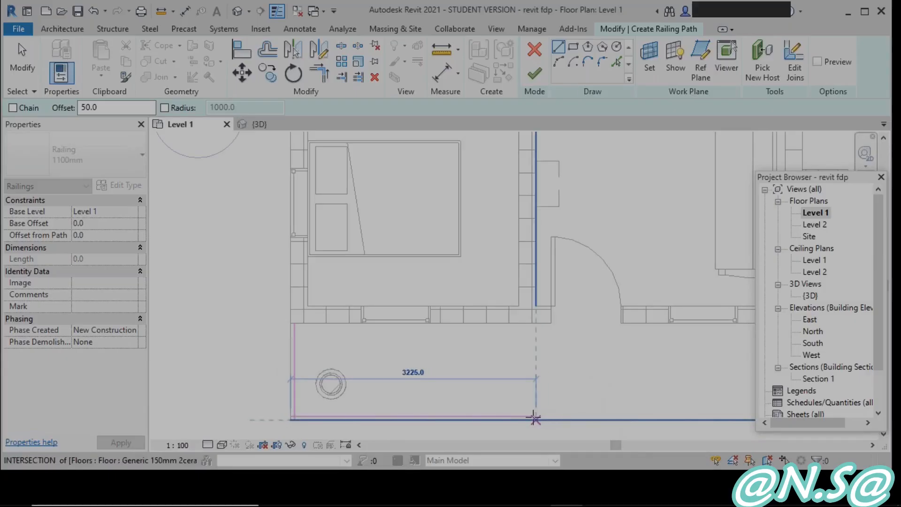
{"action": "left_click", "coordinate": [536, 418]}
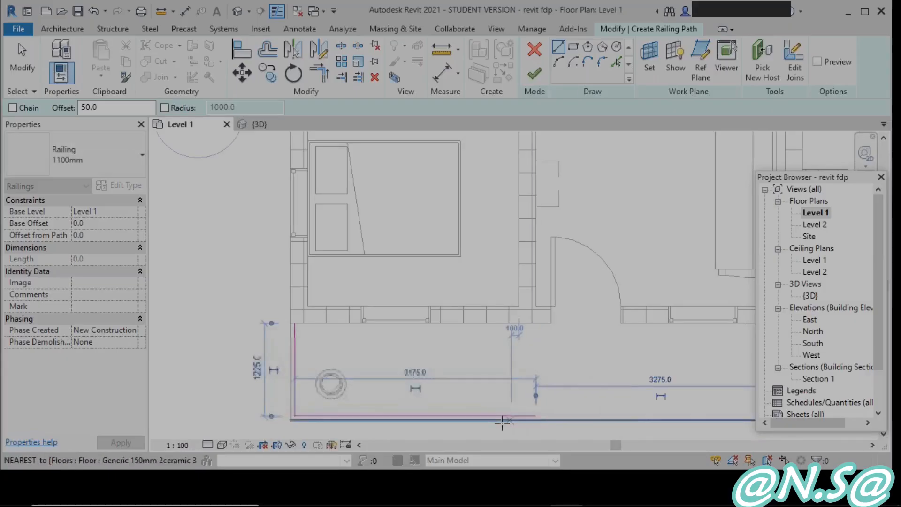
{"action": "middle_click_drag", "start_coordinate": [493, 416], "coordinate": [514, 373]}
{"action": "key", "text": "Escape"}
{"action": "key", "text": "Escape"}
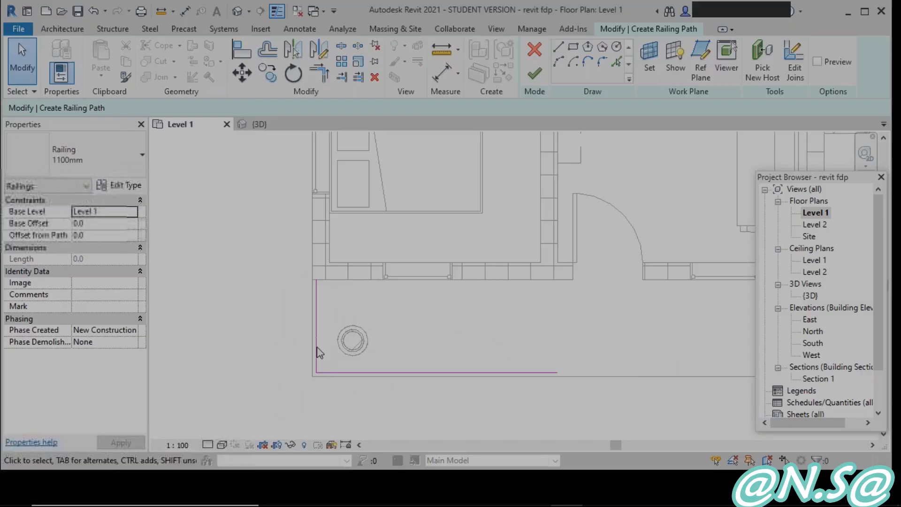
{"action": "left_click", "coordinate": [535, 81]}
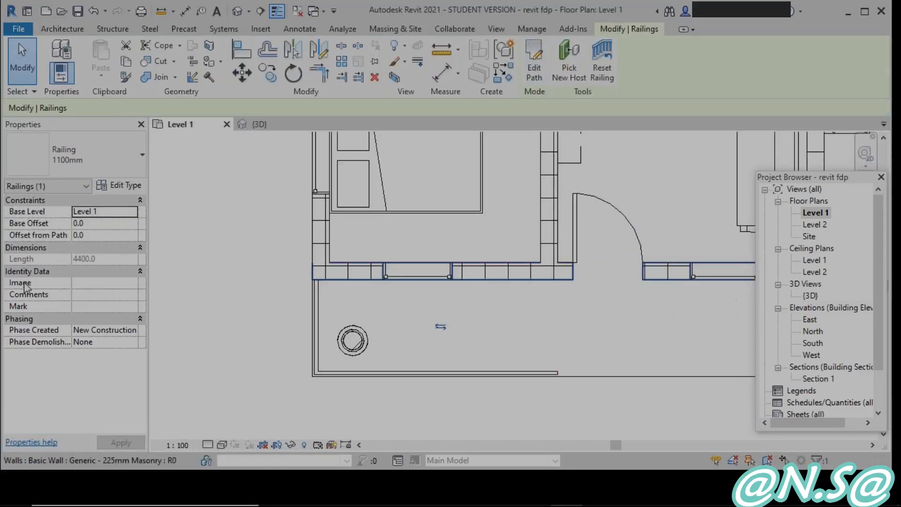
Step: Examine in the 3D view how the railing's balusters and corner sit on the porch floor
{"action": "double_click", "coordinate": [810, 296]}
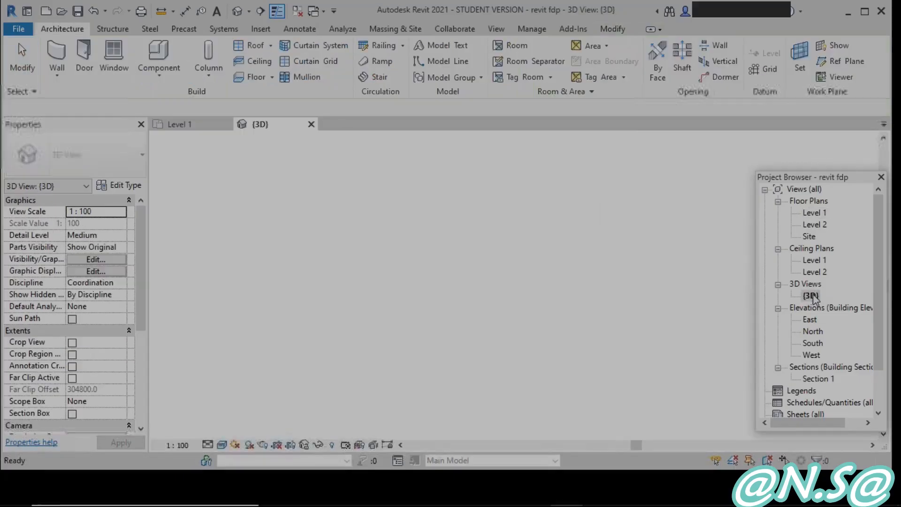
{"action": "scroll", "coordinate": [451, 348], "scroll_direction": "up", "scroll_amount": 3}
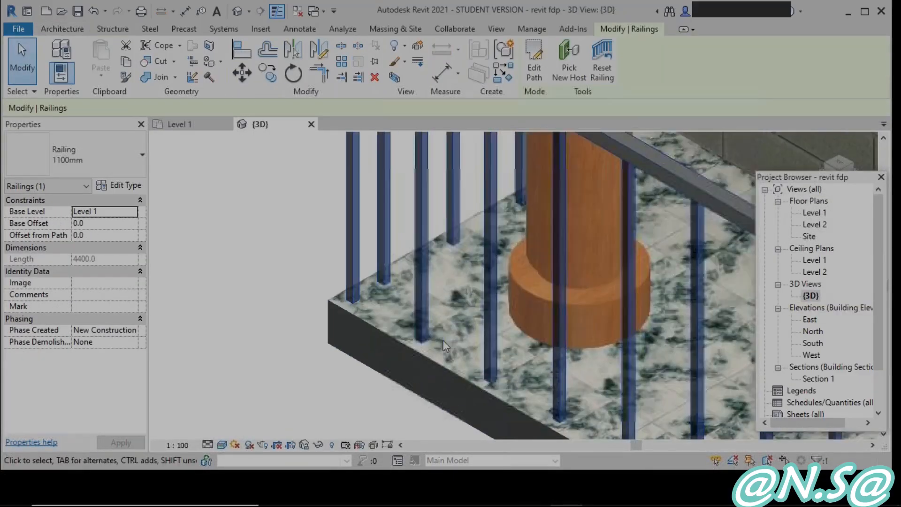
{"action": "scroll", "coordinate": [390, 271], "scroll_direction": "down", "scroll_amount": 2}
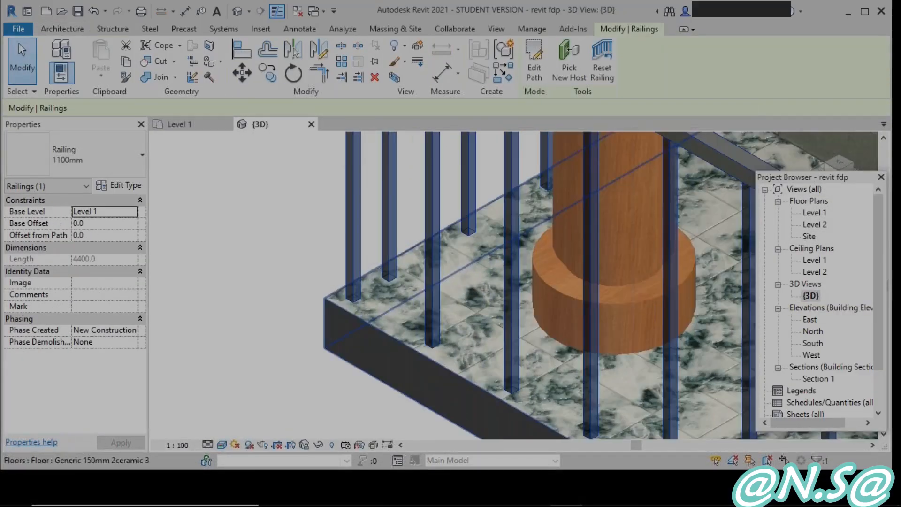
{"action": "scroll", "coordinate": [419, 367], "scroll_direction": "down", "scroll_amount": 2}
{"action": "middle_click_drag", "start_coordinate": [405, 375], "coordinate": [378, 278]}
{"action": "scroll", "coordinate": [379, 279], "scroll_direction": "down", "scroll_amount": 1}
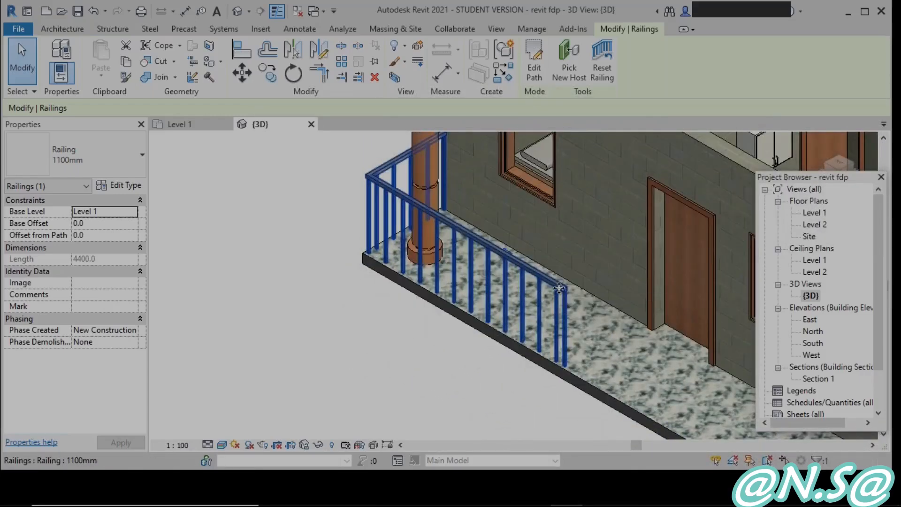
Step: In the East elevation, try lowering the railing to a base offset of -40 mm, and move it back up to 0
{"action": "double_click", "coordinate": [795, 320]}
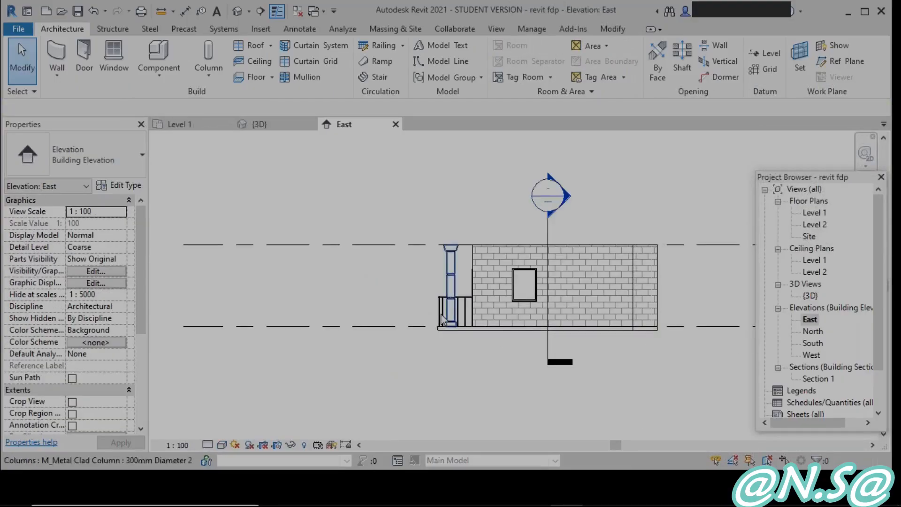
{"action": "scroll", "coordinate": [442, 318], "scroll_direction": "up", "scroll_amount": 10}
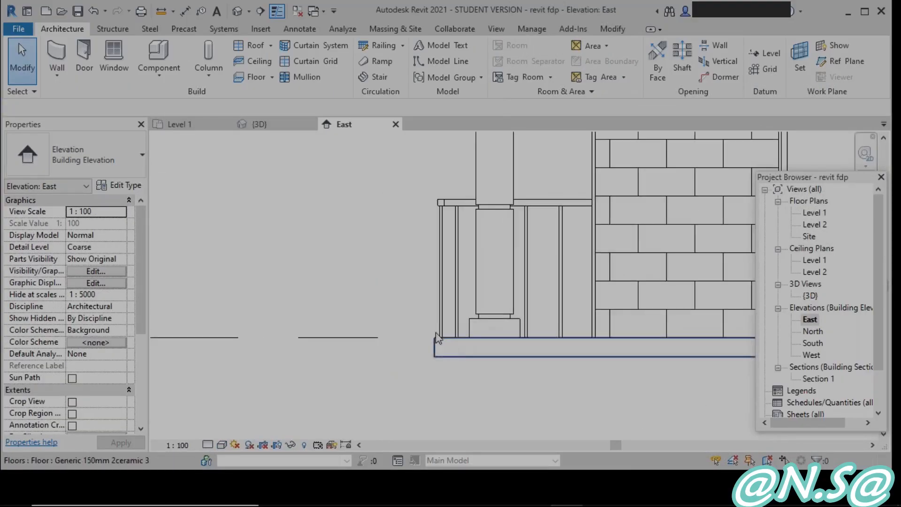
{"action": "left_click", "coordinate": [439, 312]}
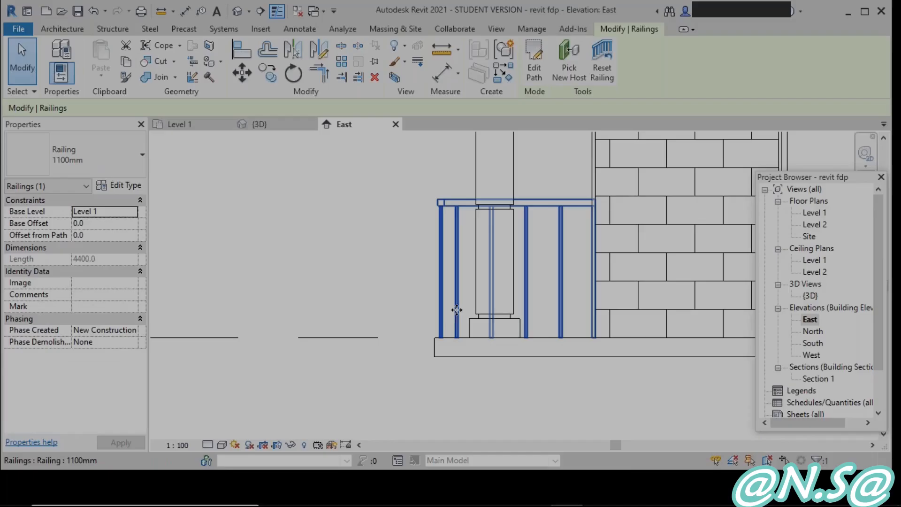
{"action": "key", "text": "Down"}
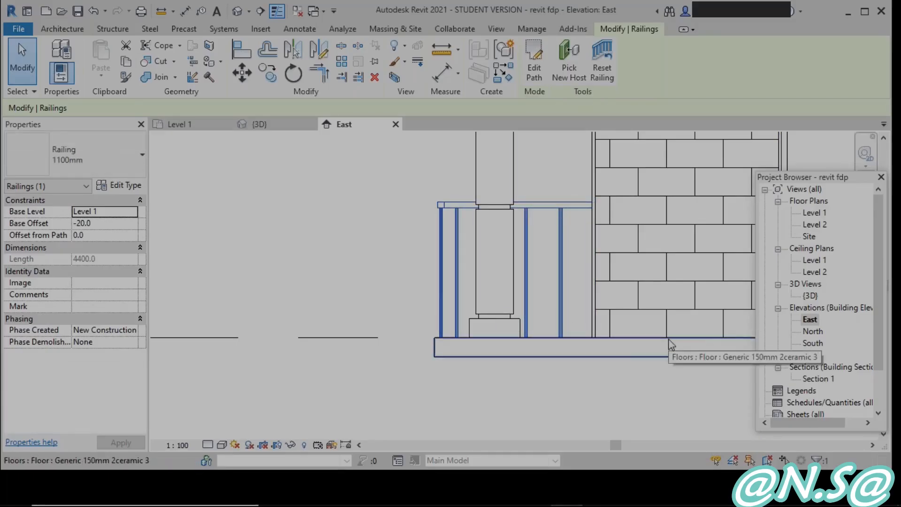
{"action": "key", "text": "Down"}
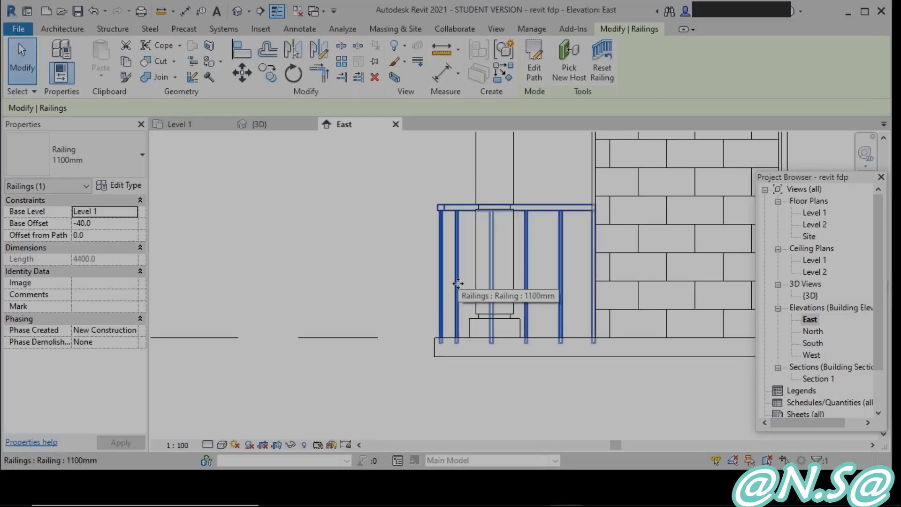
{"action": "key", "text": "Up"}
{"action": "key", "text": "Up"}
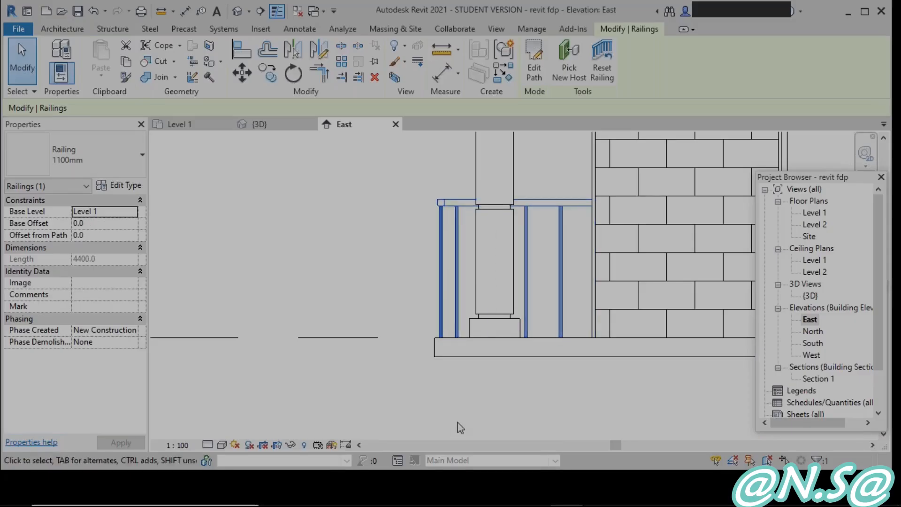
{"action": "left_click", "coordinate": [488, 402]}
Step: Examine the railing and the remaining open porch edge in the 3D view
{"action": "double_click", "coordinate": [800, 296]}
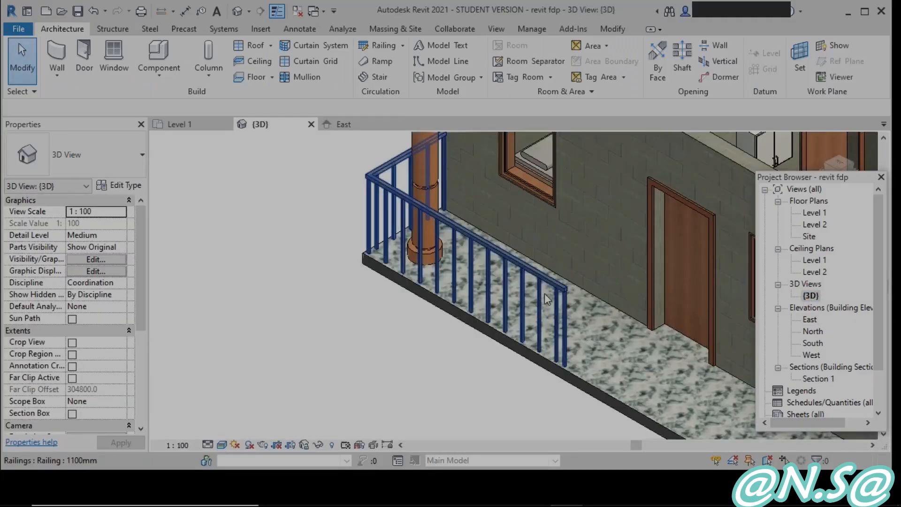
{"action": "scroll", "coordinate": [523, 284], "scroll_direction": "down", "scroll_amount": 2}
{"action": "scroll", "coordinate": [365, 353], "scroll_direction": "down", "scroll_amount": 3}
{"action": "middle_click_drag", "start_coordinate": [365, 353], "coordinate": [346, 294]}
{"action": "scroll", "coordinate": [432, 261], "scroll_direction": "up", "scroll_amount": 3}
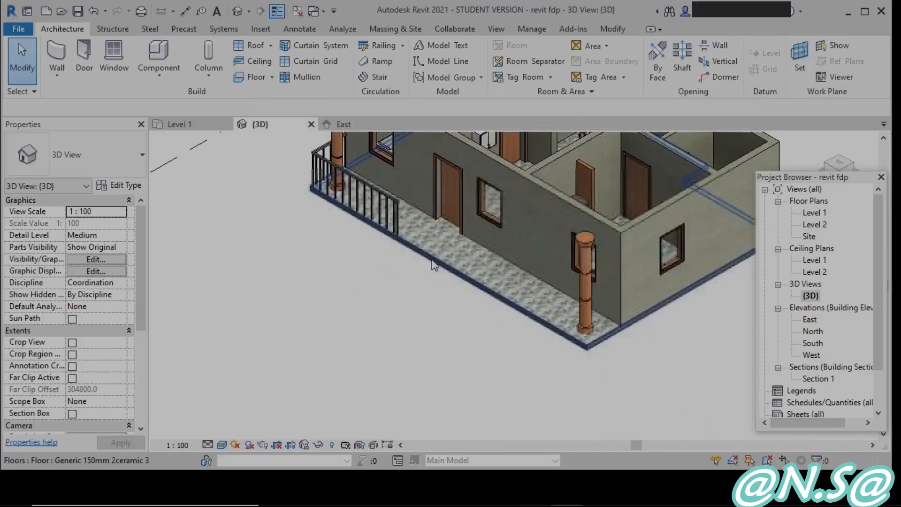
Step: Start a second railing on Level 1 and sketch a 1275 mm path line along the porch's opposite side edge, offset 50 mm to the inside
{"action": "double_click", "coordinate": [814, 212]}
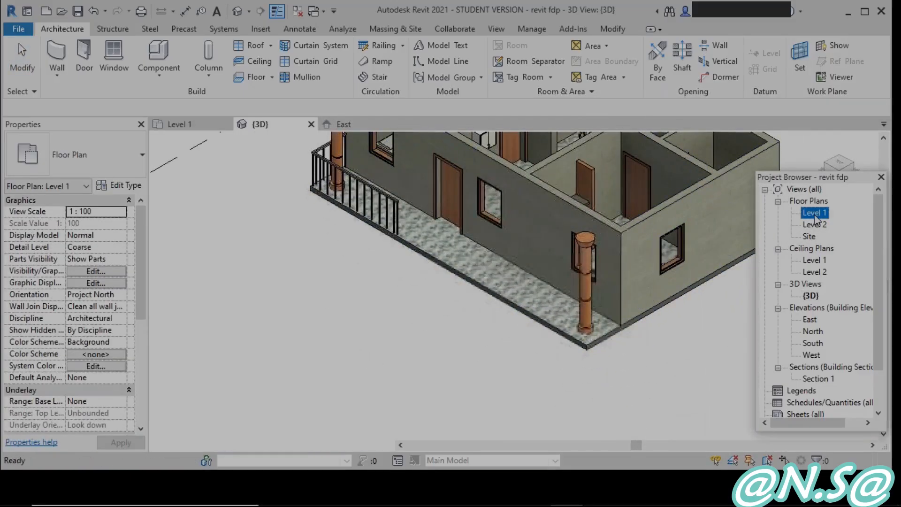
{"action": "middle_click_drag", "start_coordinate": [572, 333], "coordinate": [410, 297]}
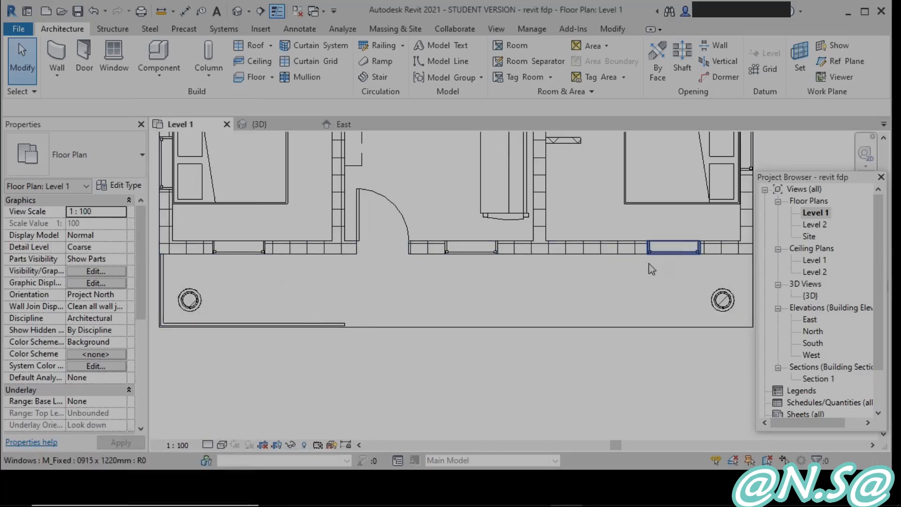
{"action": "middle_click_drag", "start_coordinate": [308, 316], "coordinate": [285, 323]}
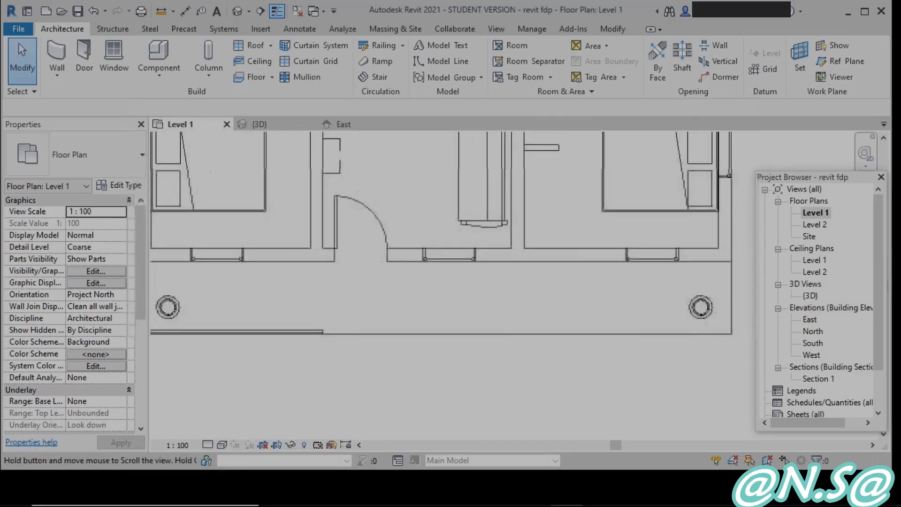
{"action": "left_click", "coordinate": [402, 46]}
{"action": "left_click", "coordinate": [384, 68]}
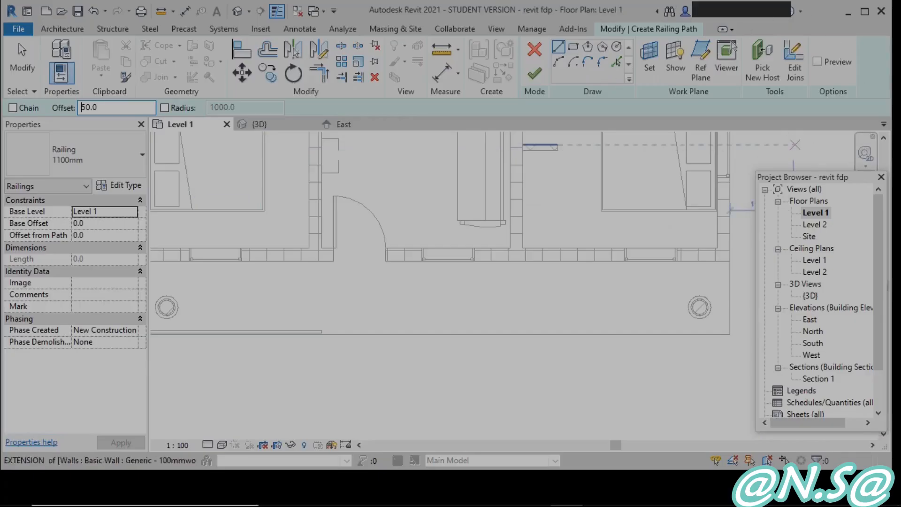
{"action": "left_click", "coordinate": [731, 261]}
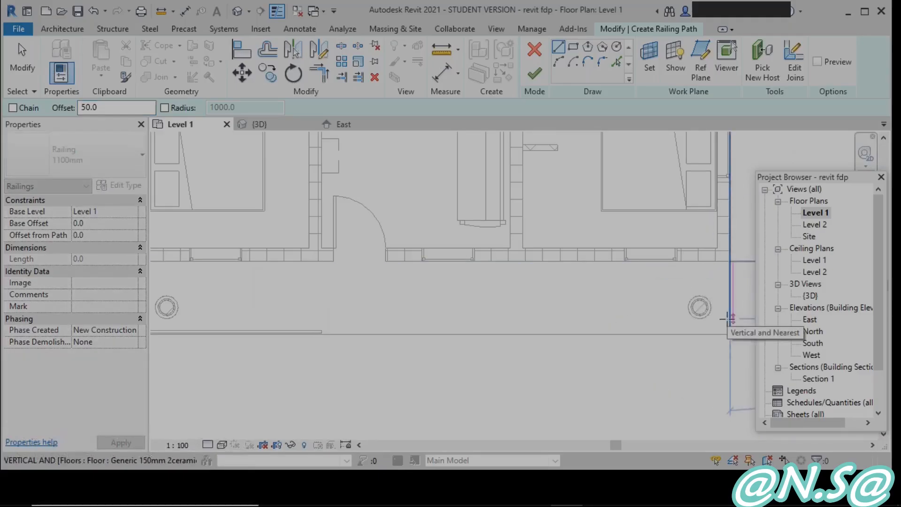
{"action": "scroll", "coordinate": [729, 319], "scroll_direction": "up", "scroll_amount": 2}
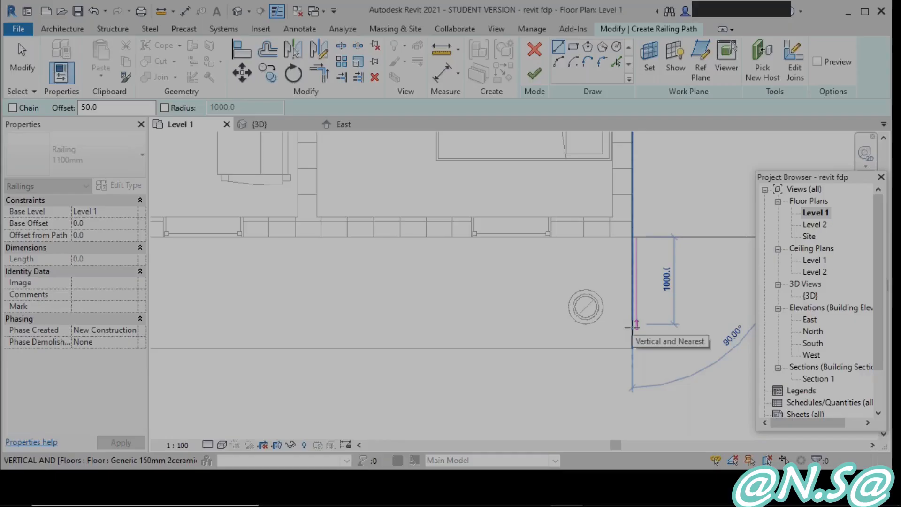
{"action": "key", "text": "space"}
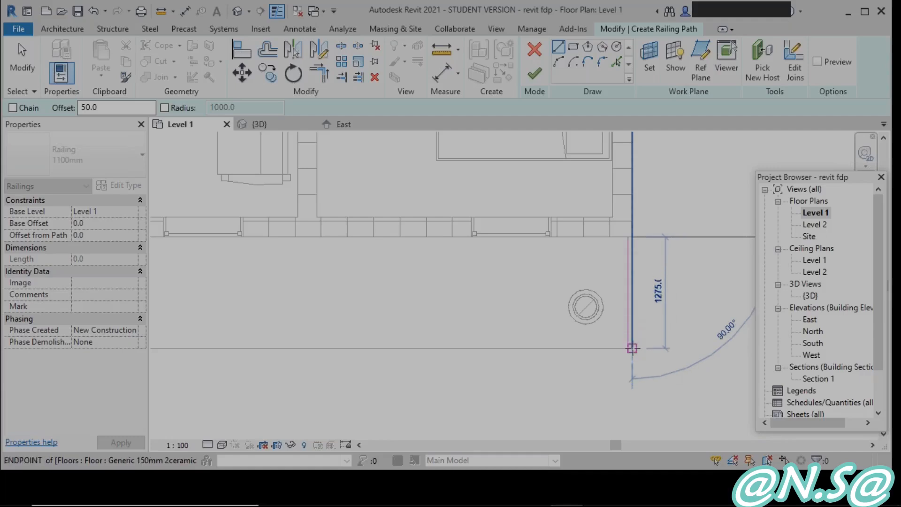
{"action": "left_click", "coordinate": [633, 347]}
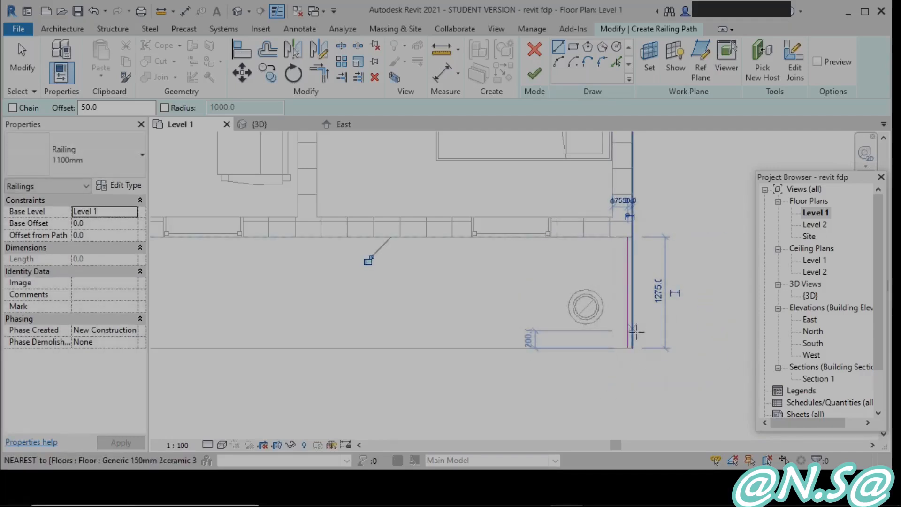
Step: Continue the second railing's path along the porch's front edge to 5300 mm from the floor corner, leaving an opening in front of the entrance door
{"action": "left_click", "coordinate": [632, 348]}
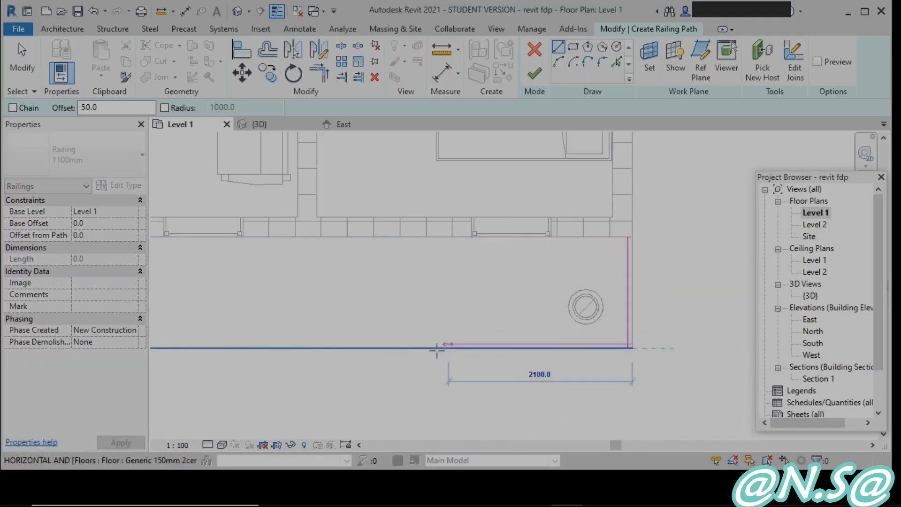
{"action": "middle_click_drag", "start_coordinate": [375, 354], "coordinate": [642, 396]}
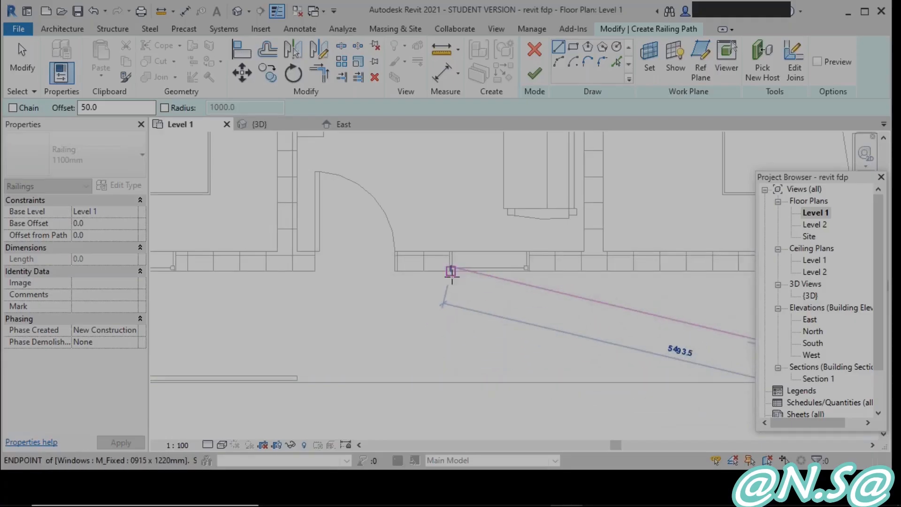
{"action": "left_click", "coordinate": [454, 385]}
{"action": "middle_click_drag", "start_coordinate": [415, 368], "coordinate": [387, 330]}
{"action": "scroll", "coordinate": [387, 331], "scroll_direction": "down", "scroll_amount": 2}
{"action": "scroll", "coordinate": [695, 352], "scroll_direction": "up", "scroll_amount": 2}
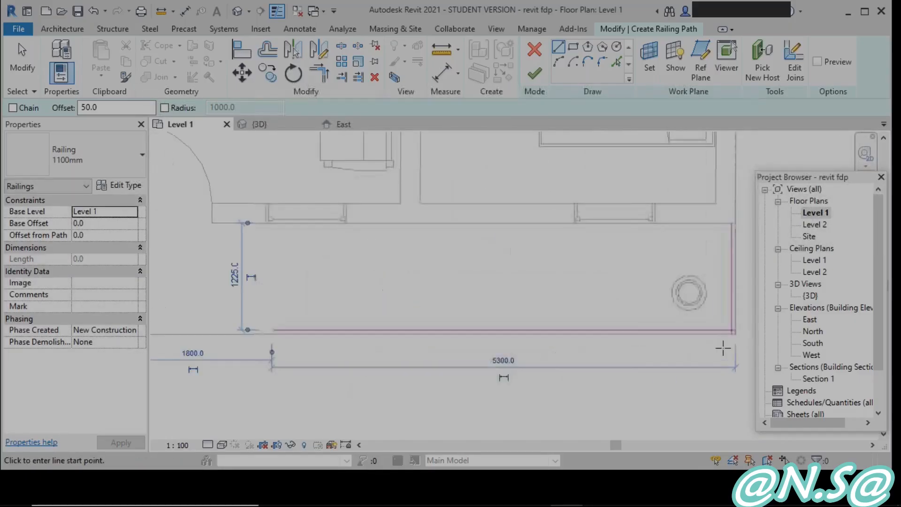
Step: Check where the two path lines meet at the porch's outer corner and try to finish the second railing
{"action": "middle_click_drag", "start_coordinate": [714, 336], "coordinate": [640, 342]}
{"action": "scroll", "coordinate": [616, 308], "scroll_direction": "up", "scroll_amount": 3}
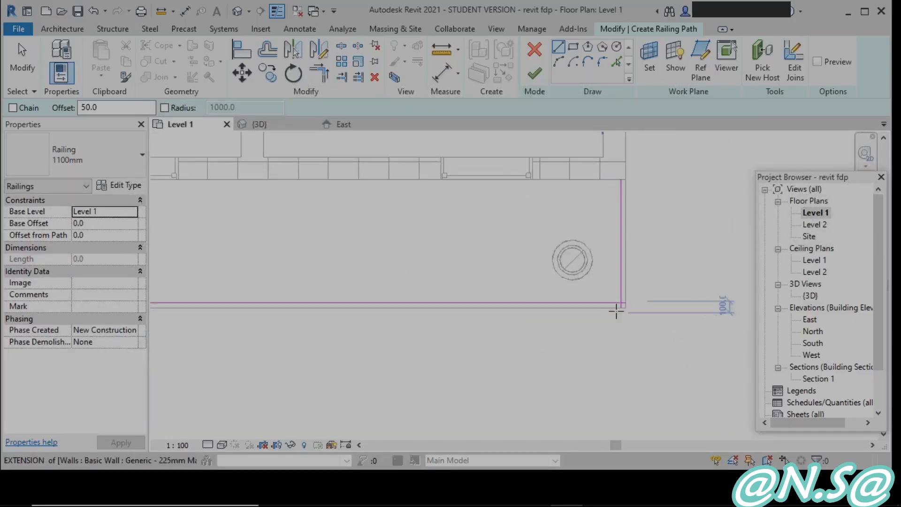
{"action": "key", "text": "Escape"}
{"action": "key", "text": "Escape"}
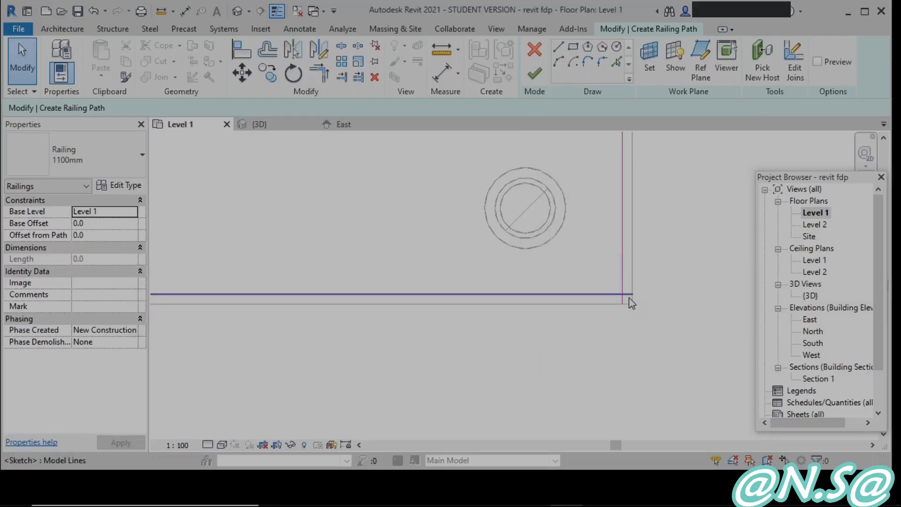
{"action": "left_click", "coordinate": [539, 75]}
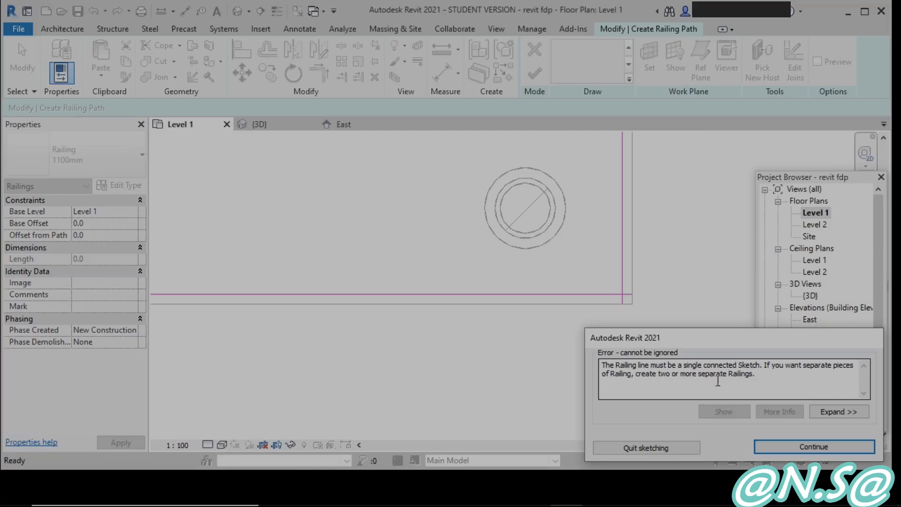
Step: Trim the second railing's two path lines to a clean corner at the porch's outer corner and finish the railing
{"action": "key", "text": "Return"}
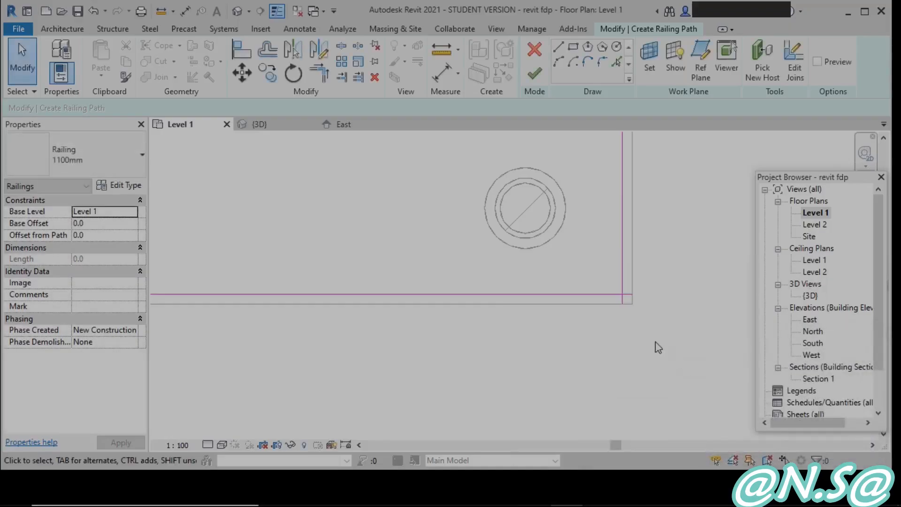
{"action": "scroll", "coordinate": [573, 329], "scroll_direction": "down", "scroll_amount": 1}
{"action": "middle_click_drag", "start_coordinate": [590, 337], "coordinate": [648, 389]}
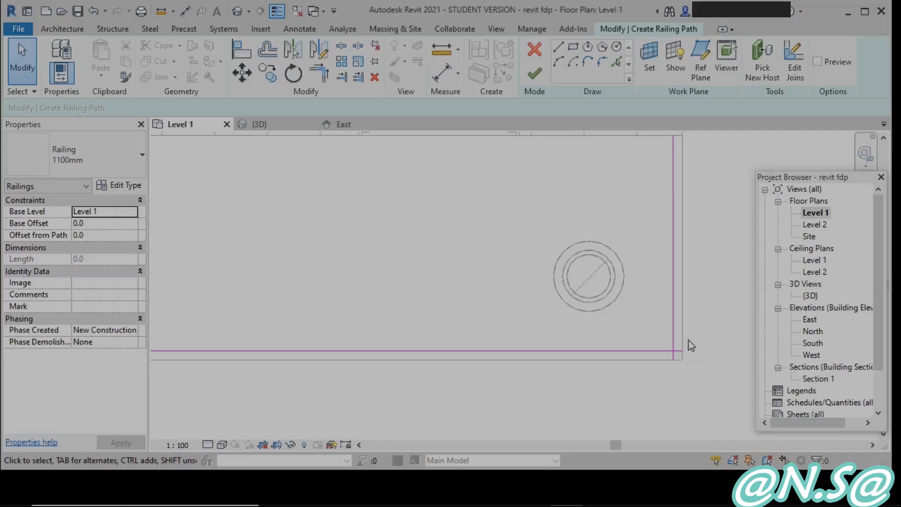
{"action": "scroll", "coordinate": [670, 417], "scroll_direction": "up", "scroll_amount": 1}
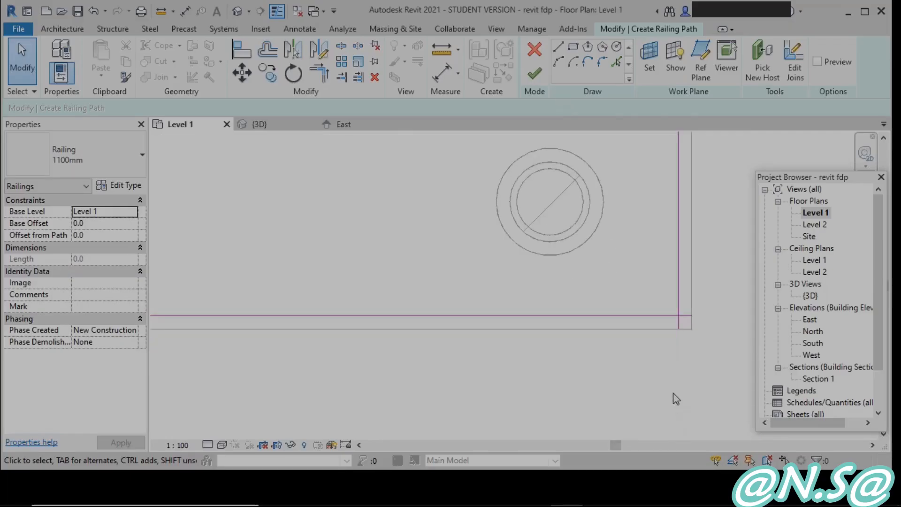
{"action": "scroll", "coordinate": [672, 397], "scroll_direction": "up", "scroll_amount": 2}
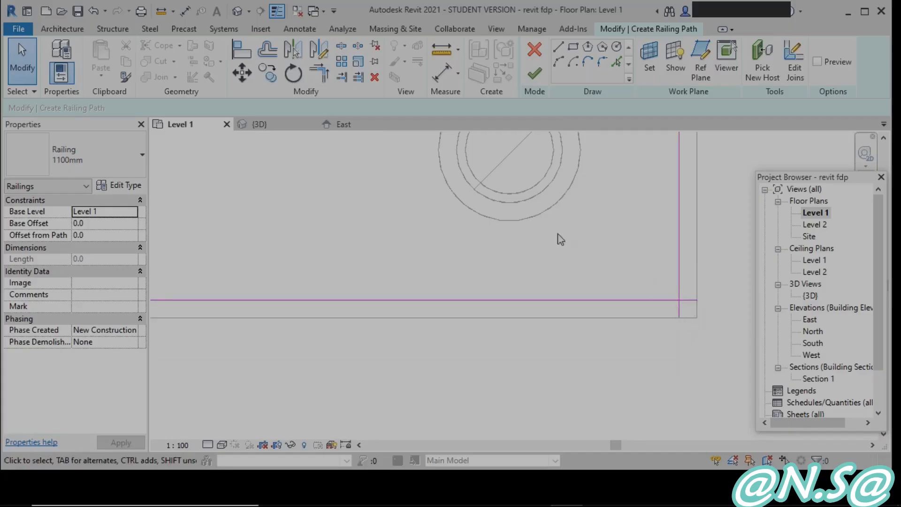
{"action": "left_click", "coordinate": [320, 74]}
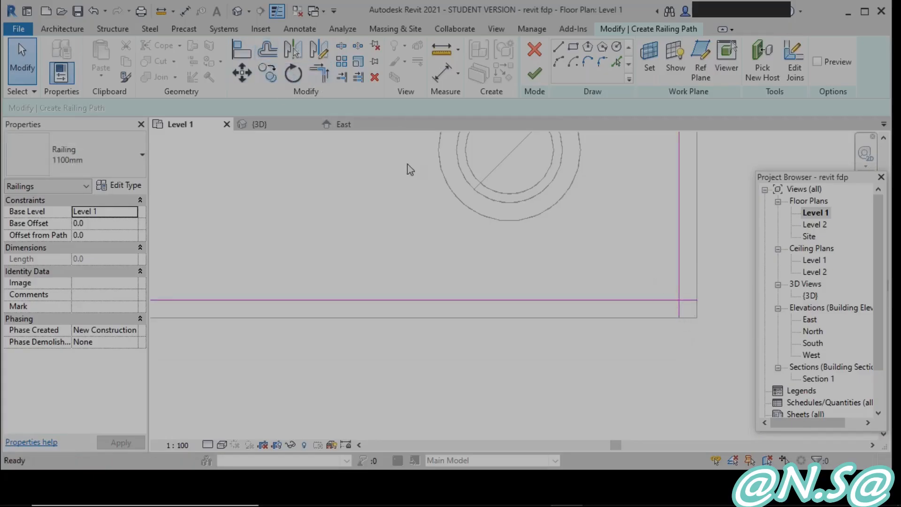
{"action": "left_click", "coordinate": [637, 300]}
{"action": "left_click", "coordinate": [677, 269]}
{"action": "scroll", "coordinate": [662, 362], "scroll_direction": "down", "scroll_amount": 5}
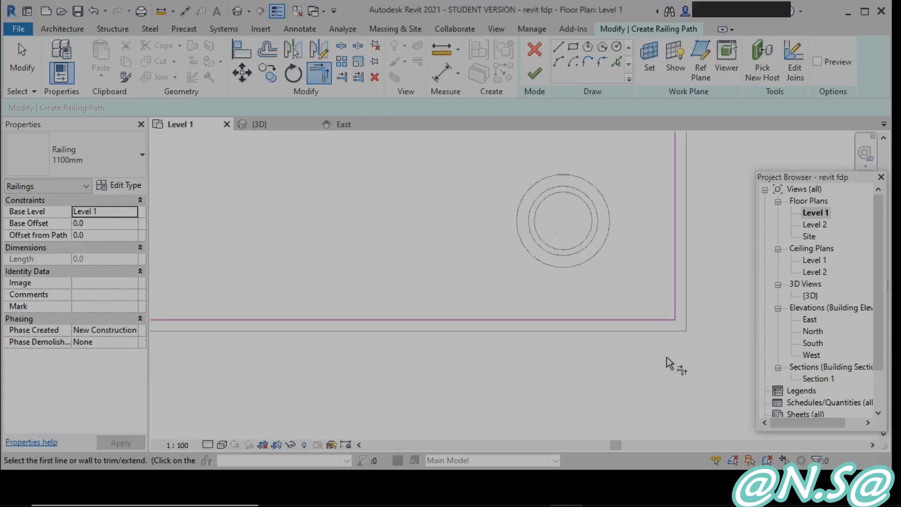
{"action": "middle_click_drag", "start_coordinate": [668, 356], "coordinate": [624, 305]}
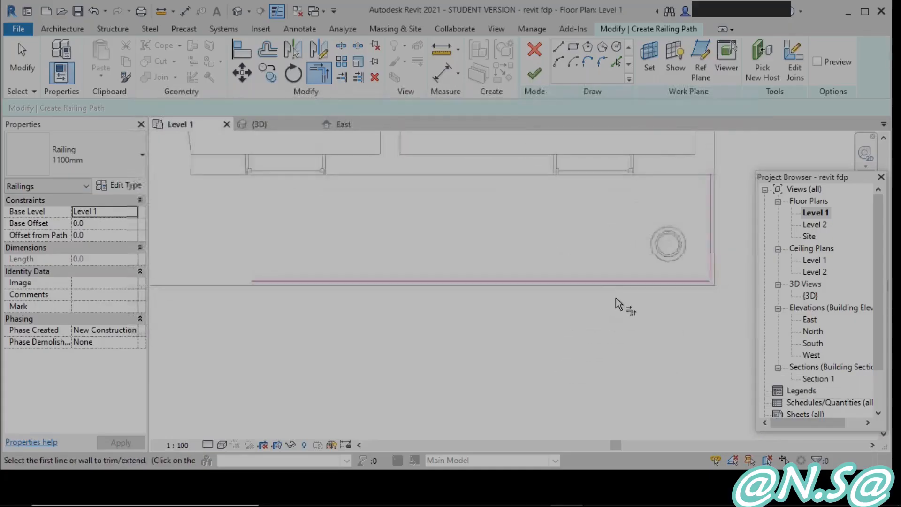
{"action": "key", "text": "Escape"}
{"action": "left_click", "coordinate": [534, 75]}
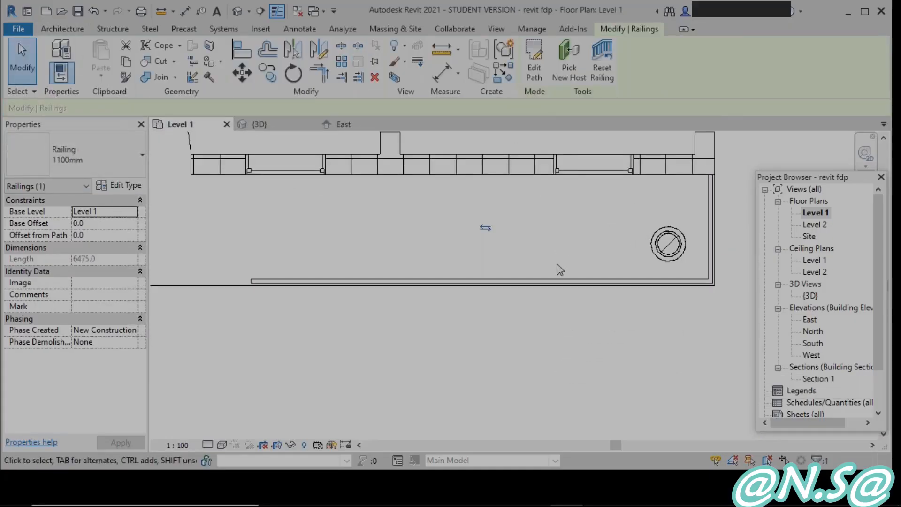
{"action": "scroll", "coordinate": [557, 268], "scroll_direction": "down", "scroll_amount": 2}
{"action": "key", "text": "Escape"}
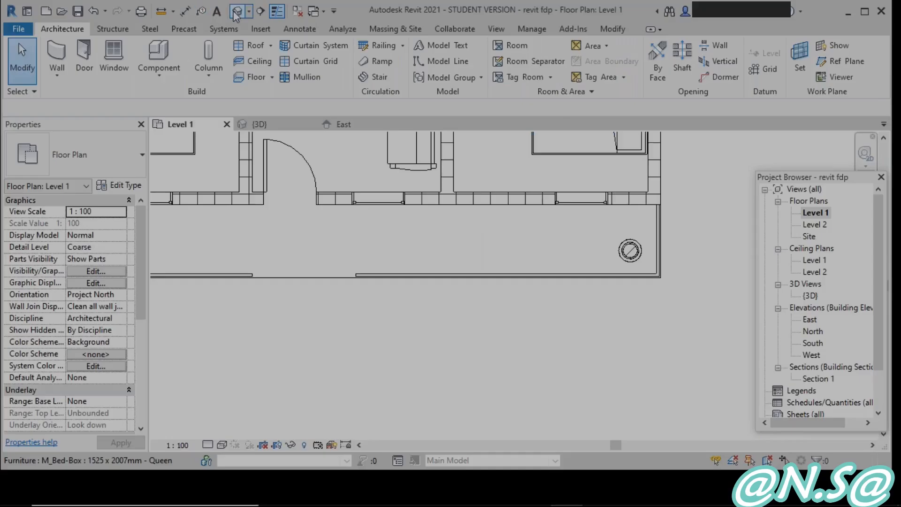
Step: Change the second railing's type to Glass Panel - Bottom Fill in the 3D view
{"action": "left_click", "coordinate": [237, 10]}
{"action": "scroll", "coordinate": [544, 305], "scroll_direction": "up", "scroll_amount": 2}
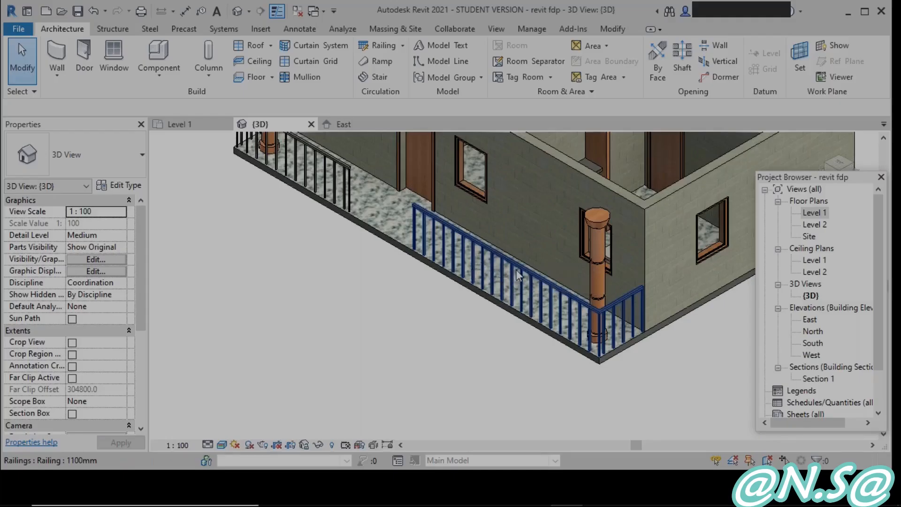
{"action": "left_click", "coordinate": [547, 285]}
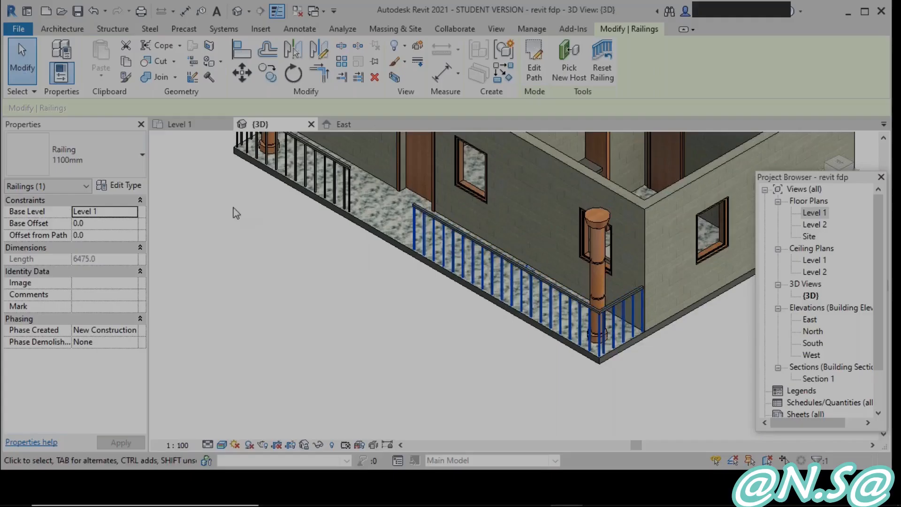
{"action": "left_click", "coordinate": [139, 160]}
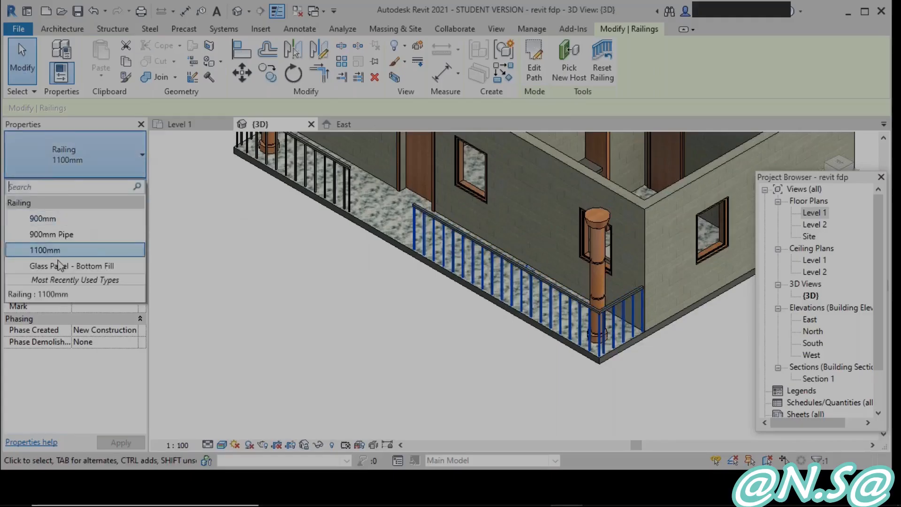
{"action": "left_click", "coordinate": [85, 262]}
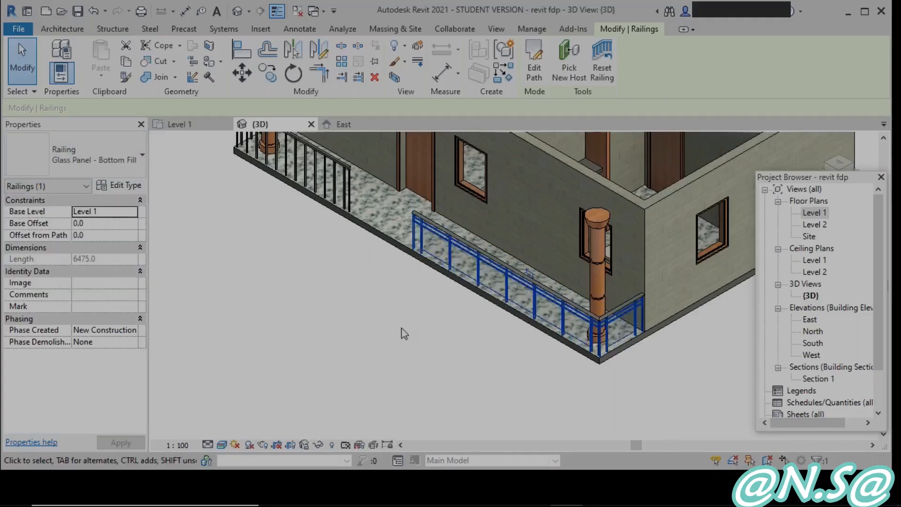
{"action": "left_click", "coordinate": [409, 361]}
Step: Change the first railing, on the other side of the entrance opening, to the Glass Panel - Bottom Fill type
{"action": "scroll", "coordinate": [450, 321], "scroll_direction": "up", "scroll_amount": 2}
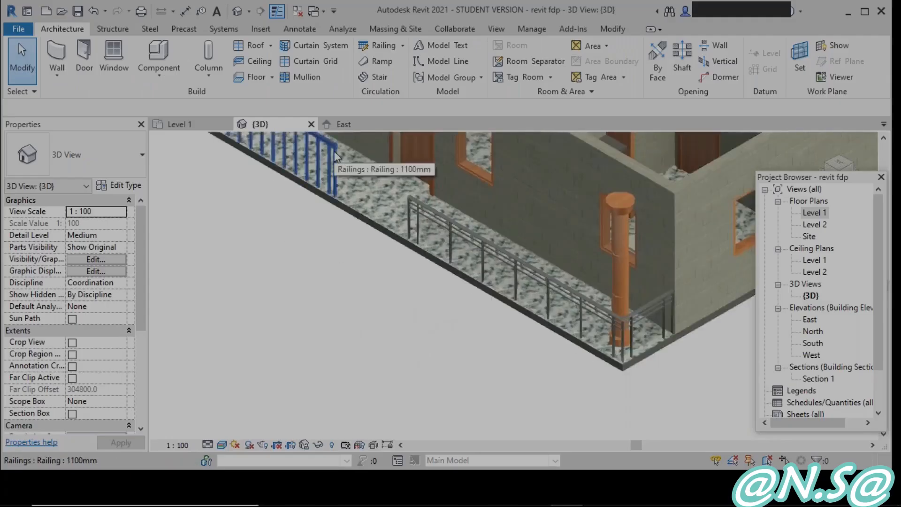
{"action": "scroll", "coordinate": [460, 320], "scroll_direction": "up", "scroll_amount": 2}
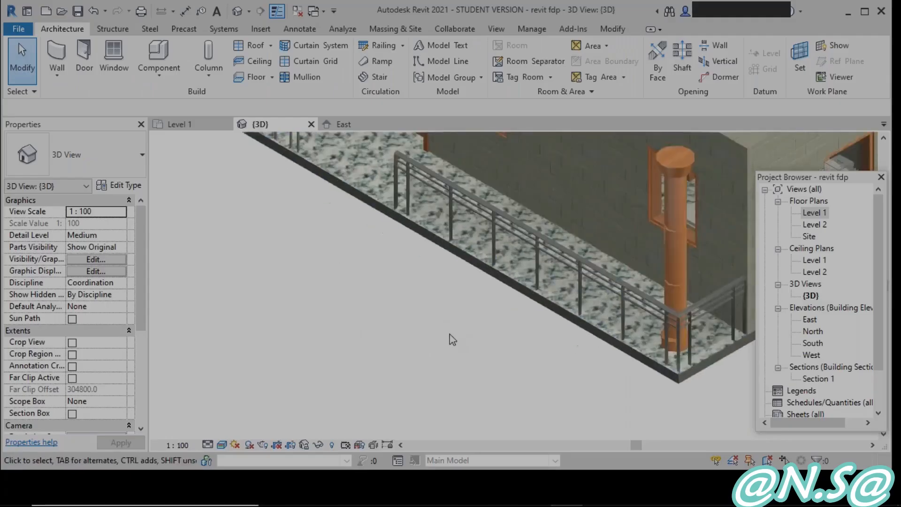
{"action": "scroll", "coordinate": [460, 320], "scroll_direction": "down", "scroll_amount": 4}
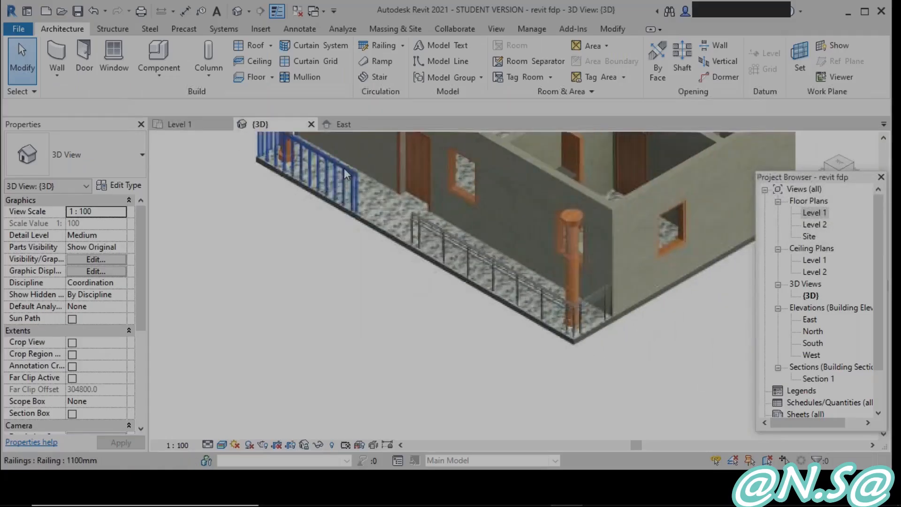
{"action": "left_click", "coordinate": [346, 172]}
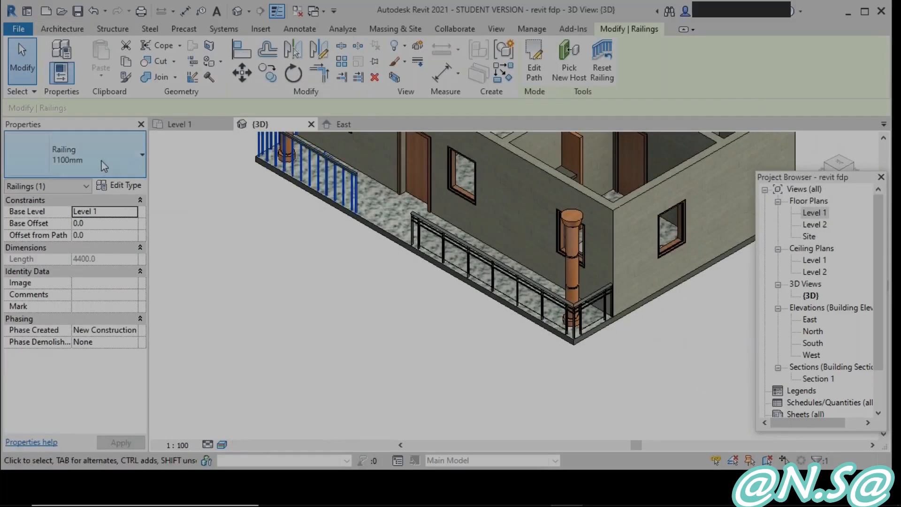
{"action": "left_click", "coordinate": [126, 168]}
{"action": "left_click", "coordinate": [76, 266]}
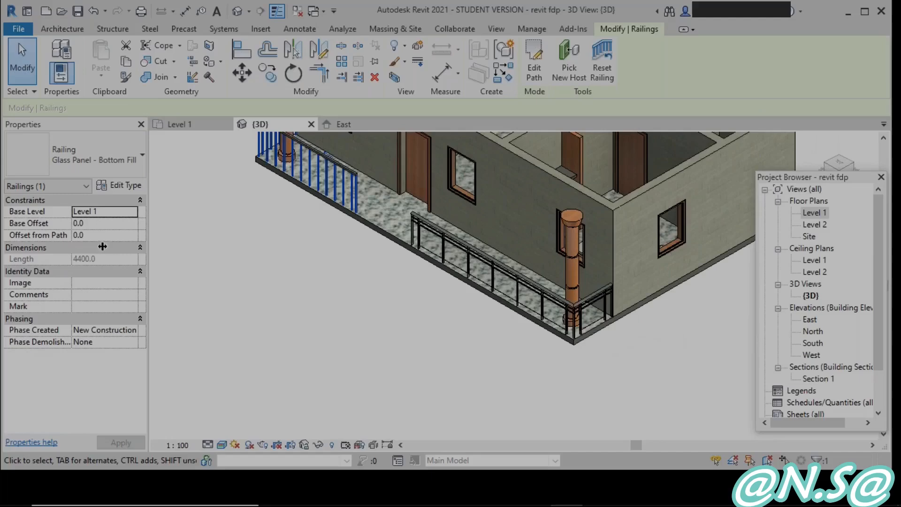
{"action": "left_click", "coordinate": [424, 336]}
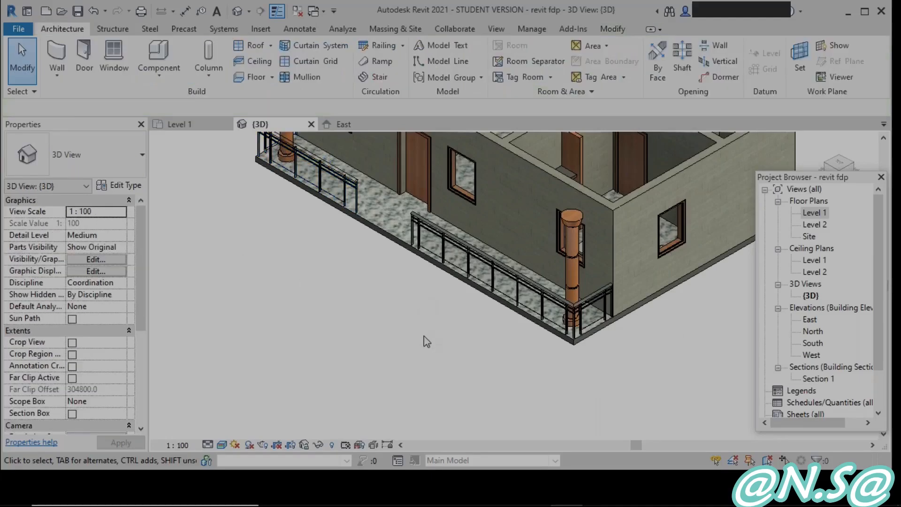
Step: Inspect both railings along the porch front and delete the first one, keeping the second railing
{"action": "middle_click_drag", "start_coordinate": [424, 336], "coordinate": [484, 343], "text": "shift"}
{"action": "scroll", "coordinate": [275, 326], "scroll_direction": "up", "scroll_amount": 5}
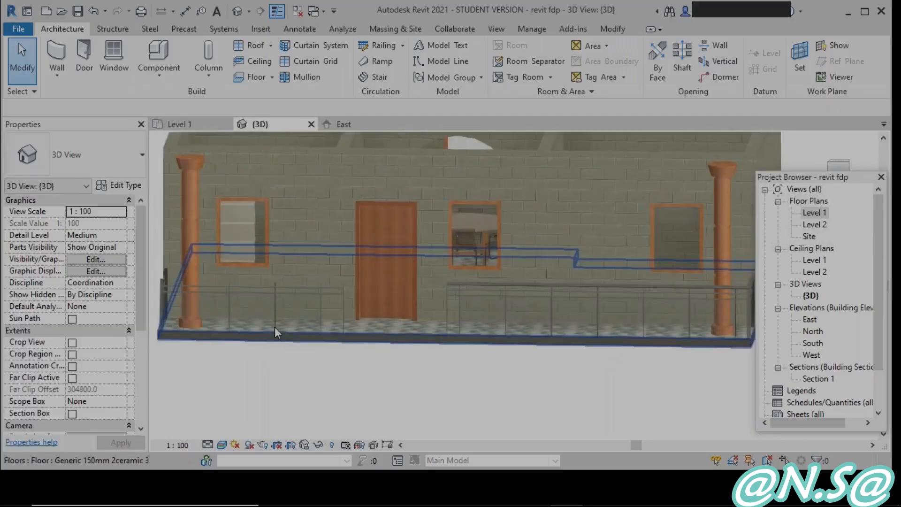
{"action": "middle_click_drag", "start_coordinate": [282, 399], "coordinate": [426, 292], "text": "shift"}
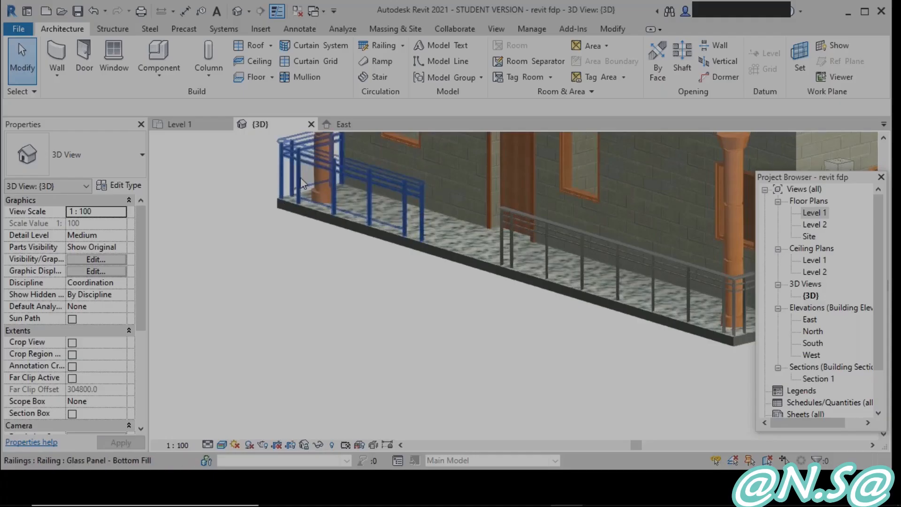
{"action": "left_click", "coordinate": [291, 154]}
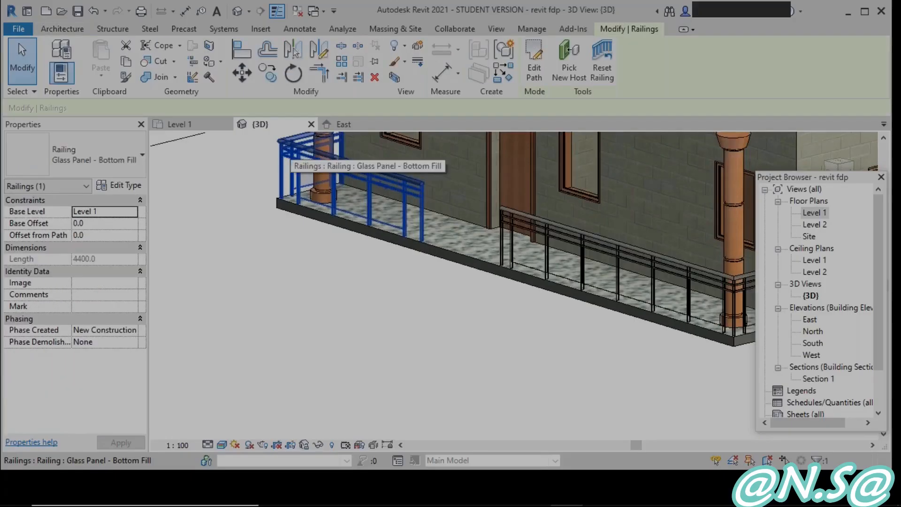
{"action": "key", "text": "Escape"}
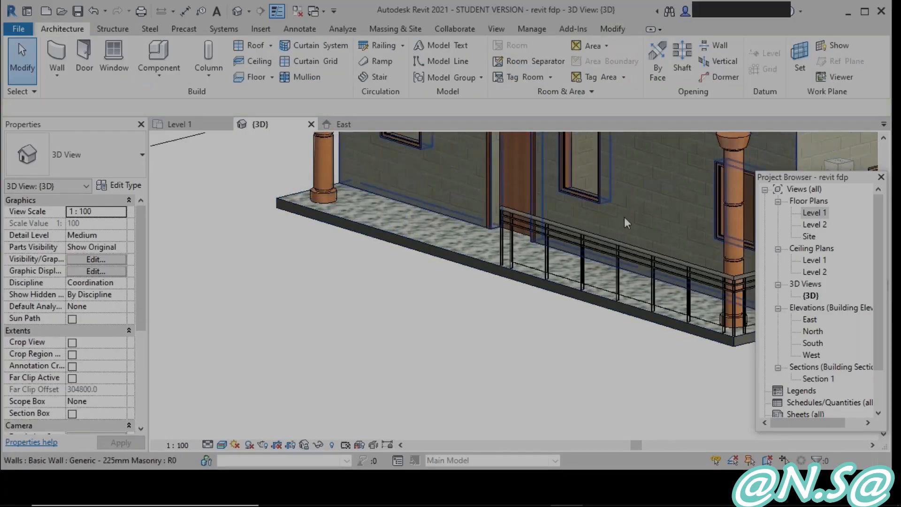
Step: Start a wall on the Level 1 floor plan using the Generic - 140mm Masonry type
{"action": "double_click", "coordinate": [813, 213]}
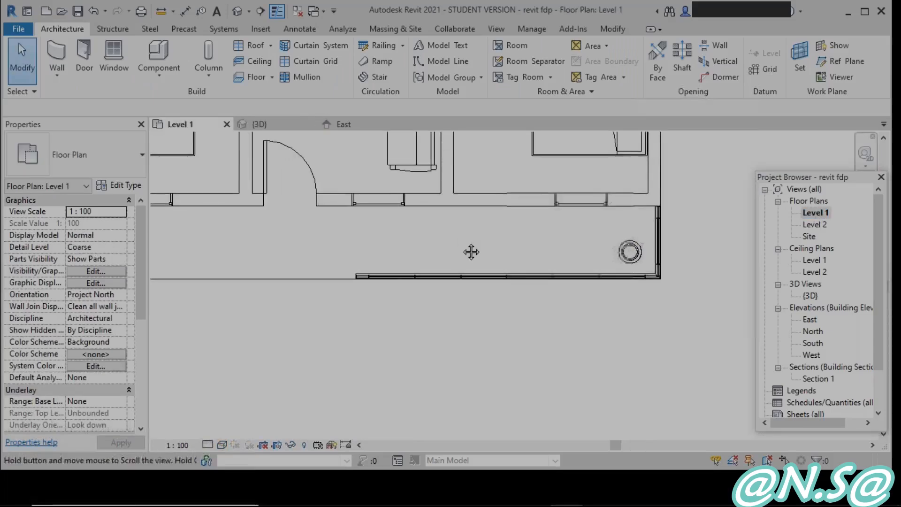
{"action": "scroll", "coordinate": [471, 252], "scroll_direction": "up", "scroll_amount": 3}
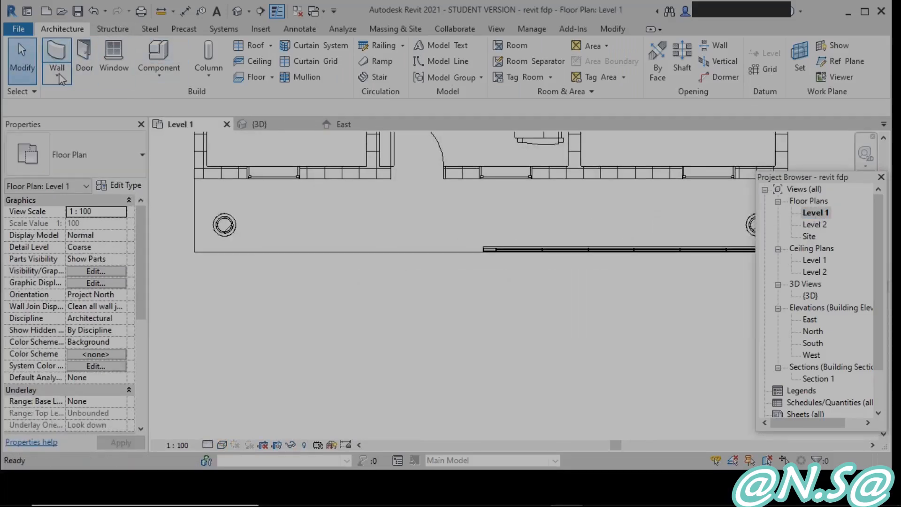
{"action": "left_click", "coordinate": [57, 52]}
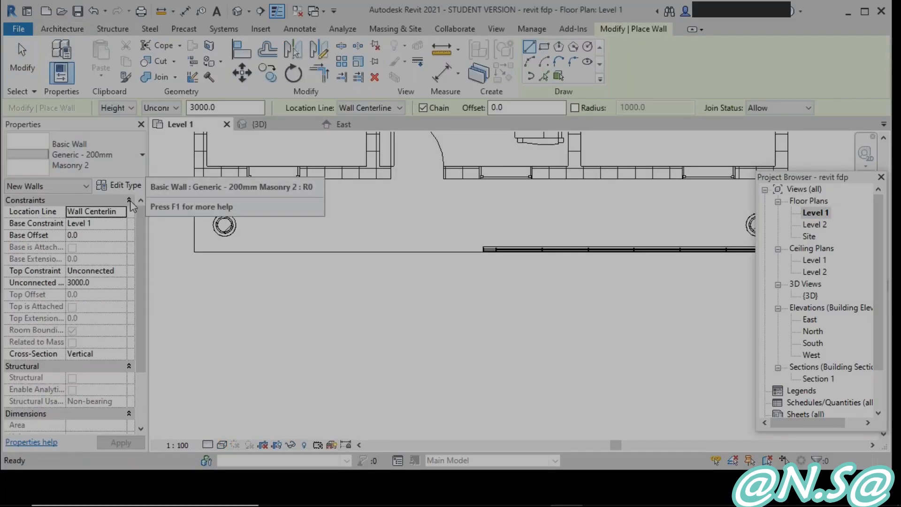
{"action": "left_click", "coordinate": [143, 155]}
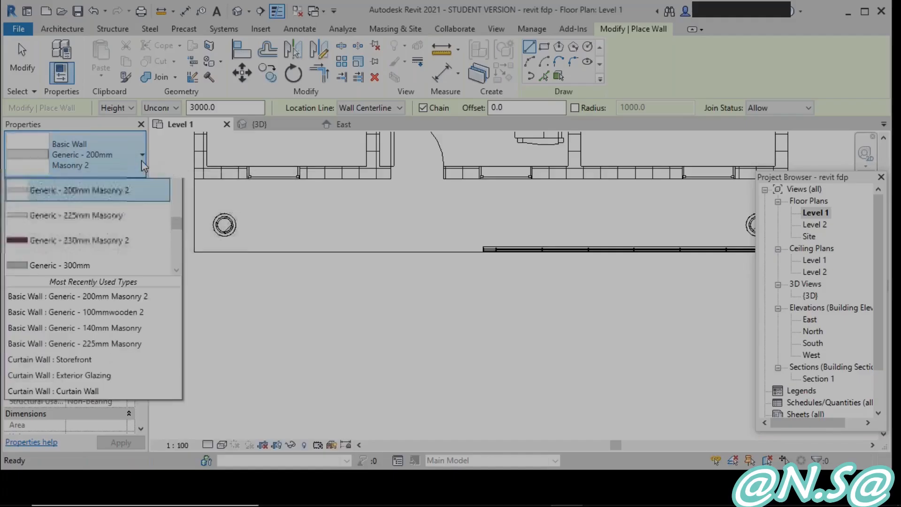
{"action": "scroll", "coordinate": [94, 230], "scroll_direction": "up", "scroll_amount": 3}
{"action": "left_click", "coordinate": [97, 211]}
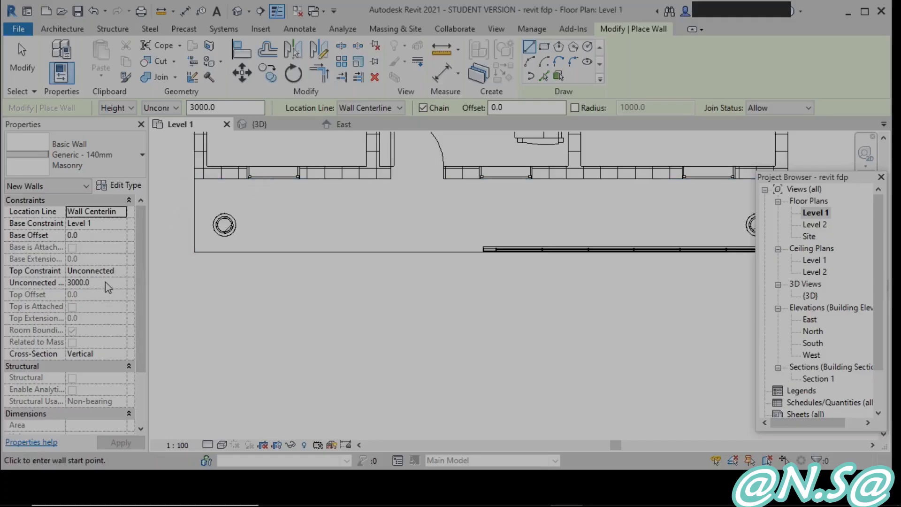
Step: Try to constrain the wall's top up to Level 1 with a top offset of -2900 and start it at the porch's side edge
{"action": "left_click", "coordinate": [120, 271]}
{"action": "left_click", "coordinate": [122, 271]}
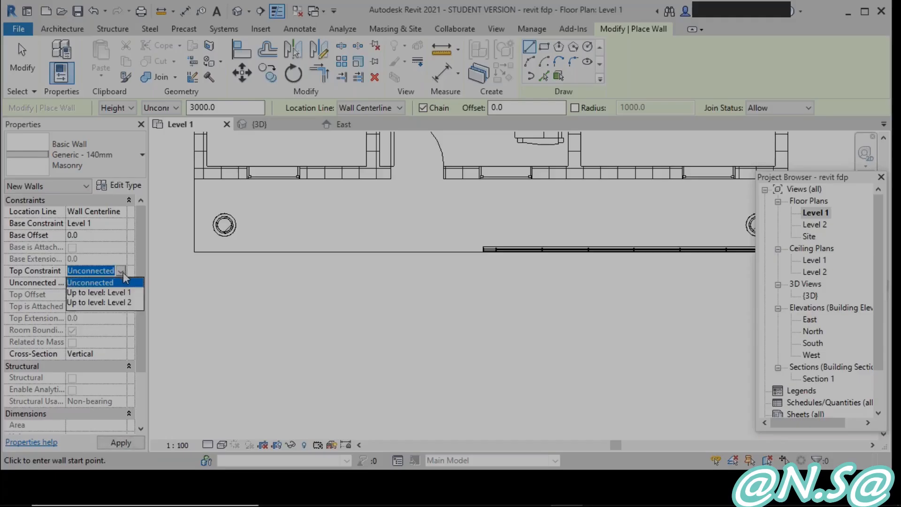
{"action": "left_click", "coordinate": [117, 295]}
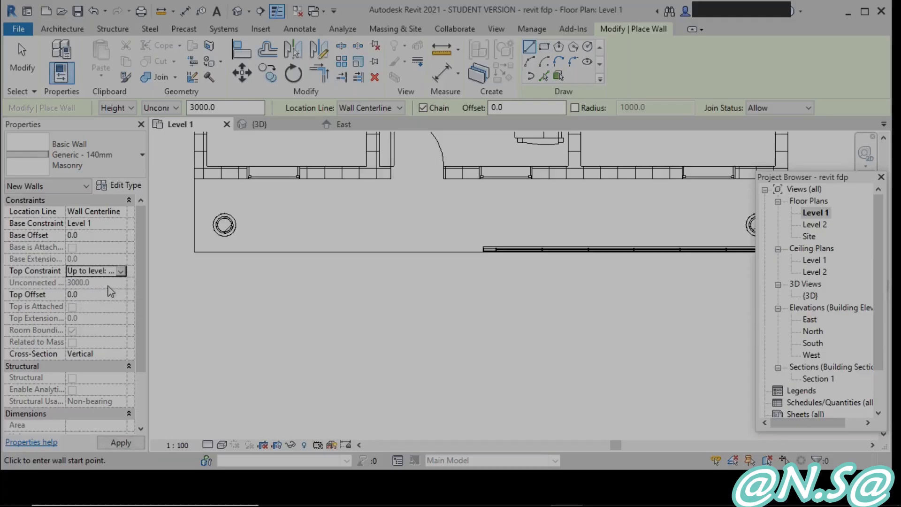
{"action": "left_click", "coordinate": [108, 294]}
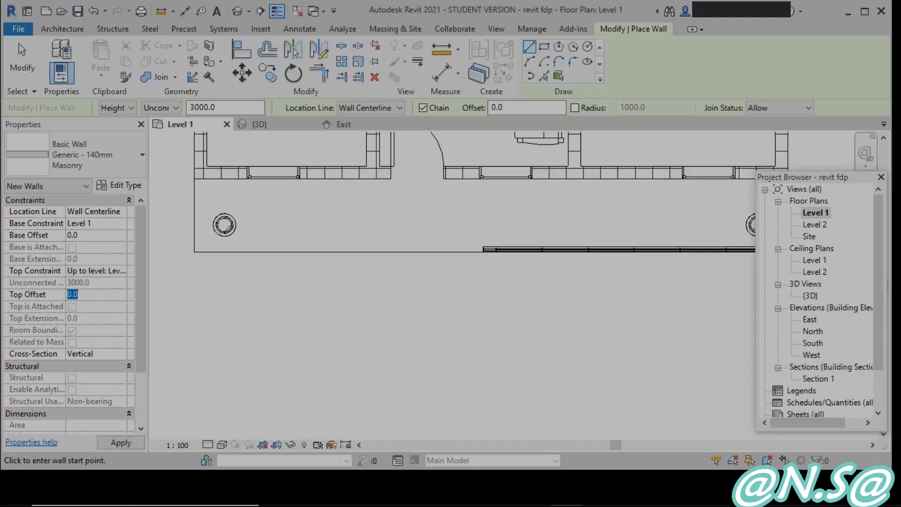
{"action": "type", "text": "-29"}
{"action": "key", "text": "Return"}
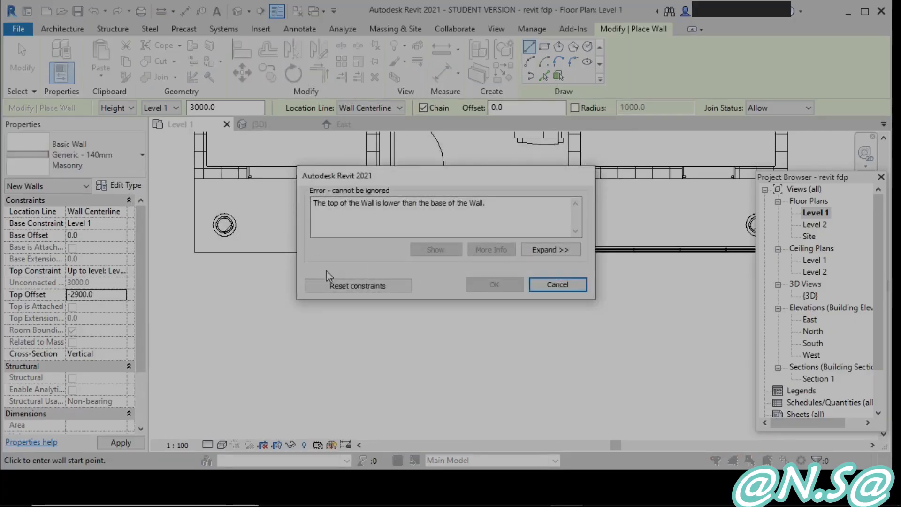
{"action": "left_click", "coordinate": [561, 284]}
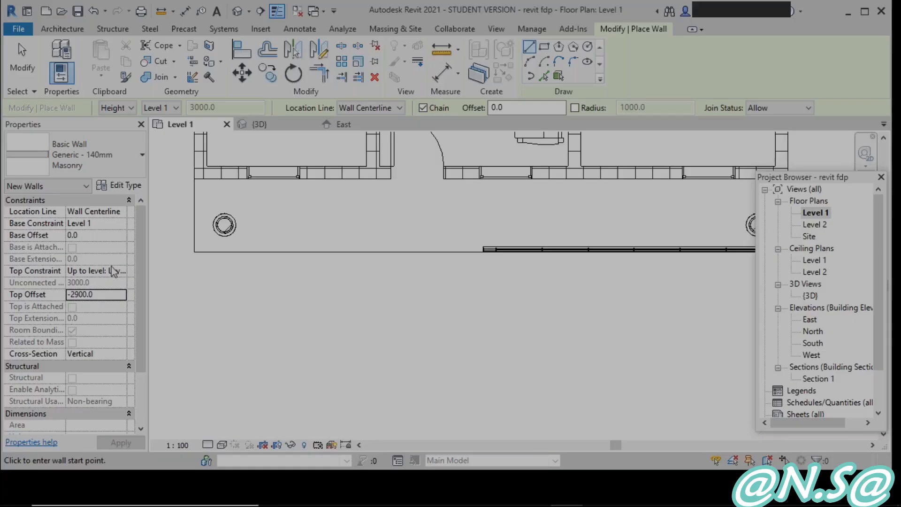
{"action": "left_click", "coordinate": [194, 179]}
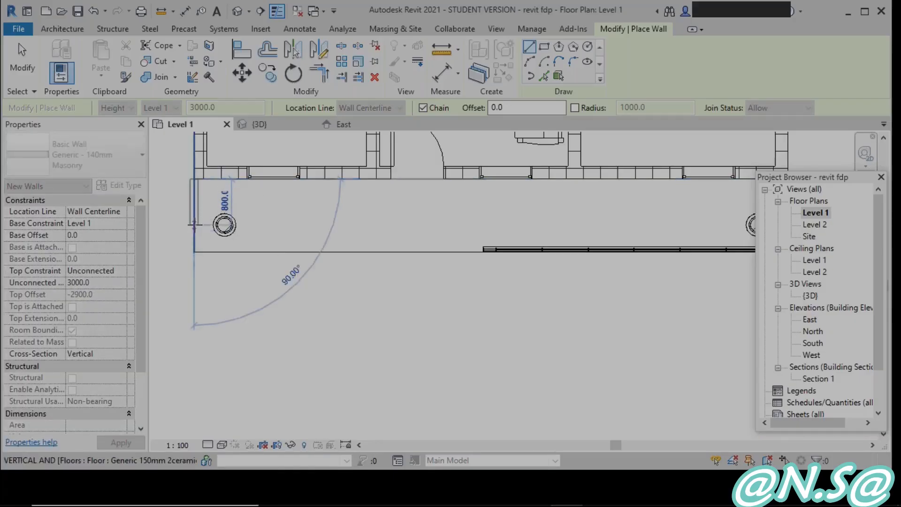
{"action": "key", "text": "Escape"}
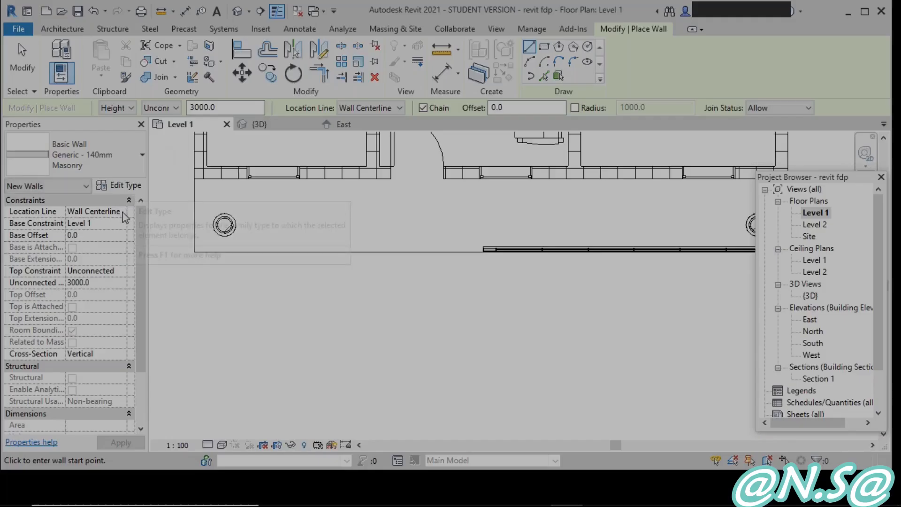
Step: Draw the masonry wall along the porch's side edge and about 3112 mm along its front edge, using the Finish Face: Interior location line
{"action": "left_click", "coordinate": [121, 212]}
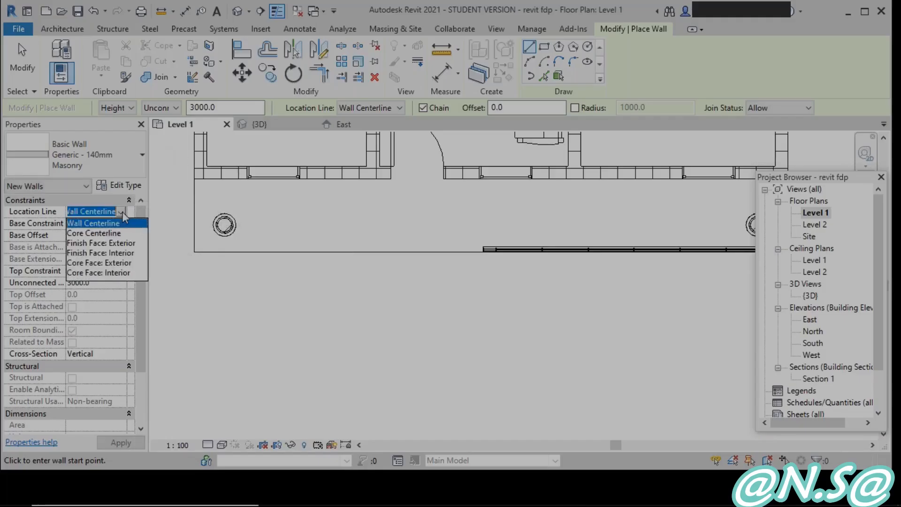
{"action": "left_click", "coordinate": [118, 252]}
{"action": "left_click", "coordinate": [195, 178]}
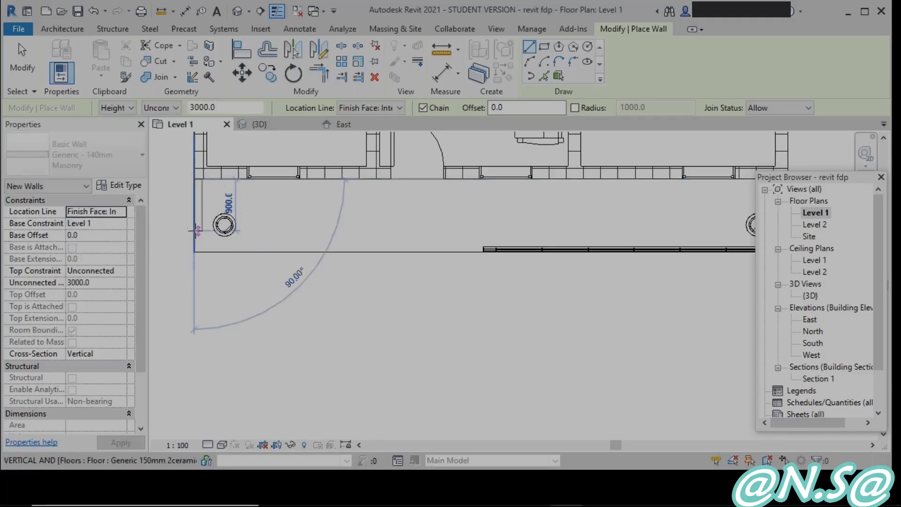
{"action": "left_click", "coordinate": [194, 252]}
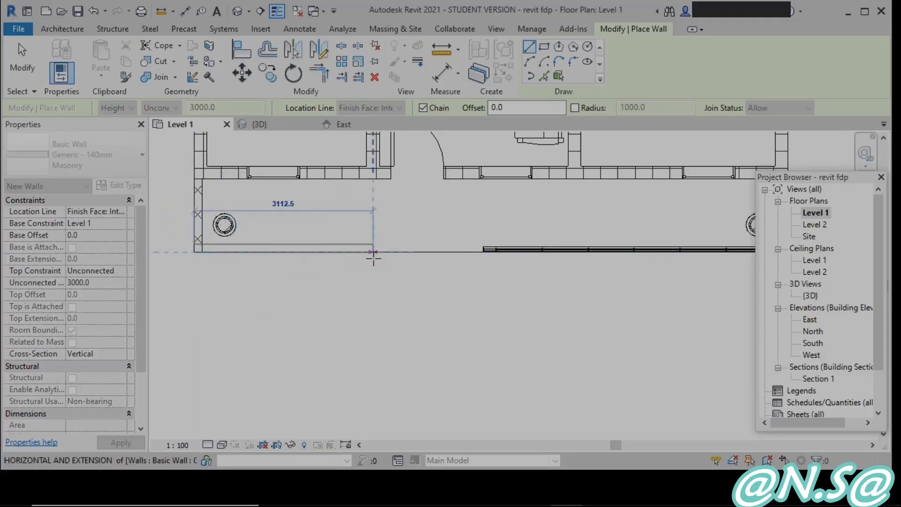
{"action": "left_click", "coordinate": [373, 252]}
{"action": "key", "text": "Escape"}
{"action": "key", "text": "Escape"}
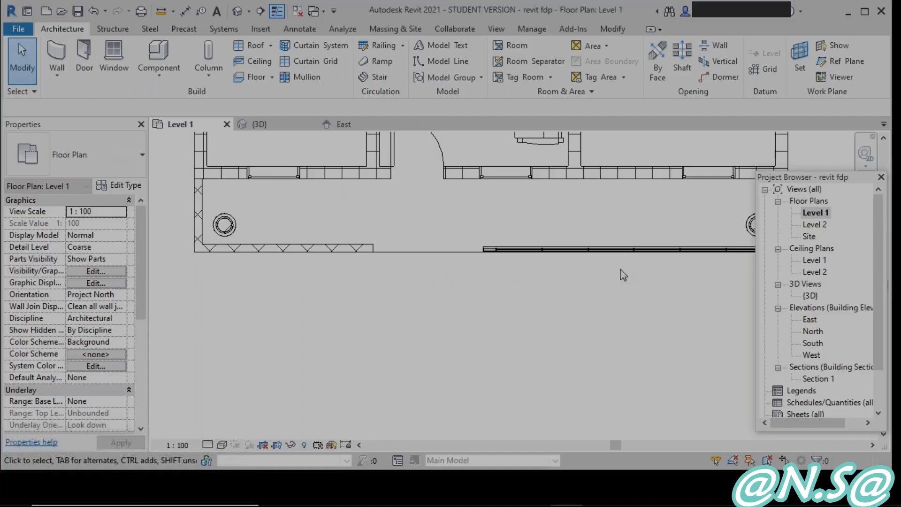
Step: In the 3D view, constrain the front porch wall's top up to Level 2 with a top offset of -2800
{"action": "double_click", "coordinate": [810, 296]}
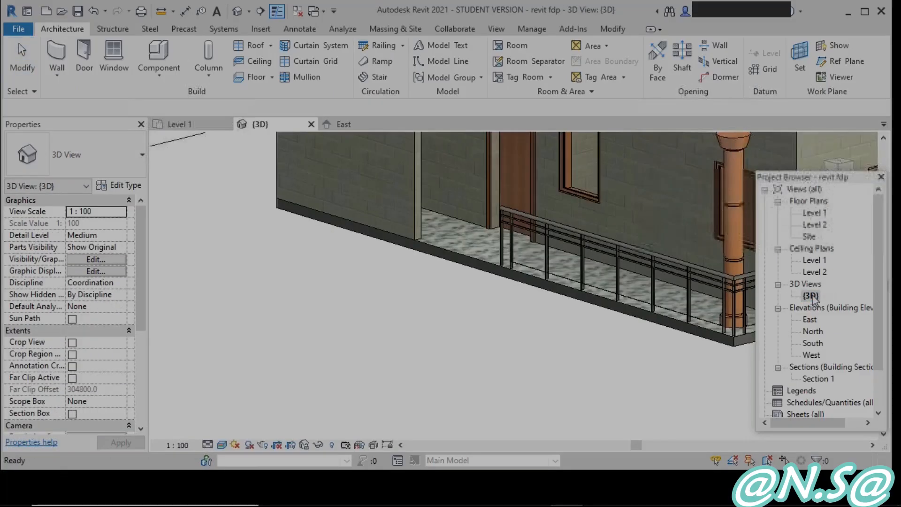
{"action": "scroll", "coordinate": [314, 261], "scroll_direction": "down", "scroll_amount": 5}
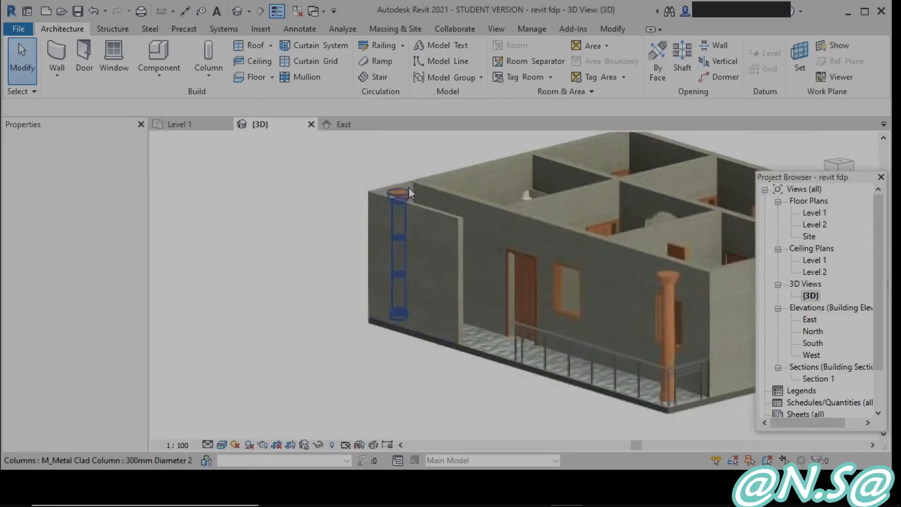
{"action": "left_click", "coordinate": [420, 207]}
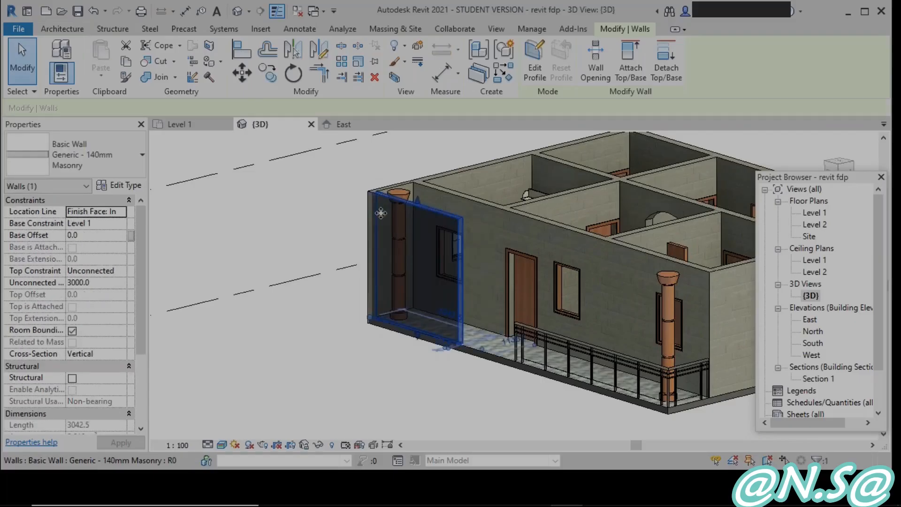
{"action": "left_click", "coordinate": [111, 272]}
{"action": "left_click", "coordinate": [121, 271]}
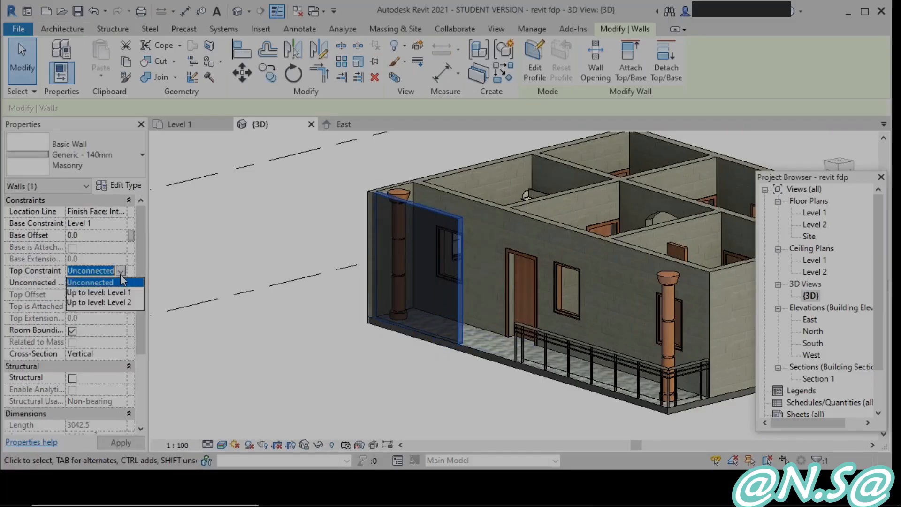
{"action": "left_click", "coordinate": [113, 304]}
{"action": "left_click", "coordinate": [94, 294]}
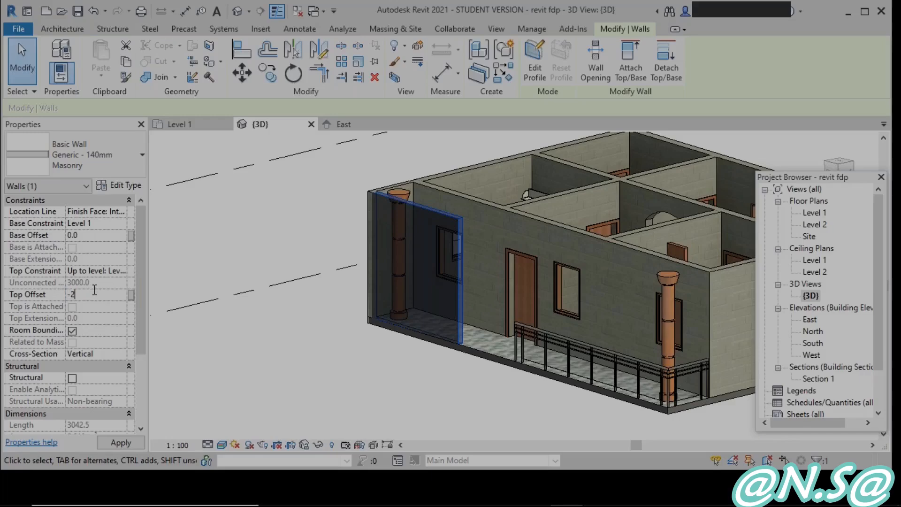
{"action": "type", "text": "-2800.0"}
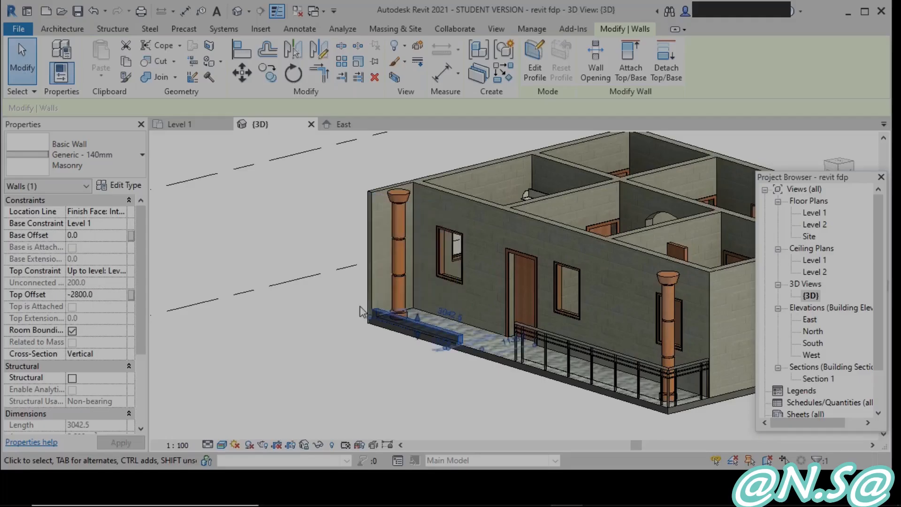
{"action": "key", "text": "Escape"}
Step: Constrain the side porch wall's top up to Level 2 with a top offset of -2800
{"action": "left_click", "coordinate": [369, 243]}
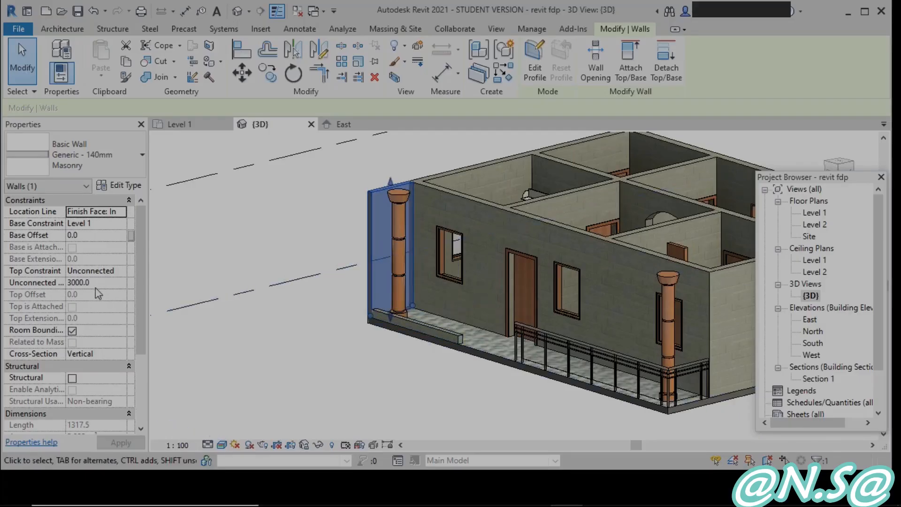
{"action": "left_click", "coordinate": [121, 271]}
{"action": "left_click", "coordinate": [105, 300]}
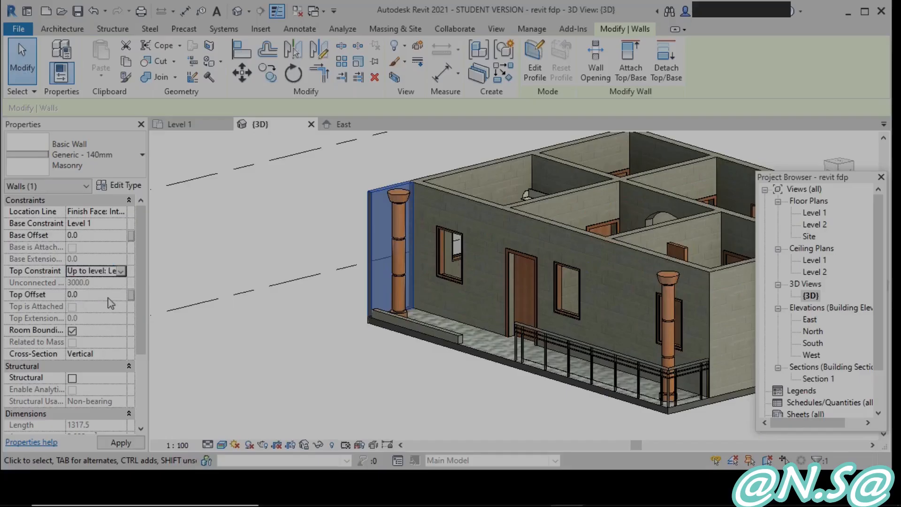
{"action": "left_click", "coordinate": [100, 294]}
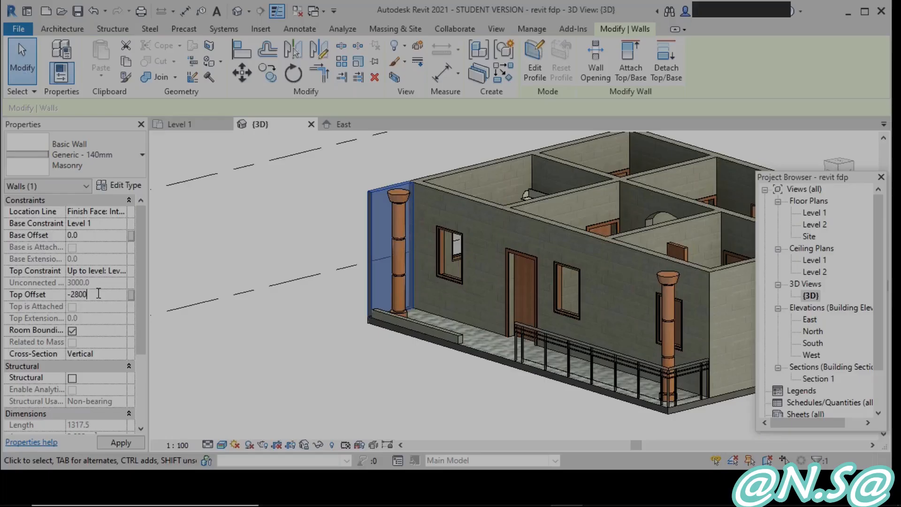
{"action": "key", "text": "Return"}
{"action": "left_click", "coordinate": [311, 338]}
{"action": "scroll", "coordinate": [366, 321], "scroll_direction": "up", "scroll_amount": 2}
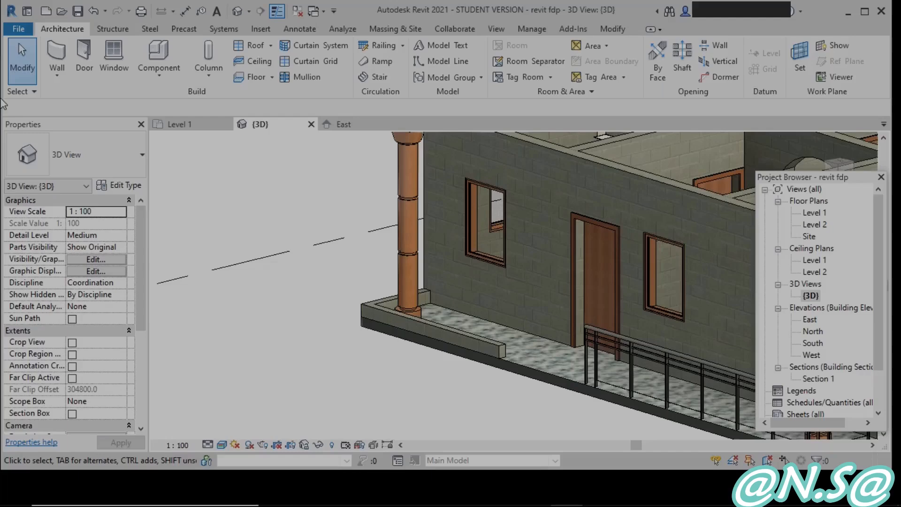
Step: Start a sketched railing path on the Level 1 floor plan using the Glass Panel - Bottom Fill type
{"action": "left_click", "coordinate": [814, 212]}
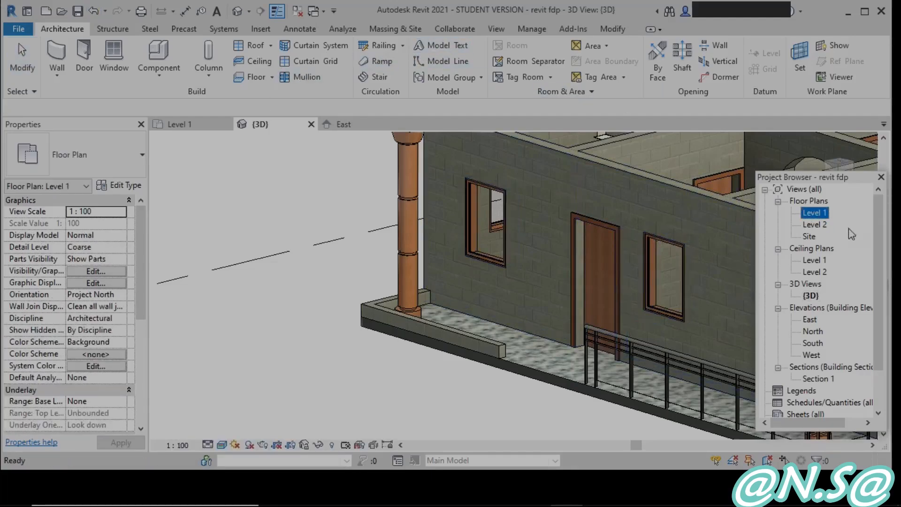
{"action": "double_click", "coordinate": [820, 215]}
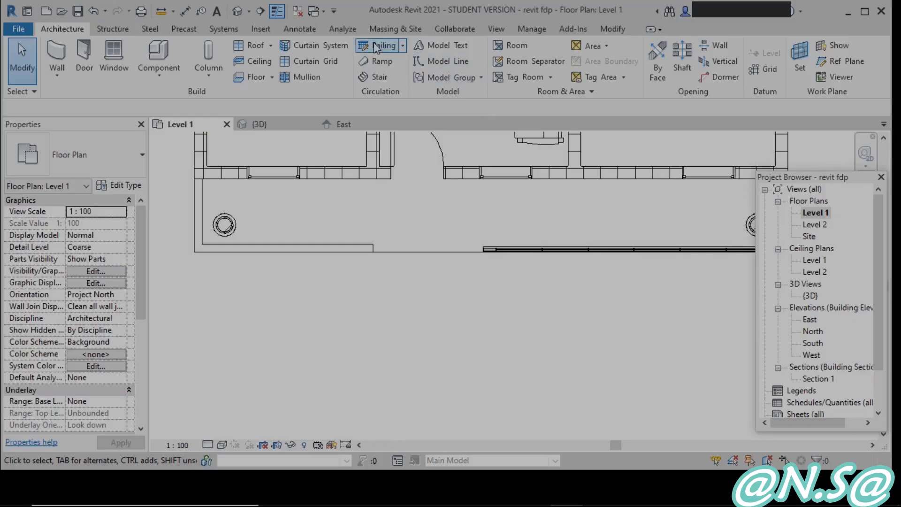
{"action": "left_click", "coordinate": [402, 46]}
{"action": "left_click", "coordinate": [401, 65]}
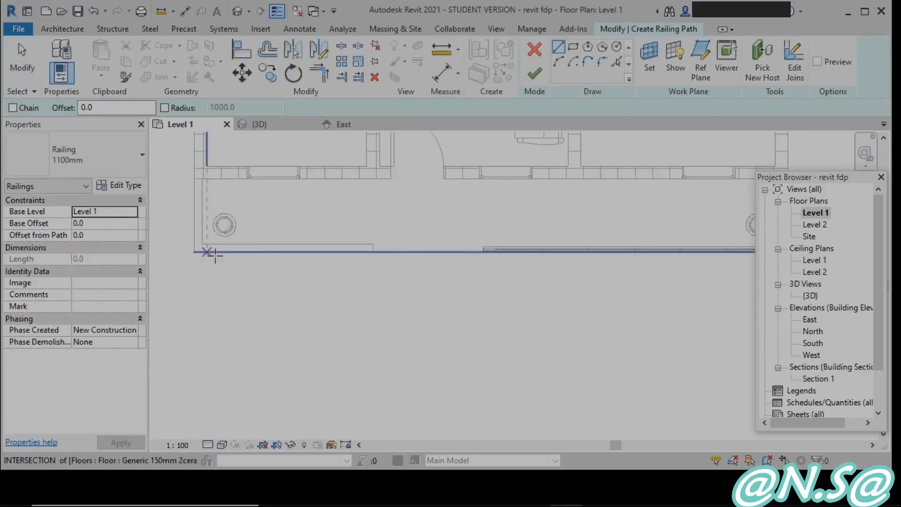
{"action": "left_click", "coordinate": [202, 244]}
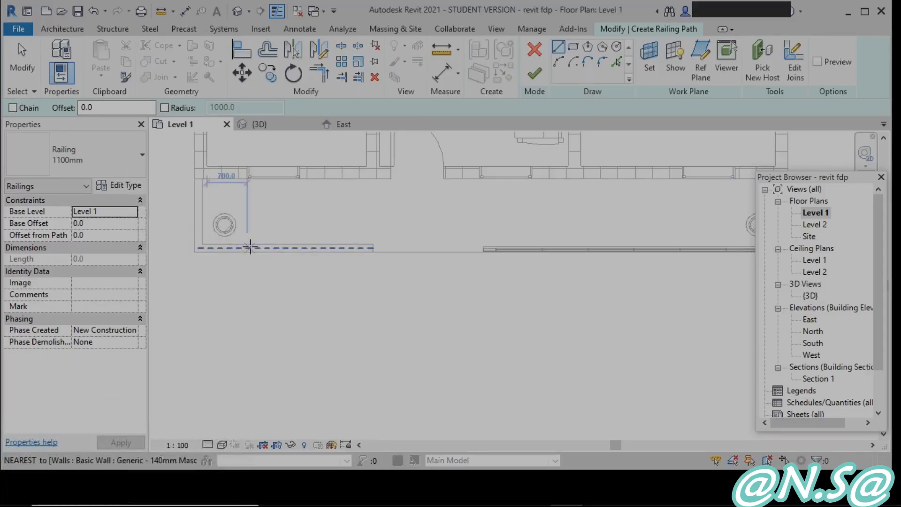
{"action": "left_click", "coordinate": [373, 244]}
{"action": "left_click", "coordinate": [127, 174]}
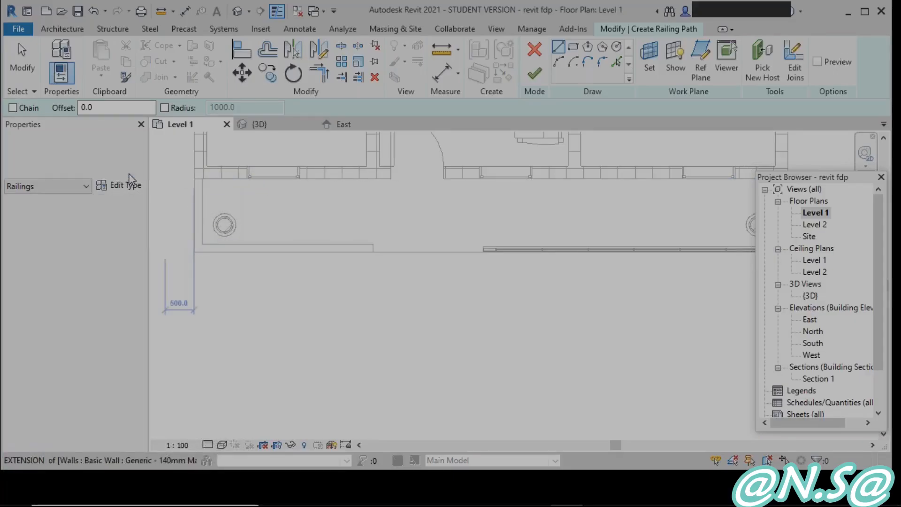
{"action": "left_click", "coordinate": [62, 271]}
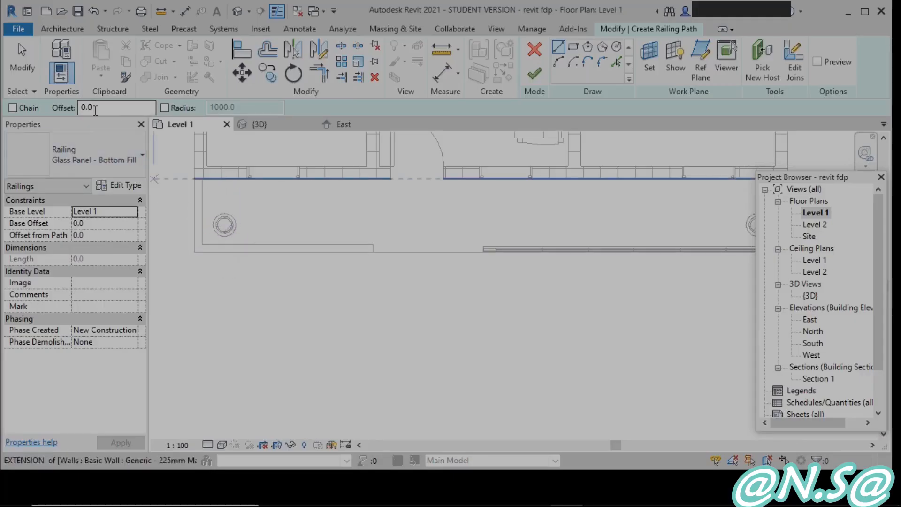
Step: Set the railing path's drawing offset to 50 and the railing's base offset to 180
{"action": "left_click_drag", "start_coordinate": [99, 111], "coordinate": [69, 121]}
{"action": "type", "text": "5"}
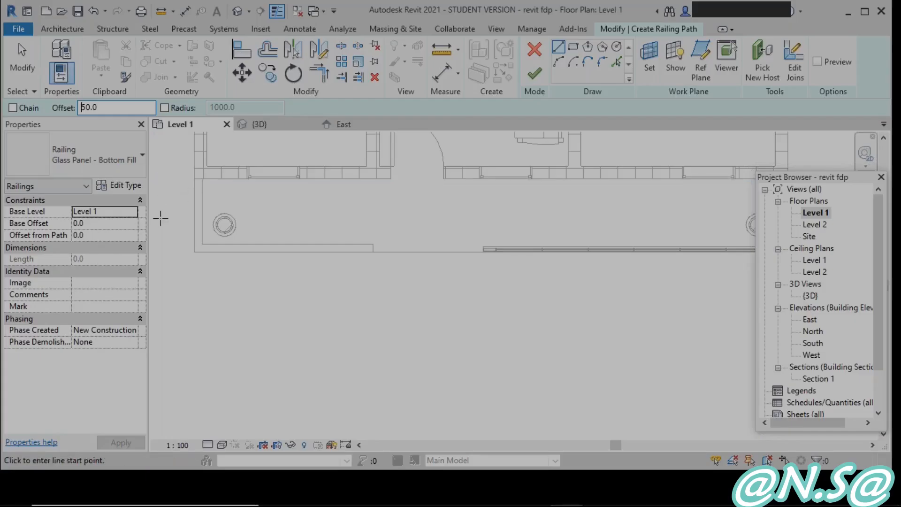
{"action": "left_click", "coordinate": [80, 224]}
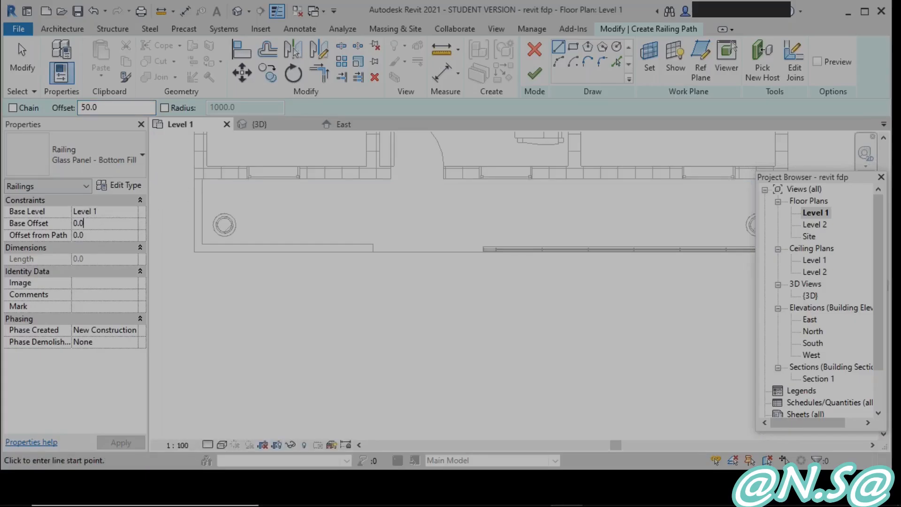
{"action": "double_click", "coordinate": [81, 224]}
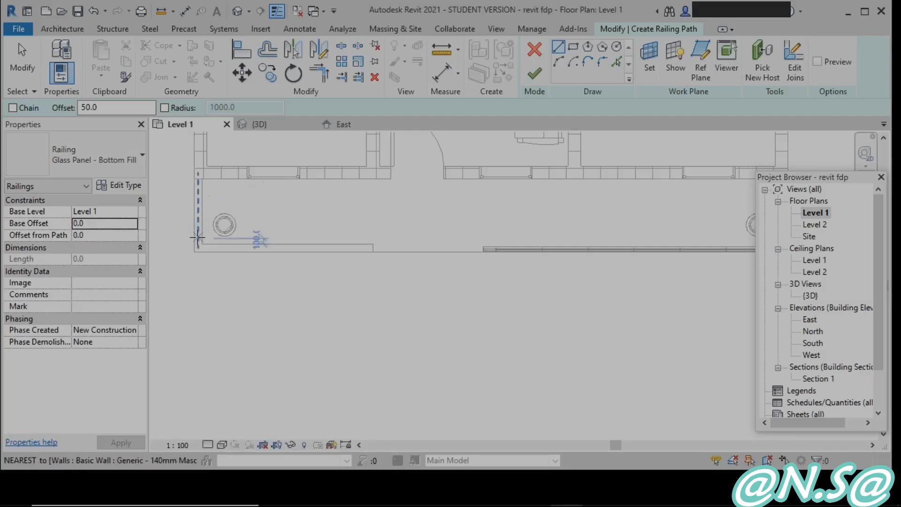
{"action": "left_click", "coordinate": [100, 228]}
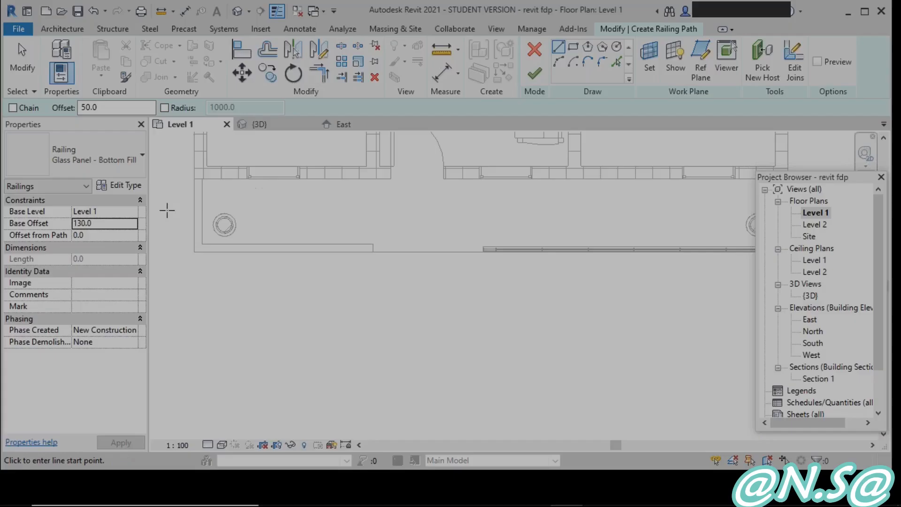
{"action": "left_click", "coordinate": [97, 225]}
{"action": "left_click_drag", "start_coordinate": [86, 227], "coordinate": [60, 226]}
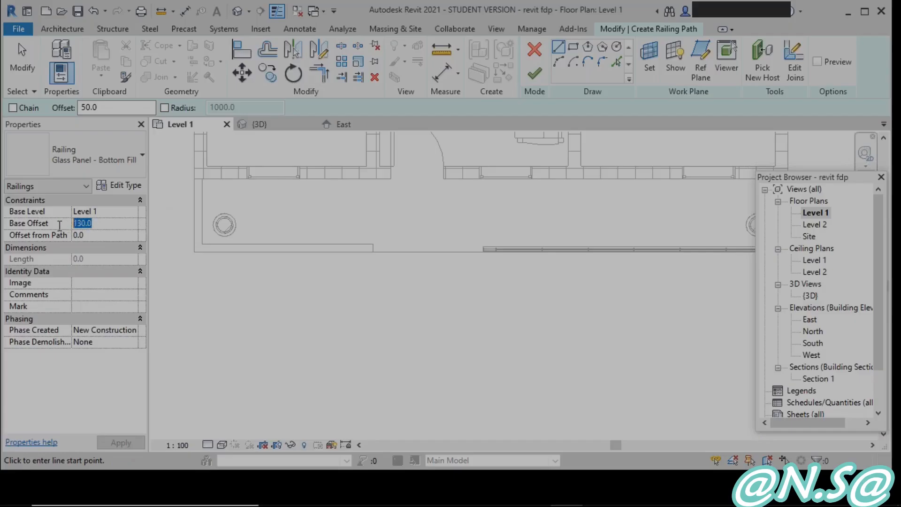
{"action": "type", "text": "180"}
{"action": "key", "text": "Return"}
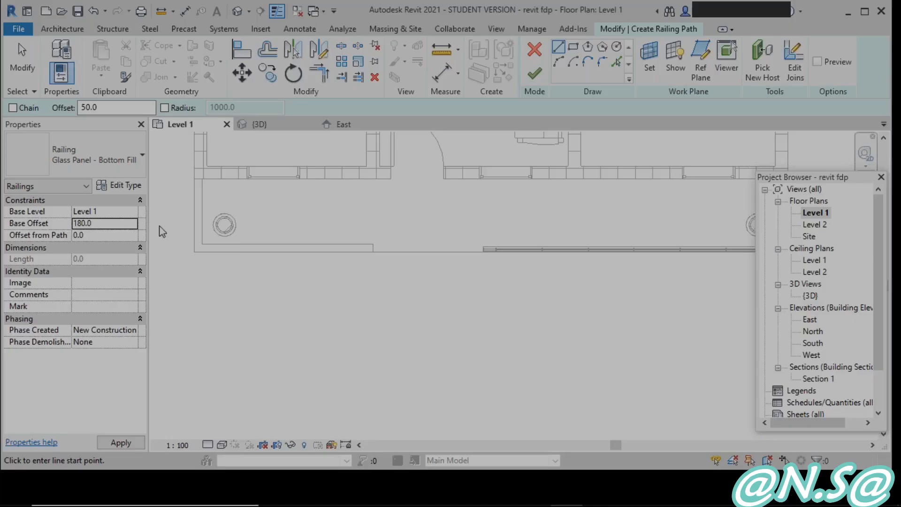
Step: Sketch the railing path over the low wall, along the porch's side edge and about 3100 mm along its front edge
{"action": "left_click", "coordinate": [194, 179]}
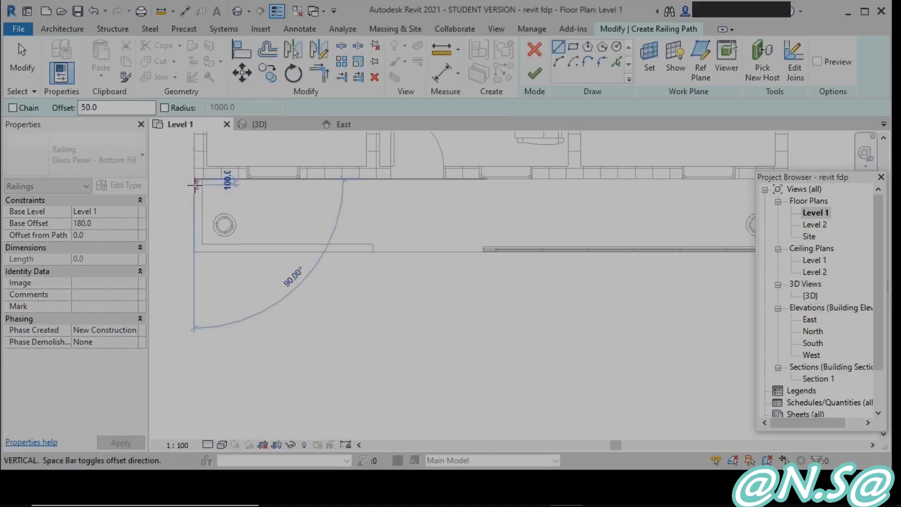
{"action": "left_click", "coordinate": [194, 252]}
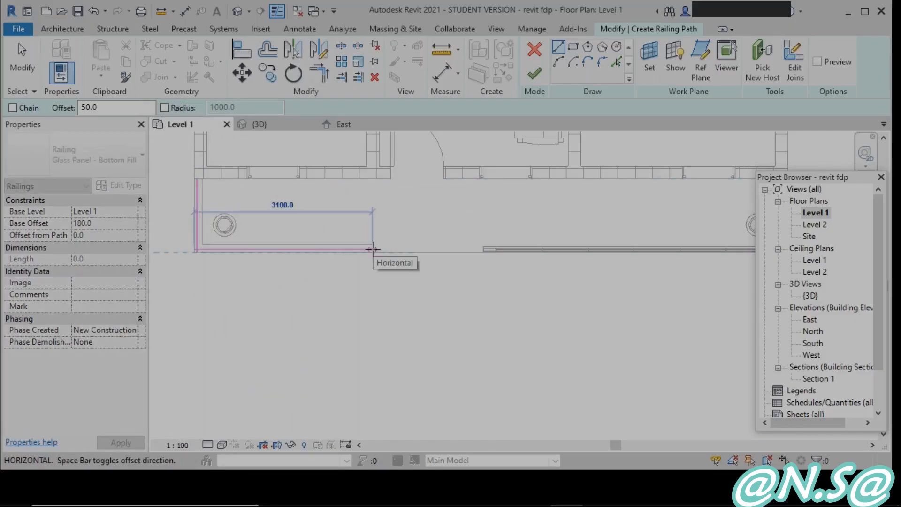
{"action": "left_click", "coordinate": [373, 250]}
{"action": "key", "text": "Escape"}
{"action": "key", "text": "Escape"}
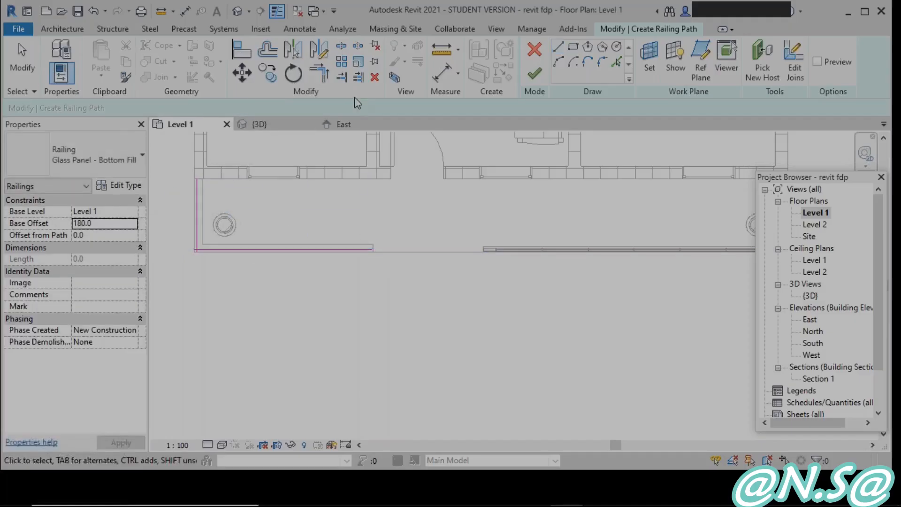
Step: Trim the side and front railing path lines to meet at a clean corner
{"action": "left_click", "coordinate": [320, 72]}
{"action": "scroll", "coordinate": [226, 230], "scroll_direction": "up", "scroll_amount": 2}
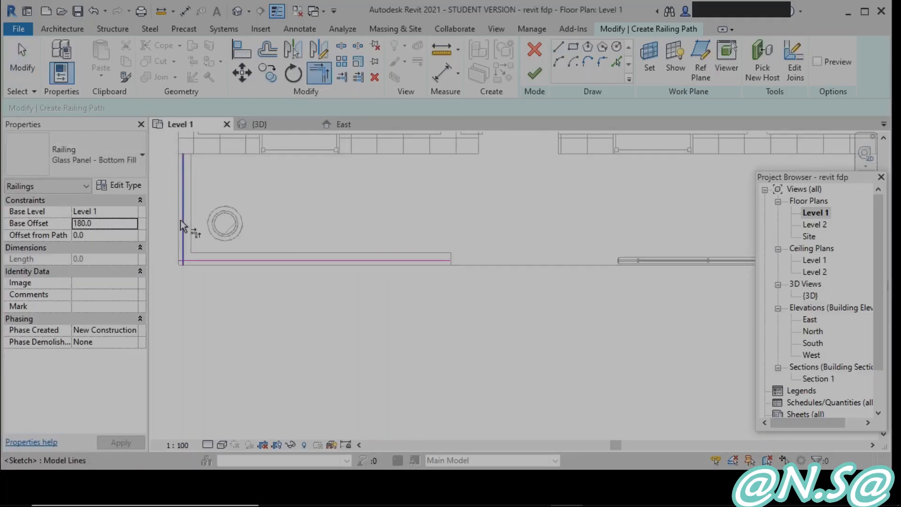
{"action": "left_click", "coordinate": [180, 220]}
{"action": "left_click", "coordinate": [193, 262]}
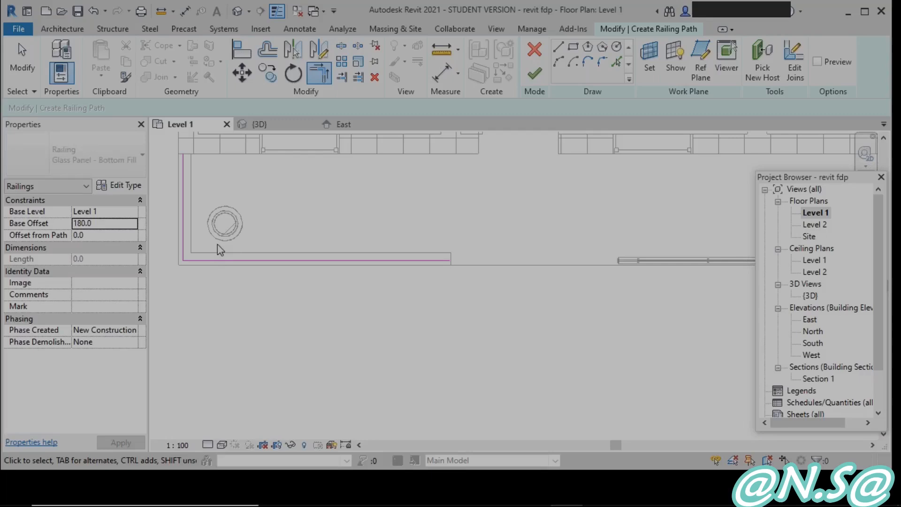
{"action": "key", "text": "Escape"}
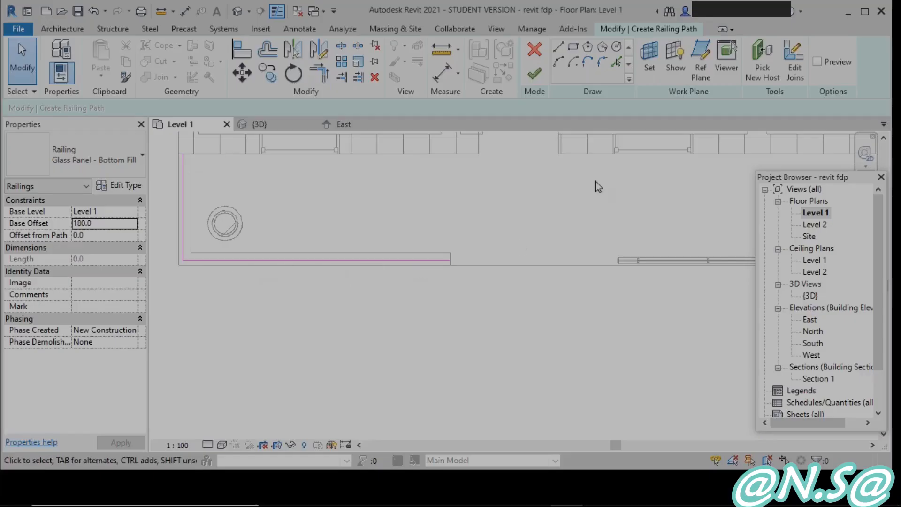
Step: Finish the railing sketch and check how the railing sits on the low wall in the 3D view
{"action": "left_click", "coordinate": [538, 82]}
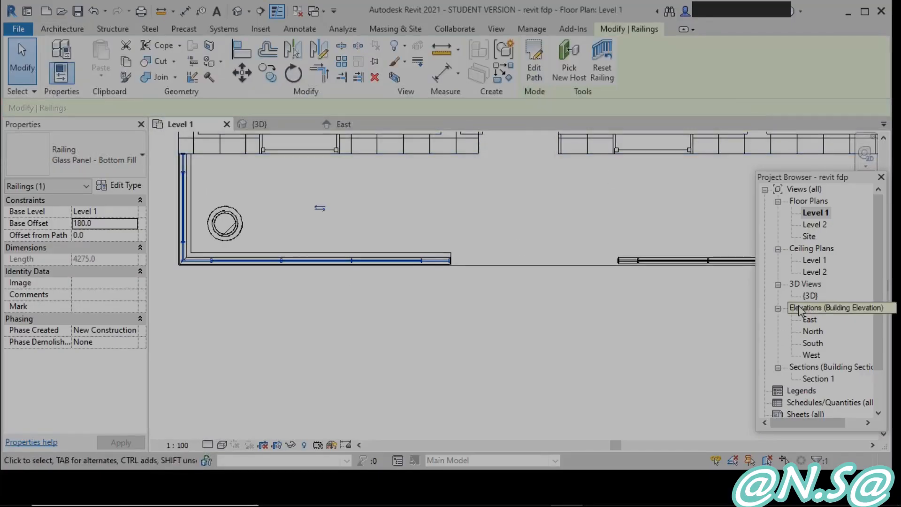
{"action": "double_click", "coordinate": [809, 296]}
{"action": "left_click", "coordinate": [465, 308]}
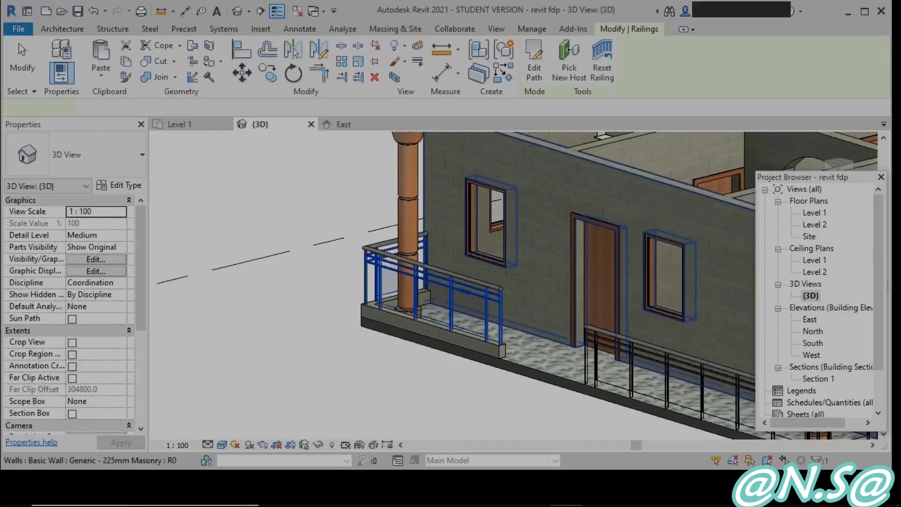
{"action": "left_click", "coordinate": [573, 405]}
{"action": "scroll", "coordinate": [573, 404], "scroll_direction": "up", "scroll_amount": 2}
{"action": "scroll", "coordinate": [437, 361], "scroll_direction": "up", "scroll_amount": 2}
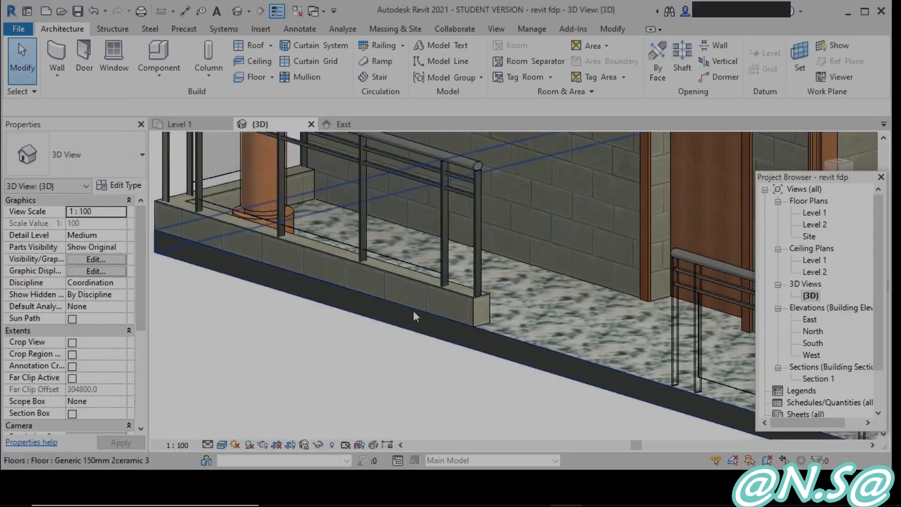
Step: Split the floor-mounted railing along the porch's front edge at two points about 1200 mm apart
{"action": "scroll", "coordinate": [413, 311], "scroll_direction": "down", "scroll_amount": 4}
{"action": "middle_click_drag", "start_coordinate": [415, 318], "coordinate": [451, 331]}
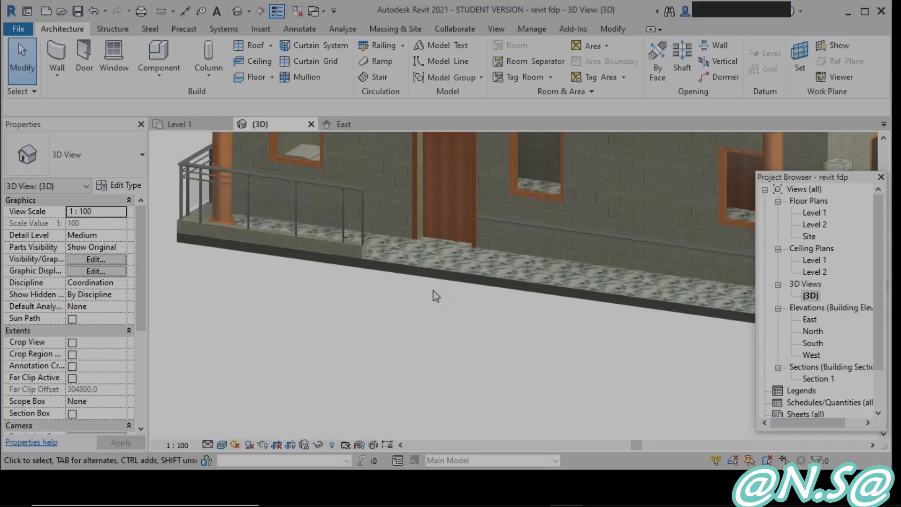
{"action": "scroll", "coordinate": [433, 291], "scroll_direction": "down", "scroll_amount": 1}
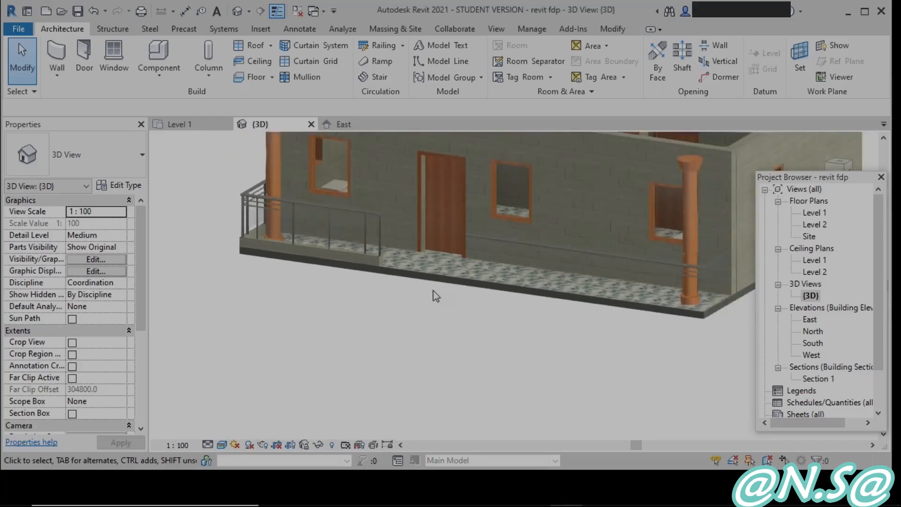
{"action": "middle_click_drag", "start_coordinate": [427, 301], "coordinate": [268, 265]}
{"action": "scroll", "coordinate": [355, 223], "scroll_direction": "up", "scroll_amount": 1}
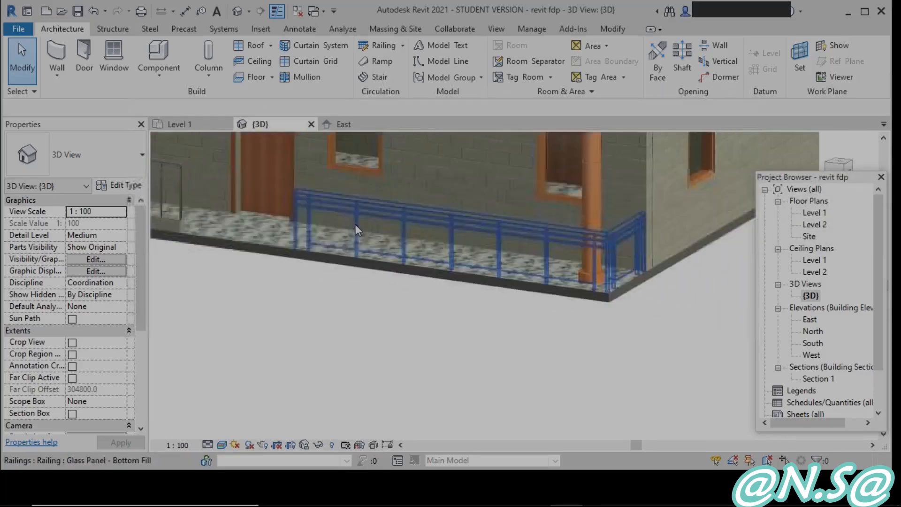
{"action": "scroll", "coordinate": [365, 224], "scroll_direction": "up", "scroll_amount": 1}
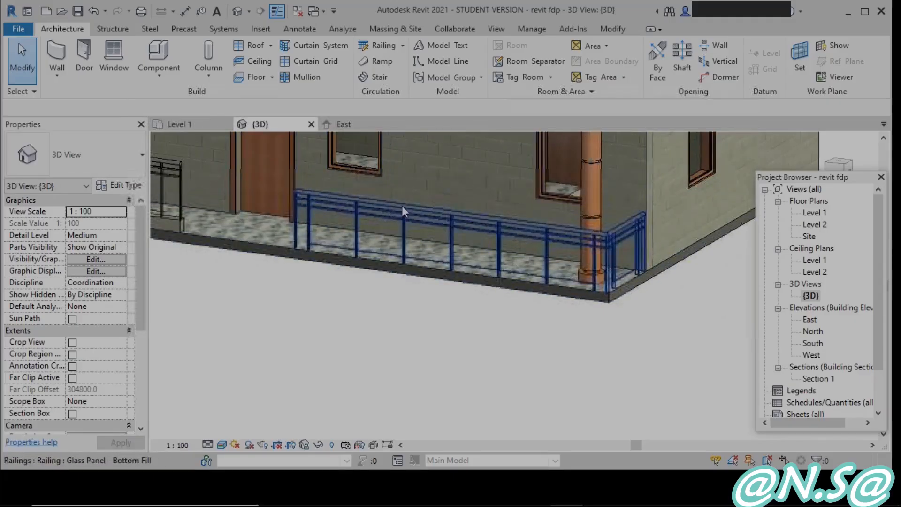
{"action": "left_click", "coordinate": [451, 214]}
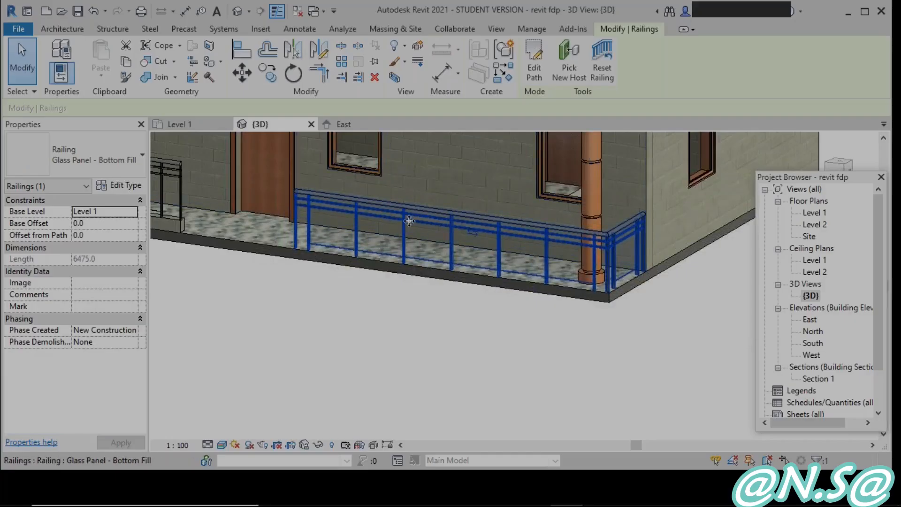
{"action": "left_click", "coordinate": [340, 48]}
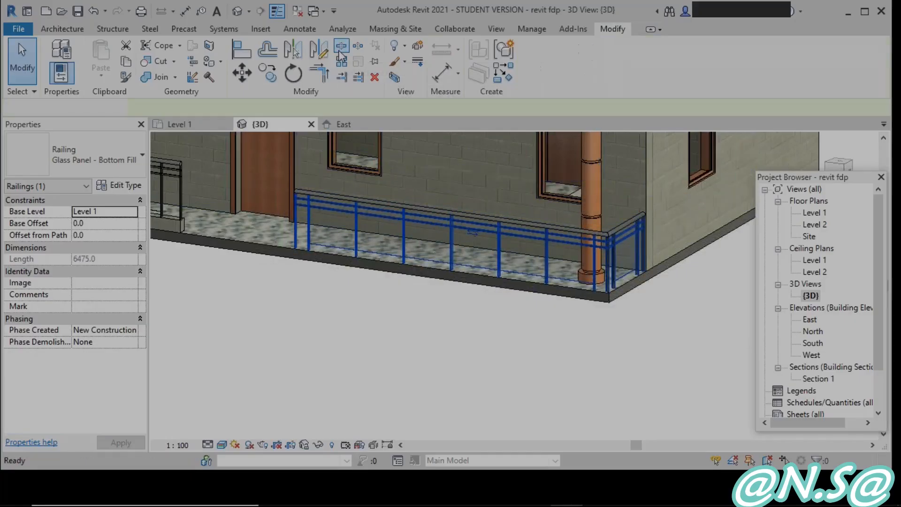
{"action": "left_click", "coordinate": [423, 204]}
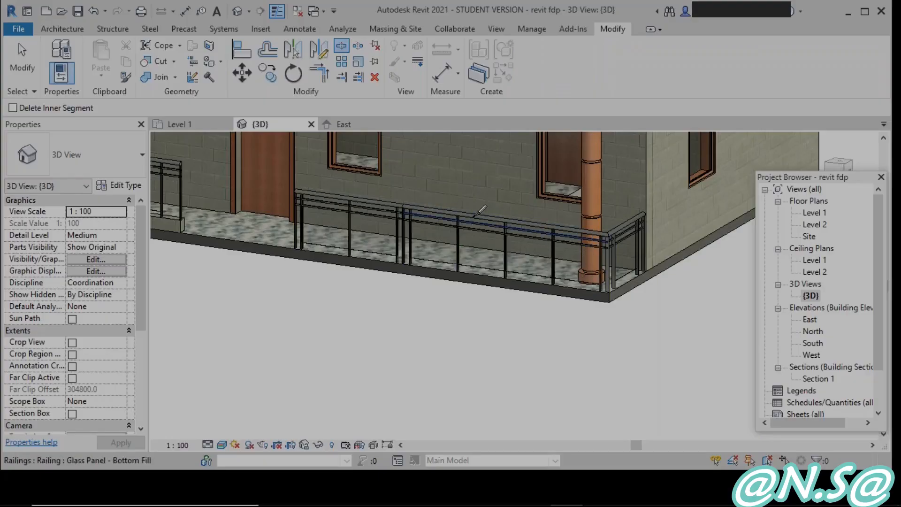
{"action": "left_click", "coordinate": [475, 216]}
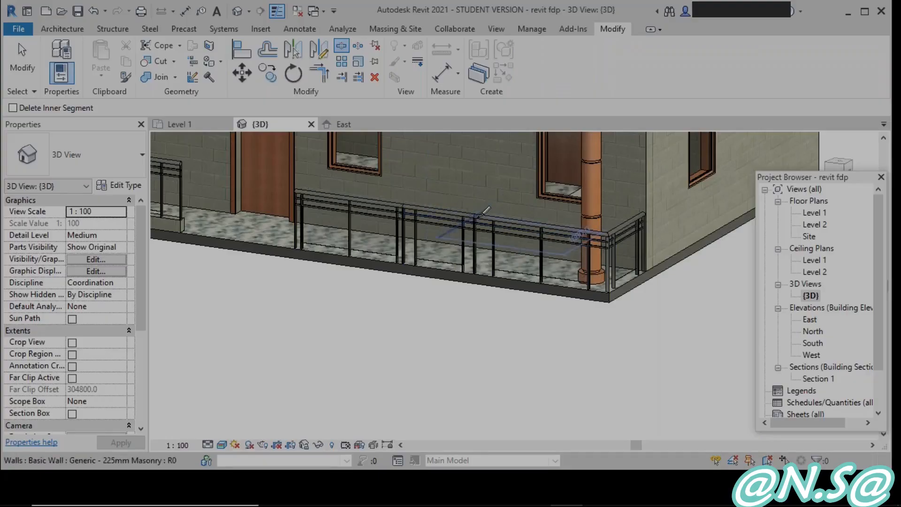
{"action": "key", "text": "Escape"}
Step: Delete the short middle segment of the split front railing to leave an opening
{"action": "left_click", "coordinate": [447, 216]}
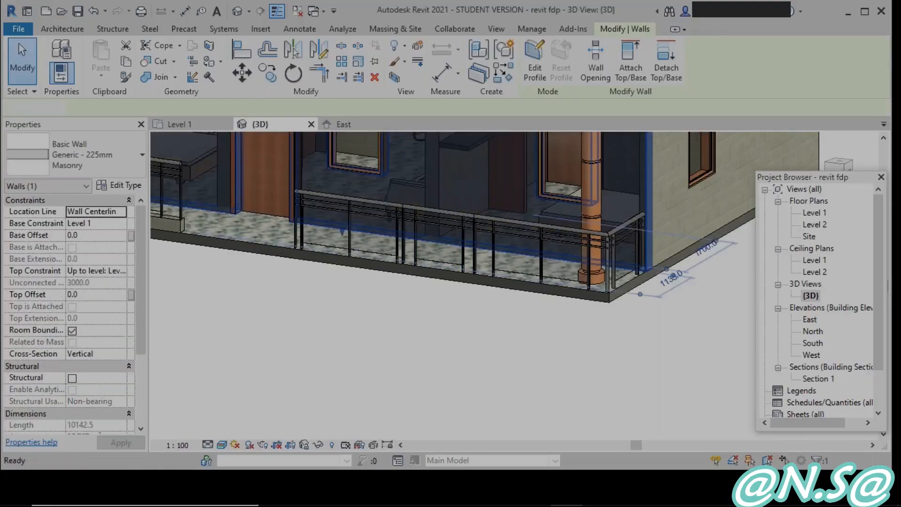
{"action": "key", "text": "Escape"}
{"action": "left_click", "coordinate": [438, 212]}
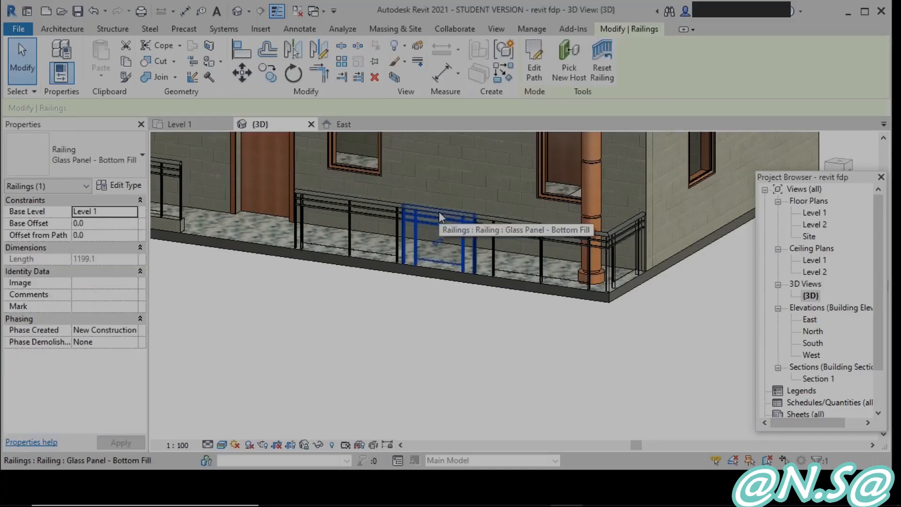
{"action": "key", "text": "Delete"}
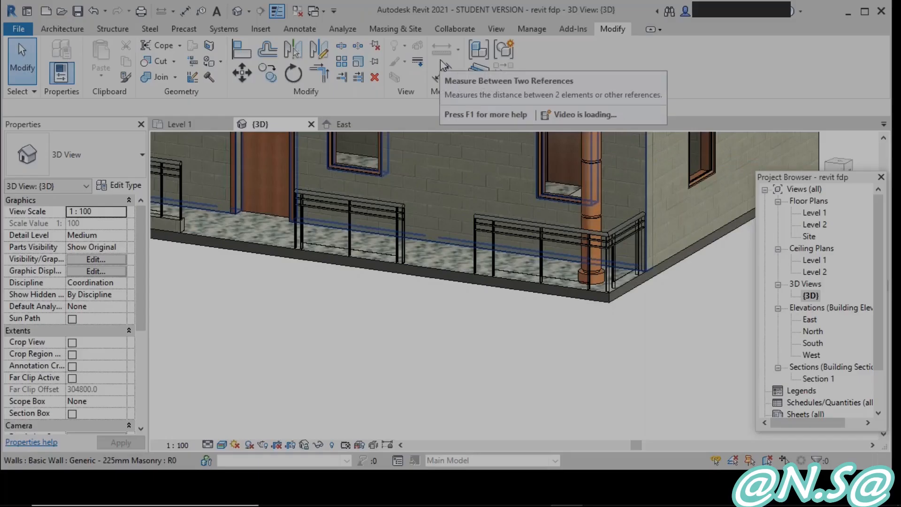
{"action": "left_click", "coordinate": [440, 59]}
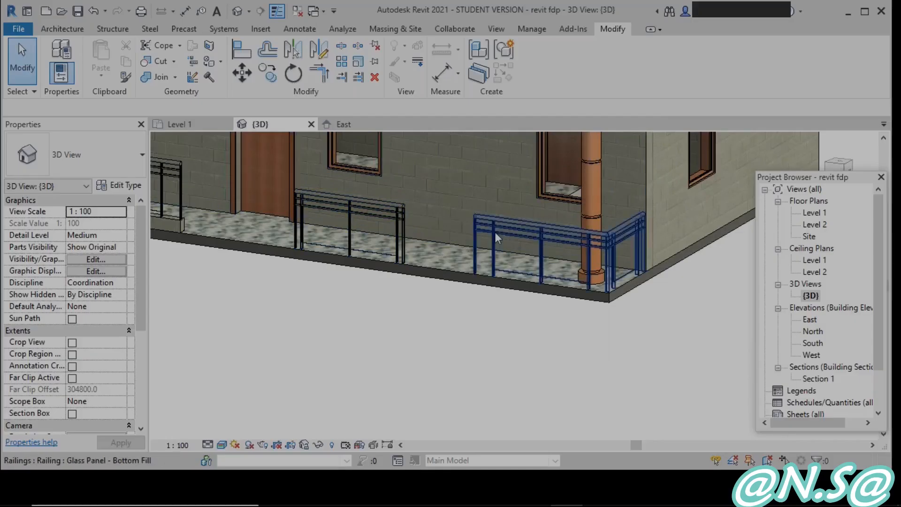
Step: Review the porch railings and their openings in the 3D view and the Level 1 floor plan
{"action": "scroll", "coordinate": [497, 231], "scroll_direction": "down", "scroll_amount": 5}
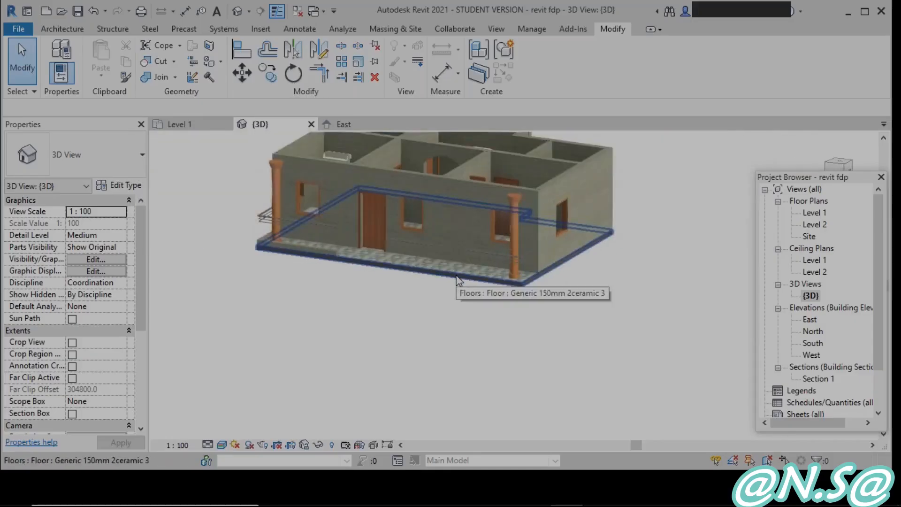
{"action": "middle_click_drag", "start_coordinate": [433, 295], "coordinate": [449, 322], "text": "shift"}
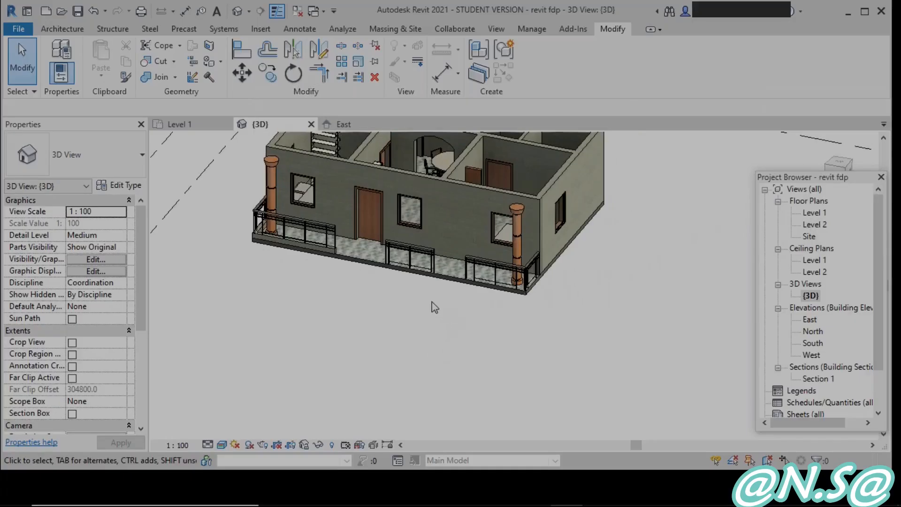
{"action": "left_click", "coordinate": [62, 29]}
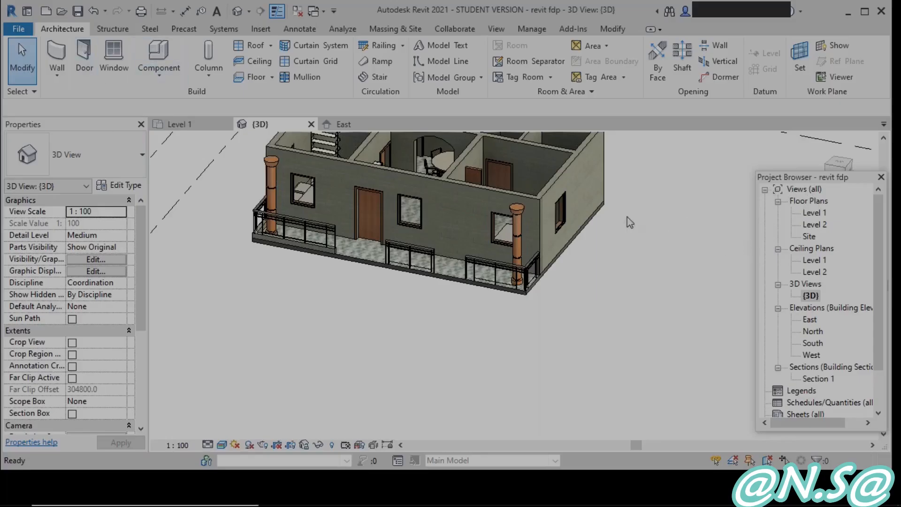
{"action": "double_click", "coordinate": [807, 214]}
{"action": "scroll", "coordinate": [395, 305], "scroll_direction": "up", "scroll_amount": 3}
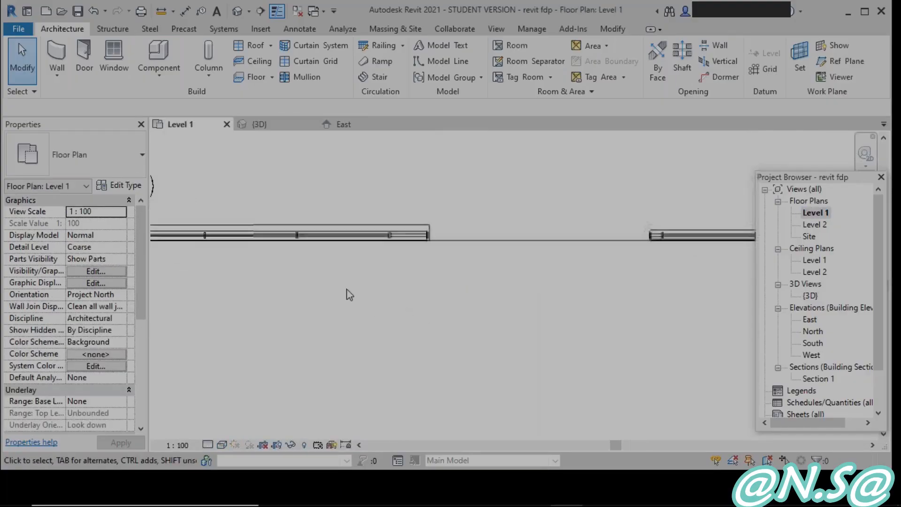
{"action": "scroll", "coordinate": [348, 287], "scroll_direction": "down", "scroll_amount": 3}
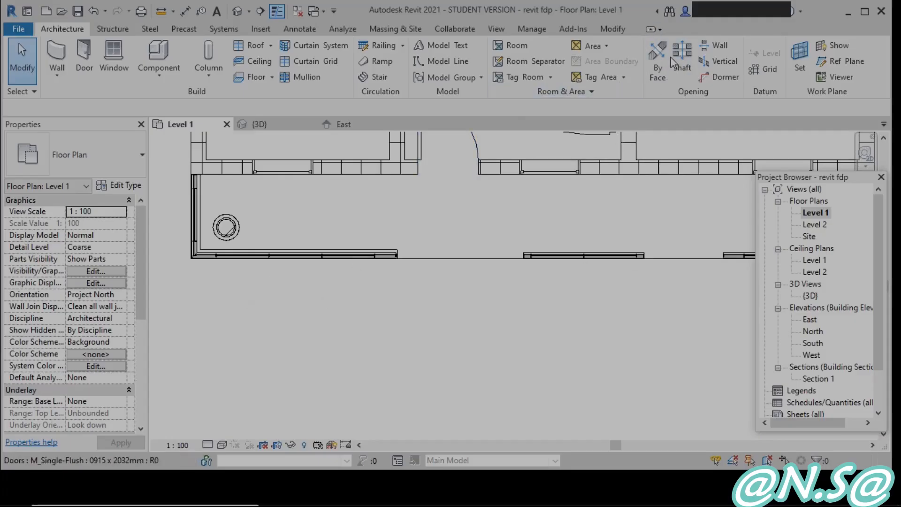
{"action": "double_click", "coordinate": [808, 295]}
{"action": "scroll", "coordinate": [318, 241], "scroll_direction": "up", "scroll_amount": 4}
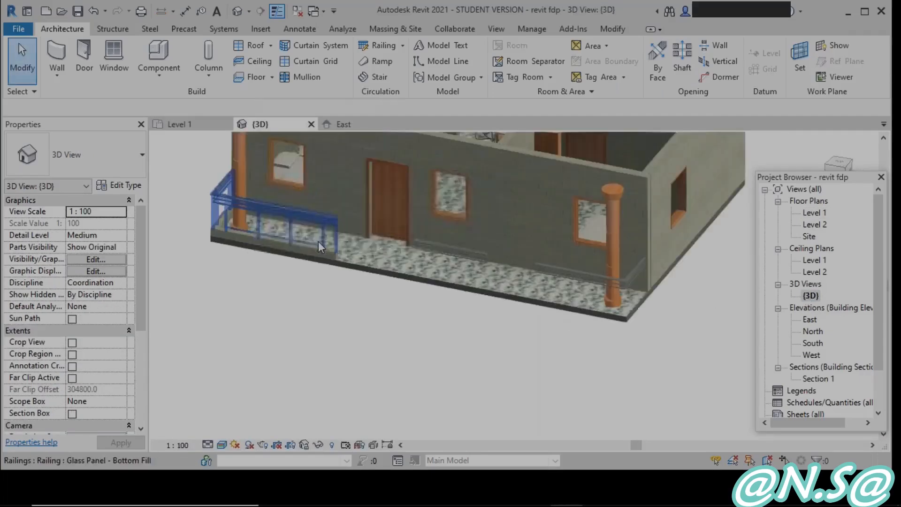
Step: Set the base offset of the railing on the low wall to 0 and examine its posts at the wall
{"action": "left_click", "coordinate": [319, 213]}
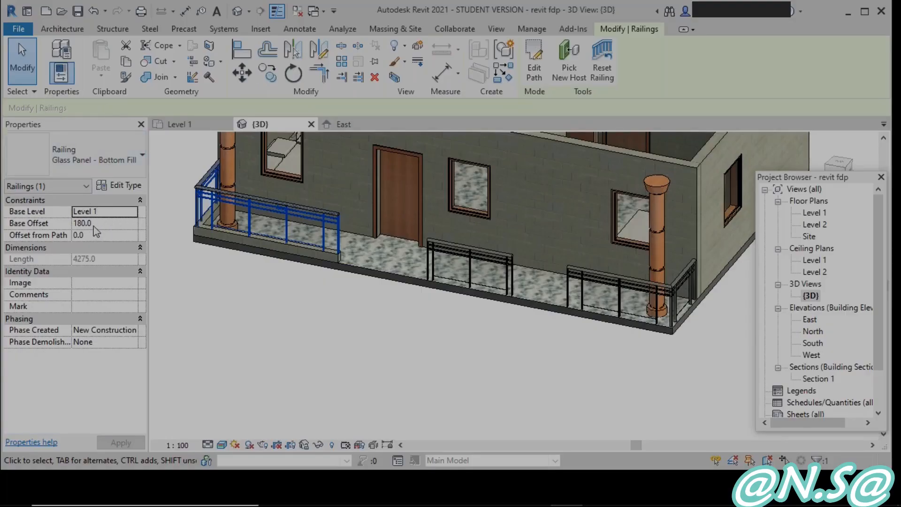
{"action": "scroll", "coordinate": [157, 262], "scroll_direction": "up", "scroll_amount": 2}
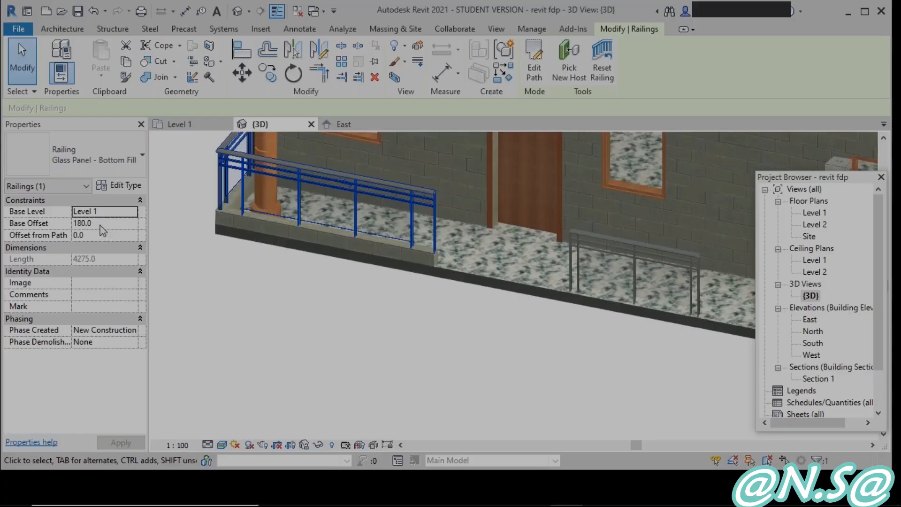
{"action": "scroll", "coordinate": [323, 233], "scroll_direction": "up", "scroll_amount": 1}
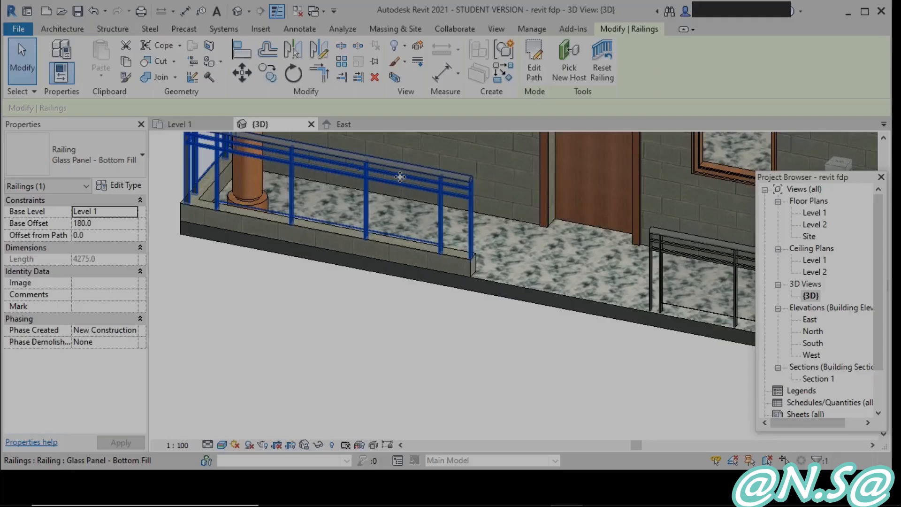
{"action": "left_click", "coordinate": [119, 224]}
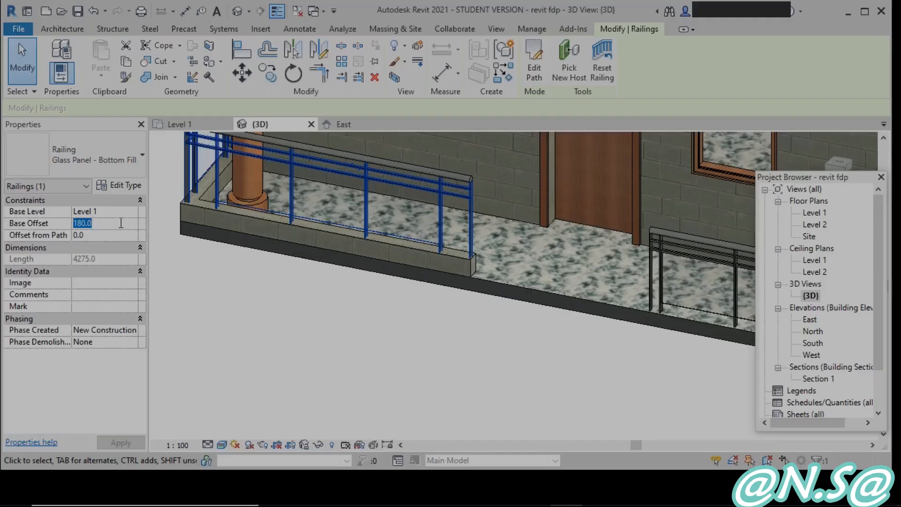
{"action": "type", "text": "0"}
{"action": "key", "text": "Return"}
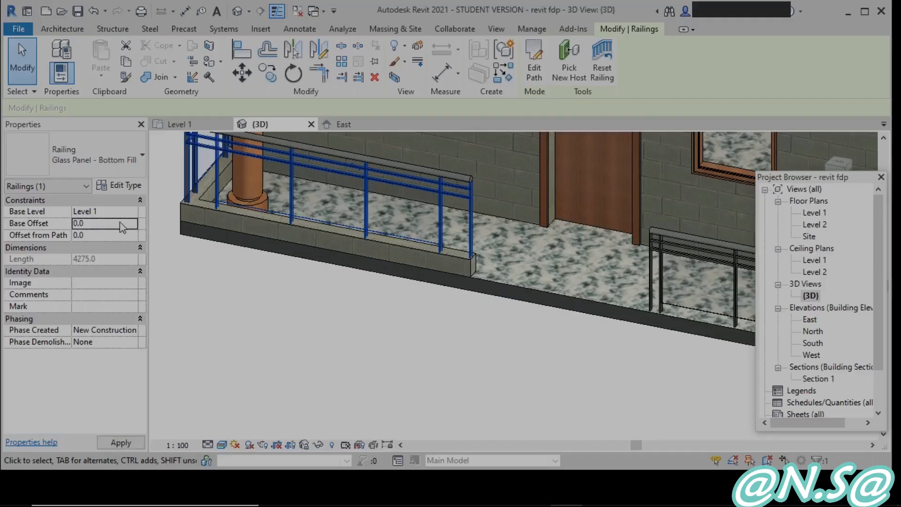
{"action": "scroll", "coordinate": [459, 293], "scroll_direction": "up", "scroll_amount": 3}
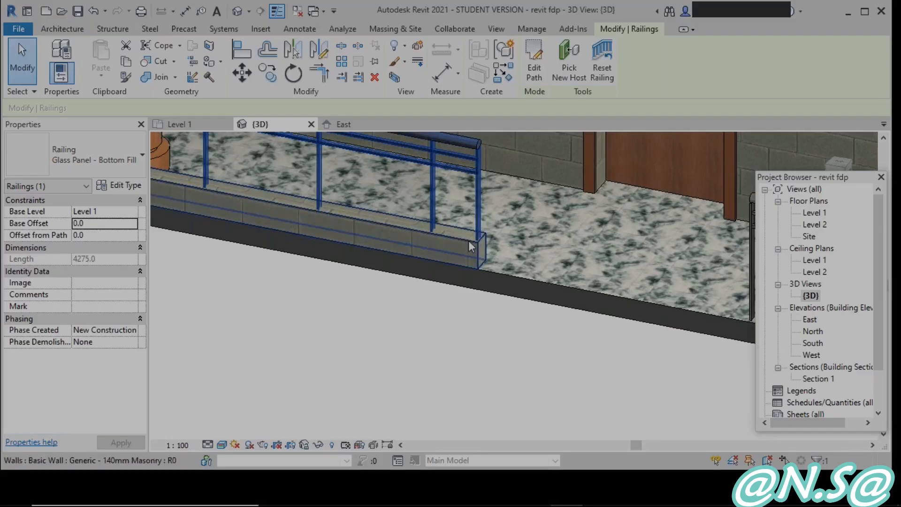
{"action": "scroll", "coordinate": [474, 266], "scroll_direction": "up", "scroll_amount": 2}
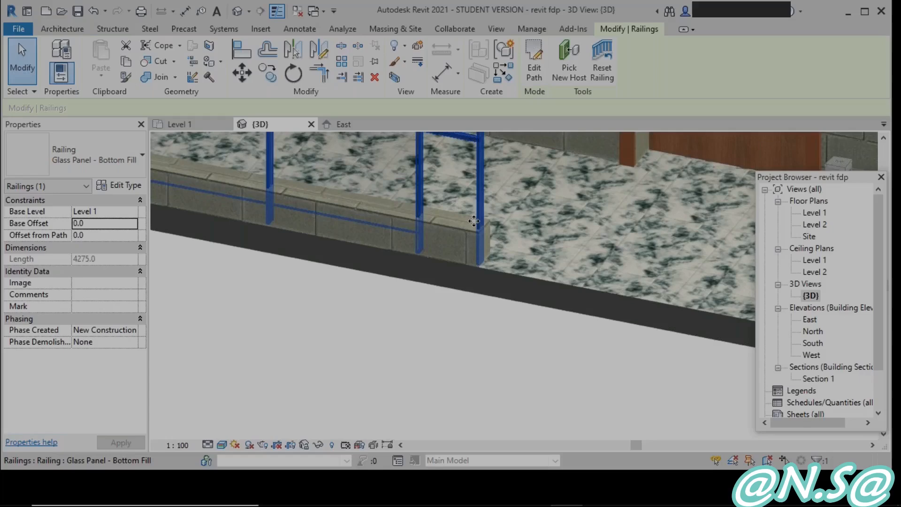
Step: Try a base offset of 100 for the railing on the low wall, and set it back to 180
{"action": "left_click", "coordinate": [99, 228]}
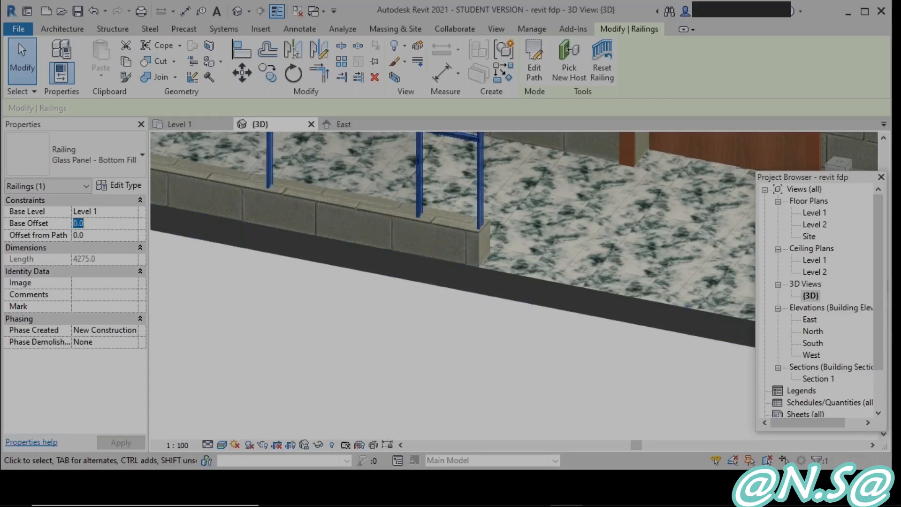
{"action": "type", "text": "10"}
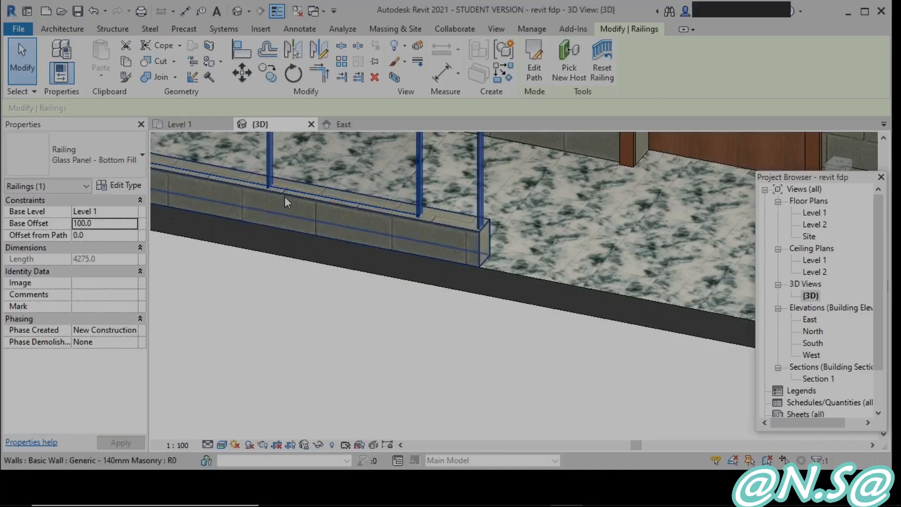
{"action": "left_click", "coordinate": [110, 224]}
{"action": "type", "text": "180"}
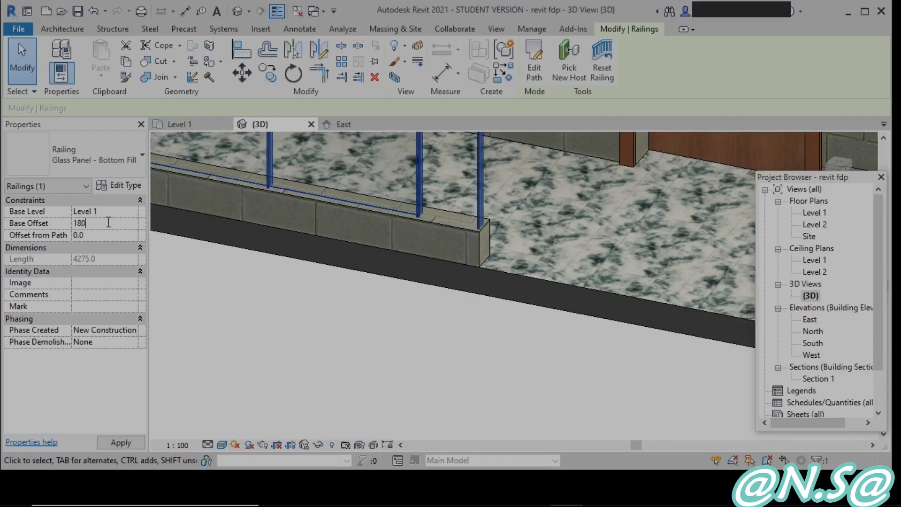
{"action": "key", "text": "Return"}
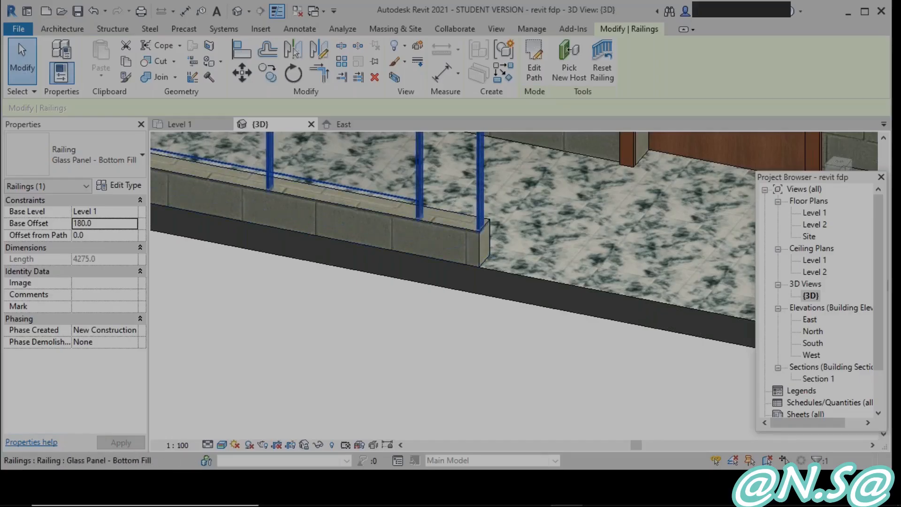
Step: Inspect from the side how the raised railing sits on the low wall compared with the floor-mounted railings
{"action": "middle_click_drag", "start_coordinate": [473, 235], "coordinate": [404, 300], "text": "shift"}
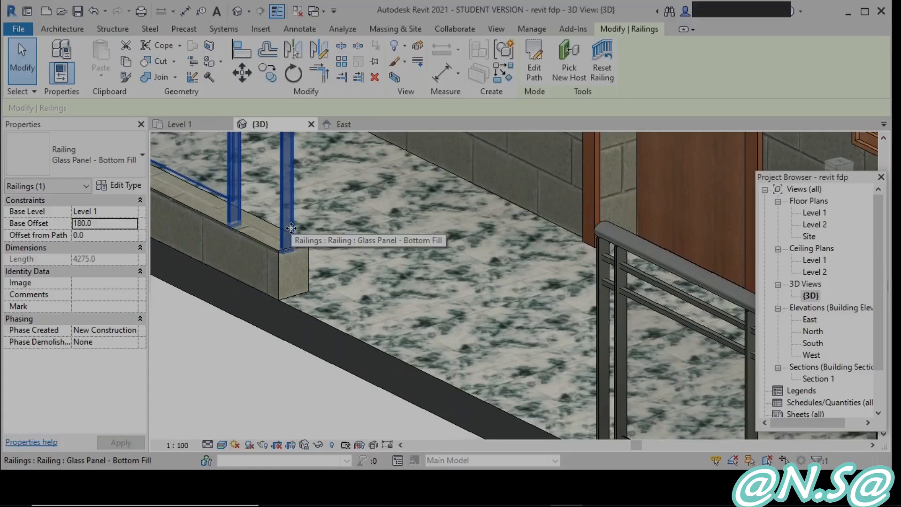
{"action": "scroll", "coordinate": [291, 228], "scroll_direction": "down", "scroll_amount": 5}
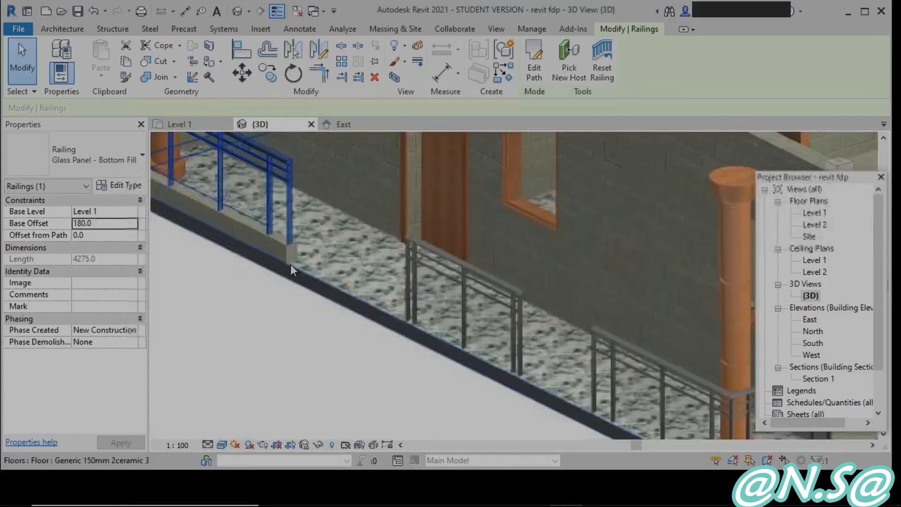
{"action": "middle_click_drag", "start_coordinate": [291, 264], "coordinate": [128, 198], "text": "shift"}
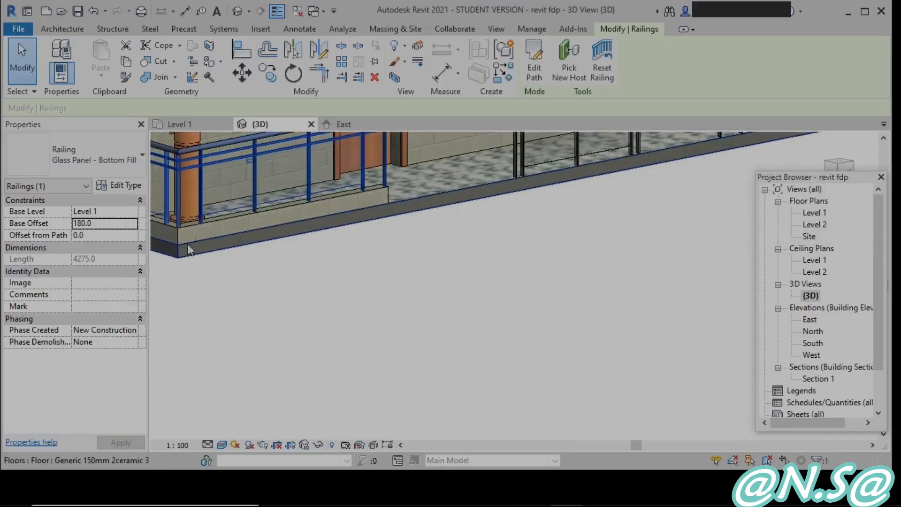
{"action": "scroll", "coordinate": [371, 230], "scroll_direction": "down", "scroll_amount": 3}
{"action": "middle_click_drag", "start_coordinate": [345, 241], "coordinate": [430, 306]}
{"action": "scroll", "coordinate": [255, 294], "scroll_direction": "down", "scroll_amount": 3}
{"action": "middle_click_drag", "start_coordinate": [251, 279], "coordinate": [320, 252], "text": "shift"}
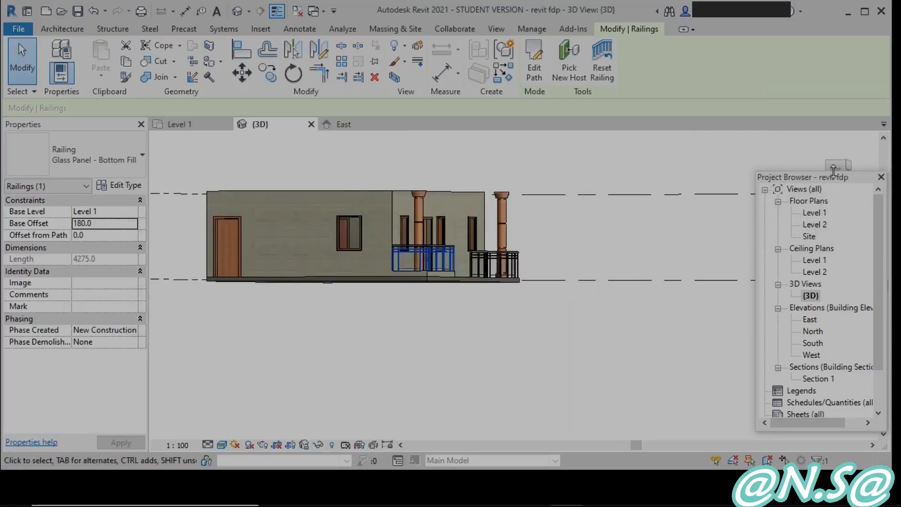
{"action": "scroll", "coordinate": [464, 294], "scroll_direction": "up", "scroll_amount": 5}
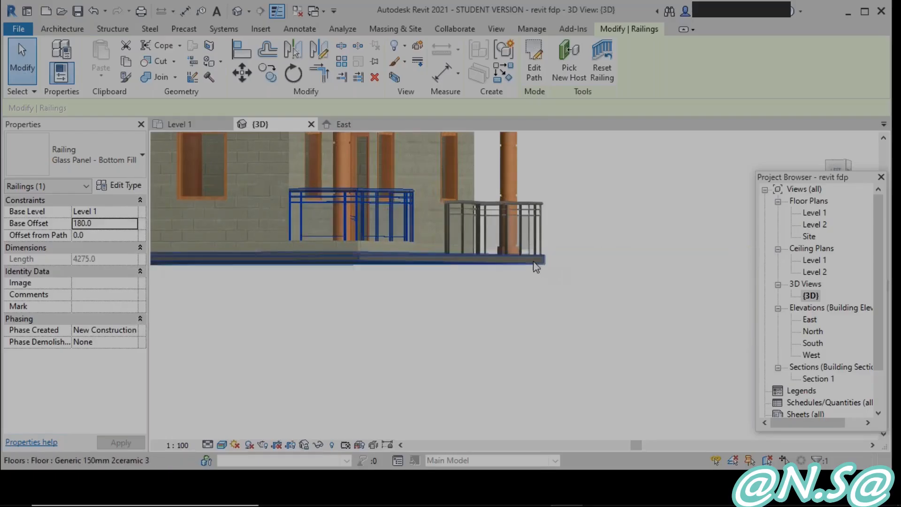
{"action": "scroll", "coordinate": [539, 249], "scroll_direction": "up", "scroll_amount": 2}
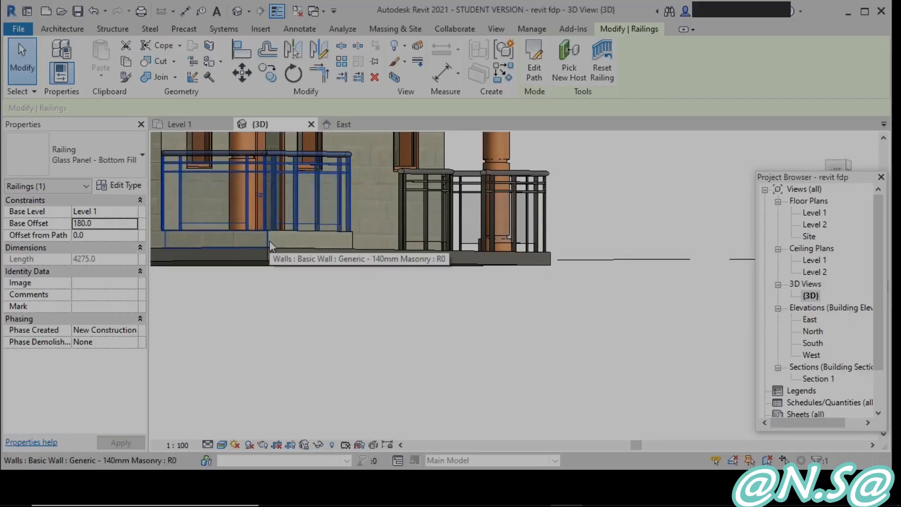
Step: Open the Level 1 floor plan at the porch
{"action": "scroll", "coordinate": [526, 287], "scroll_direction": "down", "scroll_amount": 2}
{"action": "scroll", "coordinate": [378, 238], "scroll_direction": "up", "scroll_amount": 2}
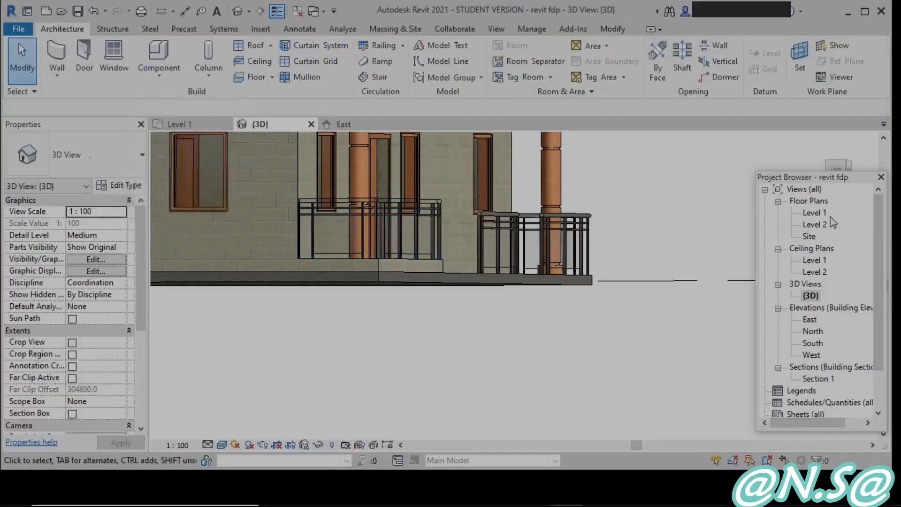
{"action": "double_click", "coordinate": [811, 213]}
{"action": "middle_click_drag", "start_coordinate": [366, 372], "coordinate": [351, 378]}
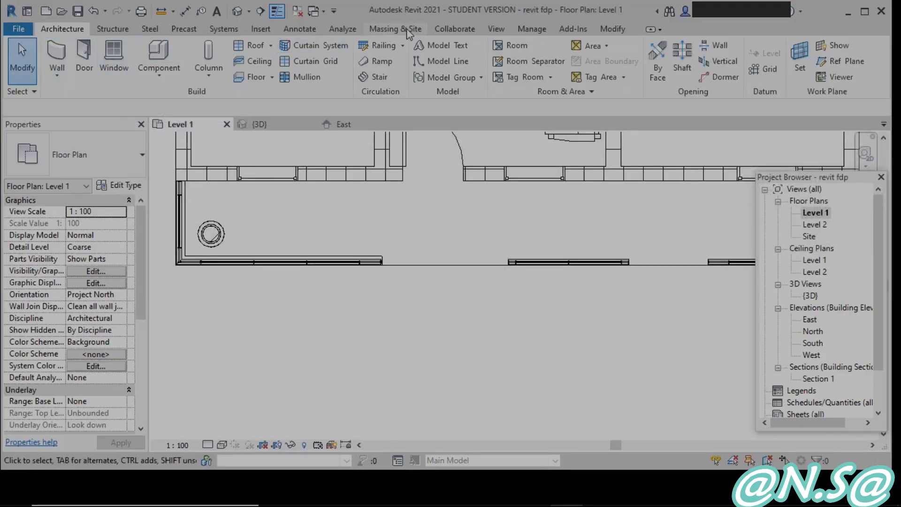
Step: Sketch a railing path line about 1110 mm long from the front door opening's edge toward the porch front, offset 100 mm
{"action": "left_click", "coordinate": [390, 46]}
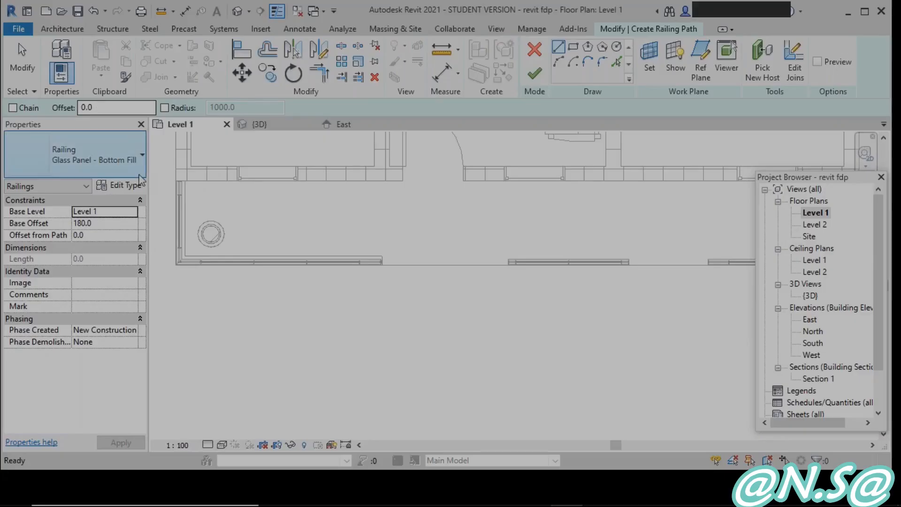
{"action": "scroll", "coordinate": [300, 325], "scroll_direction": "down", "scroll_amount": 2}
{"action": "middle_click_drag", "start_coordinate": [341, 344], "coordinate": [300, 378]}
{"action": "middle_click_drag", "start_coordinate": [488, 265], "coordinate": [480, 351]}
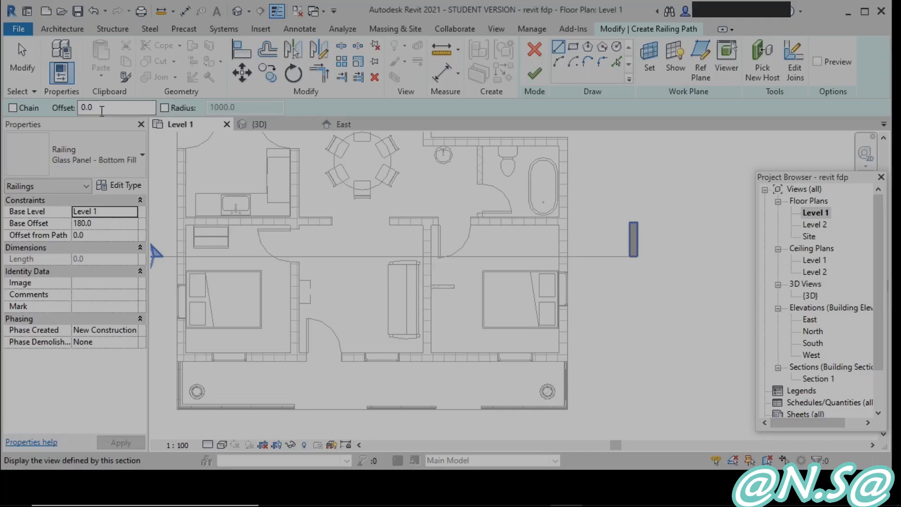
{"action": "middle_click_drag", "start_coordinate": [353, 363], "coordinate": [352, 299]}
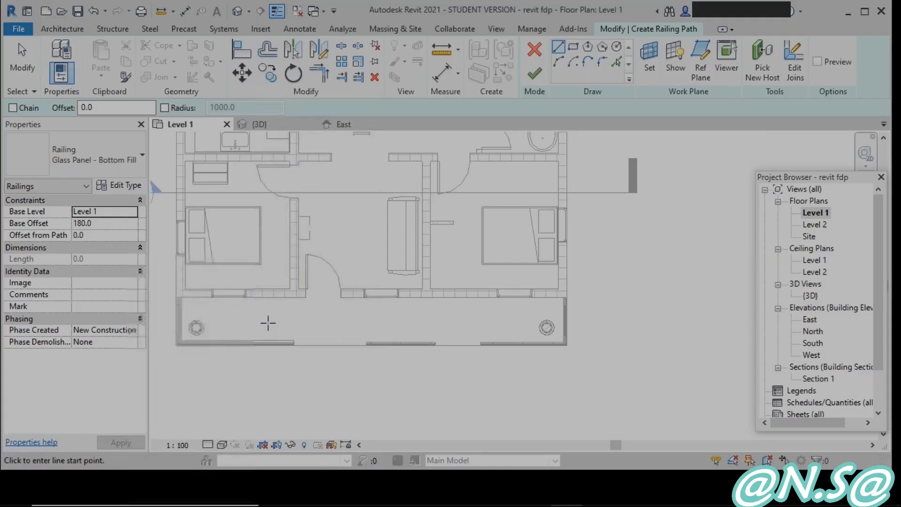
{"action": "scroll", "coordinate": [270, 325], "scroll_direction": "up", "scroll_amount": 3}
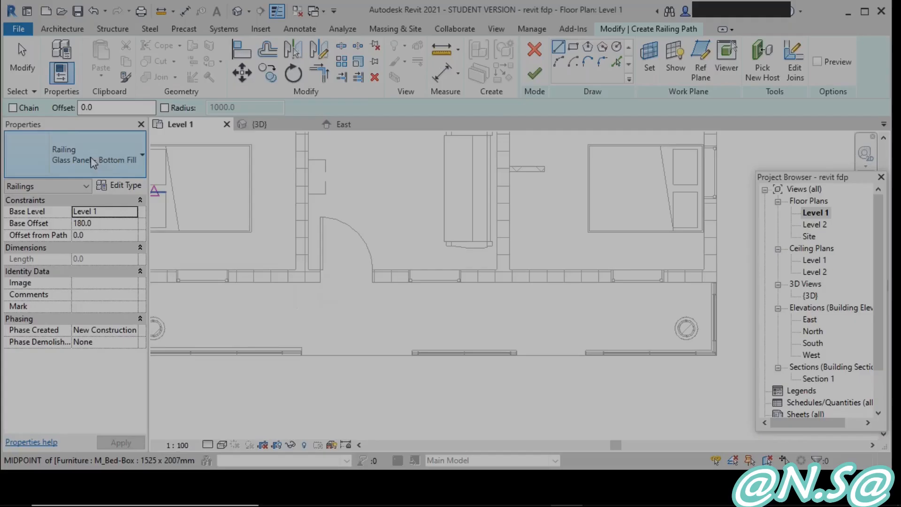
{"action": "middle_click_drag", "start_coordinate": [311, 297], "coordinate": [312, 264]}
{"action": "scroll", "coordinate": [311, 266], "scroll_direction": "up", "scroll_amount": 2}
{"action": "left_click_drag", "start_coordinate": [104, 107], "coordinate": [65, 115]}
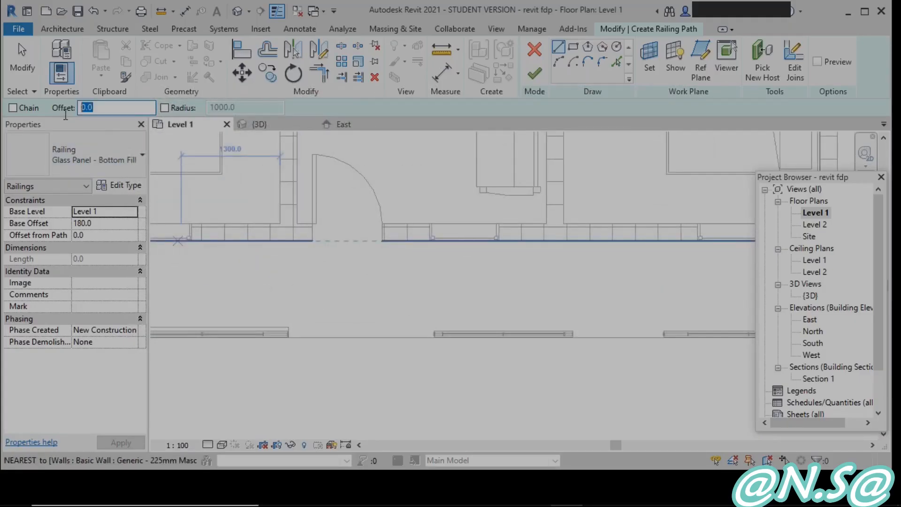
{"action": "type", "text": "1"}
{"action": "key", "text": "Return"}
{"action": "scroll", "coordinate": [363, 395], "scroll_direction": "up", "scroll_amount": 1}
{"action": "middle_click_drag", "start_coordinate": [363, 395], "coordinate": [338, 412]}
{"action": "scroll", "coordinate": [338, 412], "scroll_direction": "down", "scroll_amount": 1}
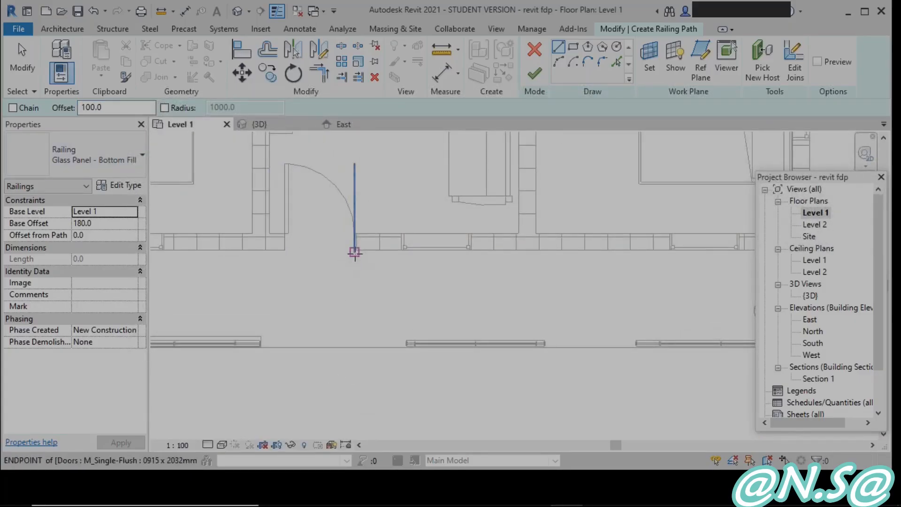
{"action": "scroll", "coordinate": [355, 253], "scroll_direction": "up", "scroll_amount": 1}
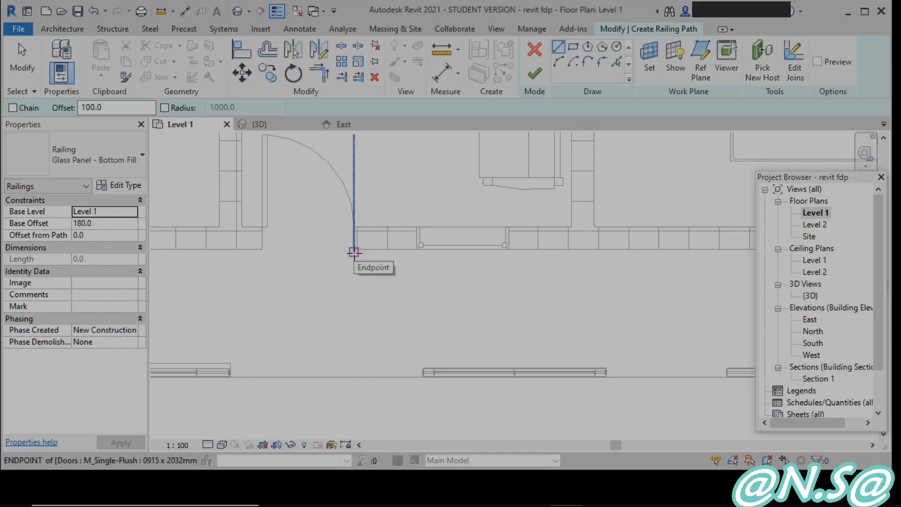
{"action": "left_click", "coordinate": [354, 253]}
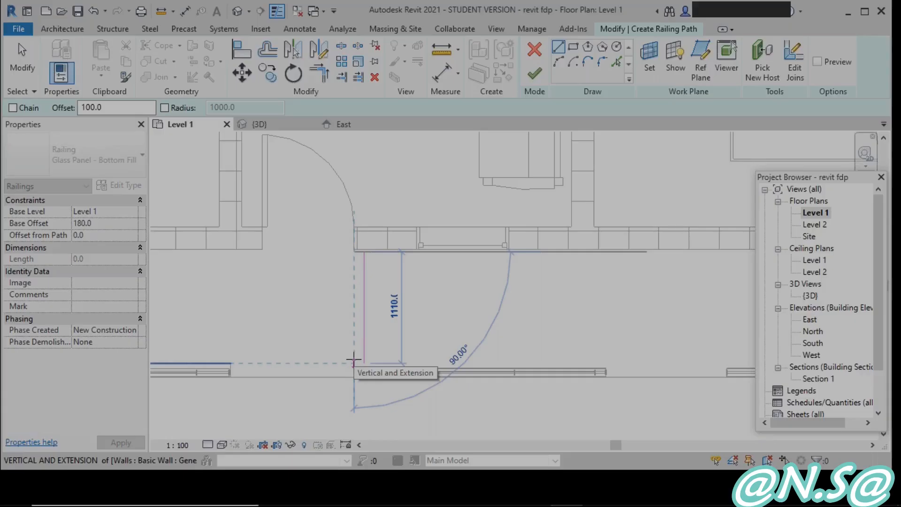
{"action": "left_click", "coordinate": [354, 361]}
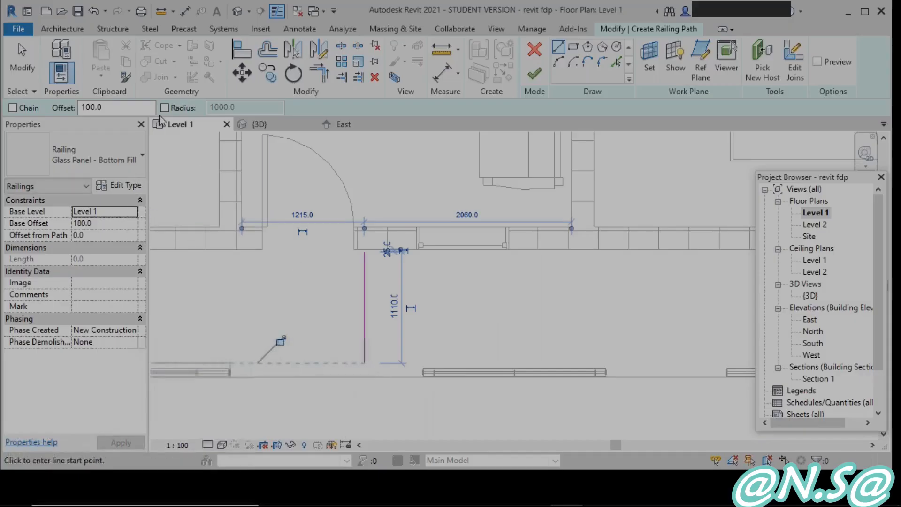
Step: Sketch a second railing path line about 980 mm long from the door opening's other edge with offset 0, and undo the extra sketch input
{"action": "left_click_drag", "start_coordinate": [120, 109], "coordinate": [81, 107]}
{"action": "key", "text": "BackSpace"}
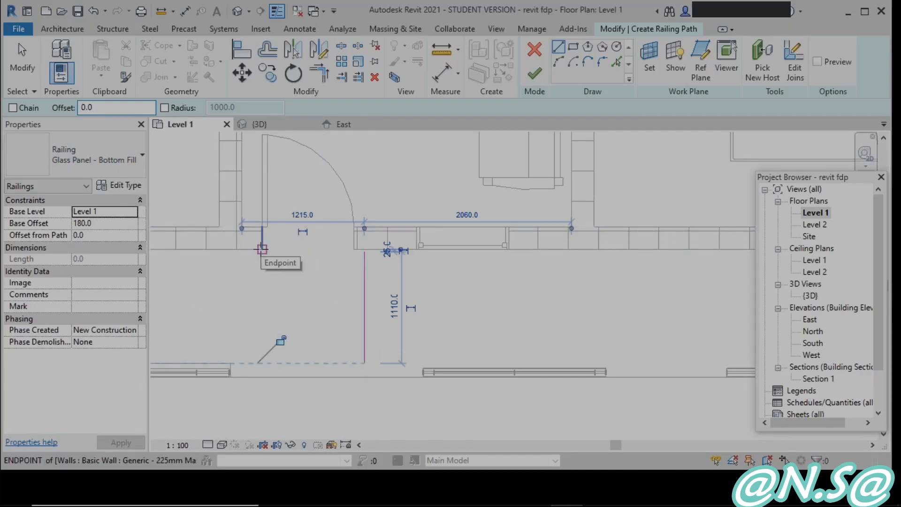
{"action": "left_click", "coordinate": [262, 249]}
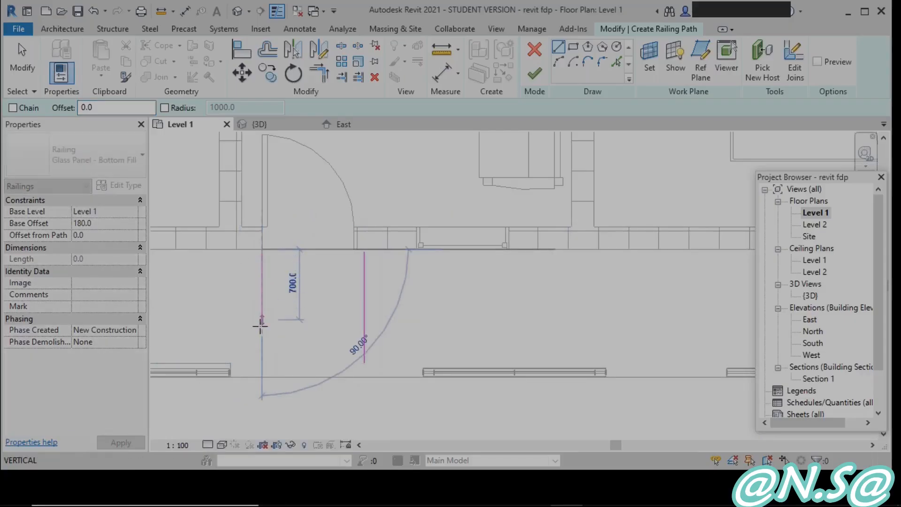
{"action": "scroll", "coordinate": [259, 328], "scroll_direction": "down", "scroll_amount": 2, "text": "ctrl"}
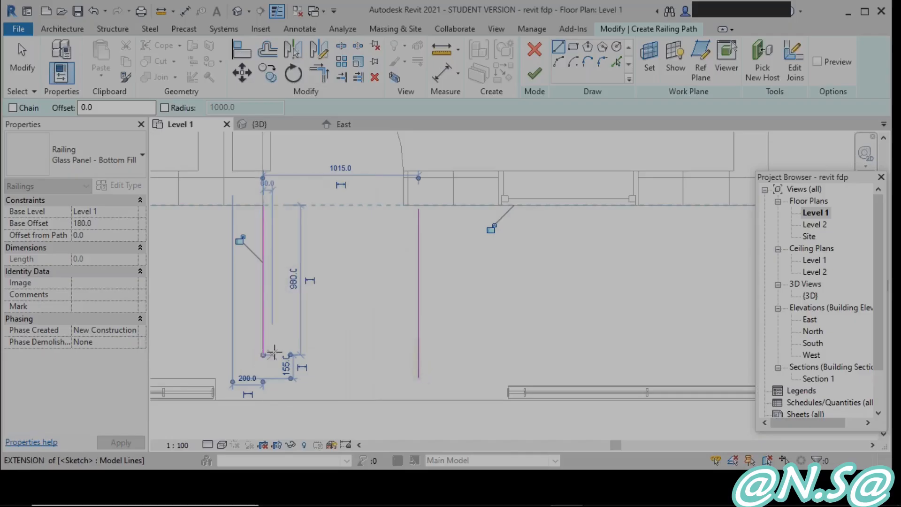
{"action": "left_click", "coordinate": [274, 352]}
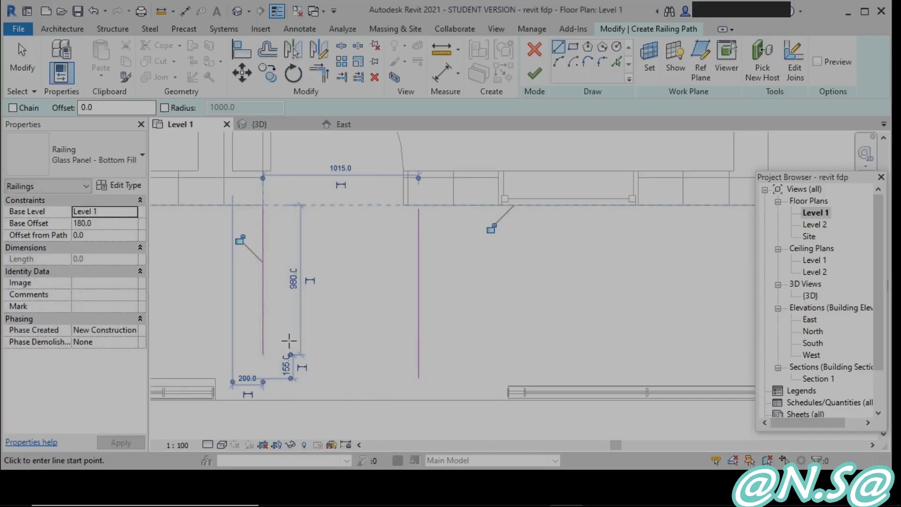
{"action": "key", "text": "ctrl+z"}
{"action": "scroll", "coordinate": [406, 249], "scroll_direction": "down", "scroll_amount": 1}
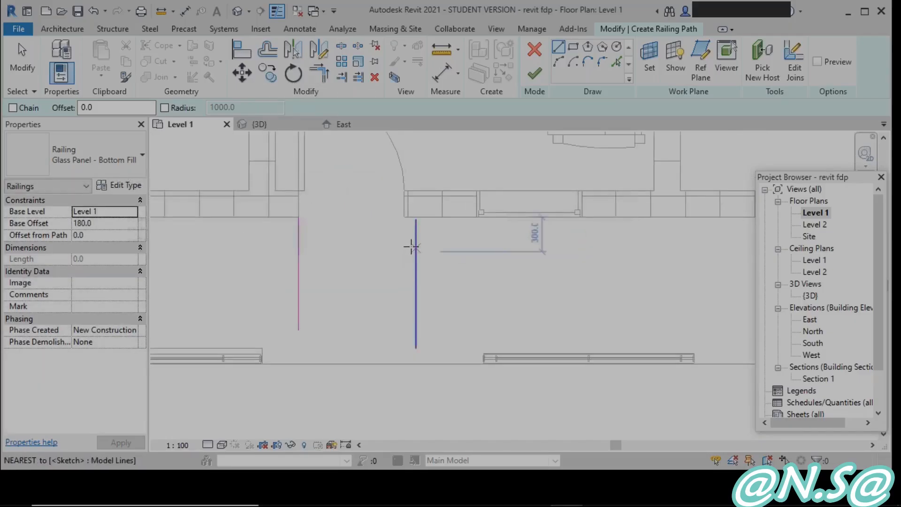
Step: Discard the railing sketch with both trial lines in front of the door
{"action": "scroll", "coordinate": [411, 247], "scroll_direction": "up", "scroll_amount": 1}
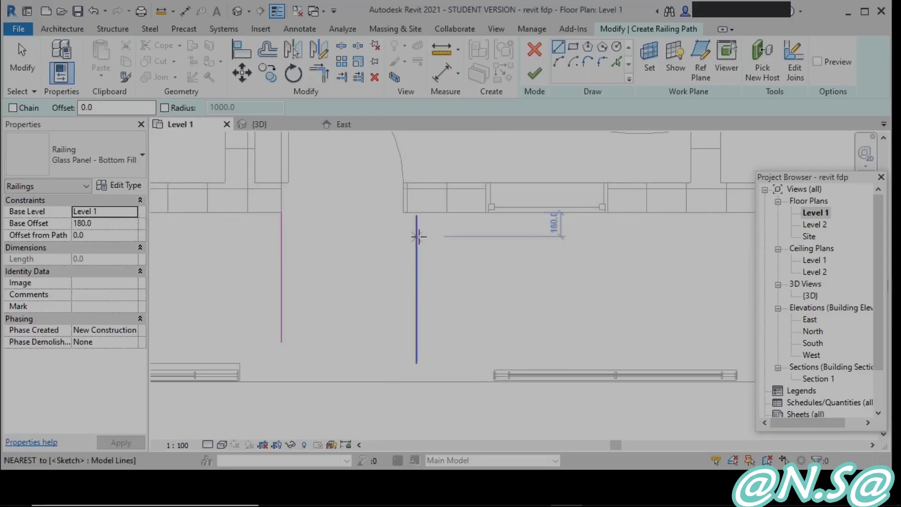
{"action": "double_click", "coordinate": [101, 107]}
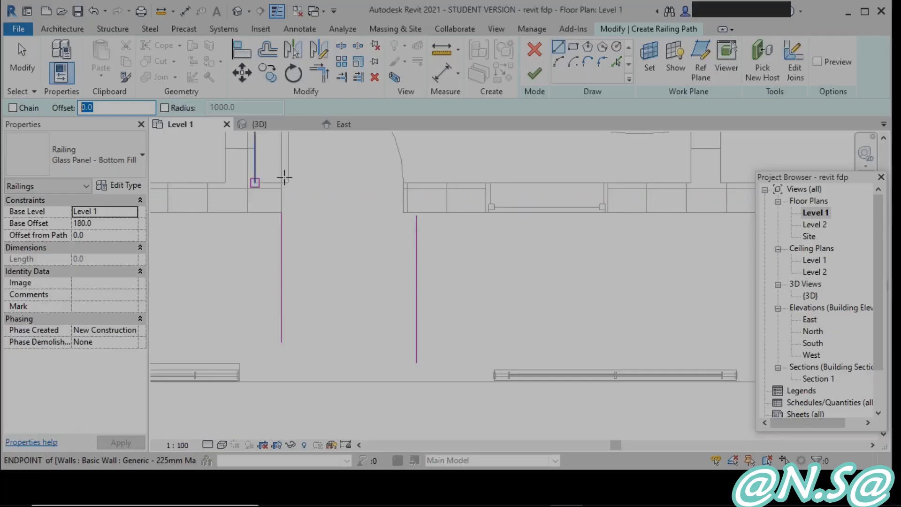
{"action": "left_click", "coordinate": [535, 50]}
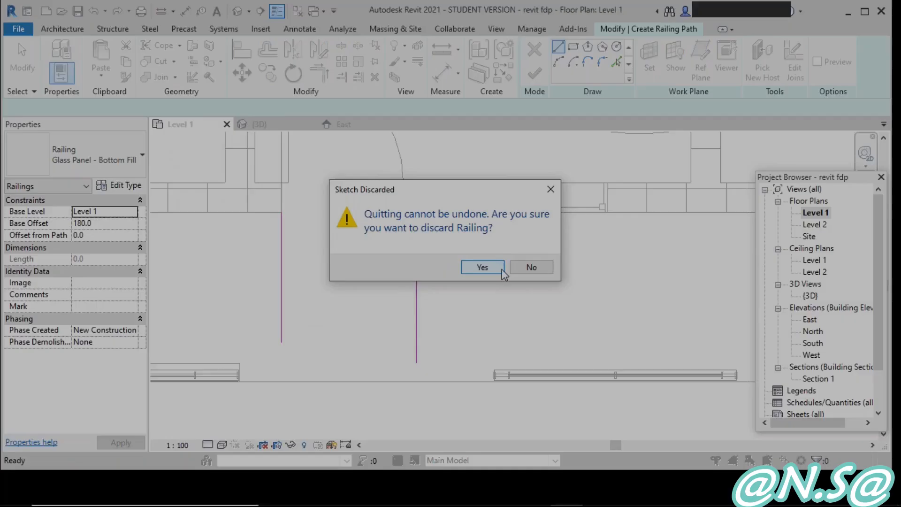
{"action": "left_click", "coordinate": [502, 271]}
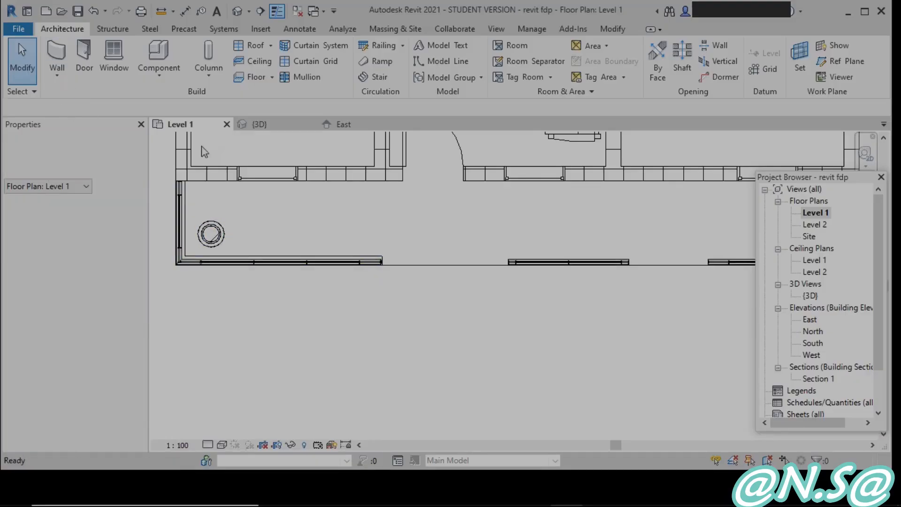
Step: Change the type of the railing on the low wall to 900mm Pipe
{"action": "left_click", "coordinate": [382, 267]}
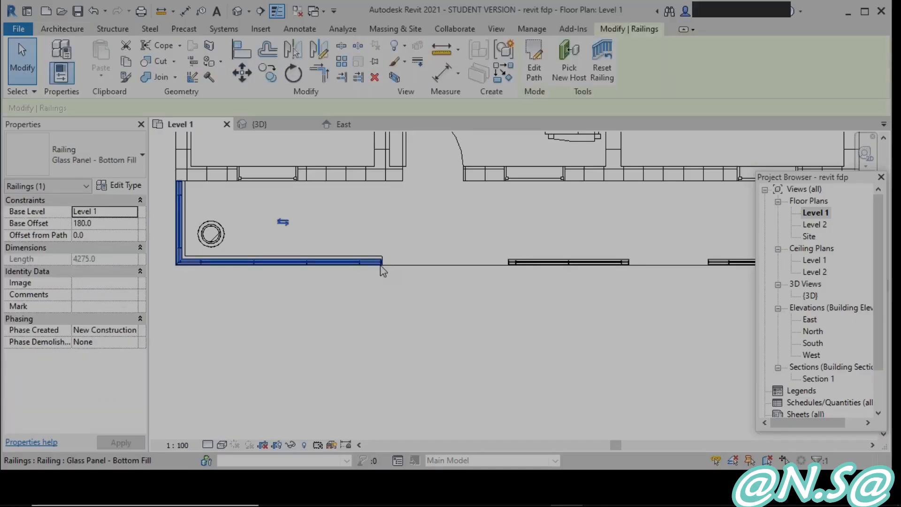
{"action": "left_click", "coordinate": [113, 159]}
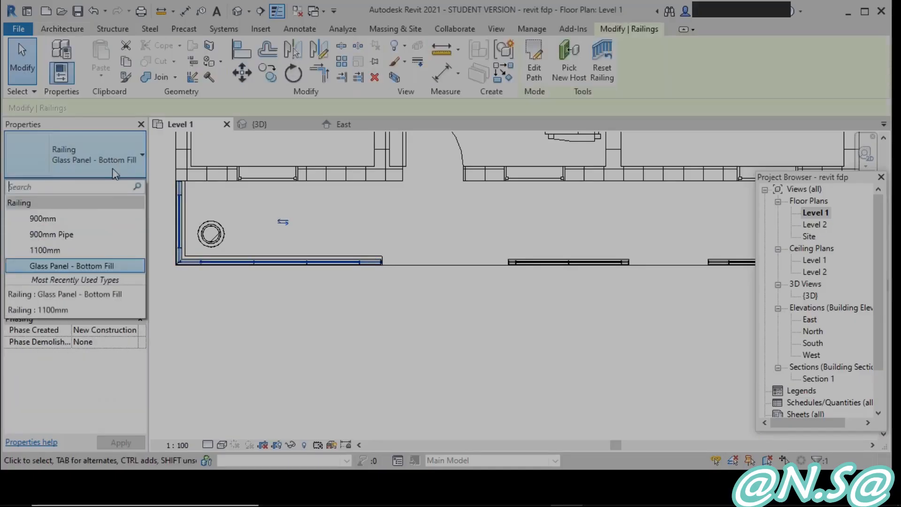
{"action": "left_click", "coordinate": [75, 234]}
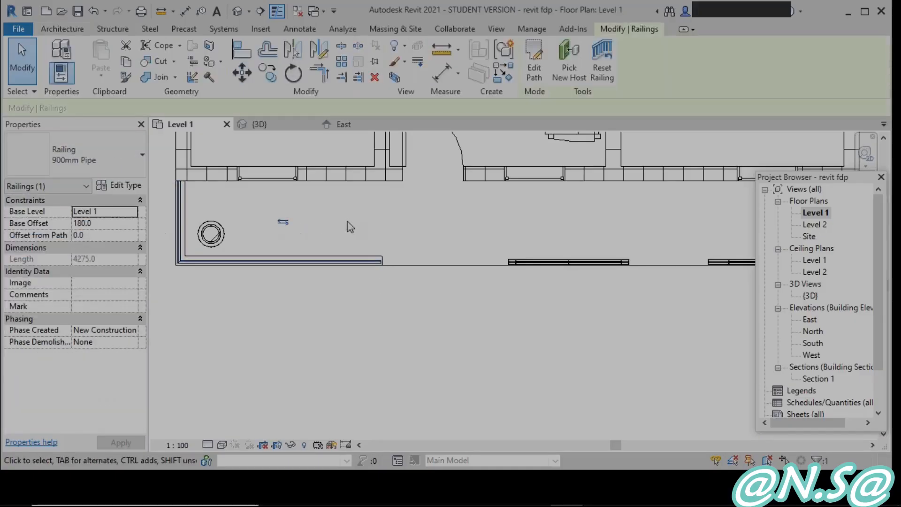
{"action": "left_click", "coordinate": [416, 225]}
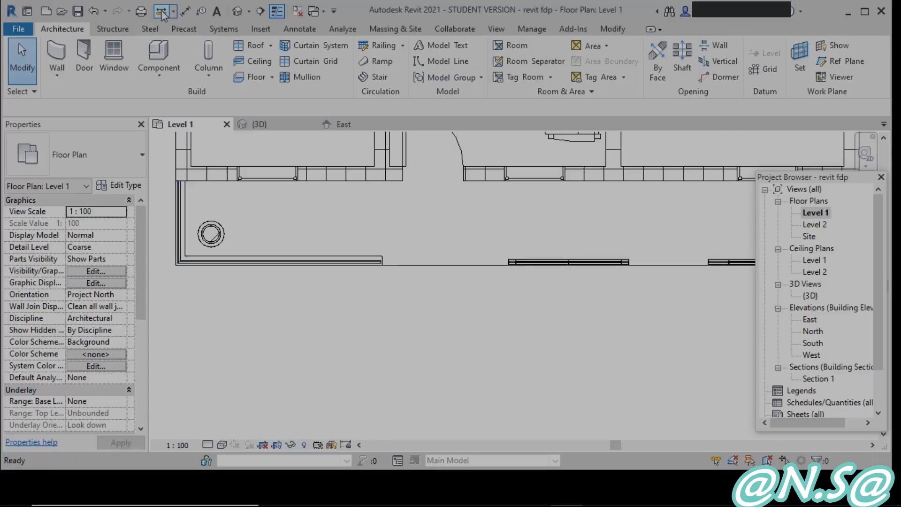
Step: Examine the pipe railing on the low wall at the porch corner in the 3D view
{"action": "left_click", "coordinate": [249, 14]}
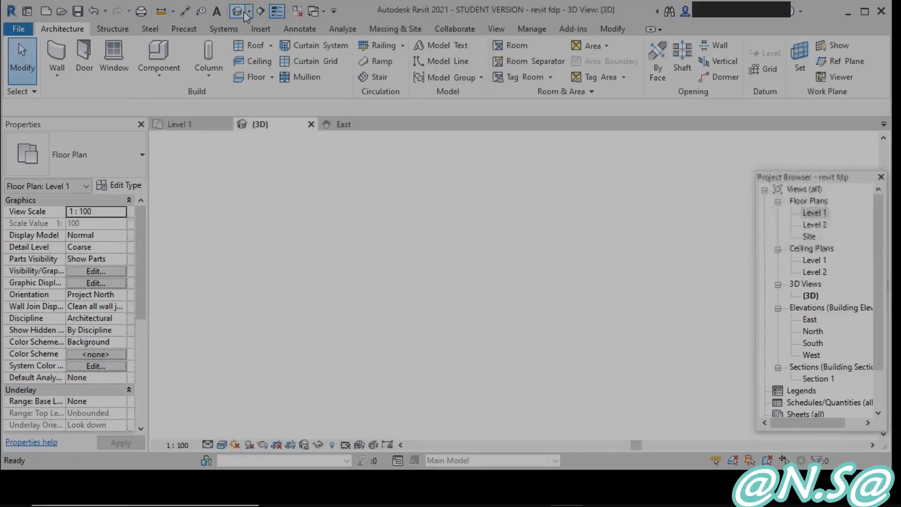
{"action": "middle_click_drag", "start_coordinate": [339, 289], "coordinate": [365, 264], "text": "shift"}
{"action": "scroll", "coordinate": [365, 261], "scroll_direction": "up", "scroll_amount": 3}
{"action": "mouse_move", "coordinate": [389, 360]}
{"action": "middle_mouse_down", "text": "shift"}
{"action": "mouse_move", "coordinate": [397, 371]}
{"action": "mouse_move", "coordinate": [363, 373]}
{"action": "mouse_move", "coordinate": [366, 380]}
{"action": "mouse_move", "coordinate": [345, 356]}
{"action": "mouse_move", "coordinate": [389, 381]}
{"action": "mouse_move", "coordinate": [399, 368]}
{"action": "middle_mouse_up", "text": "shift"}
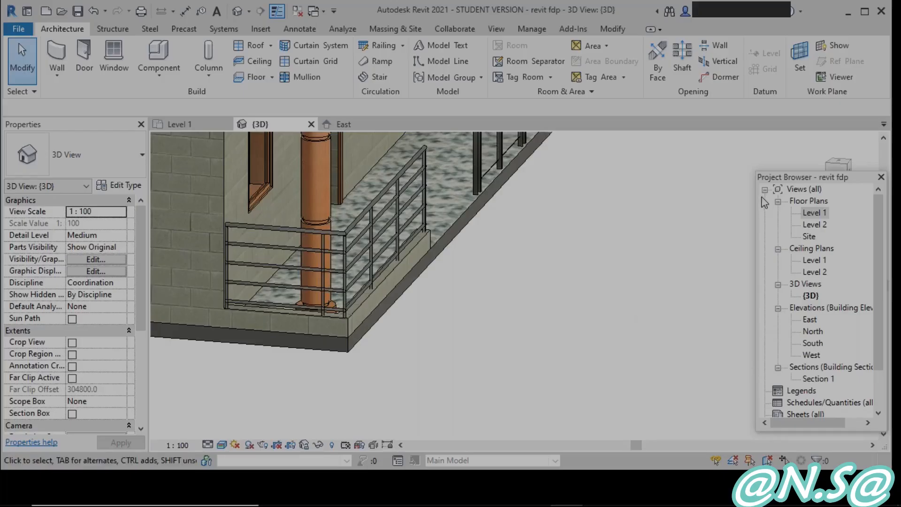
{"action": "middle_click_drag", "start_coordinate": [428, 393], "coordinate": [611, 449]}
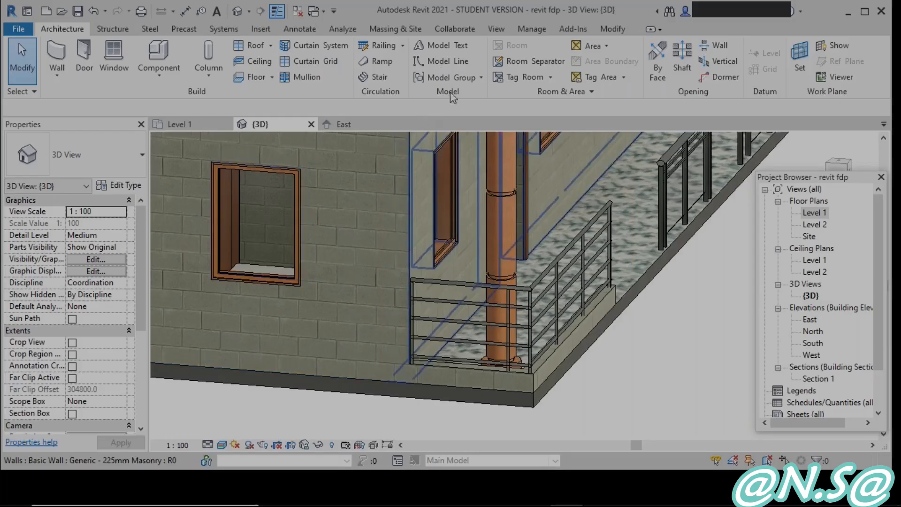
{"action": "left_click", "coordinate": [612, 29]}
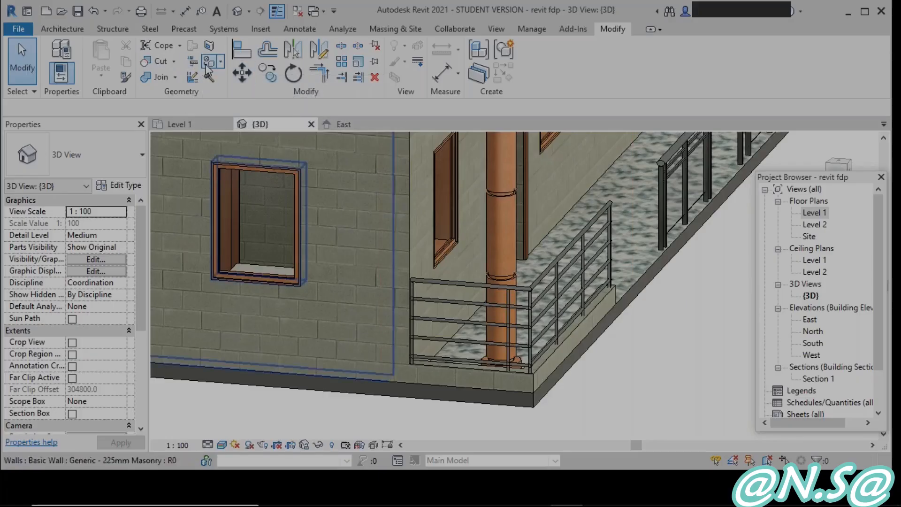
{"action": "left_click", "coordinate": [78, 29]}
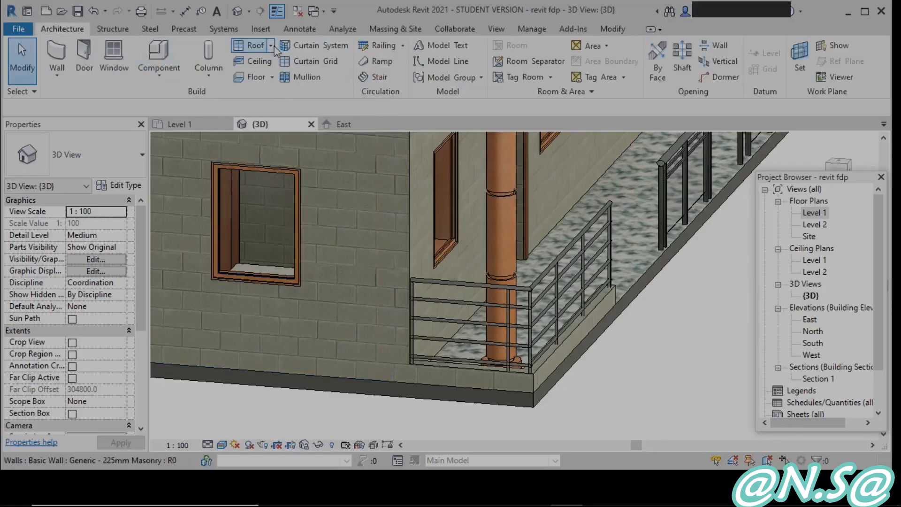
{"action": "left_click", "coordinate": [382, 29]}
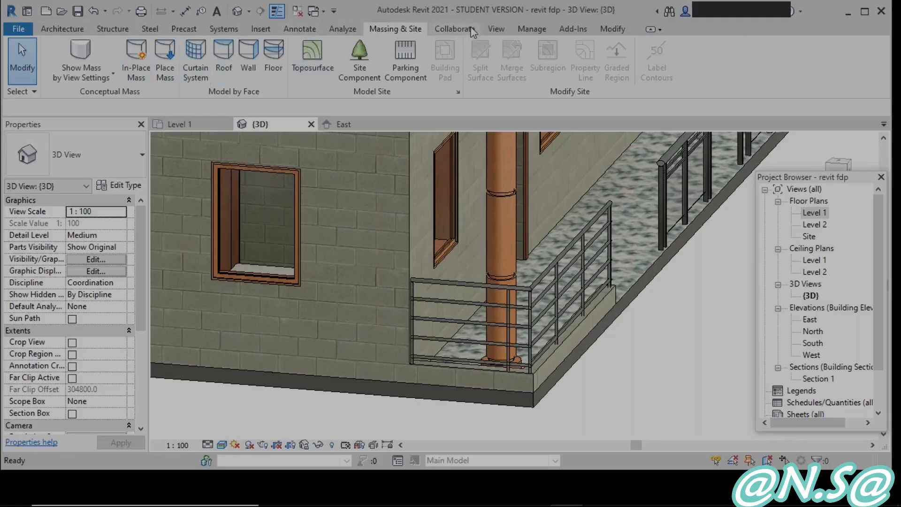
Step: Create a new material in the project materials and rename it TILE
{"action": "left_click", "coordinate": [518, 29]}
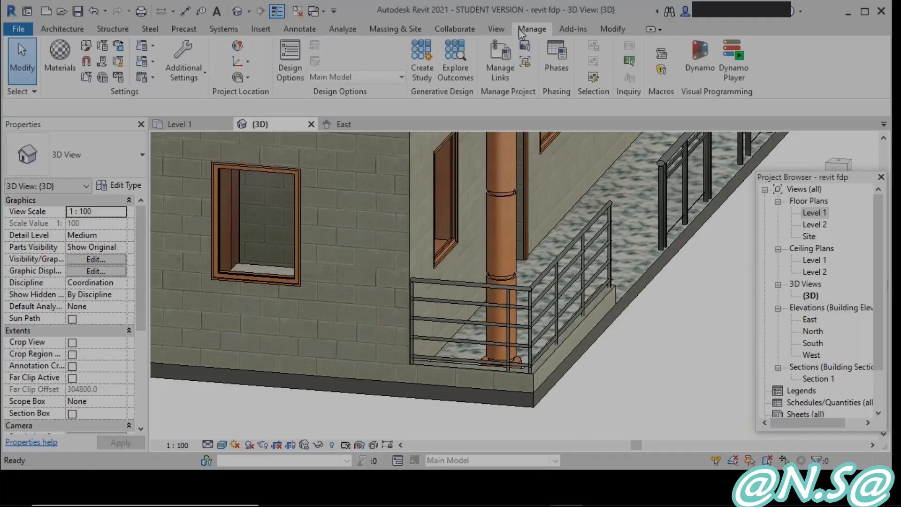
{"action": "left_click", "coordinate": [54, 66]}
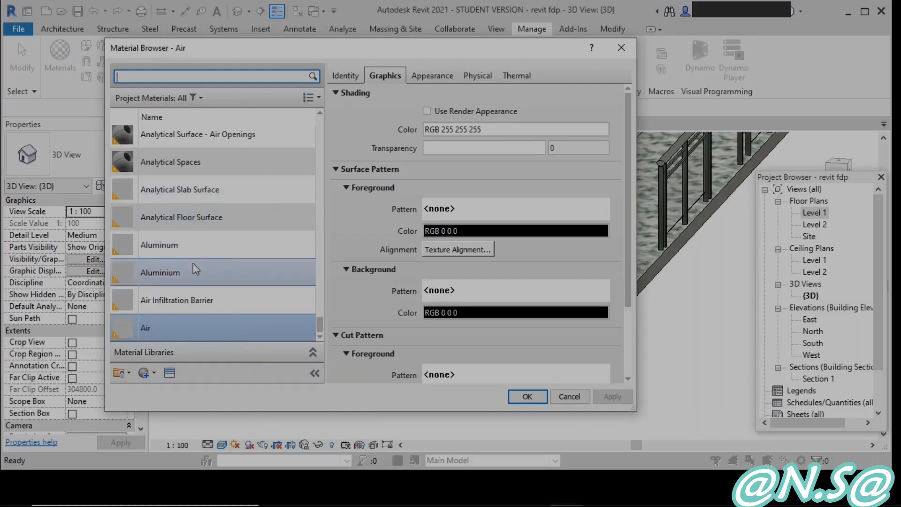
{"action": "left_click", "coordinate": [154, 373]}
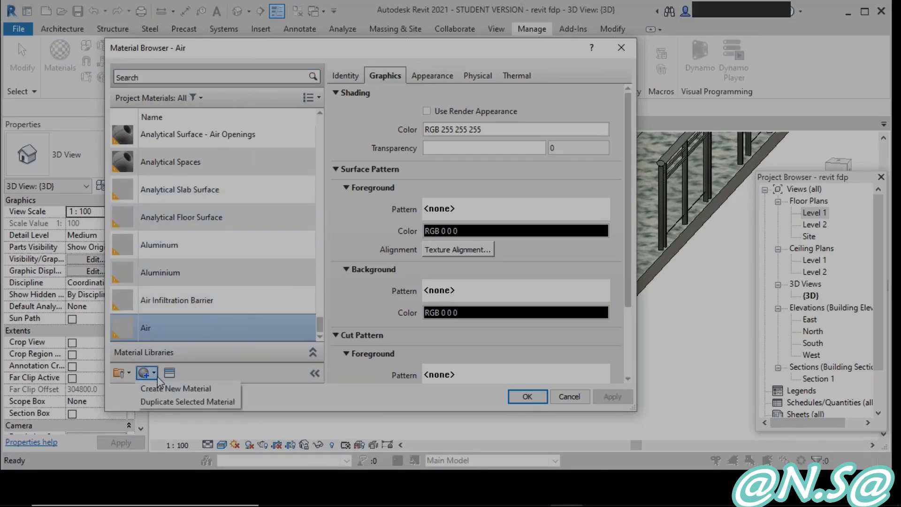
{"action": "left_click", "coordinate": [188, 388]}
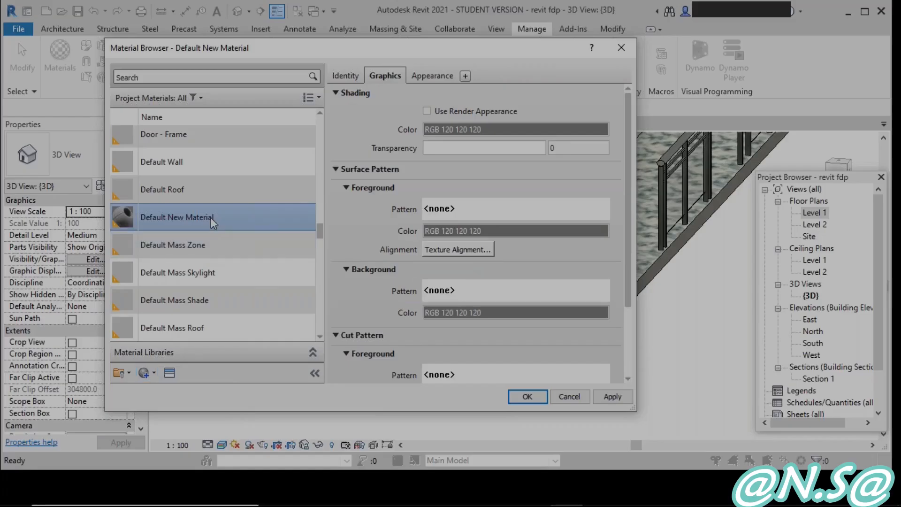
{"action": "right_click", "coordinate": [211, 218]}
{"action": "left_click", "coordinate": [233, 252]}
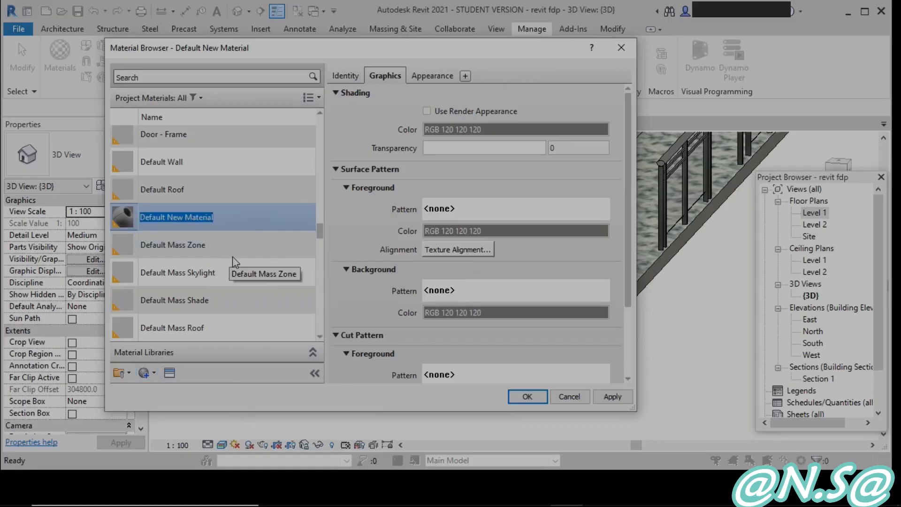
{"action": "type", "text": "TILE"}
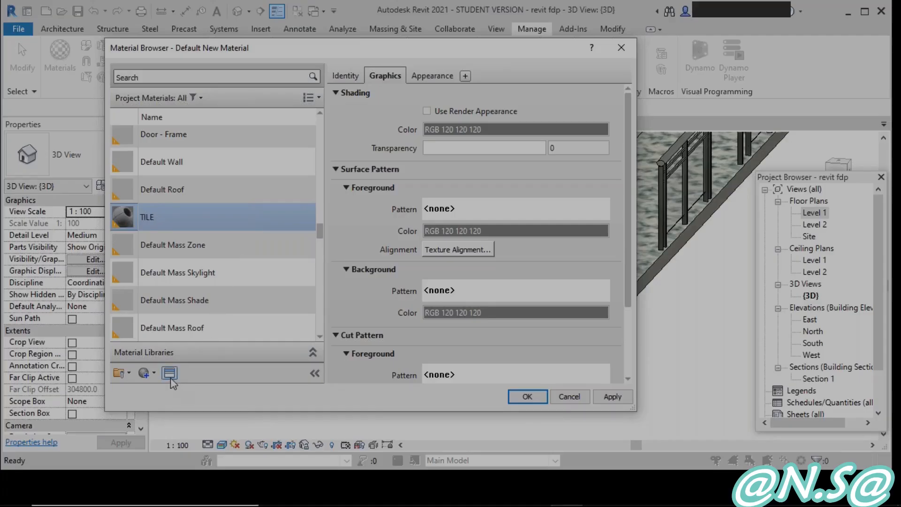
Step: Search the asset library for TILE and apply the ceramic appearance 3in Square - Terra Cotta to the new material
{"action": "left_click", "coordinate": [170, 377]}
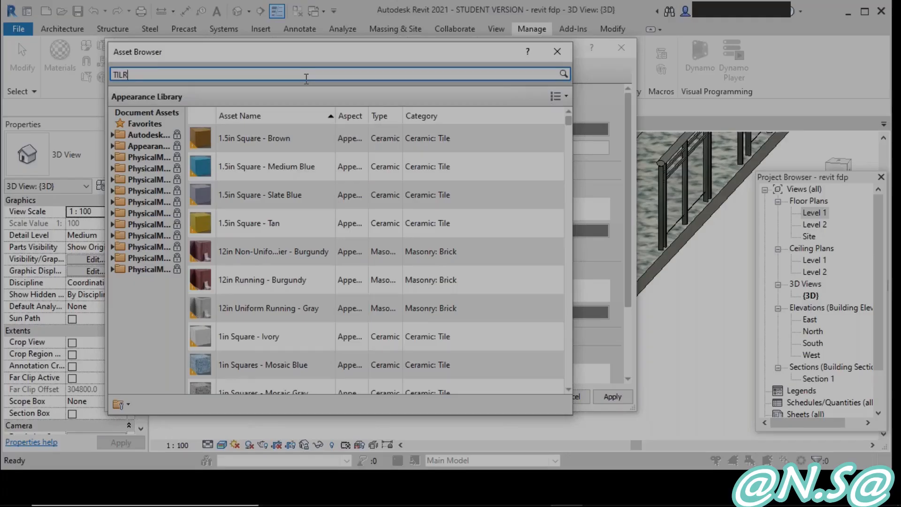
{"action": "key", "text": "BackSpace"}
{"action": "type", "text": "E"}
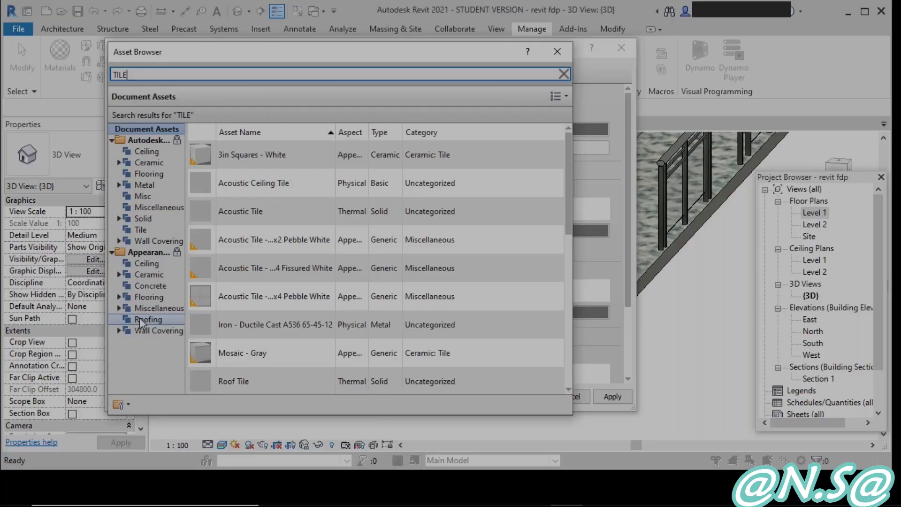
{"action": "left_click", "coordinate": [149, 275]}
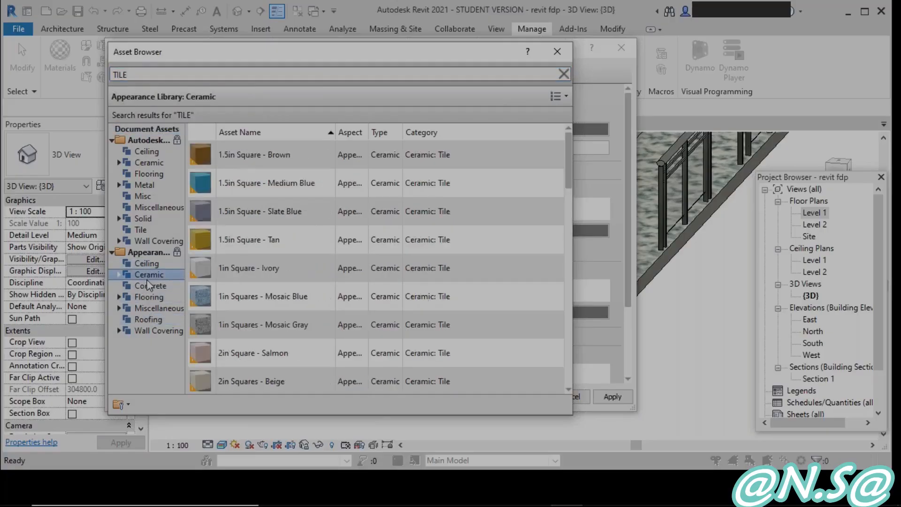
{"action": "scroll", "coordinate": [274, 313], "scroll_direction": "down", "scroll_amount": 1}
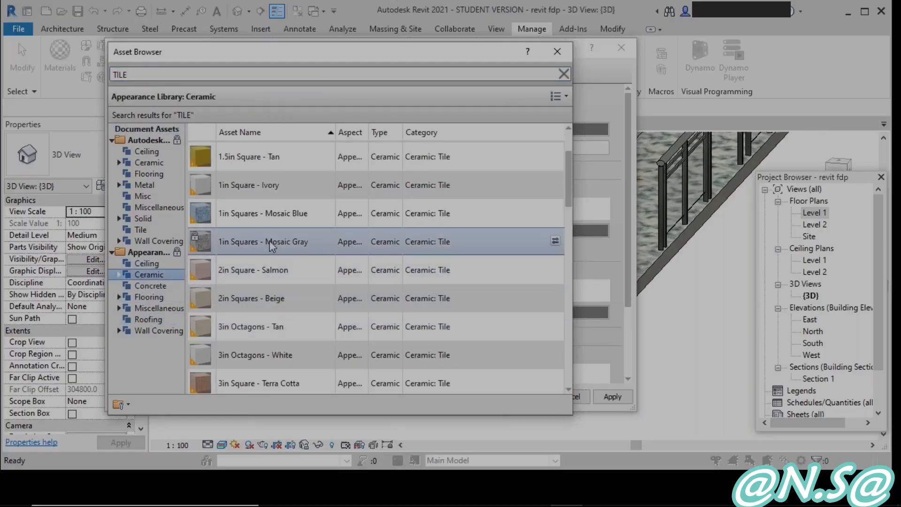
{"action": "scroll", "coordinate": [253, 378], "scroll_direction": "down", "scroll_amount": 1}
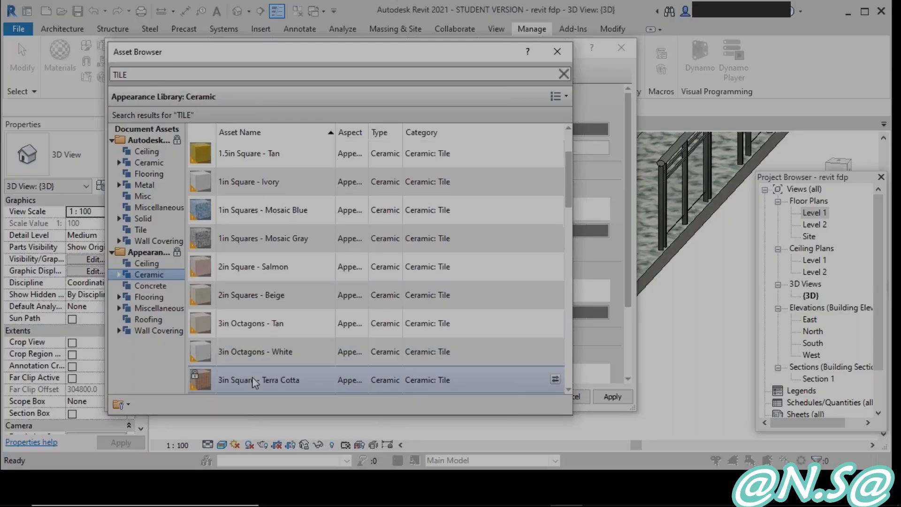
{"action": "double_click", "coordinate": [254, 378]}
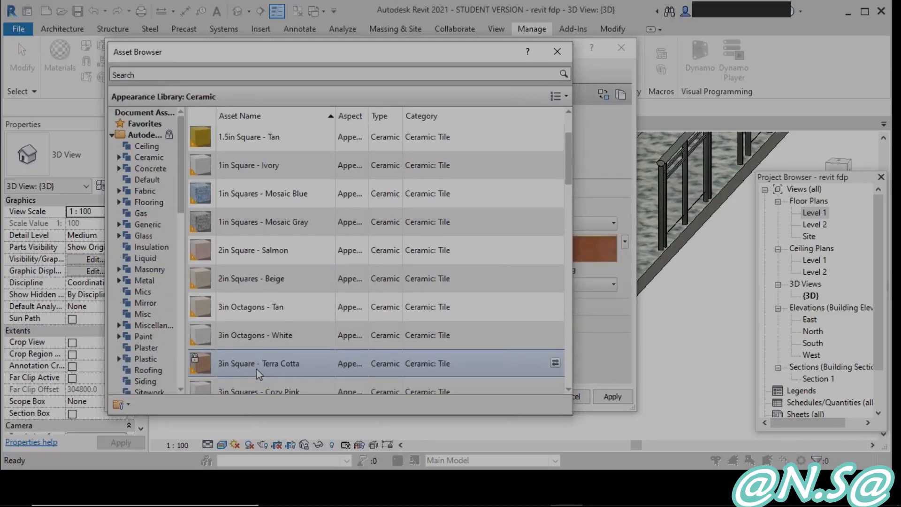
Step: Browse the remaining ceramic appearance assets and the library's other categories for an alternative tile finish
{"action": "scroll", "coordinate": [263, 341], "scroll_direction": "down", "scroll_amount": 3}
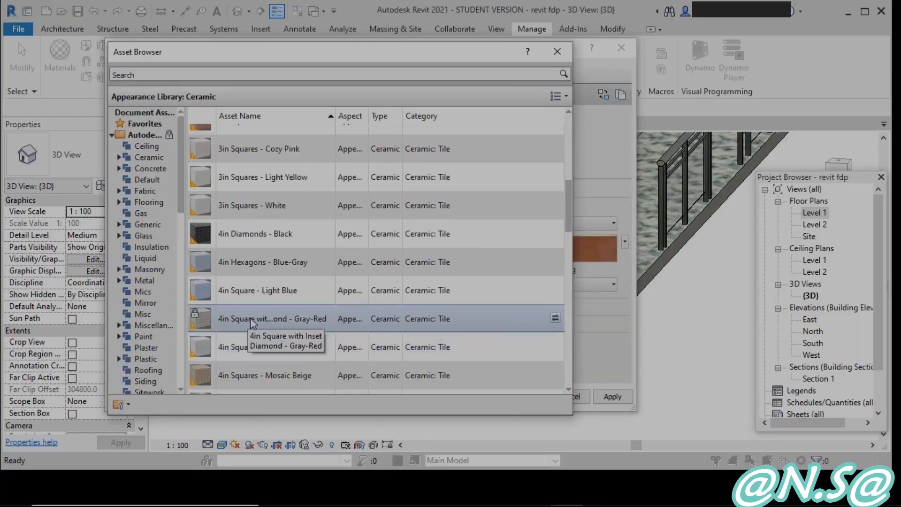
{"action": "scroll", "coordinate": [253, 323], "scroll_direction": "down", "scroll_amount": 3}
{"action": "scroll", "coordinate": [252, 323], "scroll_direction": "down", "scroll_amount": 3}
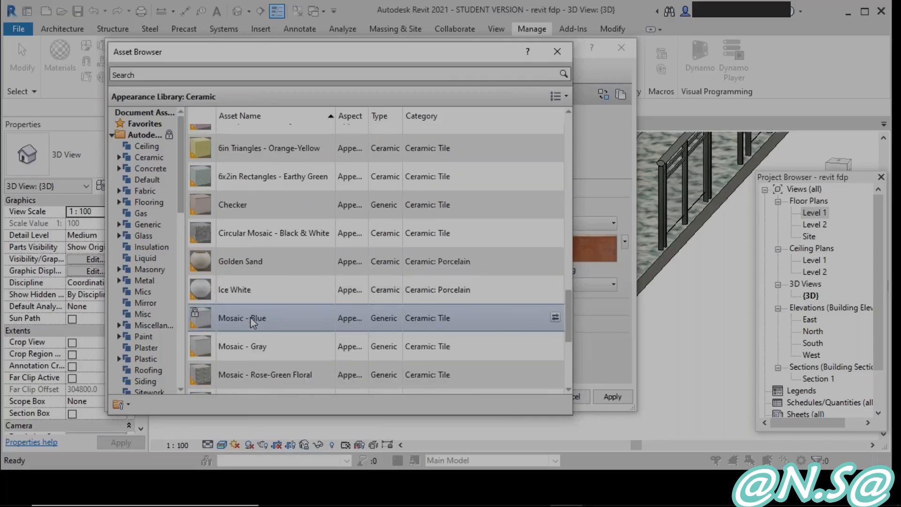
{"action": "scroll", "coordinate": [251, 321], "scroll_direction": "down", "scroll_amount": 3}
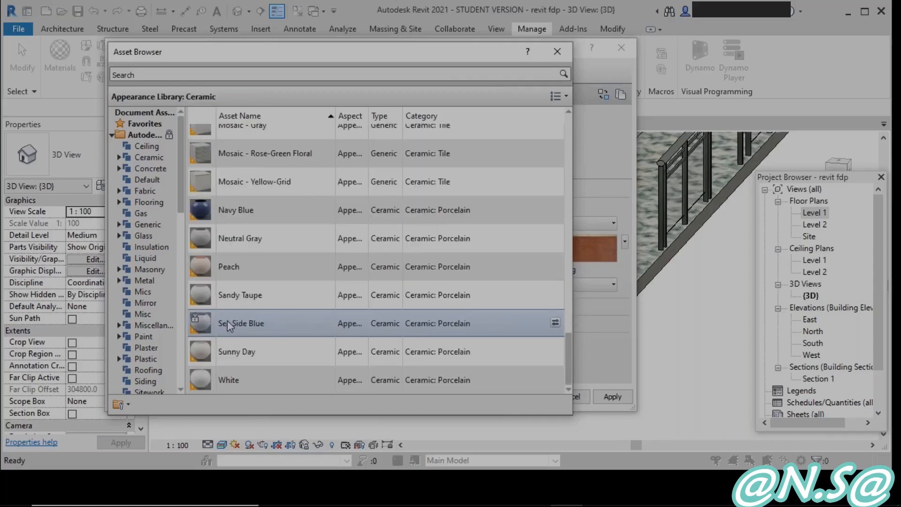
{"action": "scroll", "coordinate": [143, 342], "scroll_direction": "down", "scroll_amount": 2}
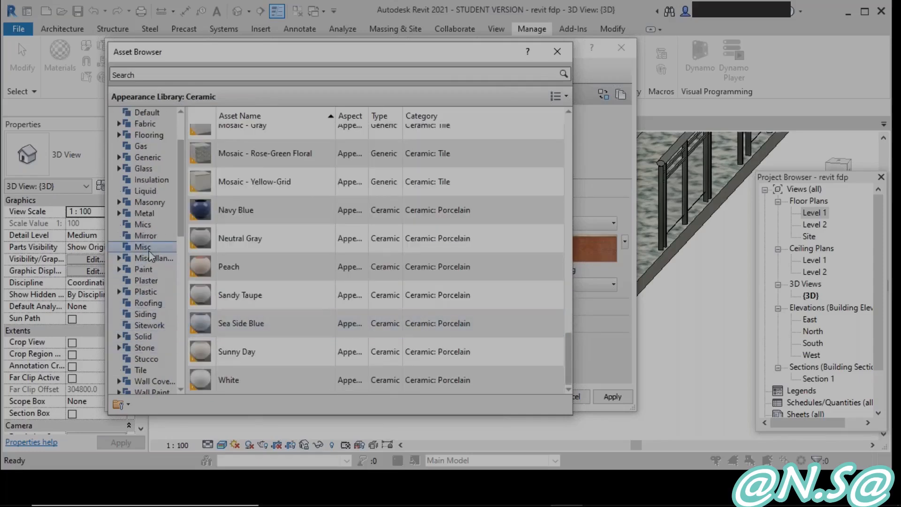
{"action": "scroll", "coordinate": [149, 255], "scroll_direction": "down", "scroll_amount": 4}
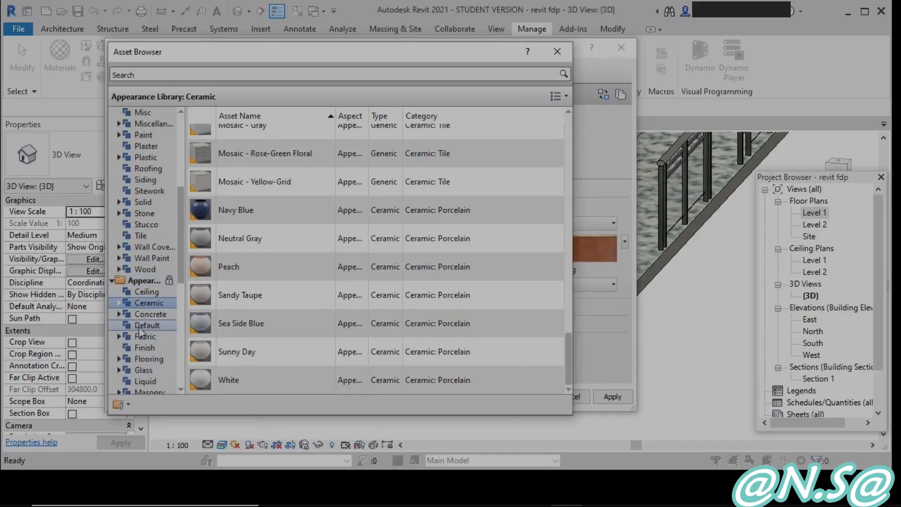
Step: Look through the Flooring and Wall Paint categories of the Appearance Library for a suitable tile appearance
{"action": "scroll", "coordinate": [139, 331], "scroll_direction": "down", "scroll_amount": 3}
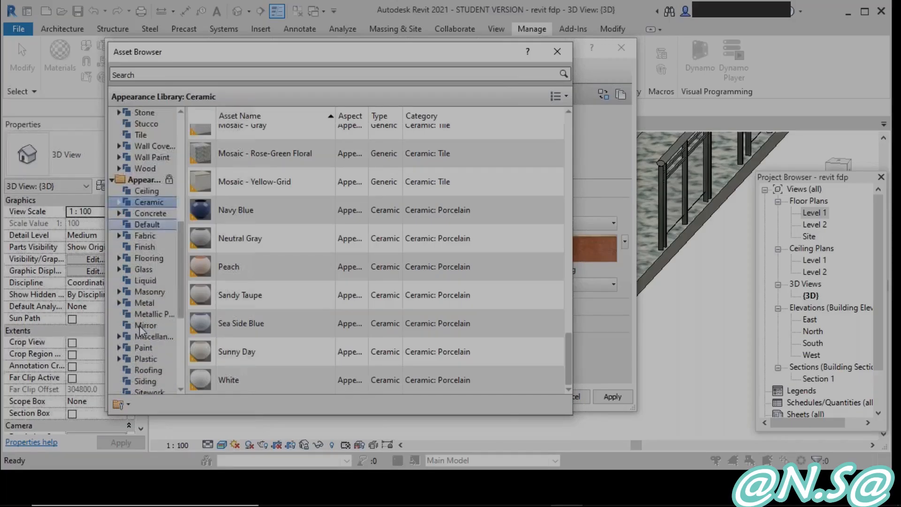
{"action": "left_click", "coordinate": [148, 257]}
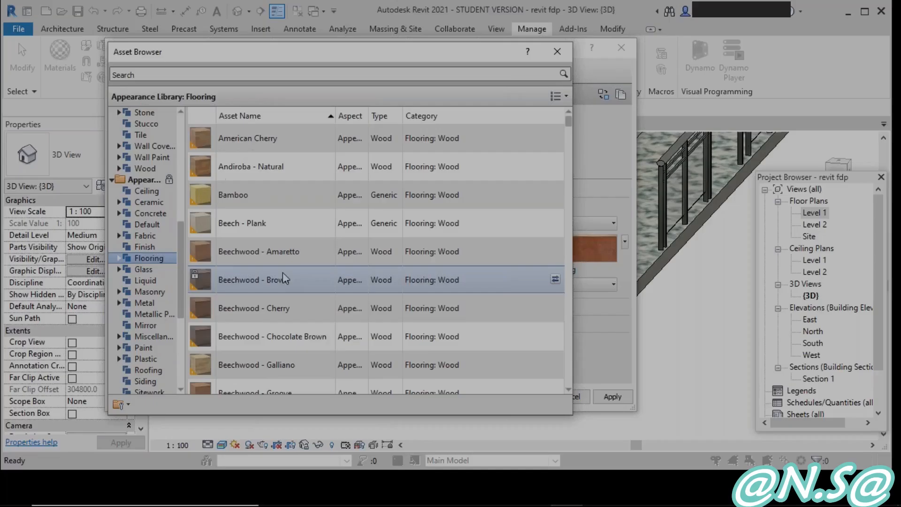
{"action": "scroll", "coordinate": [291, 275], "scroll_direction": "down", "scroll_amount": 10}
{"action": "scroll", "coordinate": [297, 277], "scroll_direction": "down", "scroll_amount": 8}
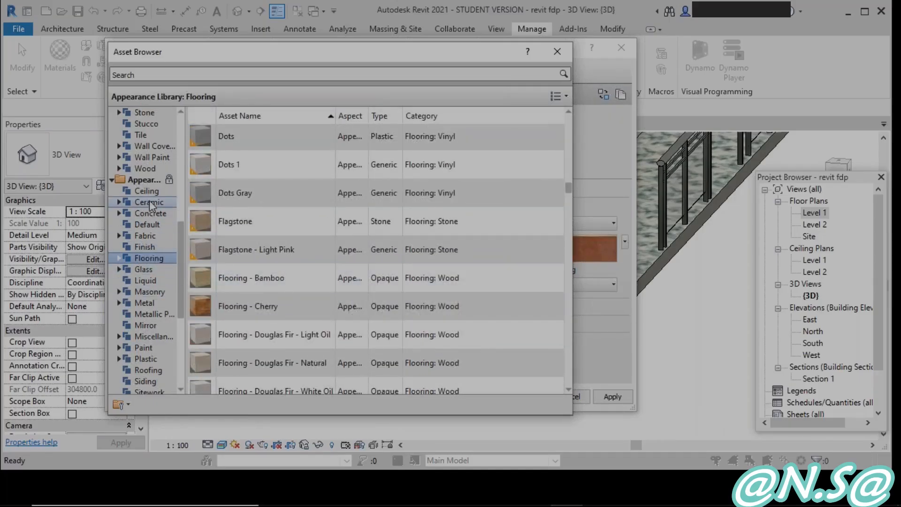
{"action": "scroll", "coordinate": [143, 328], "scroll_direction": "down", "scroll_amount": 3}
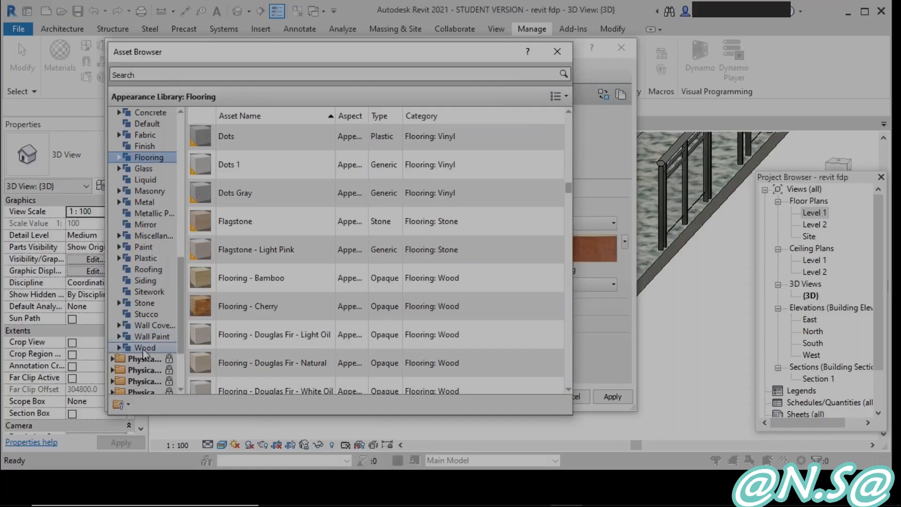
{"action": "scroll", "coordinate": [145, 354], "scroll_direction": "down", "scroll_amount": 3}
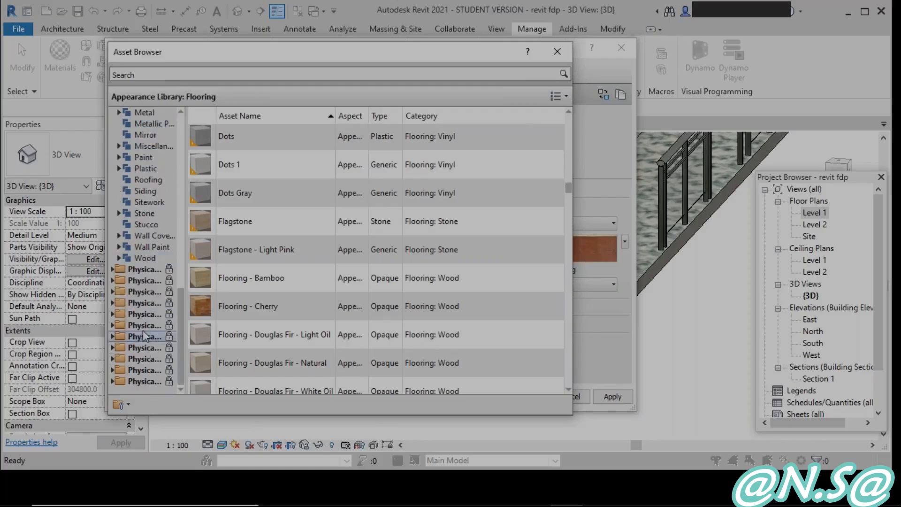
{"action": "left_click", "coordinate": [144, 248]}
{"action": "scroll", "coordinate": [245, 235], "scroll_direction": "down", "scroll_amount": 5}
{"action": "scroll", "coordinate": [148, 247], "scroll_direction": "up", "scroll_amount": 2}
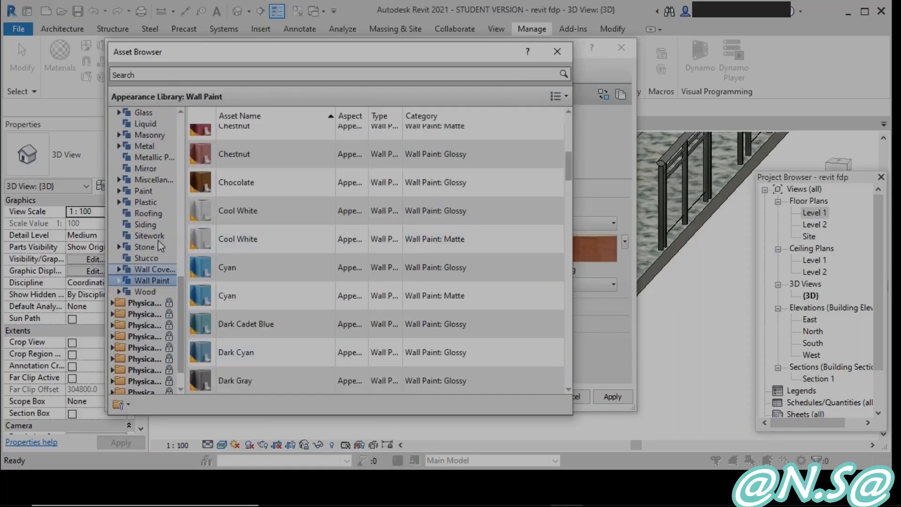
{"action": "scroll", "coordinate": [142, 230], "scroll_direction": "up", "scroll_amount": 2}
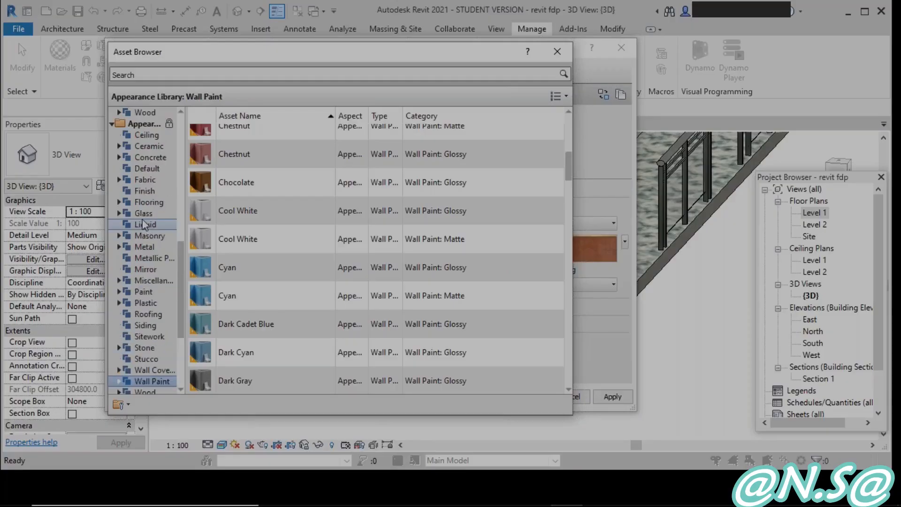
Step: Replace the TILE material's appearance with the Ceramic asset 1in Squares - Mosaic Blue and close the Asset Browser
{"action": "left_click", "coordinate": [149, 146]}
{"action": "scroll", "coordinate": [257, 235], "scroll_direction": "down", "scroll_amount": 3}
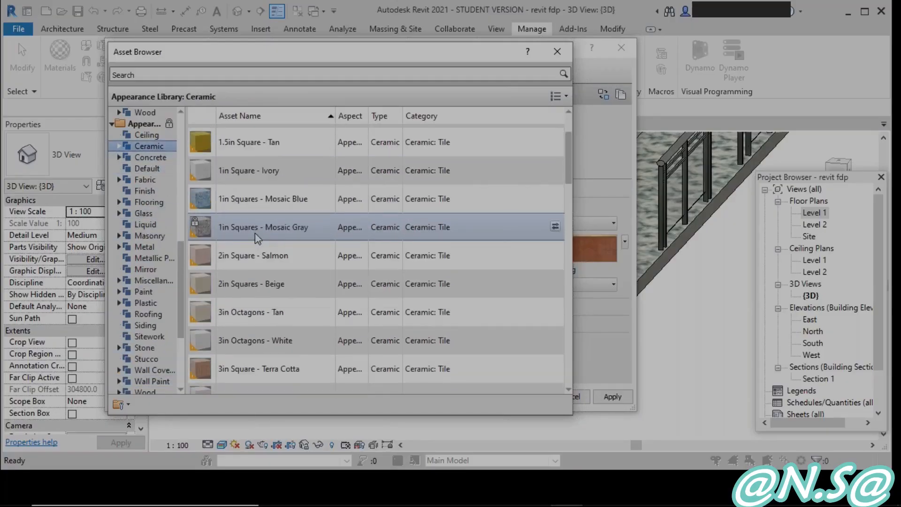
{"action": "double_click", "coordinate": [247, 208]}
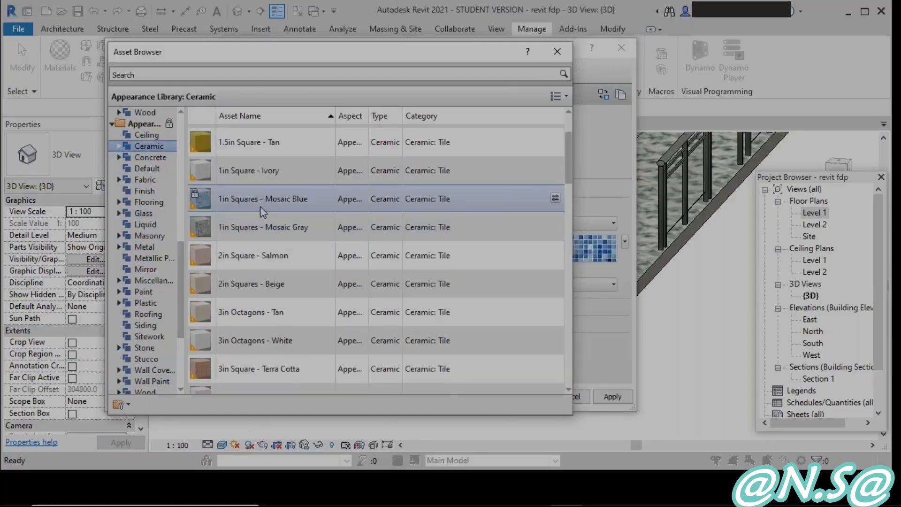
{"action": "scroll", "coordinate": [404, 171], "scroll_direction": "up", "scroll_amount": 1}
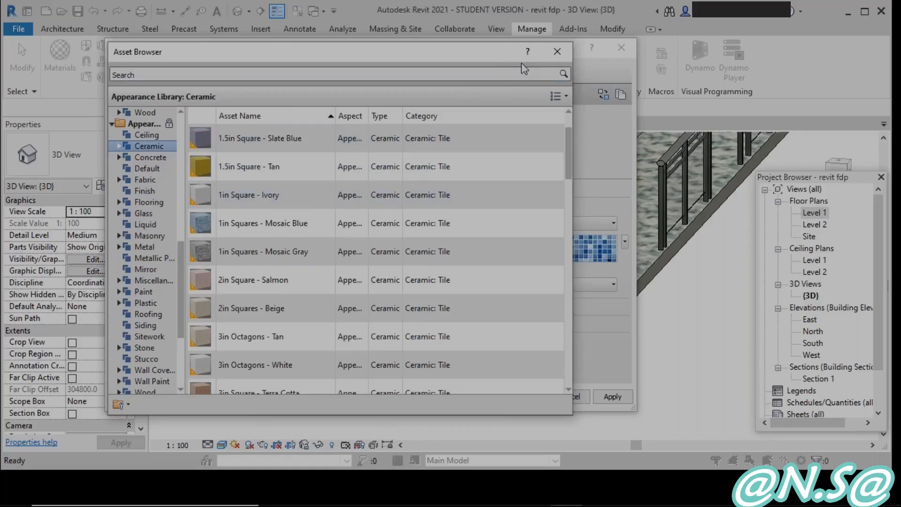
{"action": "left_click", "coordinate": [557, 52]}
Step: Enable Use Render Appearance in the TILE material's shading, accept the material changes and save the project
{"action": "scroll", "coordinate": [382, 84], "scroll_direction": "down", "scroll_amount": 2}
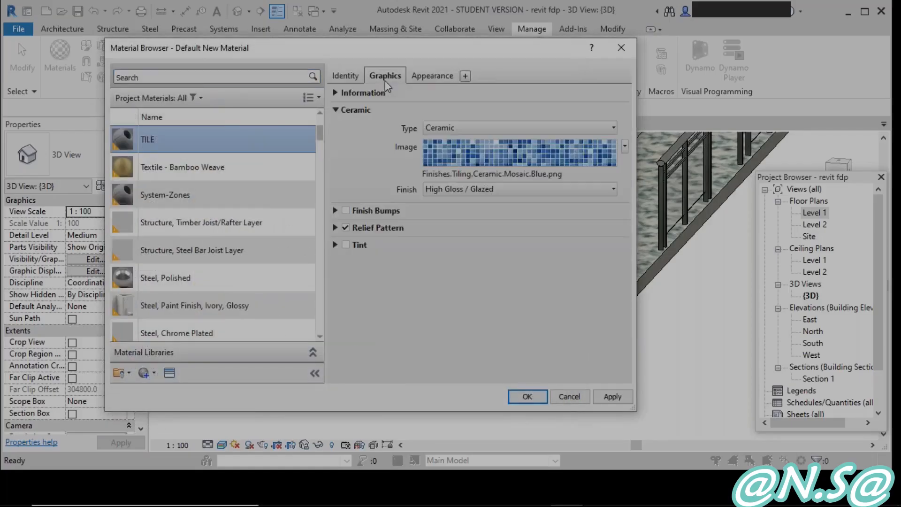
{"action": "left_click", "coordinate": [385, 81]}
{"action": "left_click", "coordinate": [426, 112]}
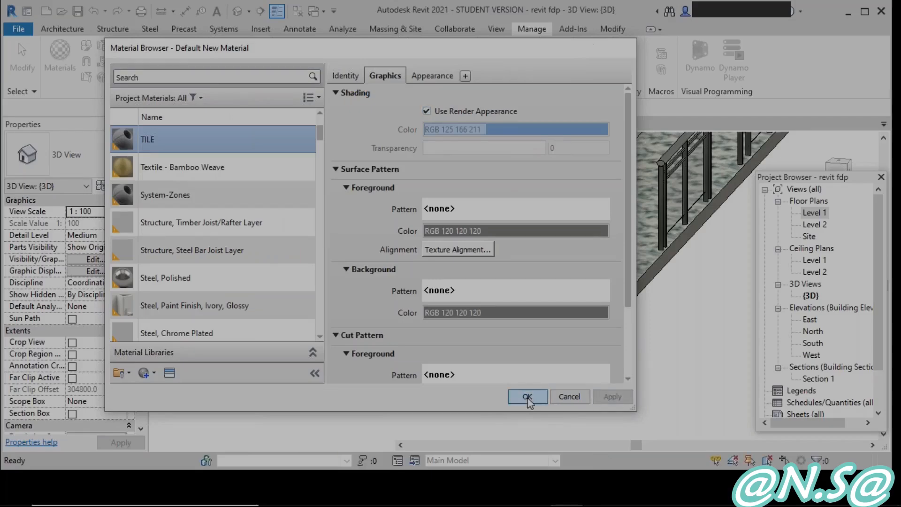
{"action": "left_click", "coordinate": [527, 397]}
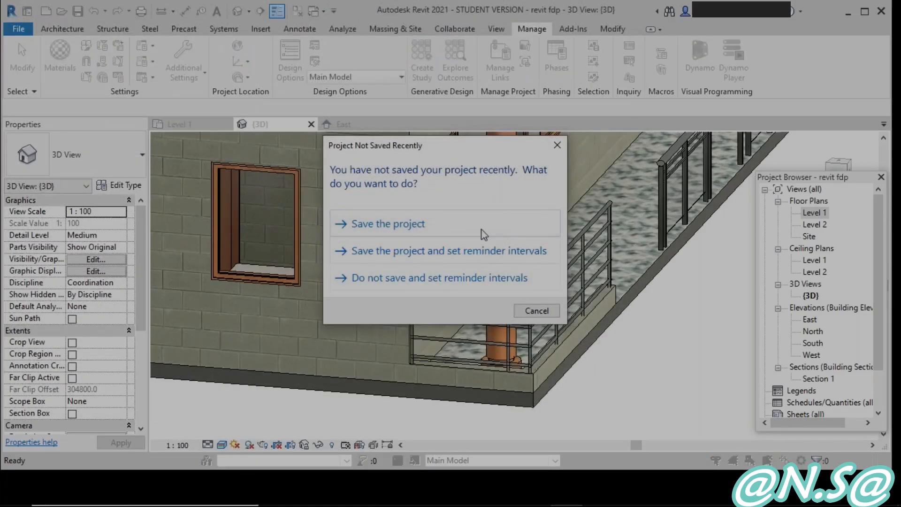
{"action": "left_click", "coordinate": [483, 231]}
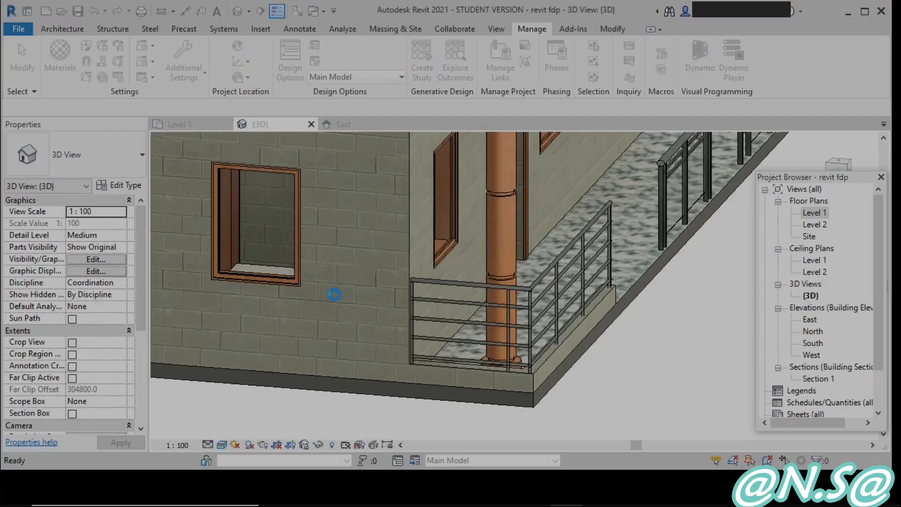
Step: Split the exterior wall along the bathroom and bedroom horizontally at about mid-height with Split Element
{"action": "scroll", "coordinate": [334, 295], "scroll_direction": "down", "scroll_amount": 2}
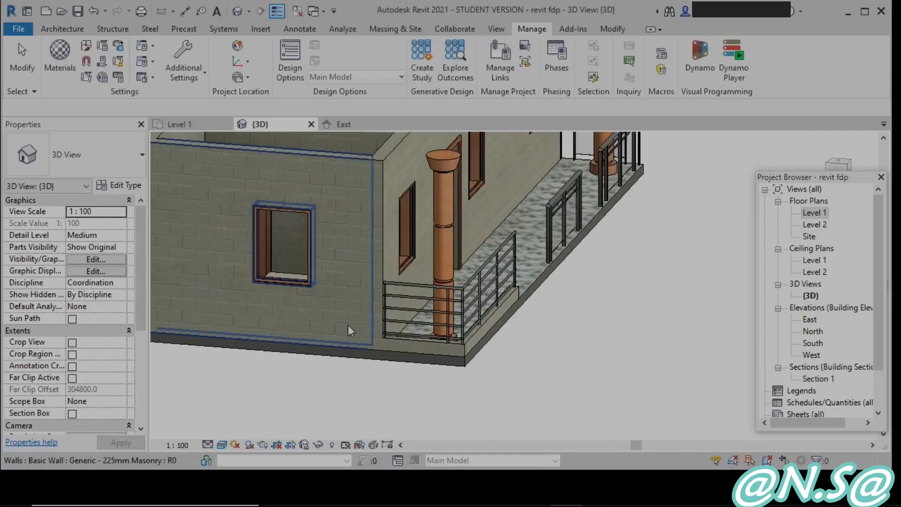
{"action": "scroll", "coordinate": [368, 342], "scroll_direction": "down", "scroll_amount": 4}
{"action": "middle_click_drag", "start_coordinate": [338, 328], "coordinate": [308, 201], "text": "shift"}
{"action": "scroll", "coordinate": [315, 302], "scroll_direction": "up", "scroll_amount": 3}
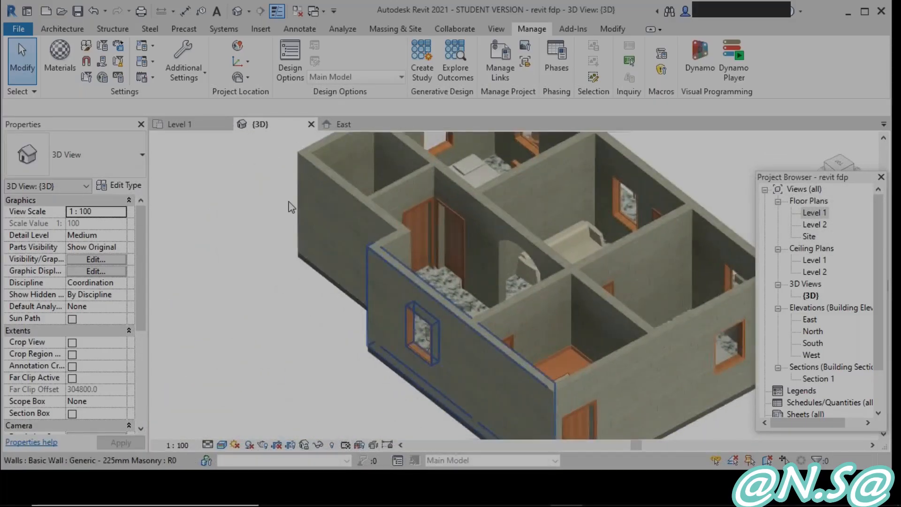
{"action": "left_click", "coordinate": [83, 31]}
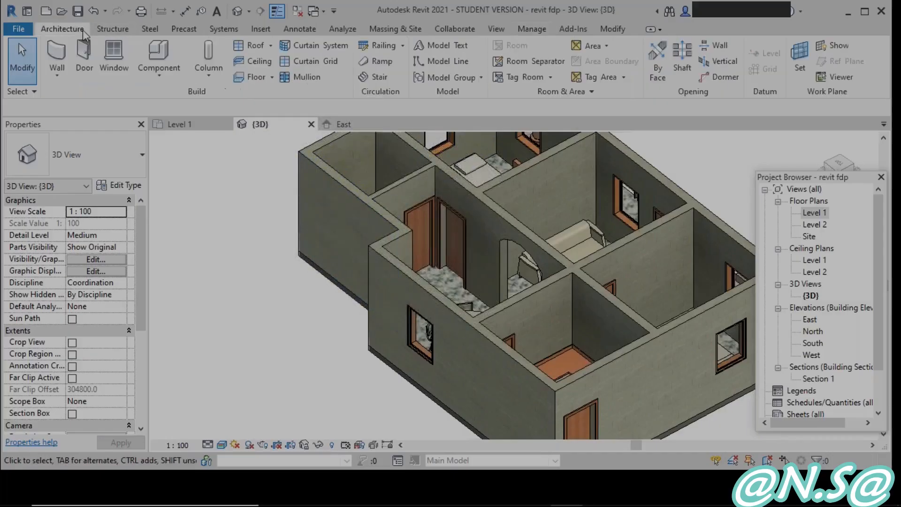
{"action": "left_click", "coordinate": [613, 29]}
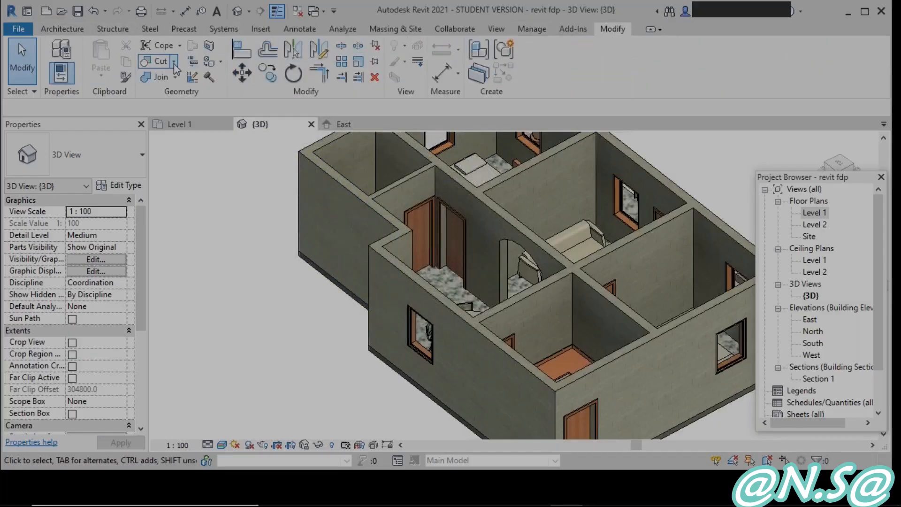
{"action": "left_click", "coordinate": [342, 45]}
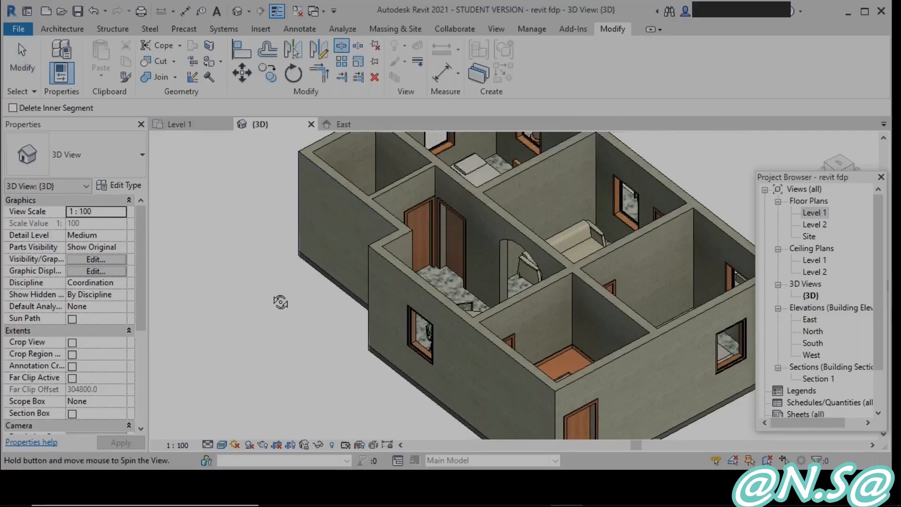
{"action": "middle_click_drag", "start_coordinate": [280, 302], "coordinate": [296, 248], "text": "shift"}
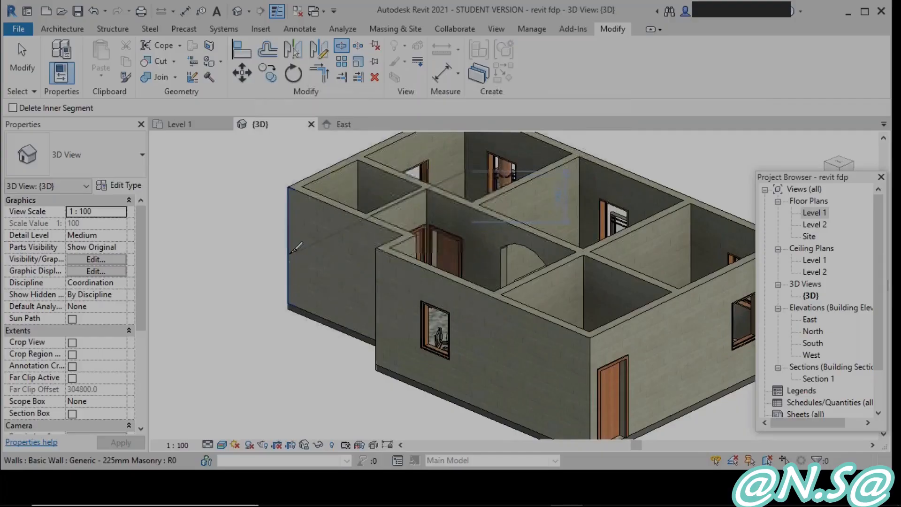
{"action": "left_click", "coordinate": [296, 247]}
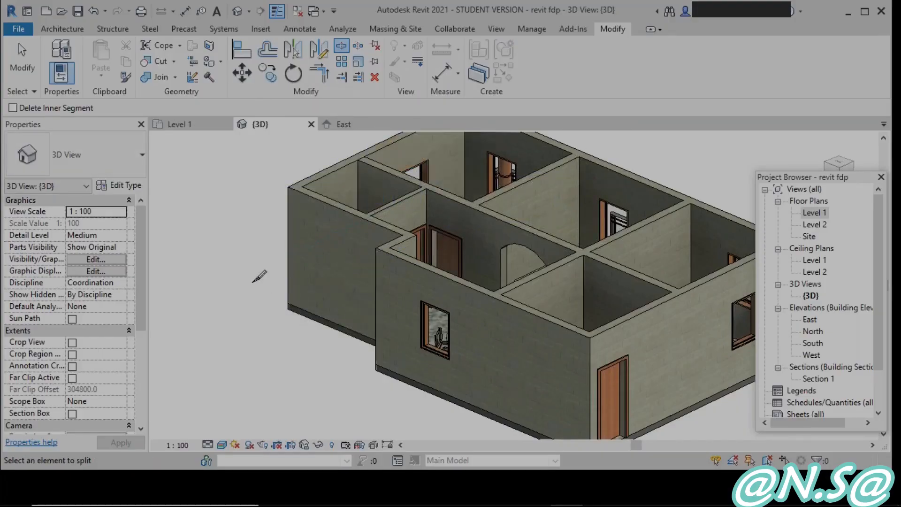
{"action": "key", "text": "Escape"}
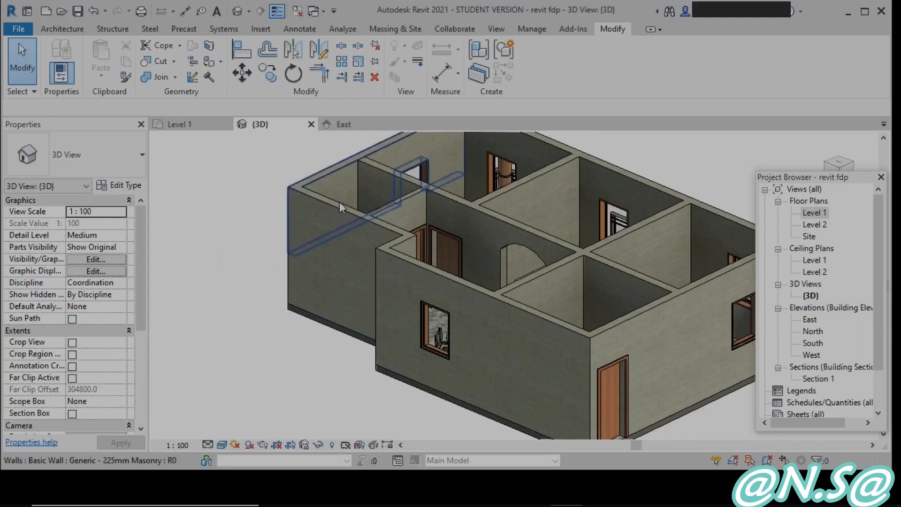
Step: Paint the inner face of the lower wall segment behind the bathtub with the TILE material
{"action": "scroll", "coordinate": [387, 249], "scroll_direction": "up", "scroll_amount": 5}
{"action": "scroll", "coordinate": [422, 282], "scroll_direction": "down", "scroll_amount": 5}
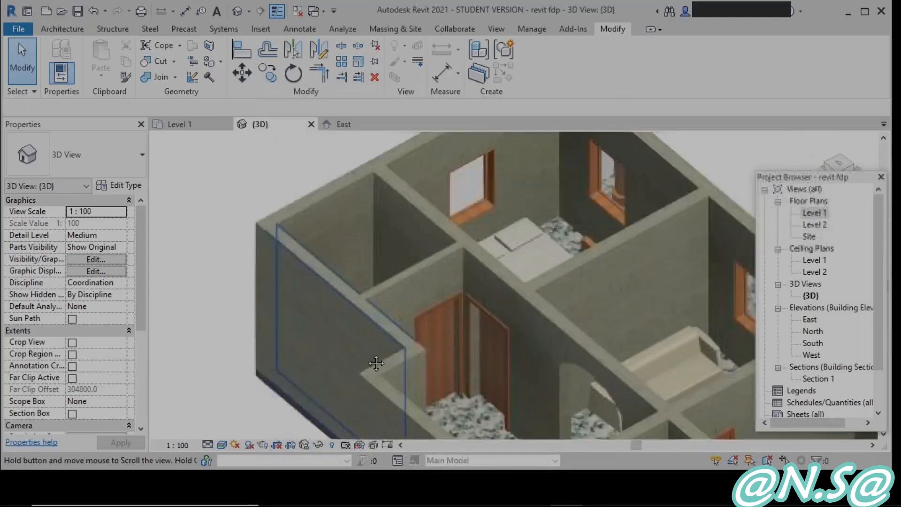
{"action": "scroll", "coordinate": [469, 258], "scroll_direction": "up", "scroll_amount": 5}
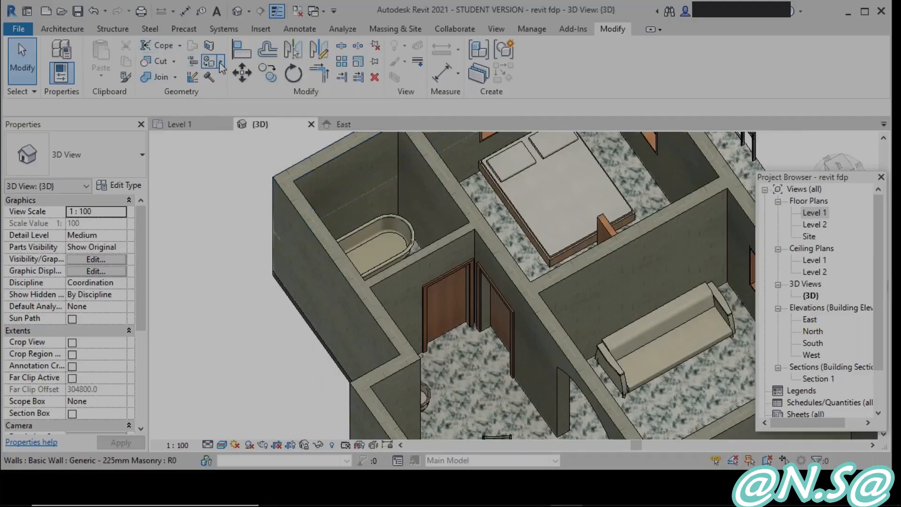
{"action": "left_click", "coordinate": [220, 62]}
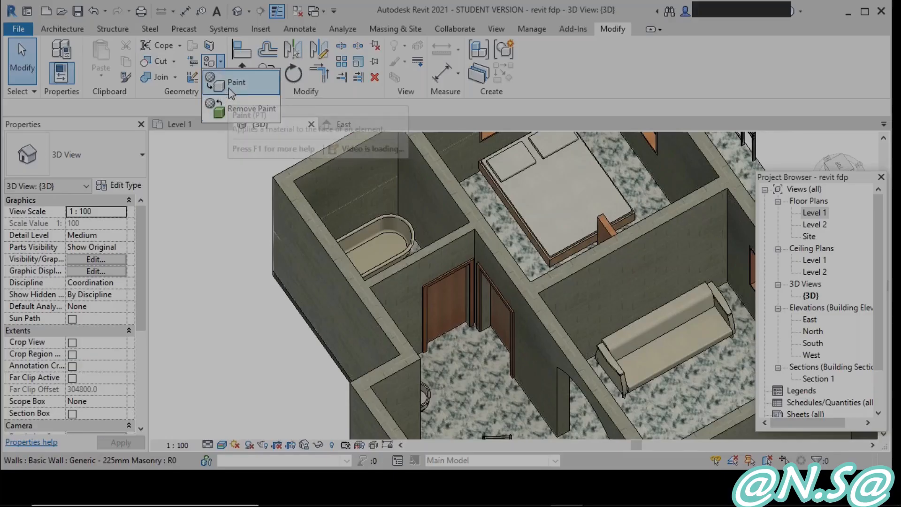
{"action": "left_click", "coordinate": [231, 96]}
{"action": "left_click", "coordinate": [28, 207]}
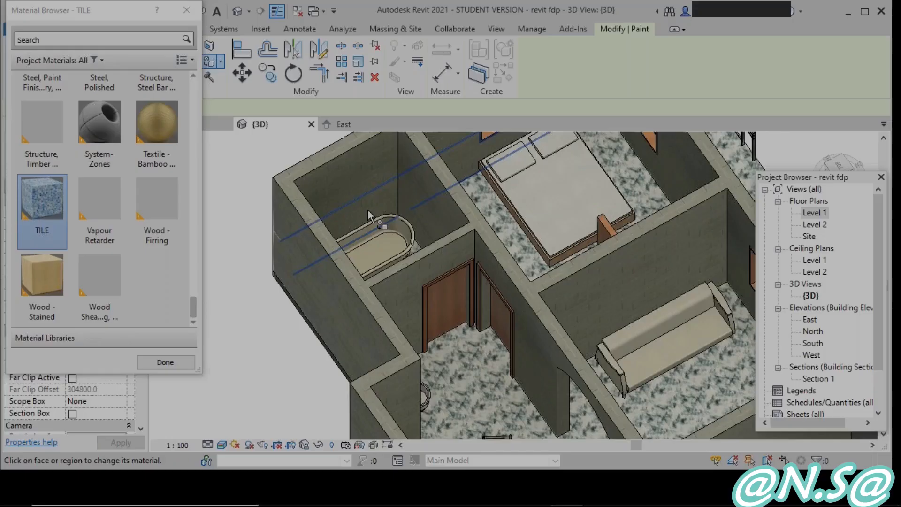
{"action": "middle_click_drag", "start_coordinate": [356, 262], "coordinate": [375, 295], "text": "shift"}
{"action": "middle_click_drag", "start_coordinate": [361, 245], "coordinate": [263, 266]}
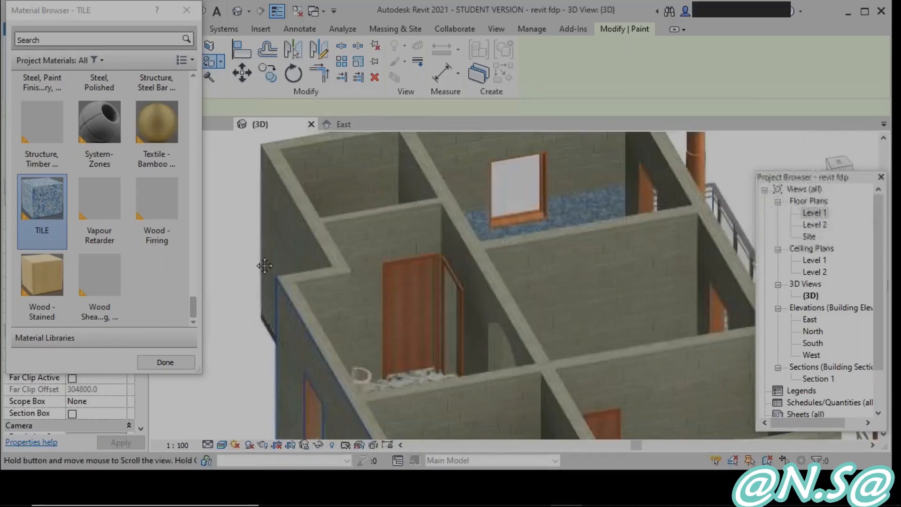
{"action": "middle_click_drag", "start_coordinate": [491, 312], "coordinate": [469, 394], "text": "shift"}
{"action": "middle_click_drag", "start_coordinate": [457, 330], "coordinate": [293, 467]}
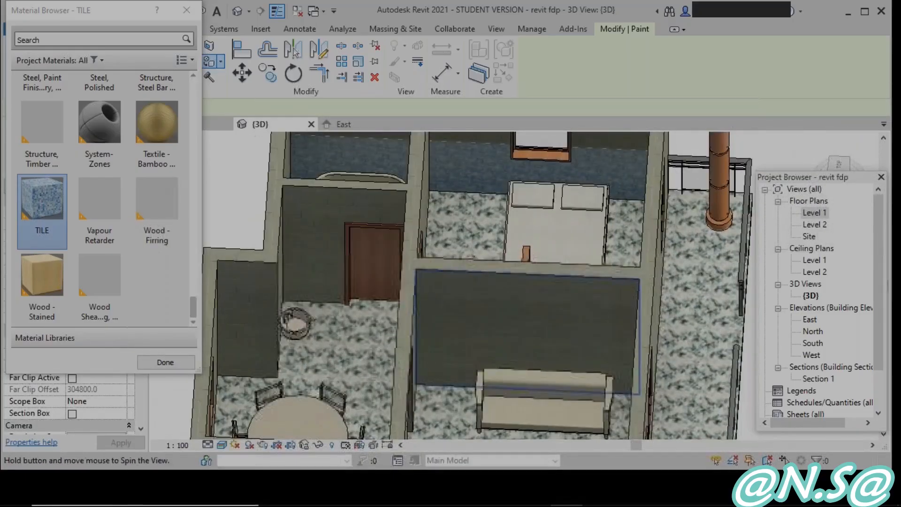
{"action": "middle_click_drag", "start_coordinate": [424, 301], "coordinate": [408, 409]}
{"action": "scroll", "coordinate": [419, 284], "scroll_direction": "up", "scroll_amount": 2}
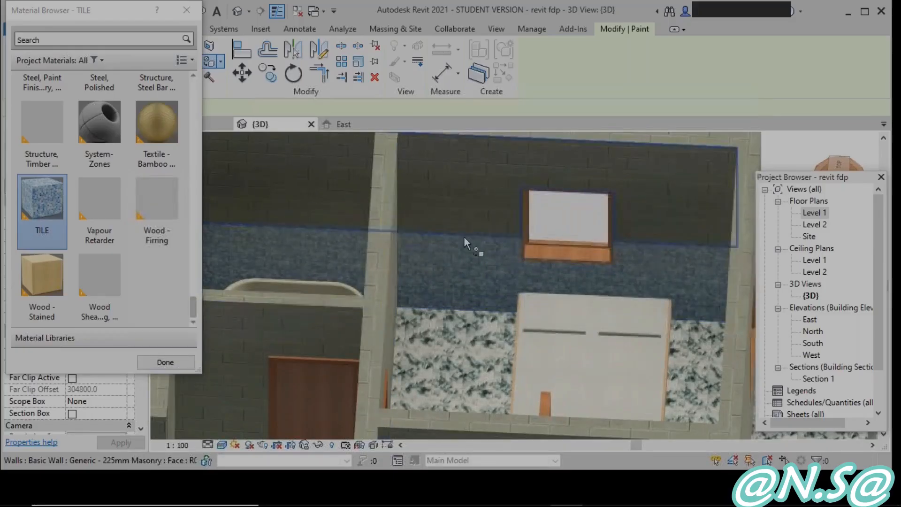
{"action": "middle_click_drag", "start_coordinate": [463, 236], "coordinate": [383, 208], "text": "shift"}
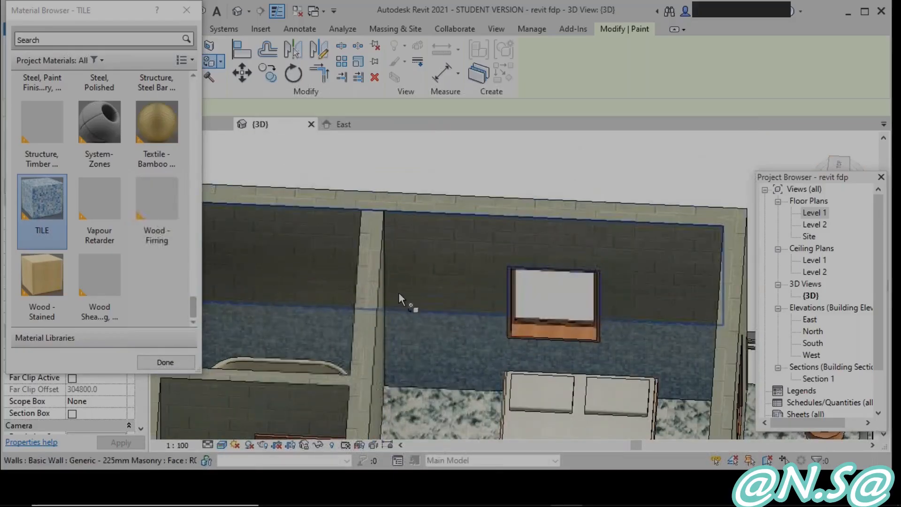
Step: Remove the TILE paint from the inner face of the lower wall segment along the bathroom and bedroom
{"action": "left_click", "coordinate": [341, 45]}
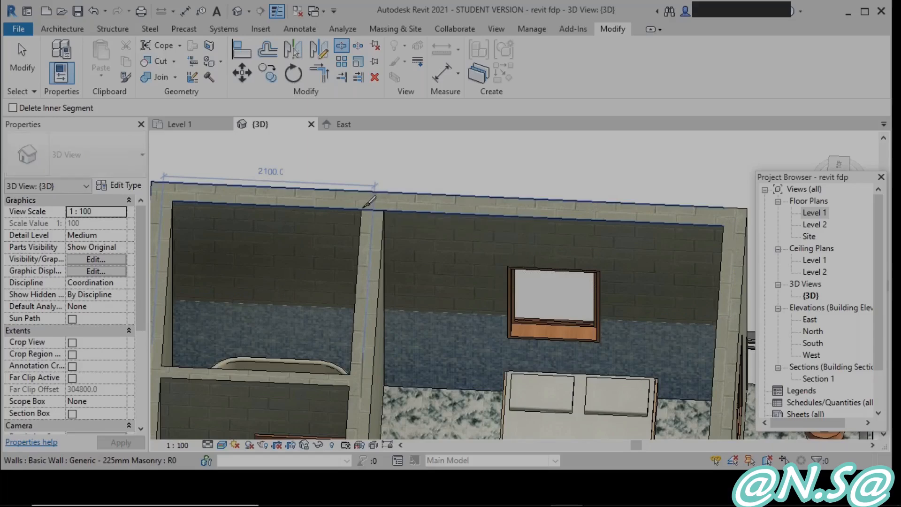
{"action": "key", "text": "Escape"}
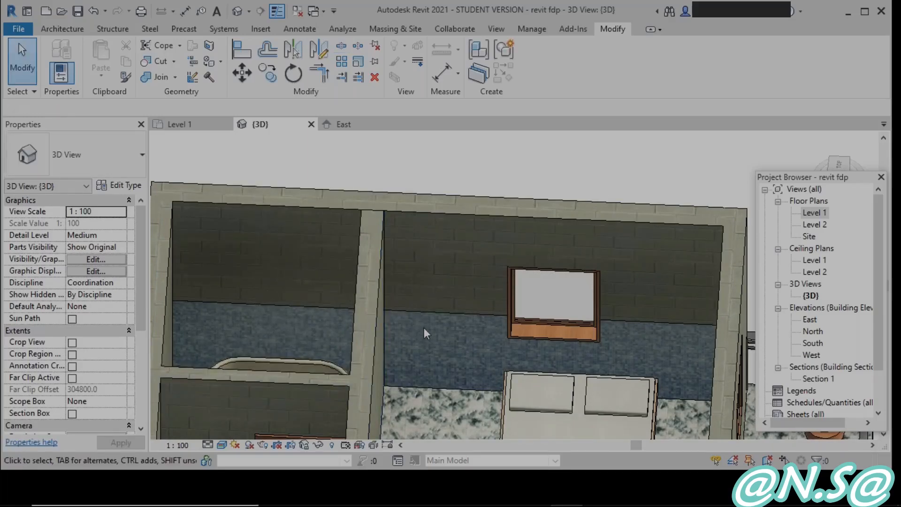
{"action": "left_click", "coordinate": [221, 66]}
{"action": "left_click", "coordinate": [244, 106]}
{"action": "left_click", "coordinate": [469, 345]}
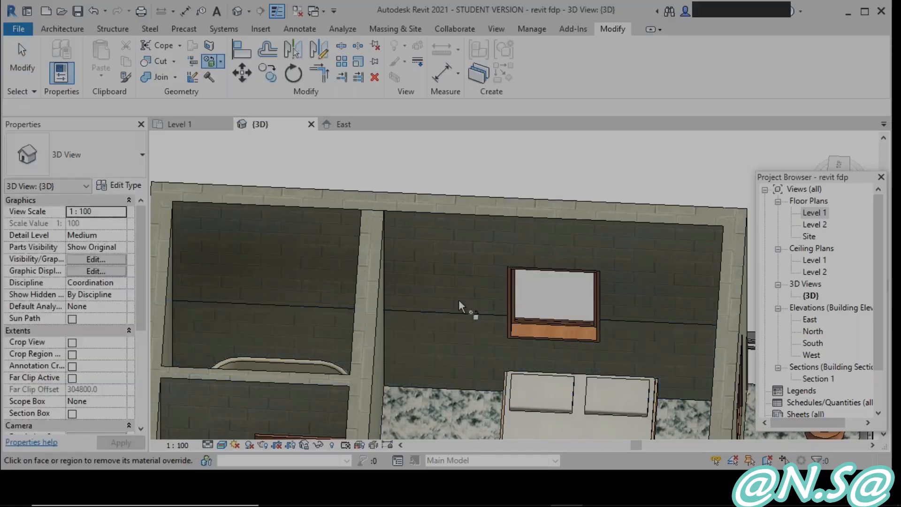
{"action": "mouse_move", "coordinate": [385, 328]}
{"action": "middle_mouse_down"}
{"action": "mouse_move", "coordinate": [397, 211]}
{"action": "mouse_move", "coordinate": [343, 199]}
{"action": "middle_mouse_up"}
{"action": "key", "text": "Escape"}
Step: Split the partition wall between the bathroom and bedroom horizontally at the height of the exterior wall's split line with Split Element
{"action": "scroll", "coordinate": [337, 198], "scroll_direction": "up", "scroll_amount": 2}
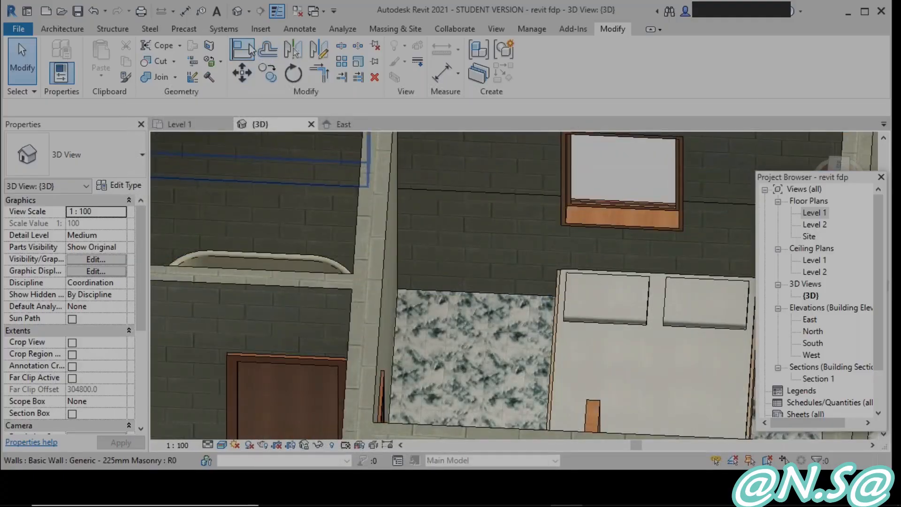
{"action": "left_click", "coordinate": [341, 46]}
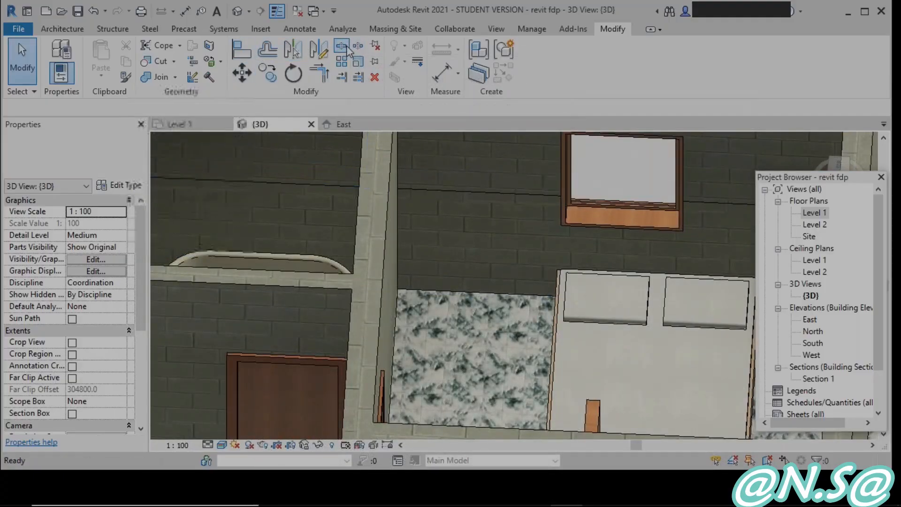
{"action": "middle_click_drag", "start_coordinate": [413, 253], "coordinate": [592, 209], "text": "shift"}
{"action": "middle_click_drag", "start_coordinate": [302, 260], "coordinate": [312, 256]}
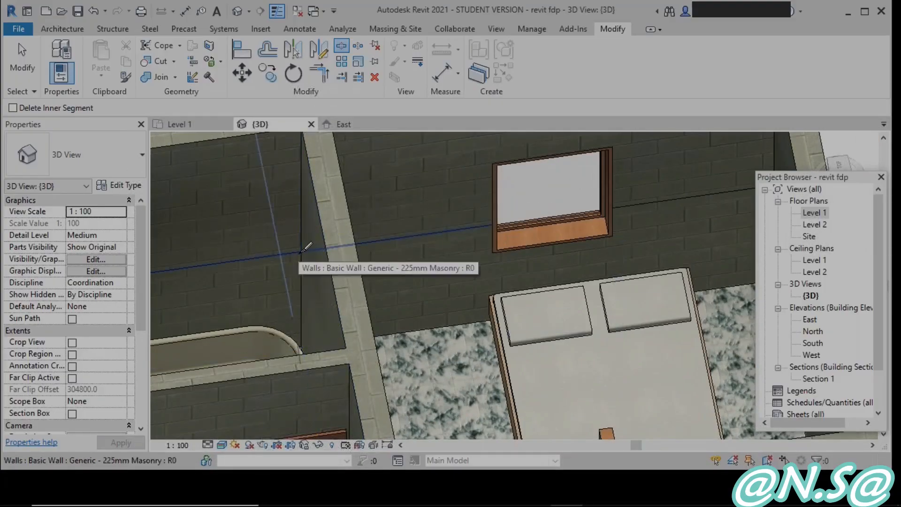
{"action": "left_click", "coordinate": [303, 251]}
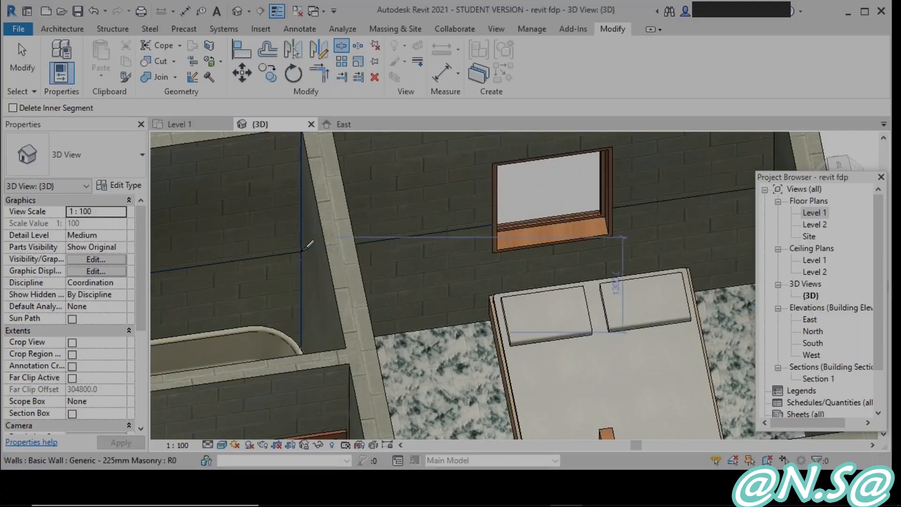
{"action": "scroll", "coordinate": [303, 246], "scroll_direction": "down", "scroll_amount": 5}
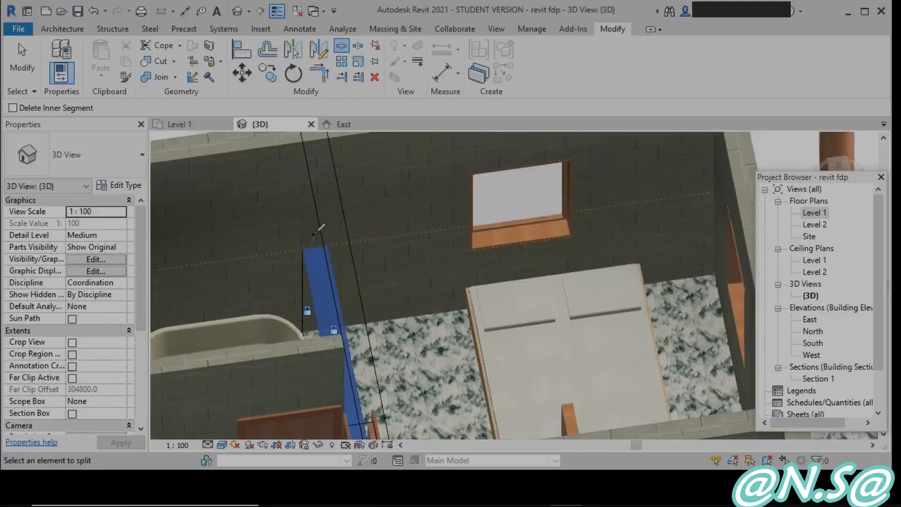
{"action": "key", "text": "Escape"}
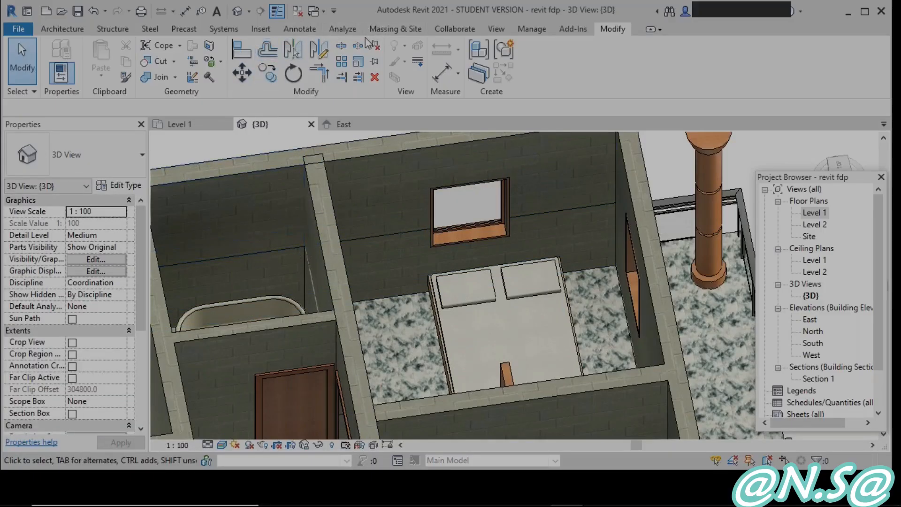
Step: Try to split the wall segments at the bathroom corner where the partition meets the exterior wall, using Split Element
{"action": "left_click", "coordinate": [340, 46]}
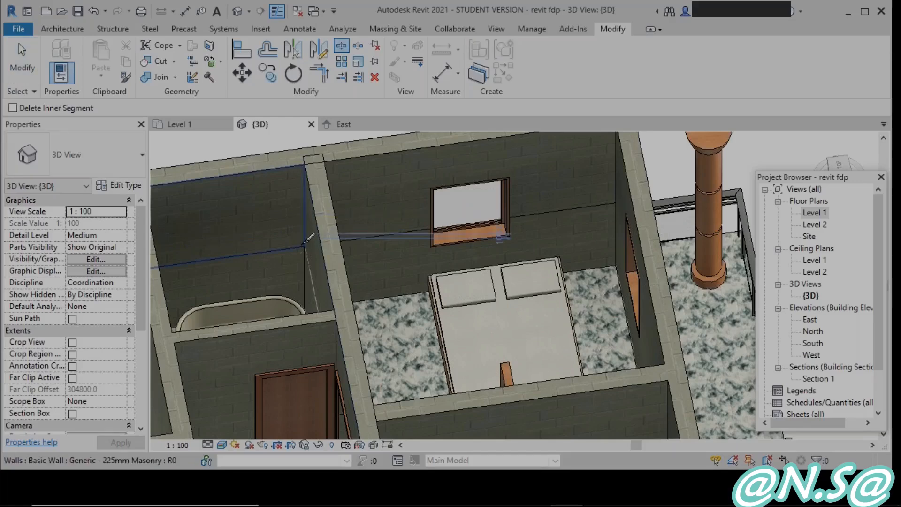
{"action": "left_click", "coordinate": [301, 246]}
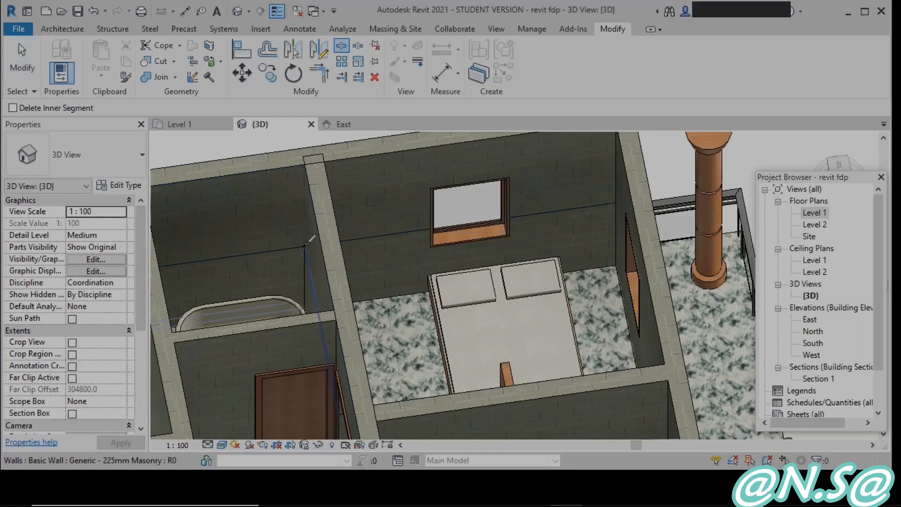
{"action": "middle_click_drag", "start_coordinate": [277, 319], "coordinate": [430, 215], "text": "shift"}
{"action": "middle_click_drag", "start_coordinate": [431, 214], "coordinate": [441, 85], "text": "shift"}
{"action": "middle_click_drag", "start_coordinate": [287, 409], "coordinate": [370, 275]}
{"action": "middle_click_drag", "start_coordinate": [369, 275], "coordinate": [375, 413], "text": "shift"}
{"action": "scroll", "coordinate": [382, 237], "scroll_direction": "up", "scroll_amount": 4}
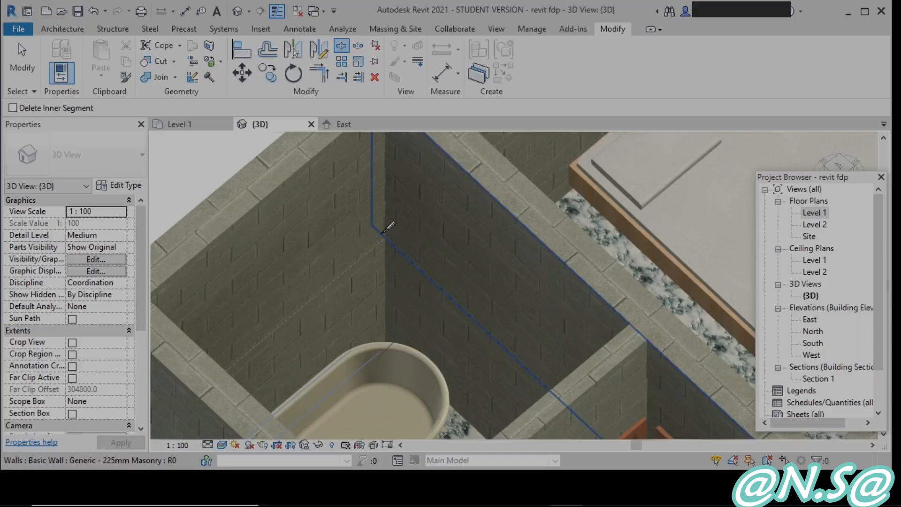
{"action": "left_click", "coordinate": [385, 237]}
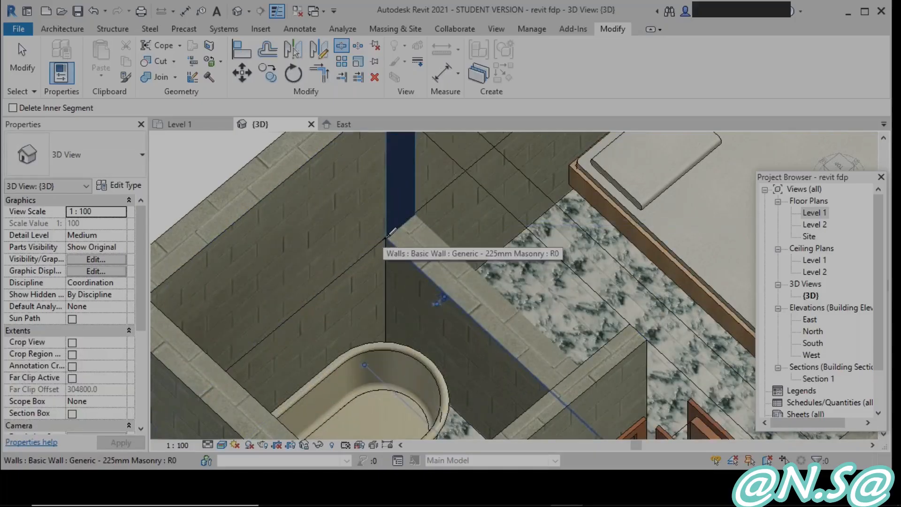
{"action": "key", "text": "Escape"}
{"action": "key", "text": "Escape"}
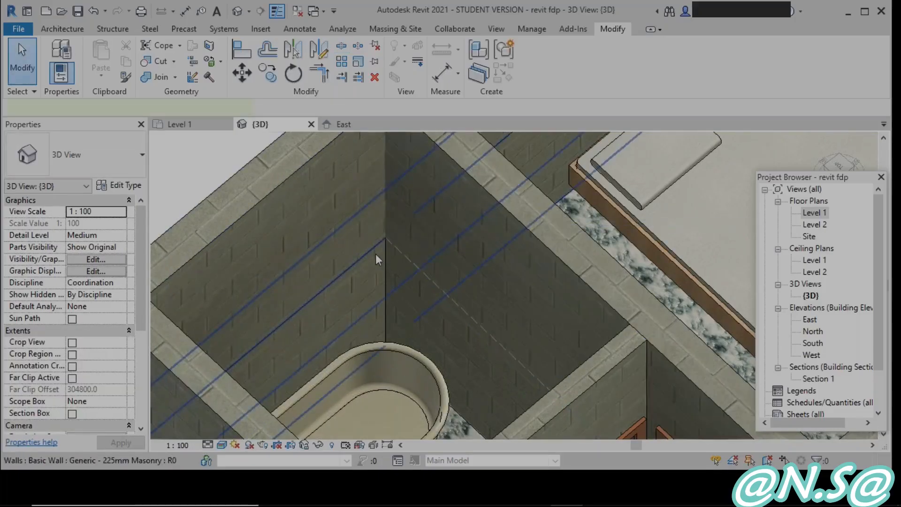
Step: Split the lower exterior wall segment vertically at the partition corner, separating the part behind the bathtub from the bedroom part
{"action": "left_click", "coordinate": [375, 254]}
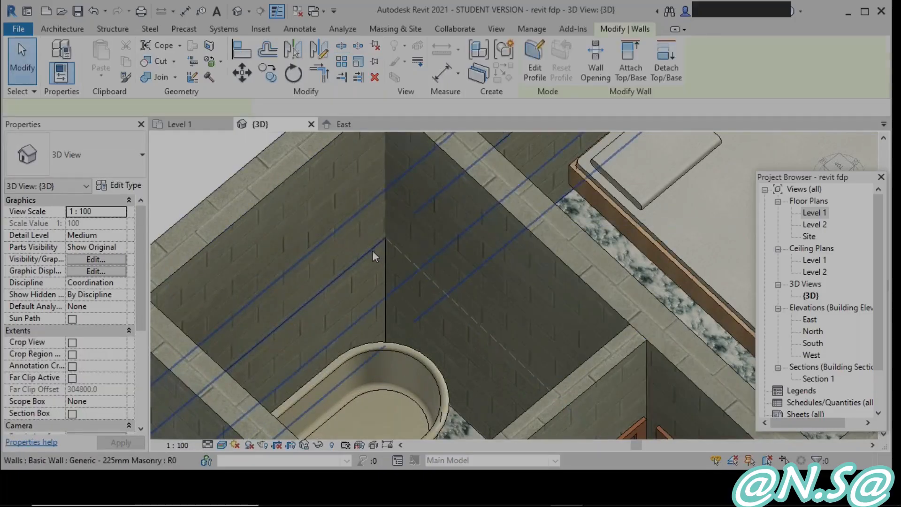
{"action": "left_click", "coordinate": [343, 46]}
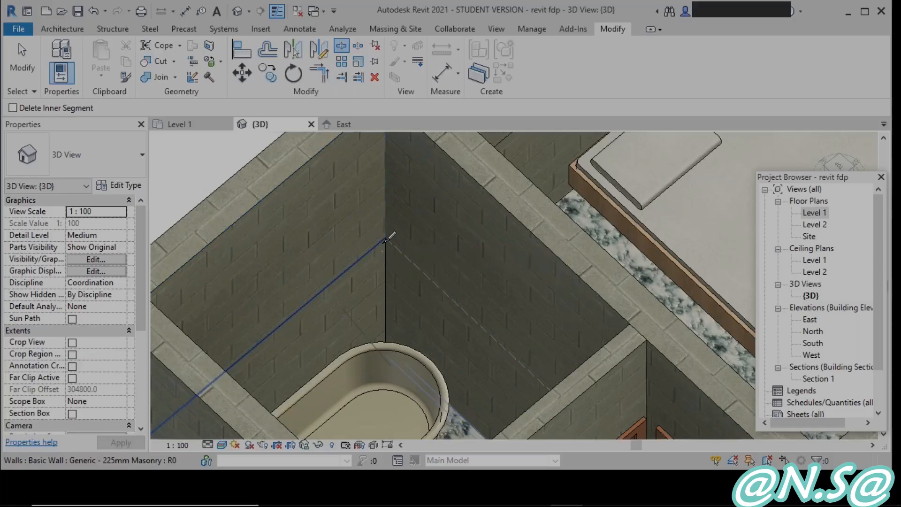
{"action": "left_click", "coordinate": [385, 240]}
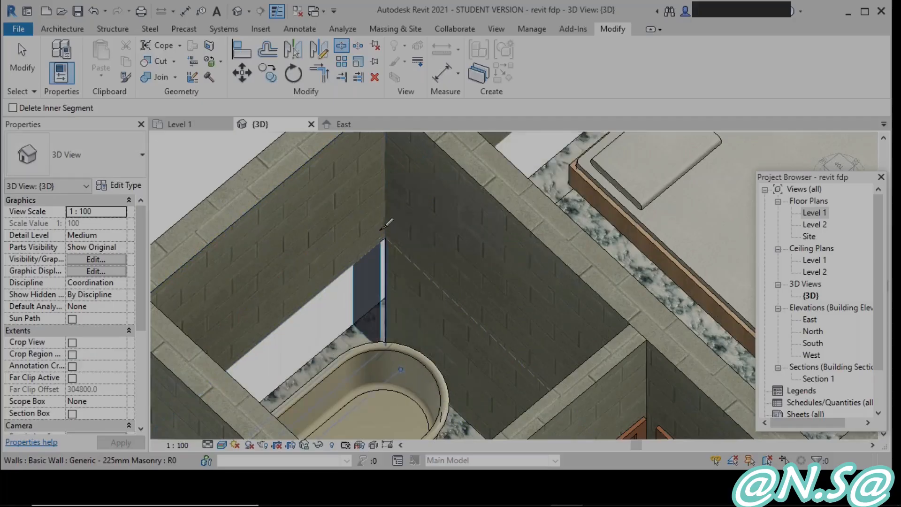
{"action": "scroll", "coordinate": [380, 225], "scroll_direction": "down", "scroll_amount": 2}
{"action": "key", "text": "Escape"}
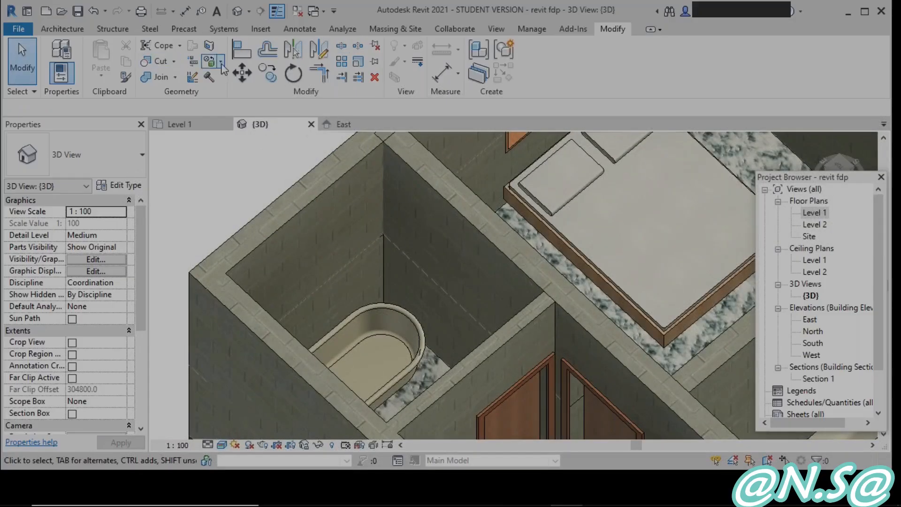
Step: Paint the lower faces of the exterior wall behind the bathtub and the adjoining bathroom partition with the TILE material
{"action": "left_click", "coordinate": [221, 65]}
{"action": "left_click", "coordinate": [256, 121]}
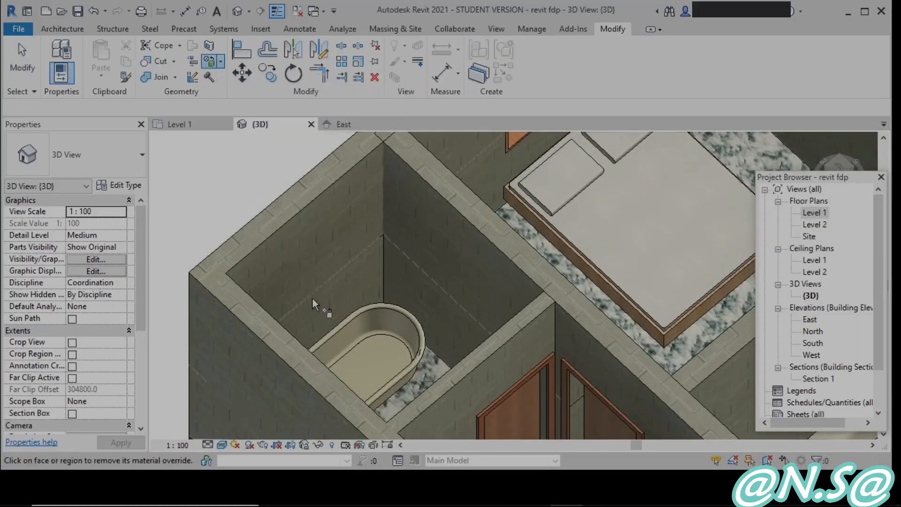
{"action": "left_click", "coordinate": [220, 61]}
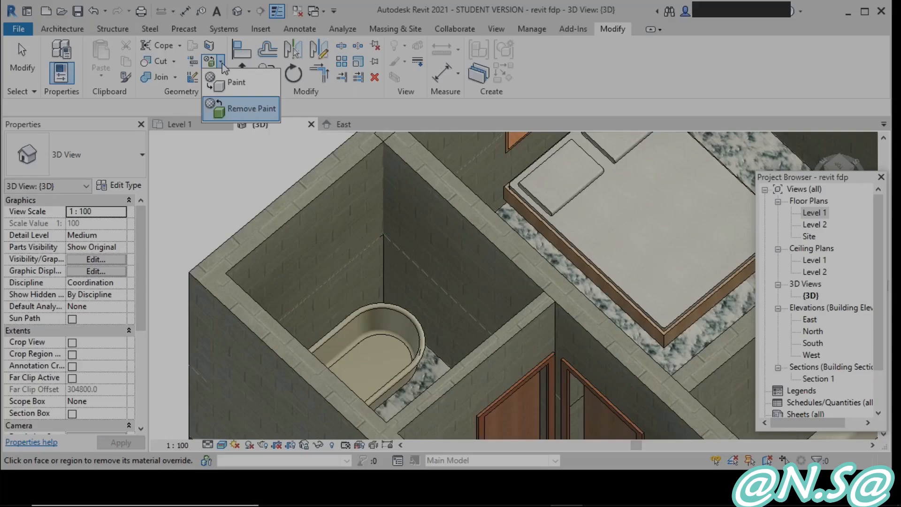
{"action": "key", "text": "Escape"}
{"action": "key", "text": "Escape"}
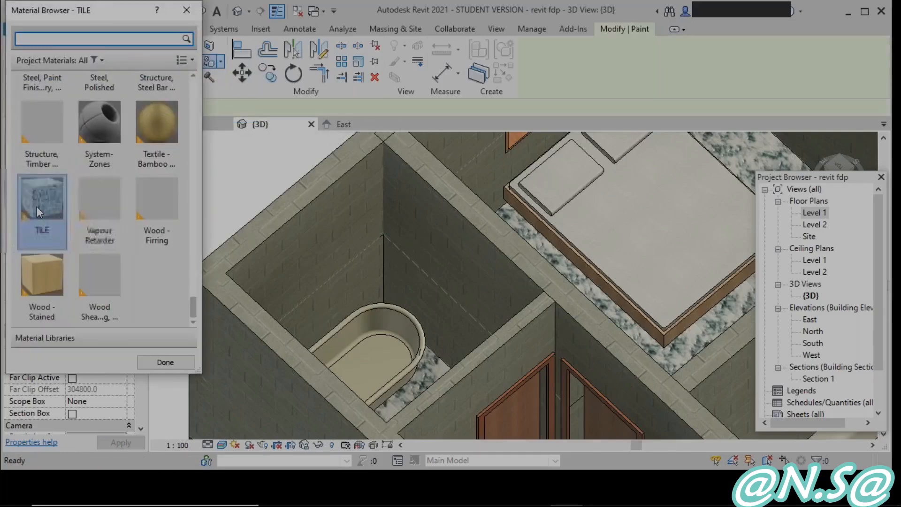
{"action": "left_click", "coordinate": [338, 292]}
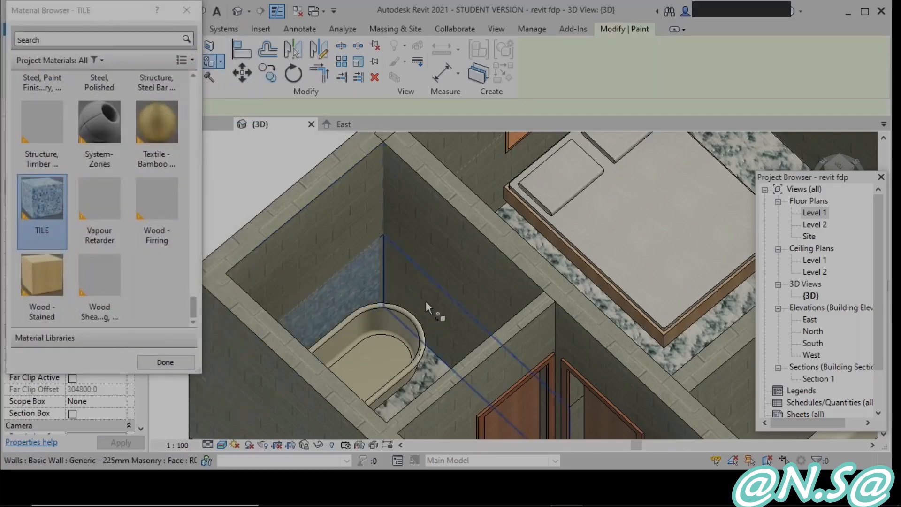
{"action": "left_click", "coordinate": [427, 303]}
{"action": "key", "text": "Escape"}
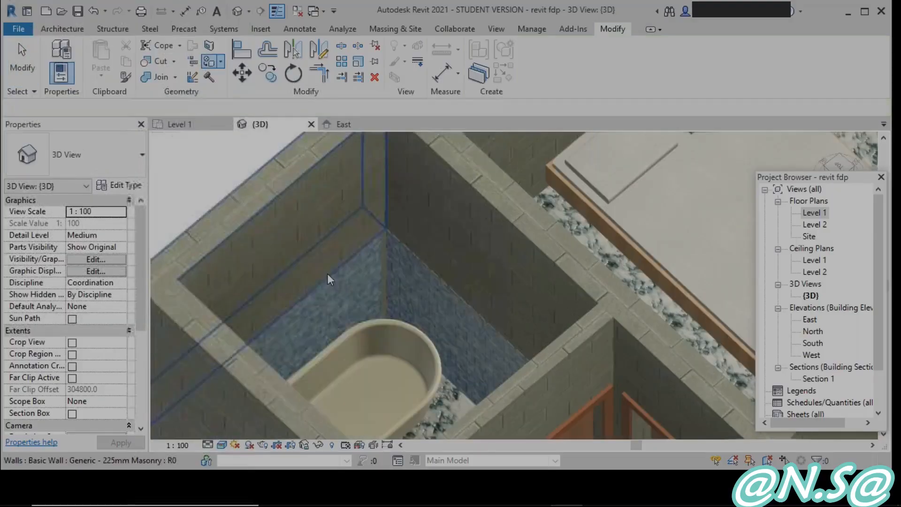
Step: Examine the mosaic tile pattern on the bathroom walls up close and the whole house model from several angles
{"action": "scroll", "coordinate": [418, 296], "scroll_direction": "up", "scroll_amount": 4}
{"action": "scroll", "coordinate": [427, 223], "scroll_direction": "up", "scroll_amount": 5}
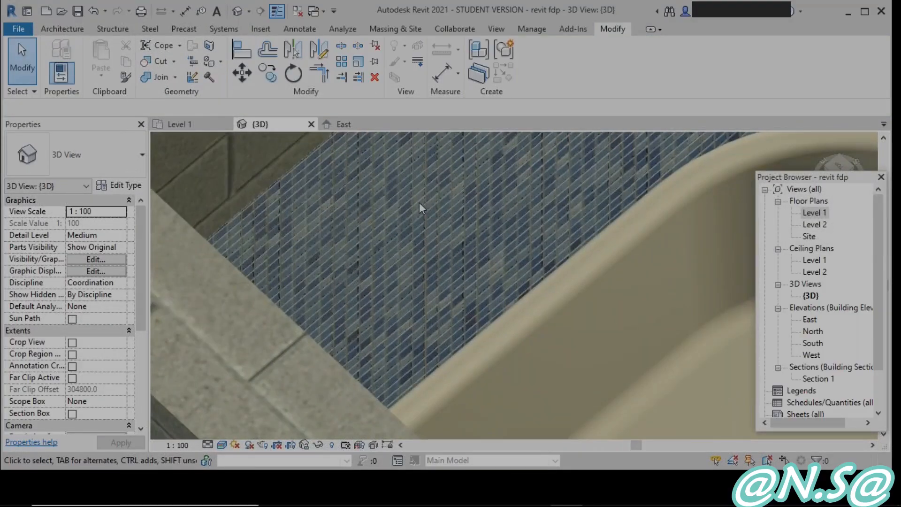
{"action": "scroll", "coordinate": [418, 201], "scroll_direction": "down", "scroll_amount": 6}
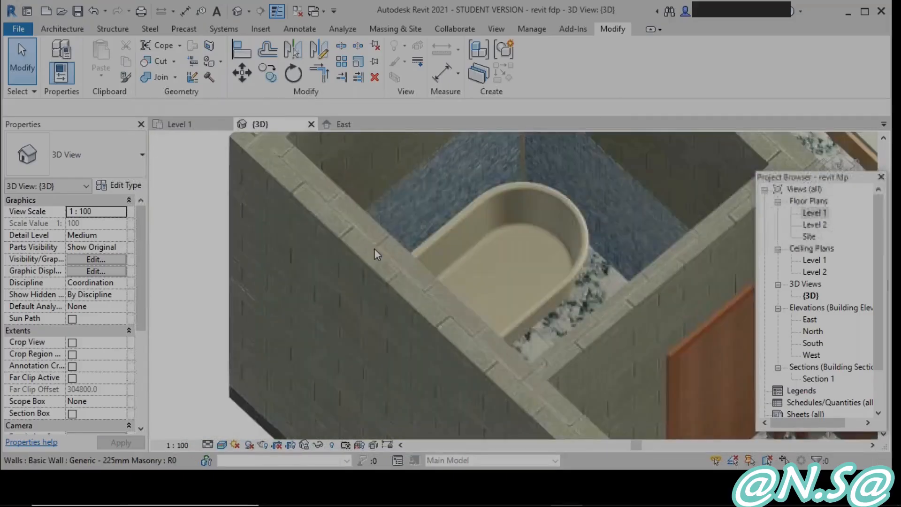
{"action": "middle_click_drag", "start_coordinate": [344, 296], "coordinate": [433, 283], "text": "shift"}
{"action": "scroll", "coordinate": [350, 197], "scroll_direction": "down", "scroll_amount": 4}
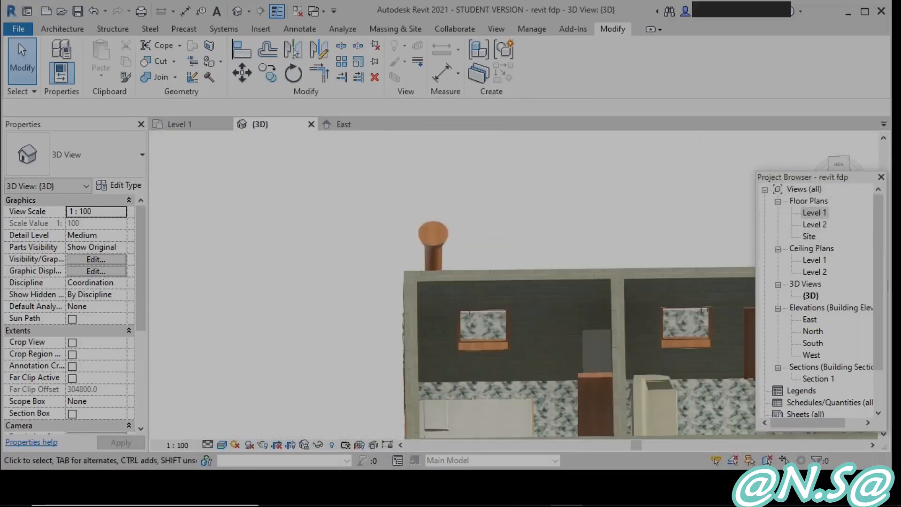
{"action": "middle_click_drag", "start_coordinate": [394, 324], "coordinate": [405, 299], "text": "shift"}
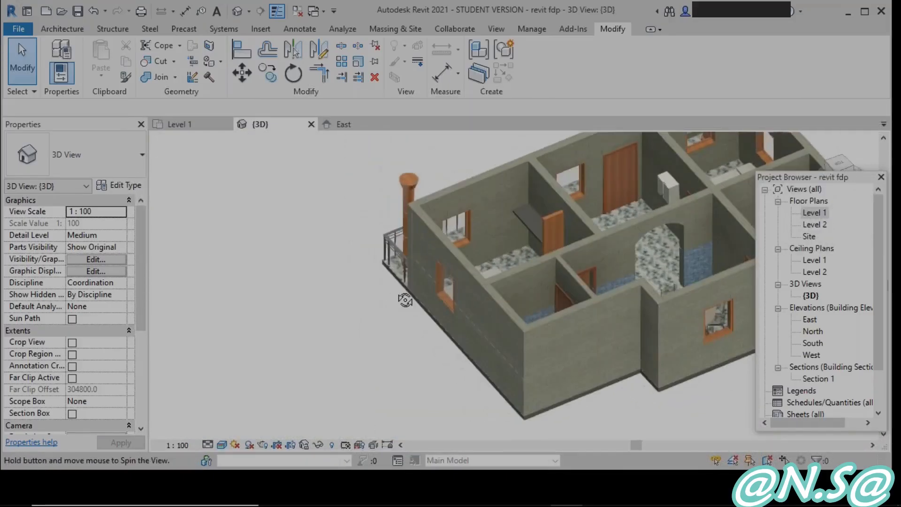
{"action": "scroll", "coordinate": [405, 299], "scroll_direction": "up", "scroll_amount": 6}
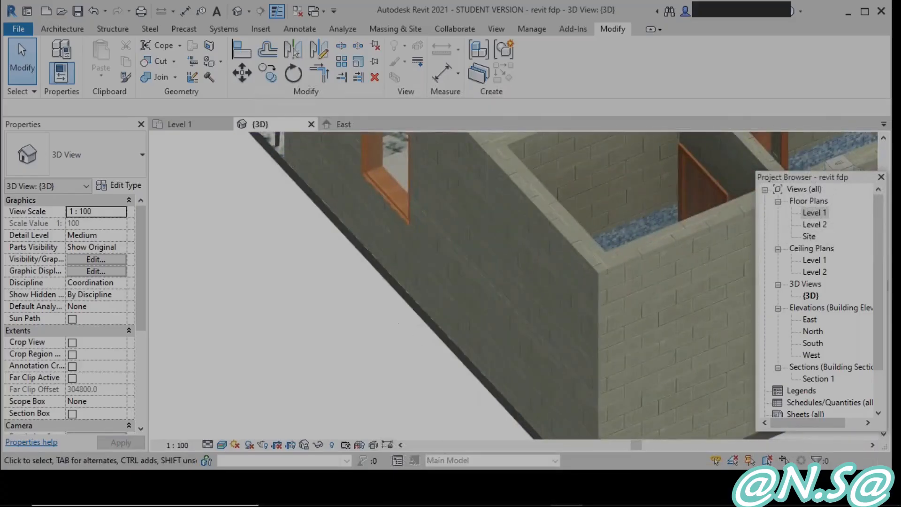
{"action": "scroll", "coordinate": [533, 238], "scroll_direction": "down", "scroll_amount": 3}
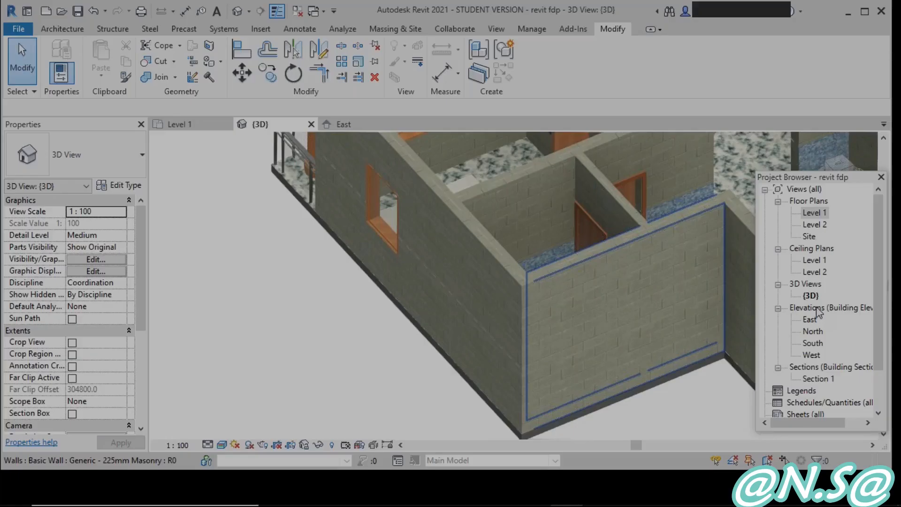
{"action": "middle_click_drag", "start_coordinate": [330, 324], "coordinate": [313, 277], "text": "shift"}
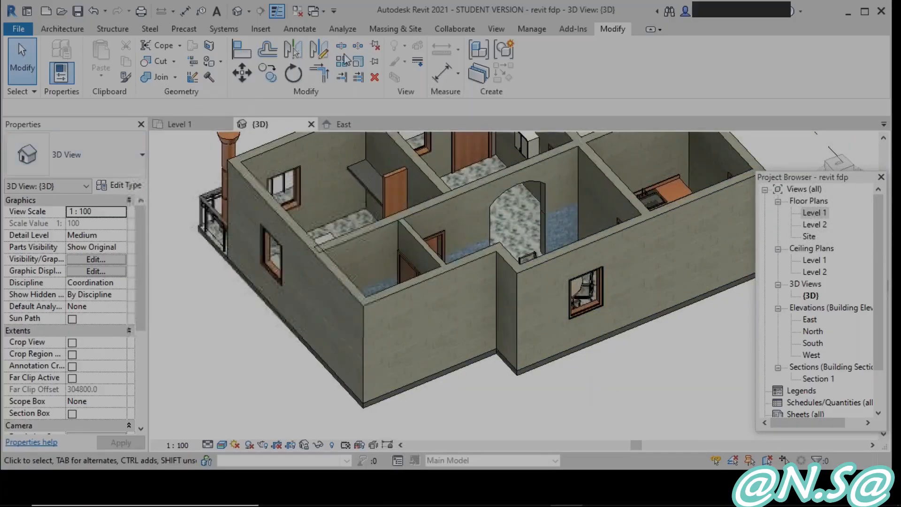
{"action": "middle_click_drag", "start_coordinate": [398, 234], "coordinate": [338, 254], "text": "shift"}
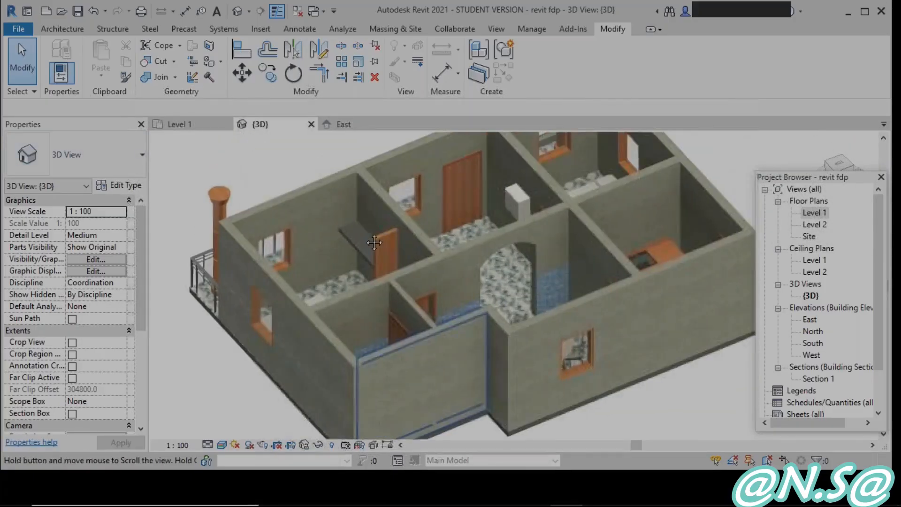
{"action": "left_click", "coordinate": [54, 29]}
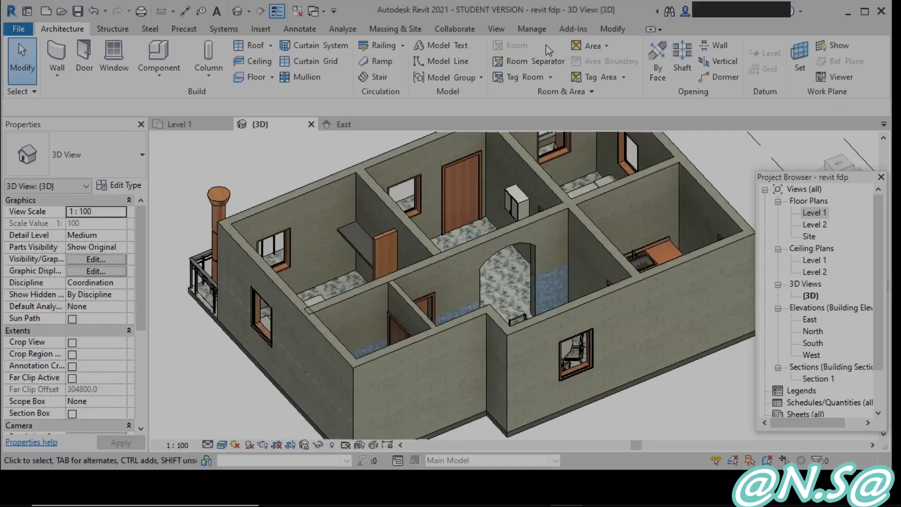
{"action": "left_click", "coordinate": [619, 29]}
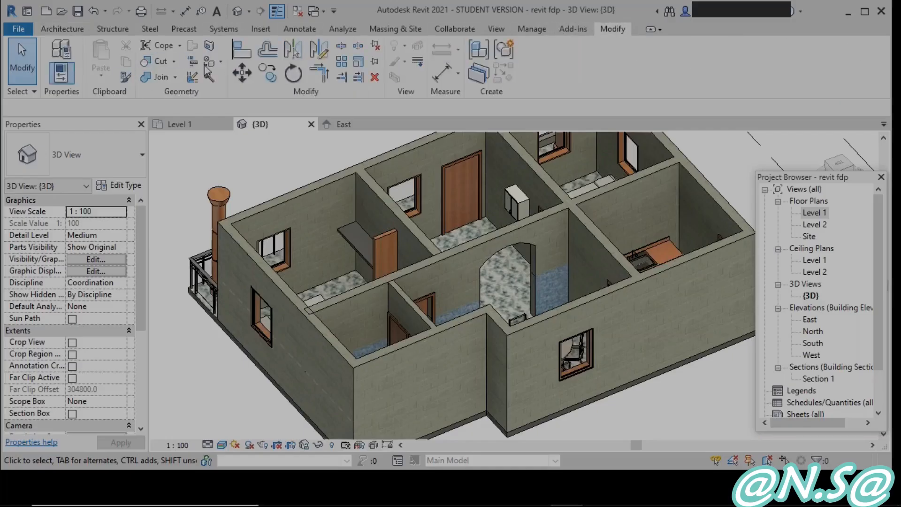
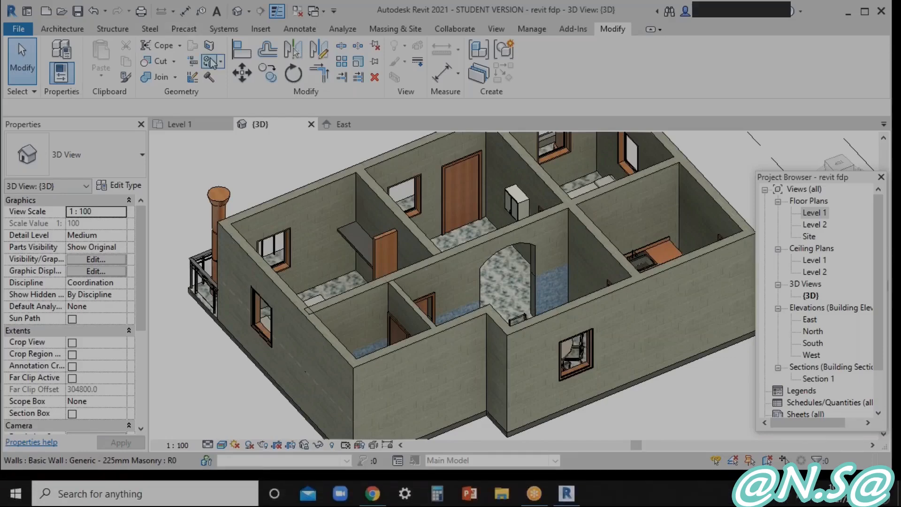
{"action": "scroll", "coordinate": [300, 351], "scroll_direction": "up", "scroll_amount": 5}
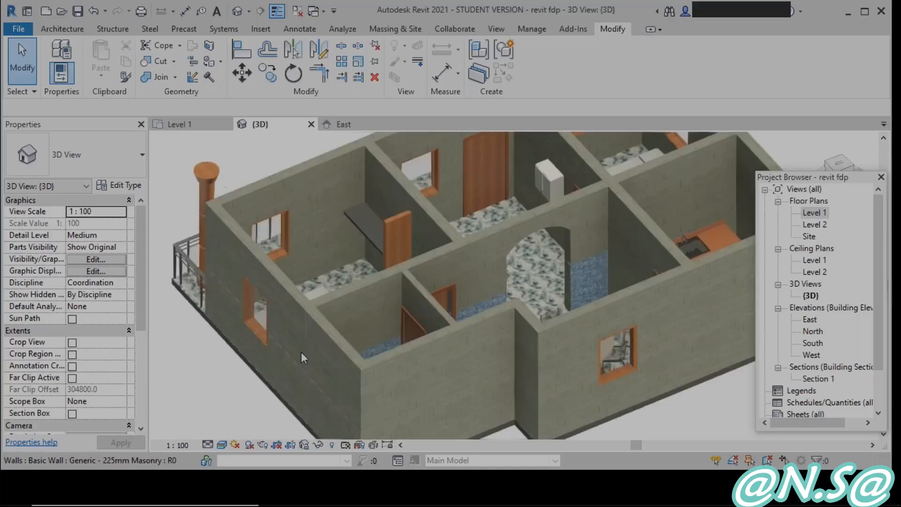
{"action": "scroll", "coordinate": [291, 338], "scroll_direction": "down", "scroll_amount": 6}
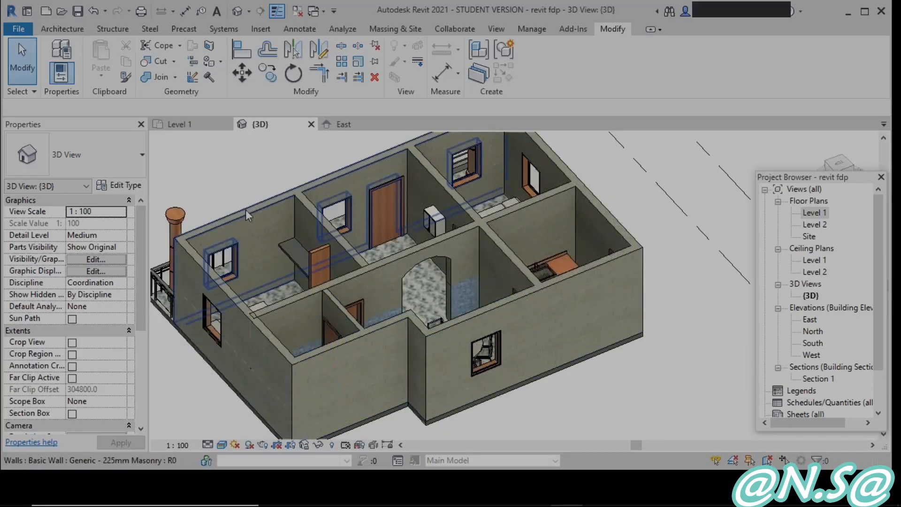
Step: Look through the project materials offered by the Paint tool for a suitable wall paint
{"action": "left_click", "coordinate": [220, 62]}
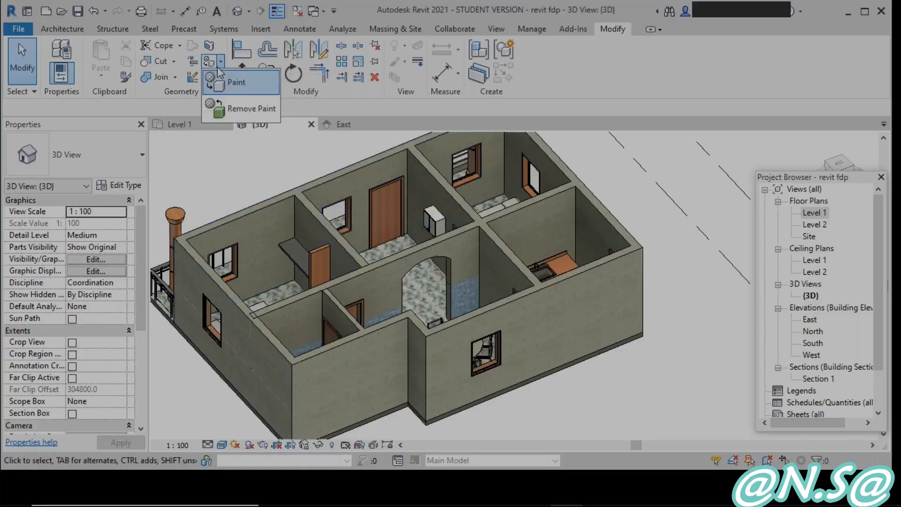
{"action": "left_click", "coordinate": [234, 87]}
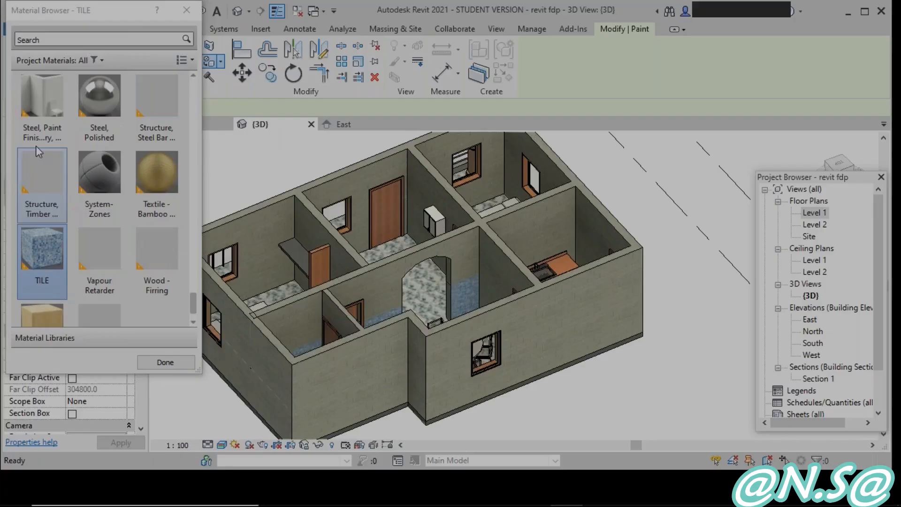
{"action": "scroll", "coordinate": [120, 238], "scroll_direction": "down", "scroll_amount": 1}
{"action": "scroll", "coordinate": [121, 244], "scroll_direction": "up", "scroll_amount": 20}
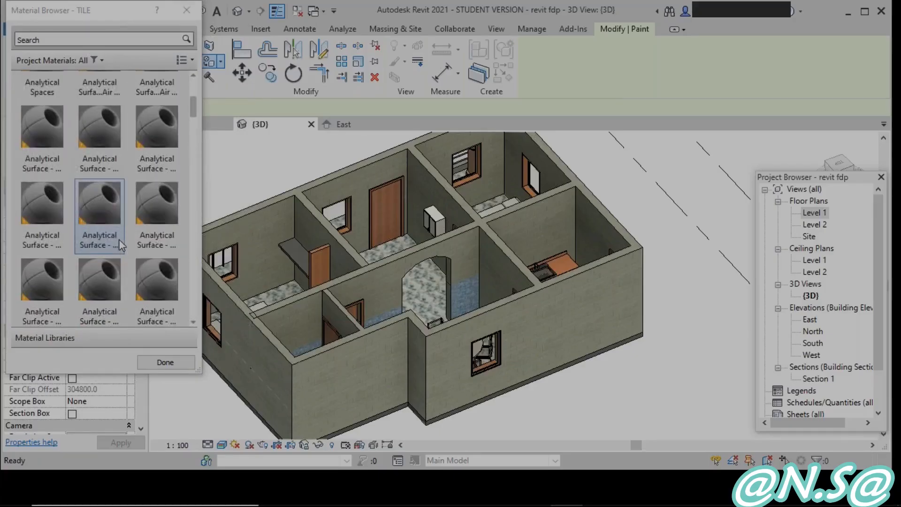
{"action": "scroll", "coordinate": [121, 244], "scroll_direction": "up", "scroll_amount": 2}
{"action": "scroll", "coordinate": [121, 244], "scroll_direction": "down", "scroll_amount": 12}
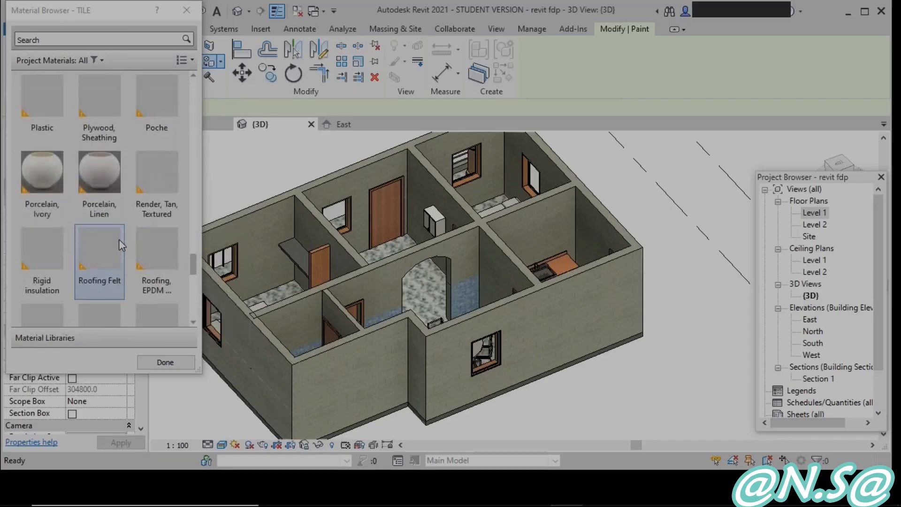
{"action": "scroll", "coordinate": [121, 244], "scroll_direction": "down", "scroll_amount": 5}
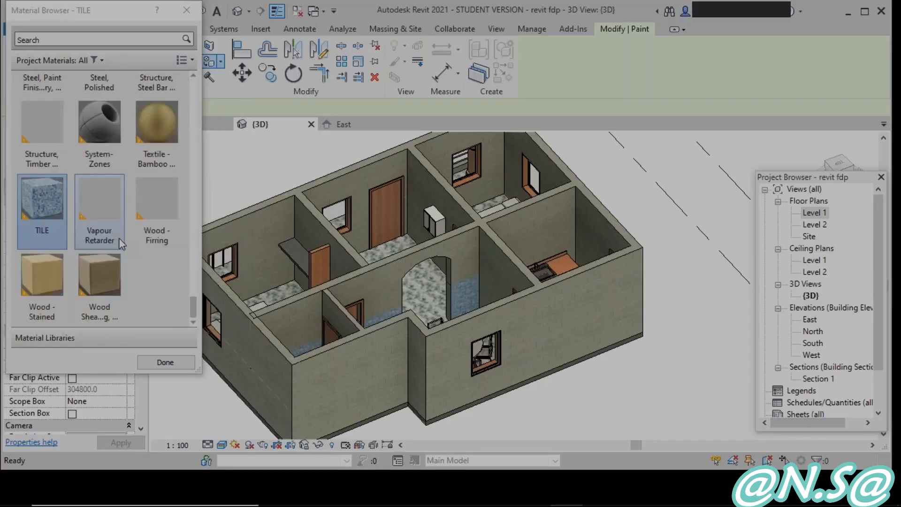
{"action": "scroll", "coordinate": [121, 244], "scroll_direction": "up", "scroll_amount": 10}
{"action": "left_click", "coordinate": [193, 18]}
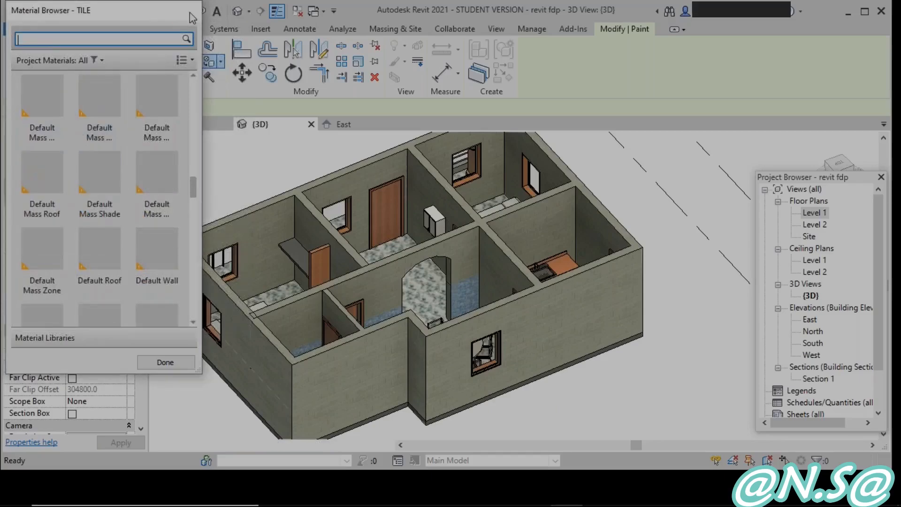
{"action": "left_click", "coordinate": [192, 18]}
Step: Create a new project material and name it PAINT-1
{"action": "left_click", "coordinate": [532, 28]}
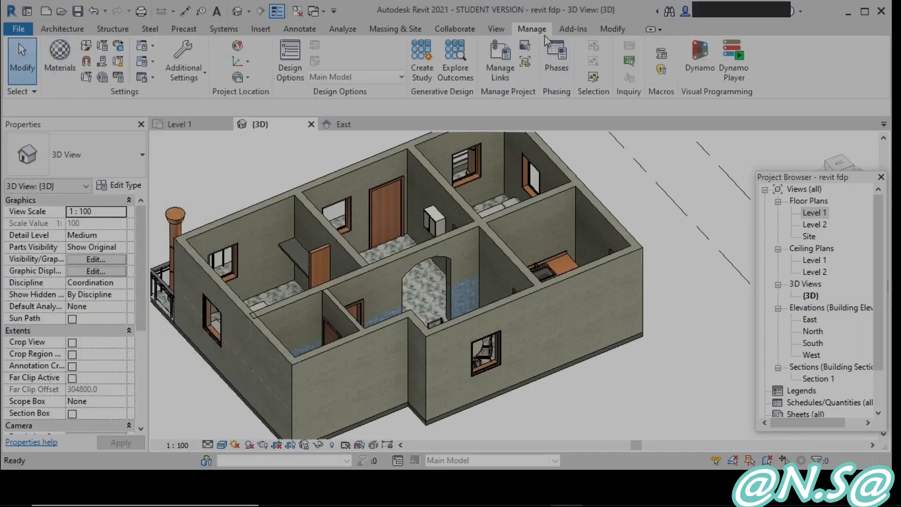
{"action": "left_click", "coordinate": [51, 60]}
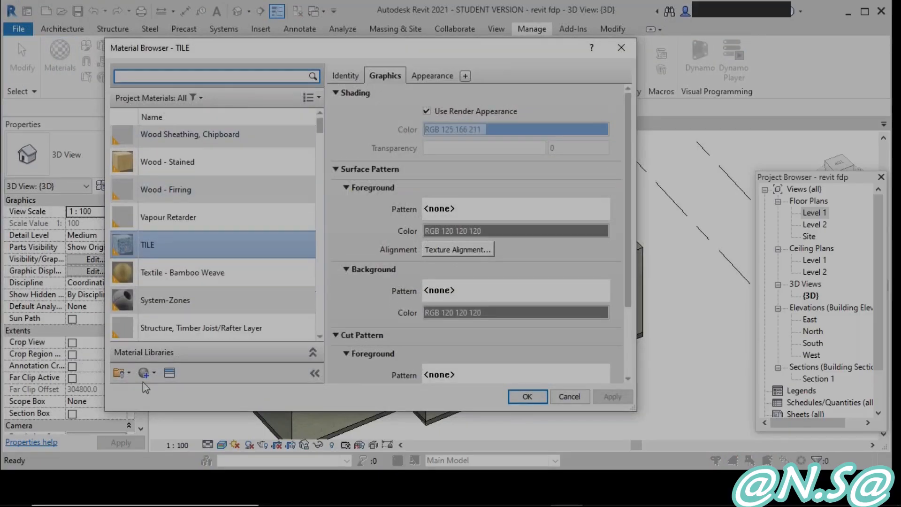
{"action": "left_click", "coordinate": [154, 373]}
{"action": "left_click", "coordinate": [200, 390]}
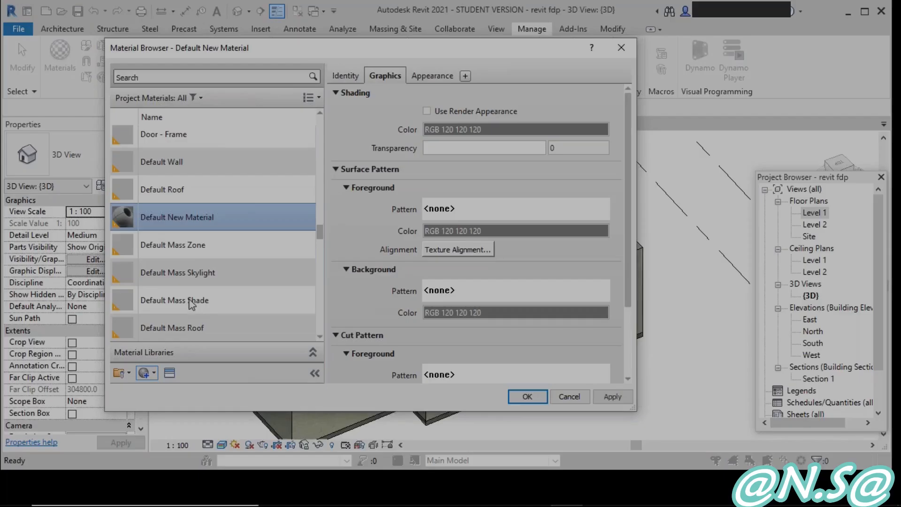
{"action": "right_click", "coordinate": [200, 222]}
{"action": "left_click", "coordinate": [220, 257]}
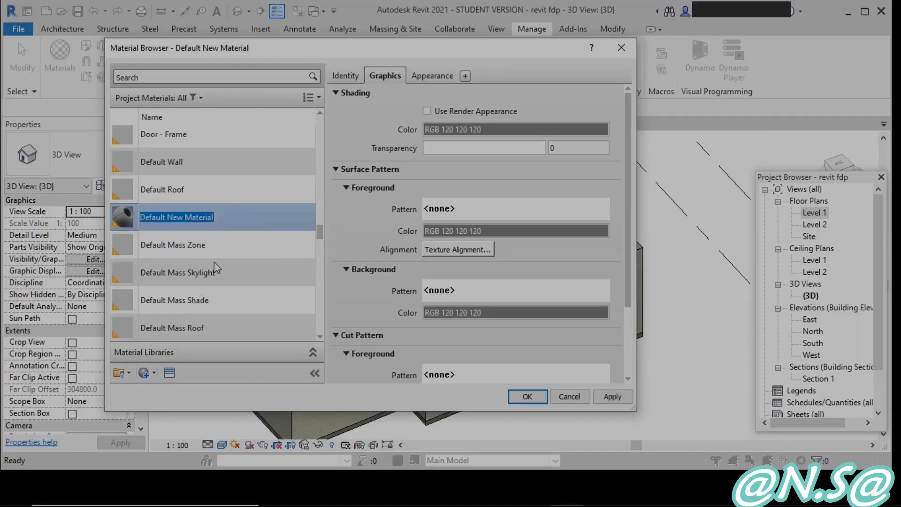
{"action": "type", "text": "PAI"}
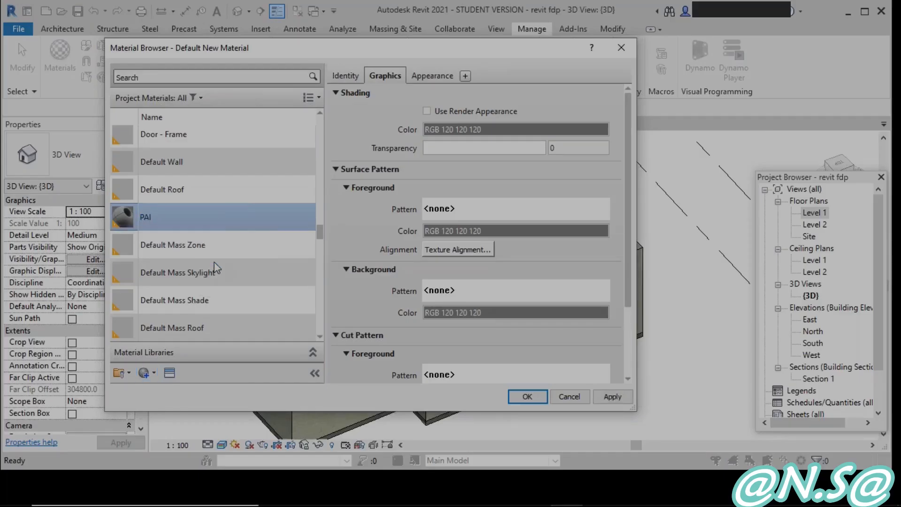
{"action": "type", "text": "NT0"}
{"action": "key", "text": "BackSpace"}
{"action": "type", "text": "-1"}
Step: Search the appearance assets for PAINT and show the Wall Paint category of the Appearance Library
{"action": "left_click", "coordinate": [170, 375]}
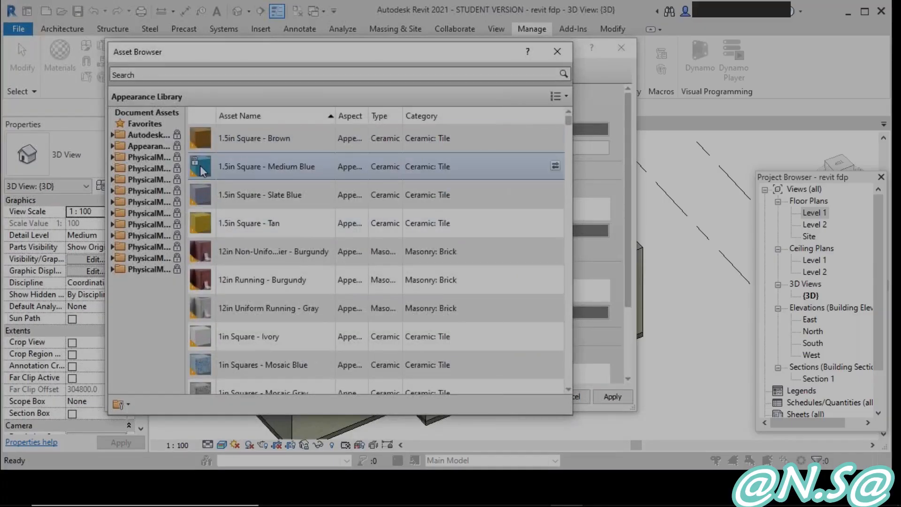
{"action": "left_click", "coordinate": [200, 72]}
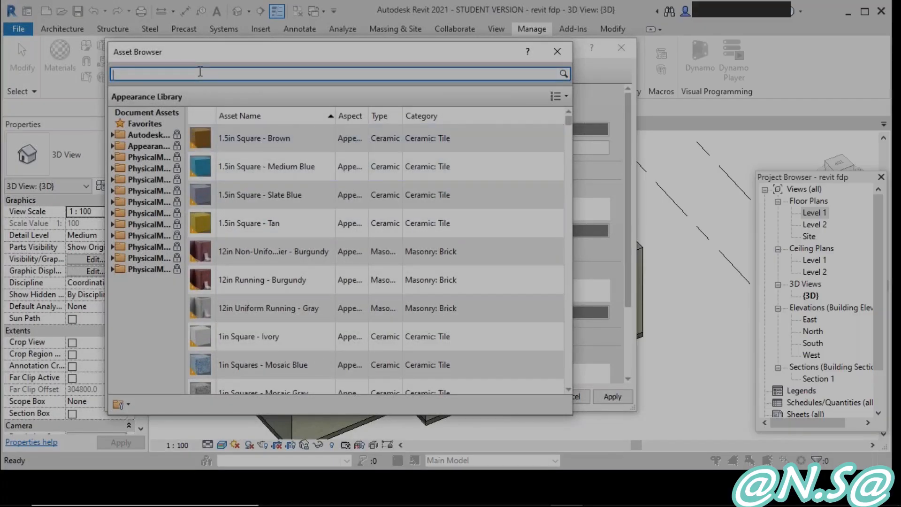
{"action": "type", "text": "PAINT"}
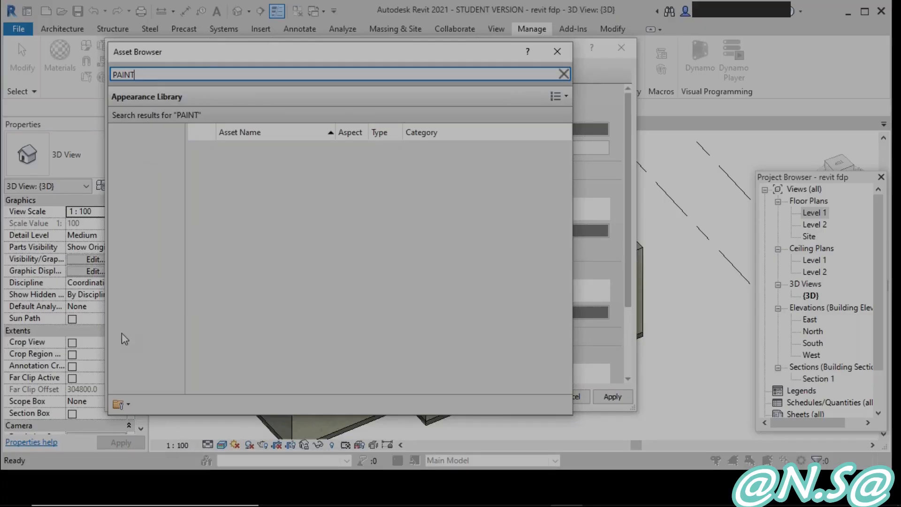
{"action": "left_click", "coordinate": [152, 252]}
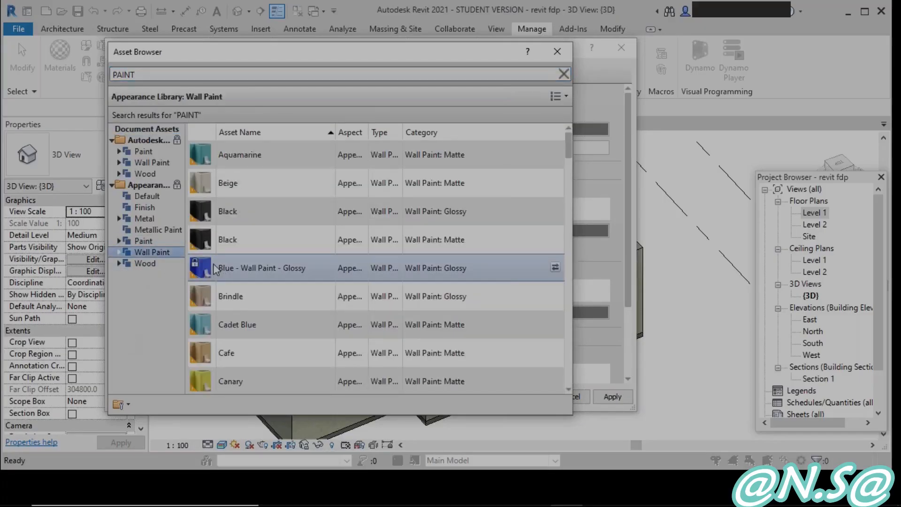
Step: Assign the glossy Dark Cyan wall paint asset as the appearance of the PAINT-1 material
{"action": "scroll", "coordinate": [264, 295], "scroll_direction": "down", "scroll_amount": 10}
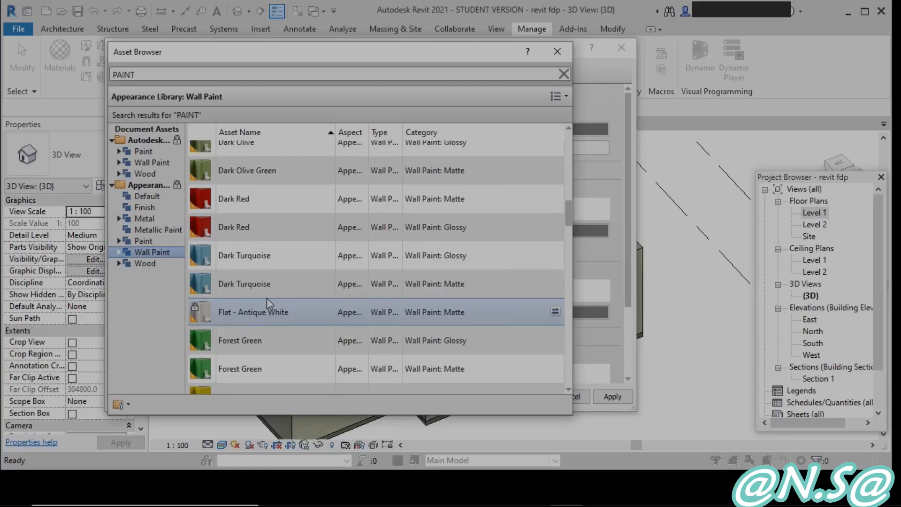
{"action": "scroll", "coordinate": [266, 298], "scroll_direction": "down", "scroll_amount": 3}
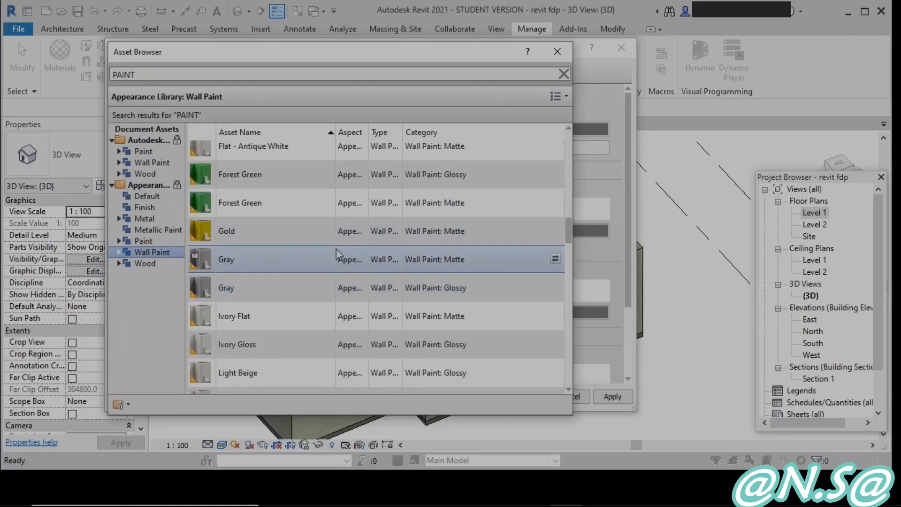
{"action": "scroll", "coordinate": [292, 237], "scroll_direction": "up", "scroll_amount": 6}
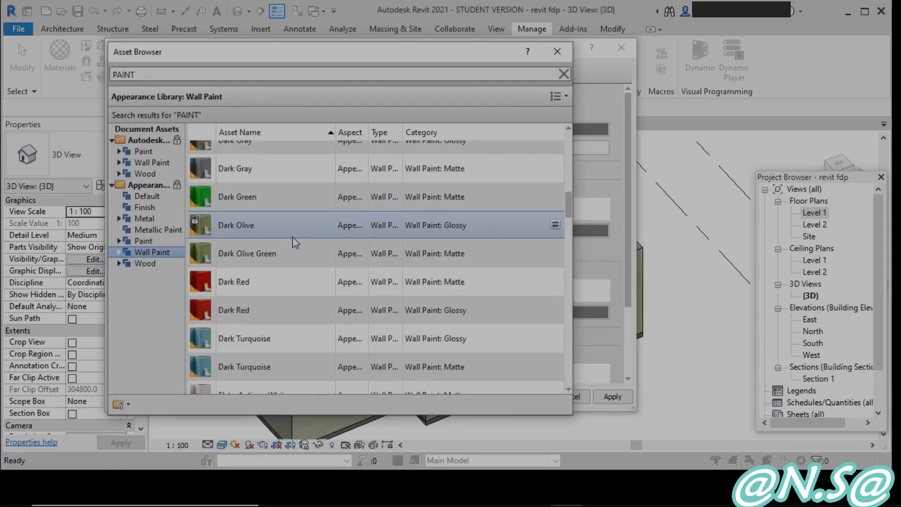
{"action": "scroll", "coordinate": [436, 328], "scroll_direction": "up", "scroll_amount": 2}
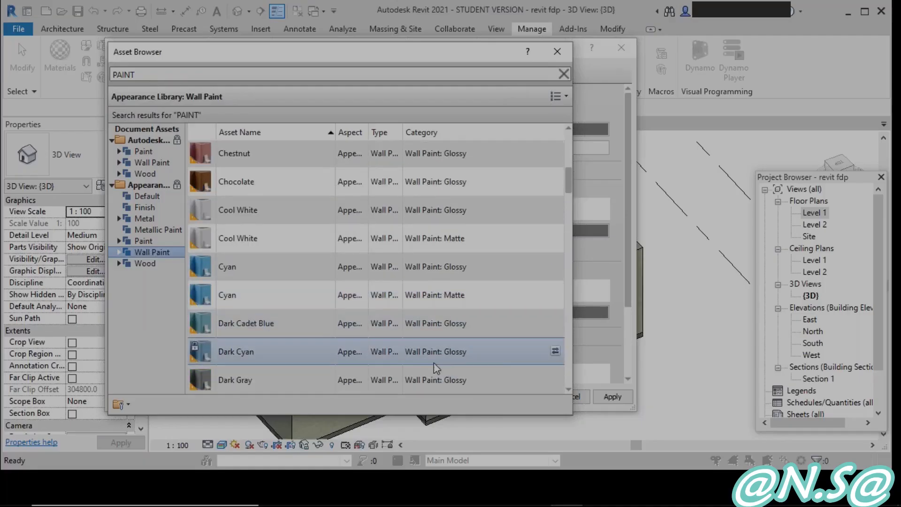
{"action": "scroll", "coordinate": [438, 337], "scroll_direction": "down", "scroll_amount": 6}
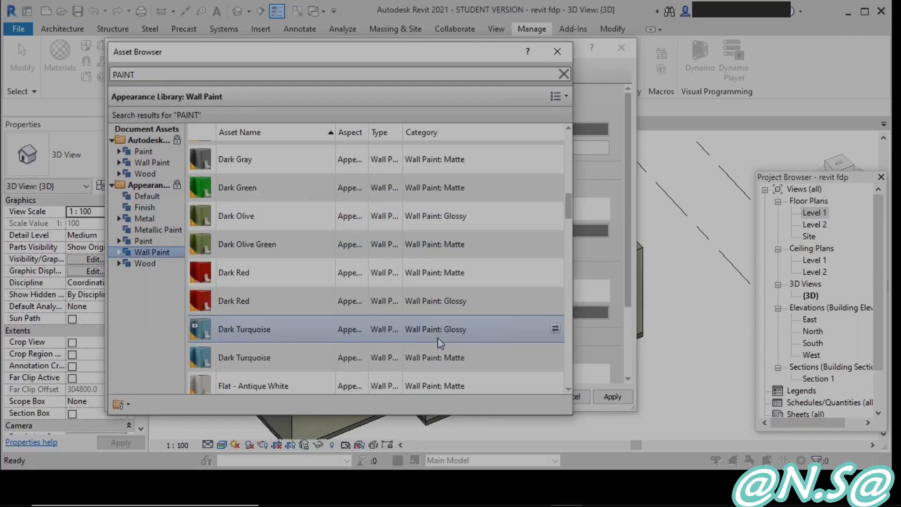
{"action": "scroll", "coordinate": [421, 221], "scroll_direction": "up", "scroll_amount": 2}
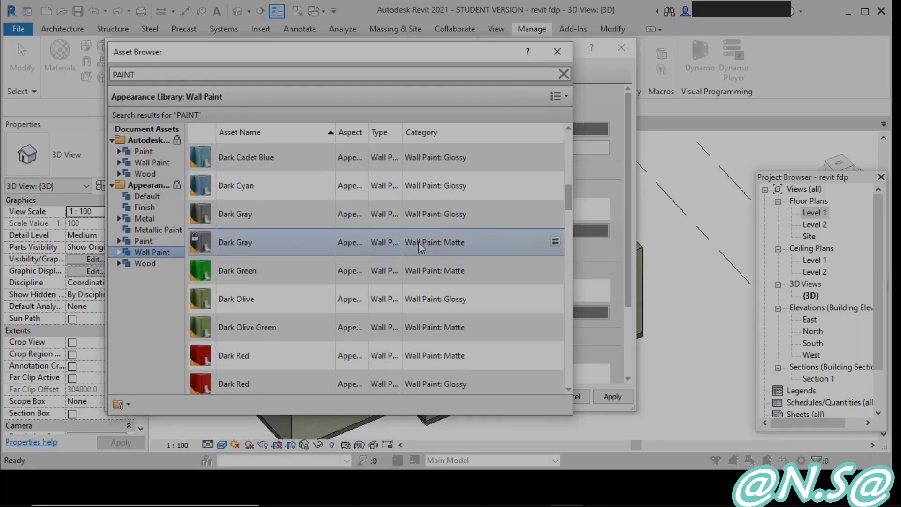
{"action": "double_click", "coordinate": [457, 188]}
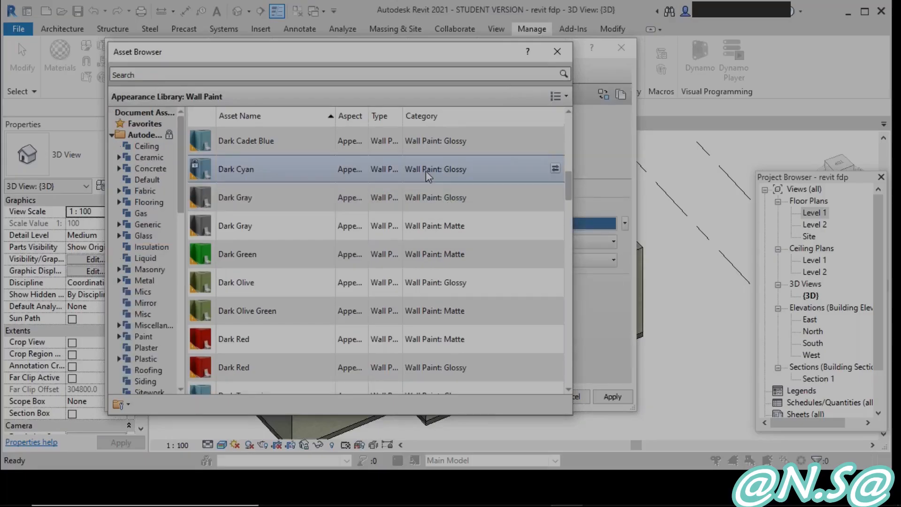
{"action": "scroll", "coordinate": [426, 172], "scroll_direction": "up", "scroll_amount": 1}
{"action": "left_click_drag", "start_coordinate": [384, 63], "coordinate": [337, 258]}
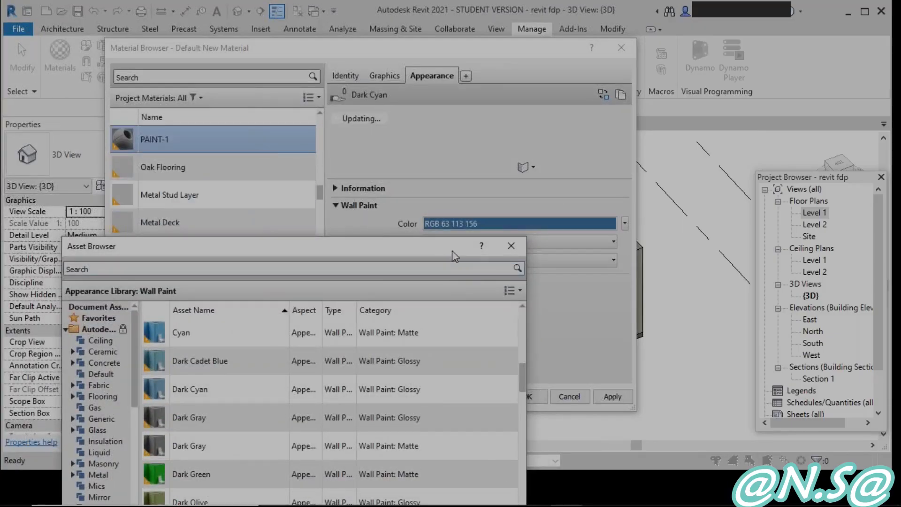
{"action": "left_click", "coordinate": [511, 246]}
Step: Create a second new project material and name it PAINT-2
{"action": "left_click", "coordinate": [154, 373]}
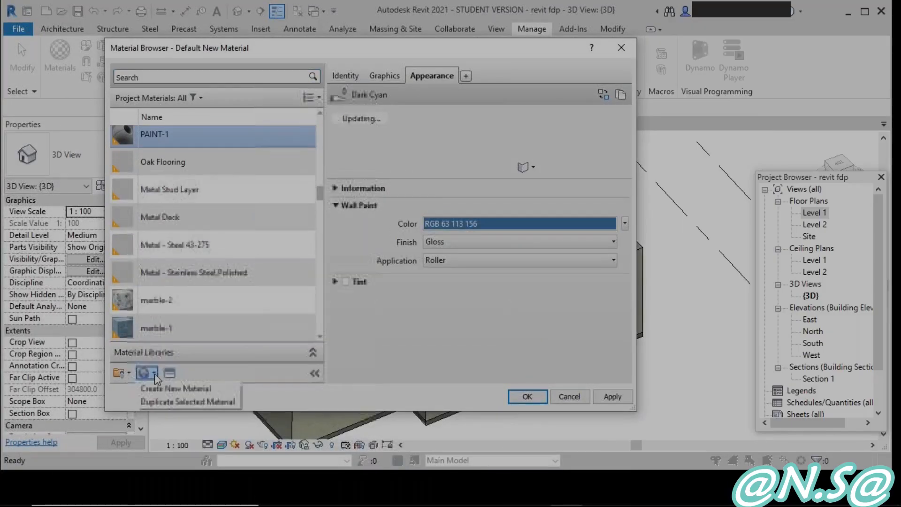
{"action": "left_click", "coordinate": [156, 389]}
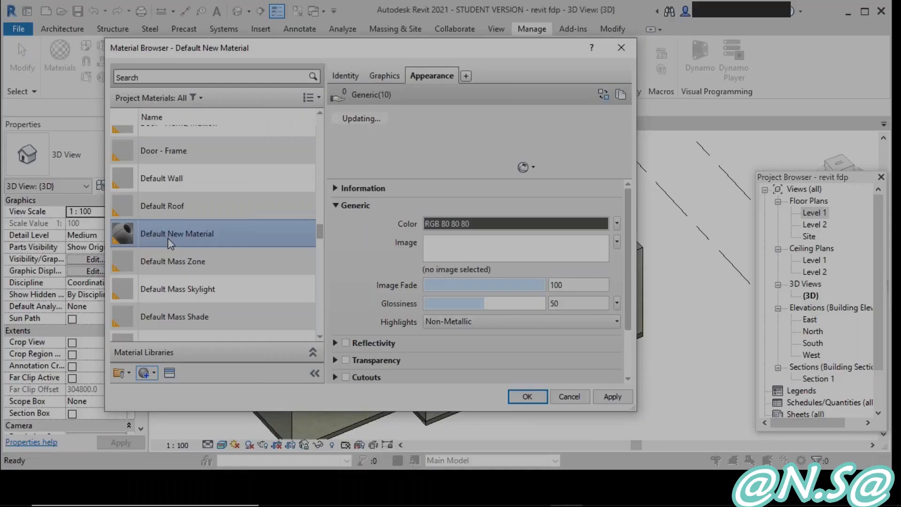
{"action": "scroll", "coordinate": [167, 276], "scroll_direction": "up", "scroll_amount": 3}
{"action": "scroll", "coordinate": [167, 294], "scroll_direction": "down", "scroll_amount": 1}
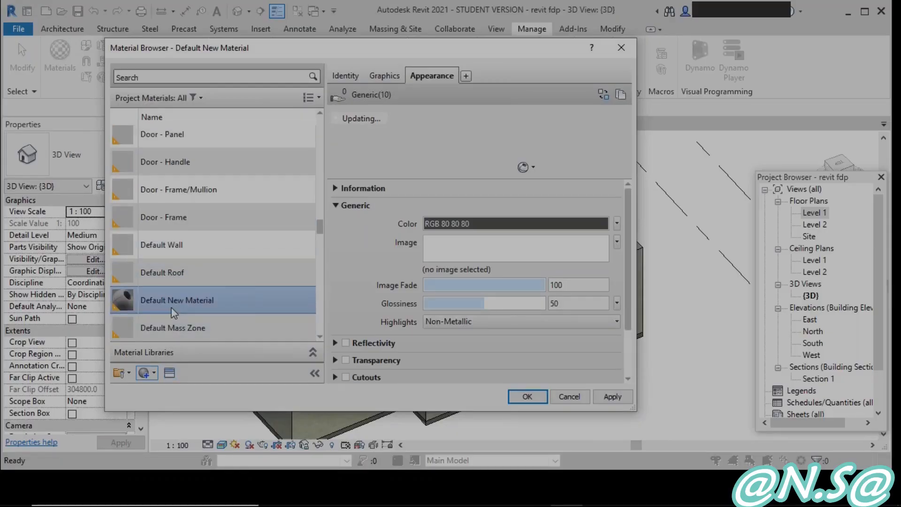
{"action": "right_click", "coordinate": [193, 300]}
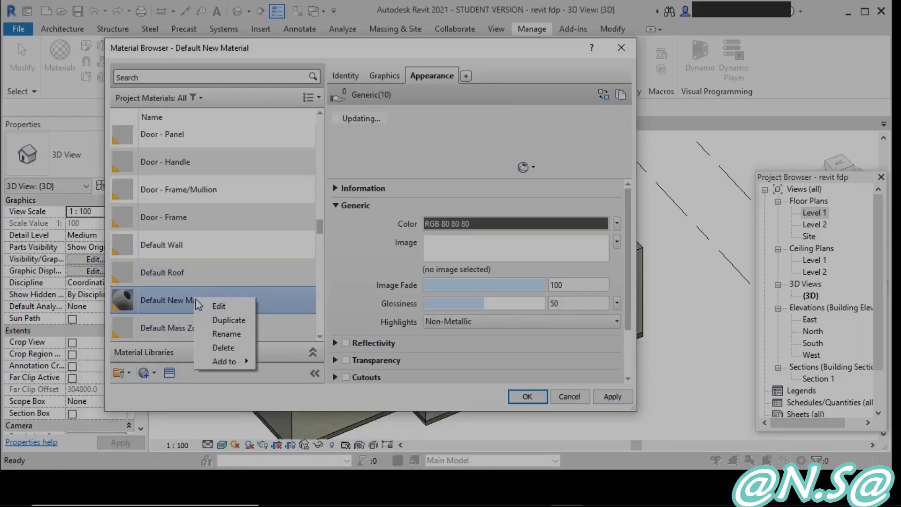
{"action": "left_click", "coordinate": [224, 334]}
{"action": "type", "text": "P"}
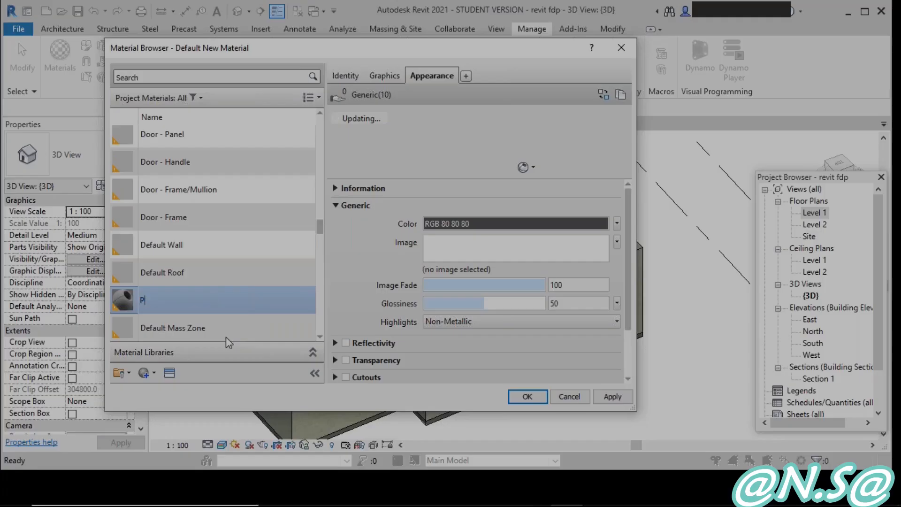
{"action": "type", "text": "AINT-2"}
Step: Assign the matte Forest Green wall paint asset from the Appearance Library as the appearance of the PAINT-2 material
{"action": "left_click", "coordinate": [170, 373]}
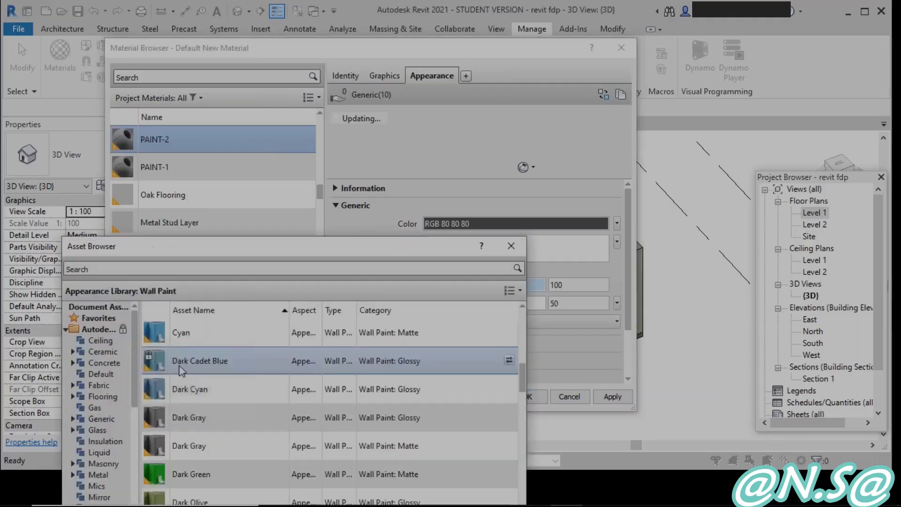
{"action": "left_click_drag", "start_coordinate": [225, 249], "coordinate": [218, 59]}
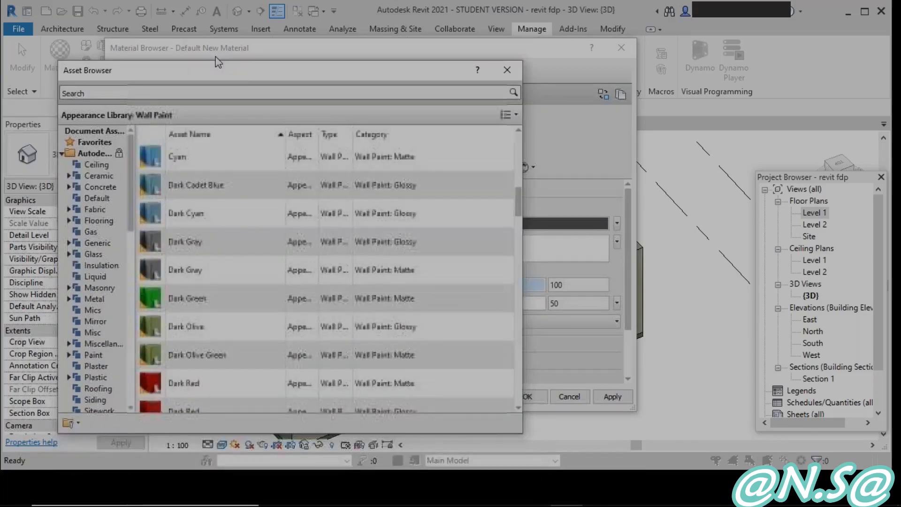
{"action": "scroll", "coordinate": [309, 324], "scroll_direction": "down", "scroll_amount": 3}
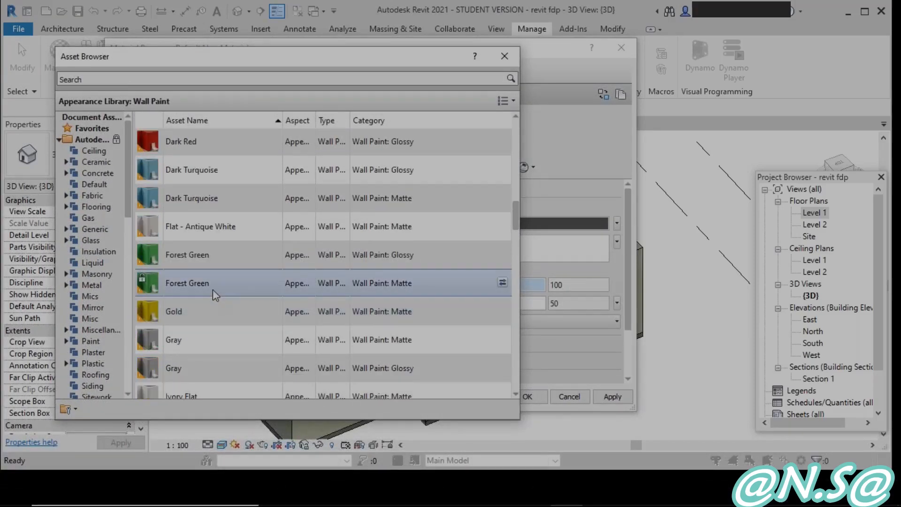
{"action": "double_click", "coordinate": [344, 284]}
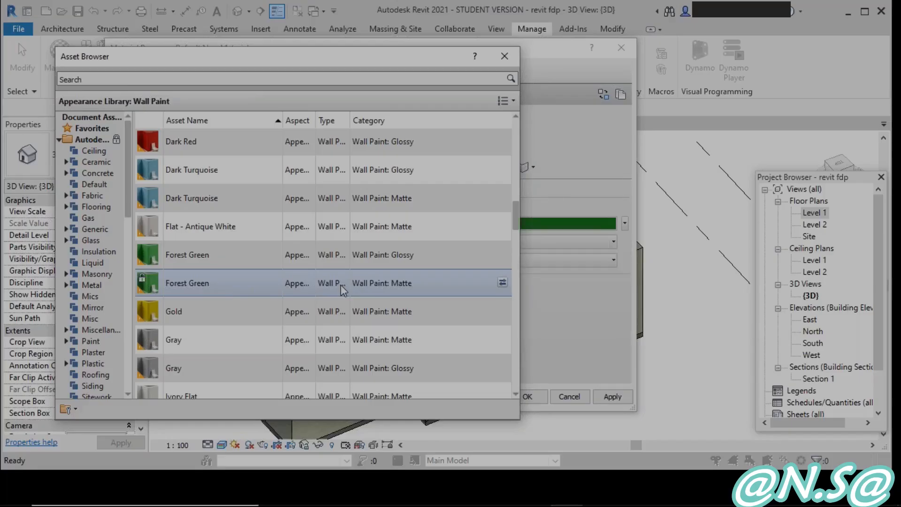
{"action": "left_click", "coordinate": [505, 56]}
Step: Turn on Use Render Appearance for the shading of PAINT-2 and PAINT-1, applying the change to PAINT-2
{"action": "left_click", "coordinate": [383, 76]}
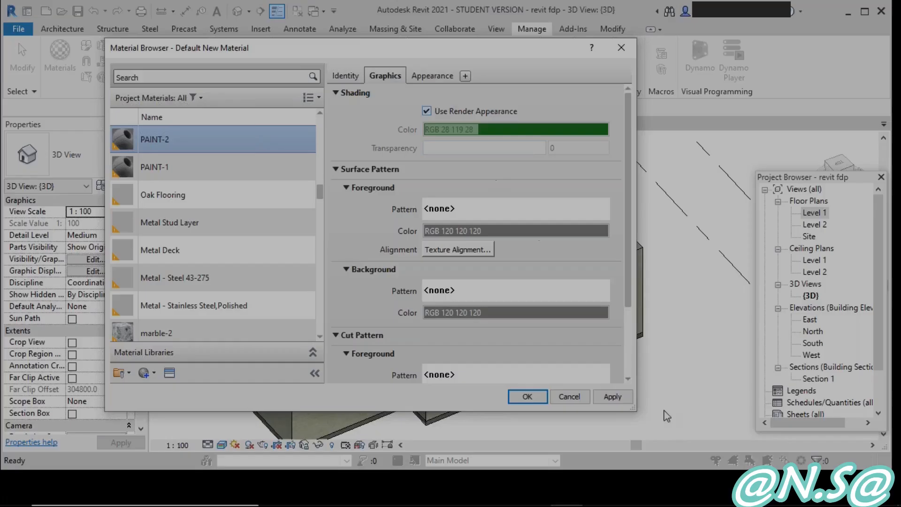
{"action": "left_click", "coordinate": [610, 399]}
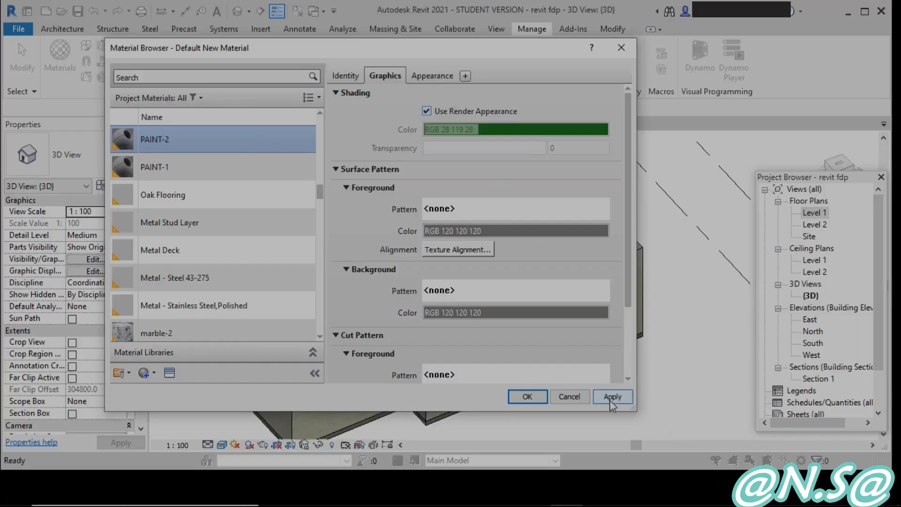
{"action": "left_click", "coordinate": [238, 169]}
{"action": "left_click", "coordinate": [436, 112]}
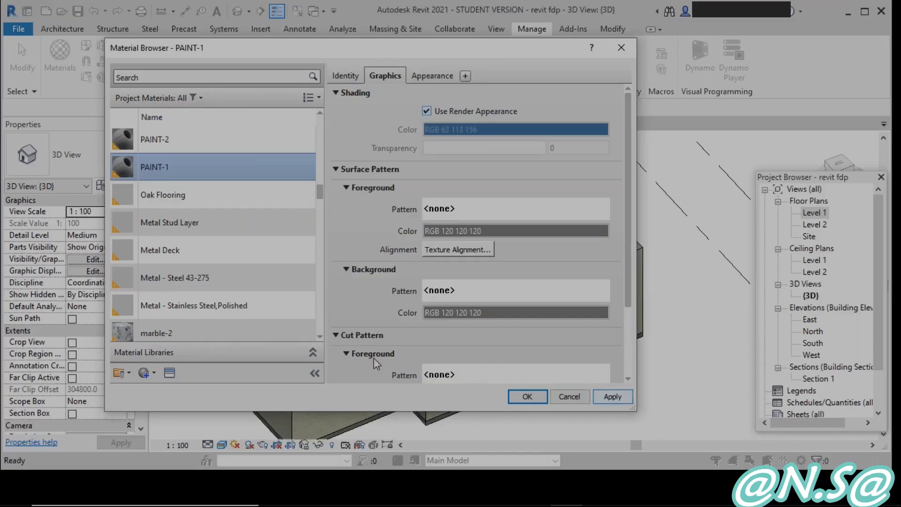
Step: Create a third new project material and name it PAINT-3
{"action": "left_click", "coordinate": [157, 378]}
{"action": "left_click", "coordinate": [193, 402]}
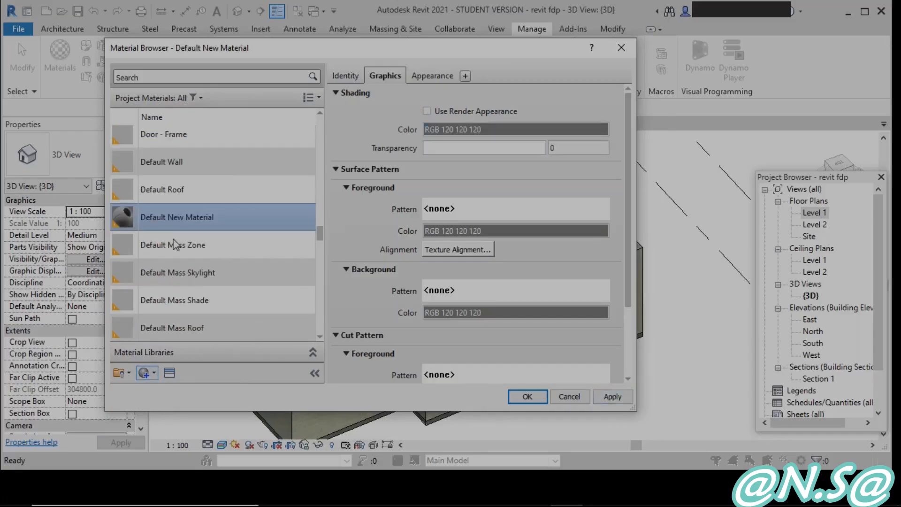
{"action": "right_click", "coordinate": [177, 230]}
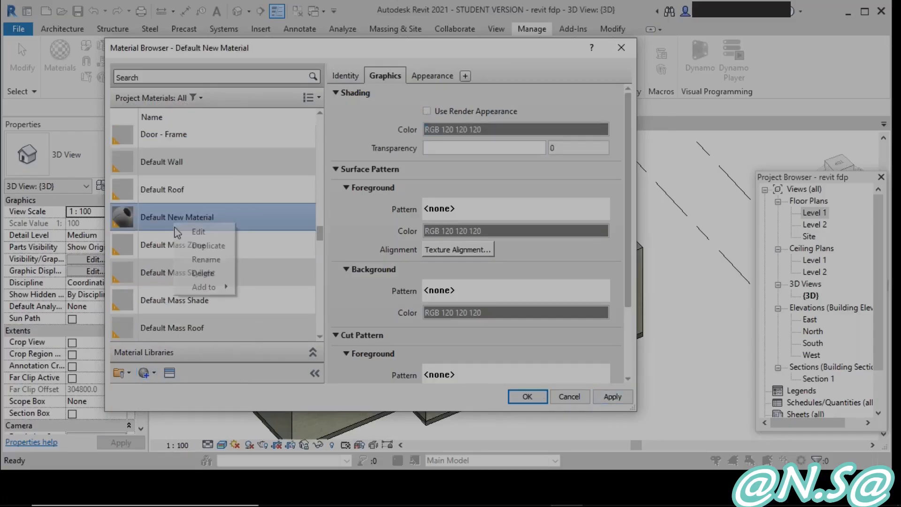
{"action": "left_click", "coordinate": [197, 260]}
{"action": "type", "text": "P"}
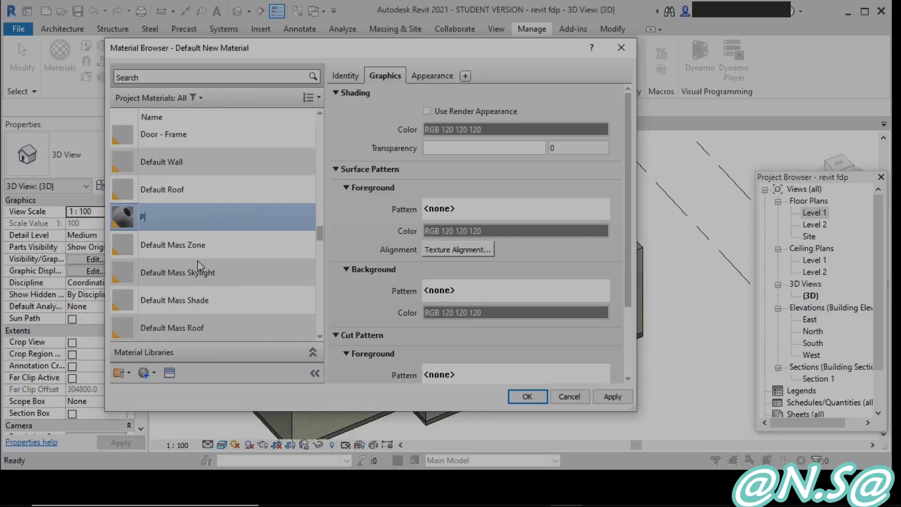
{"action": "type", "text": "AINT-3"}
Step: Look through the Wall Paint, Paint, Finish, Plastic and Masonry categories of the asset libraries for an appearance for PAINT-3
{"action": "left_click", "coordinate": [167, 374]}
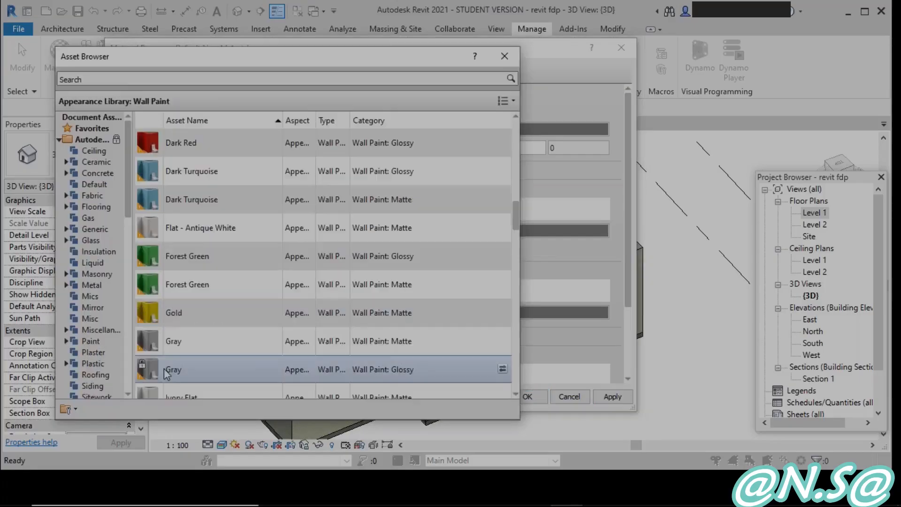
{"action": "scroll", "coordinate": [95, 348], "scroll_direction": "down", "scroll_amount": 1}
{"action": "scroll", "coordinate": [94, 348], "scroll_direction": "down", "scroll_amount": 3}
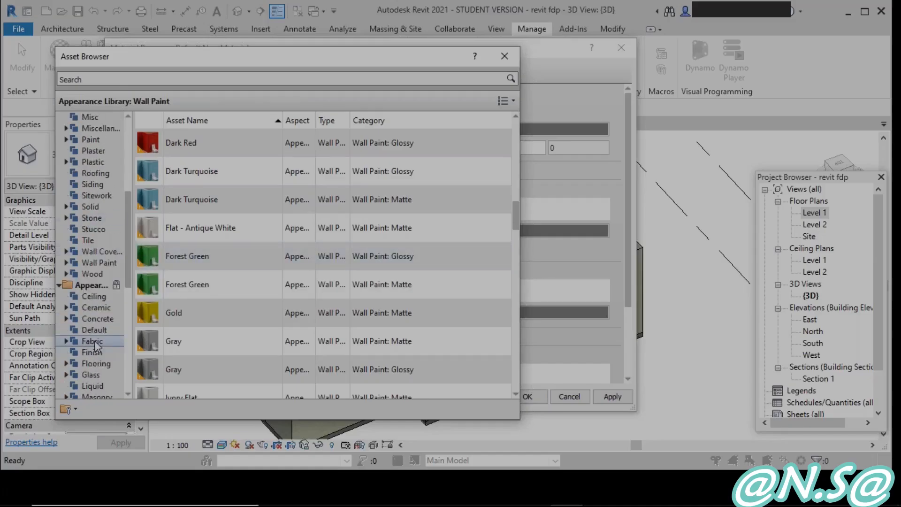
{"action": "left_click", "coordinate": [99, 263]}
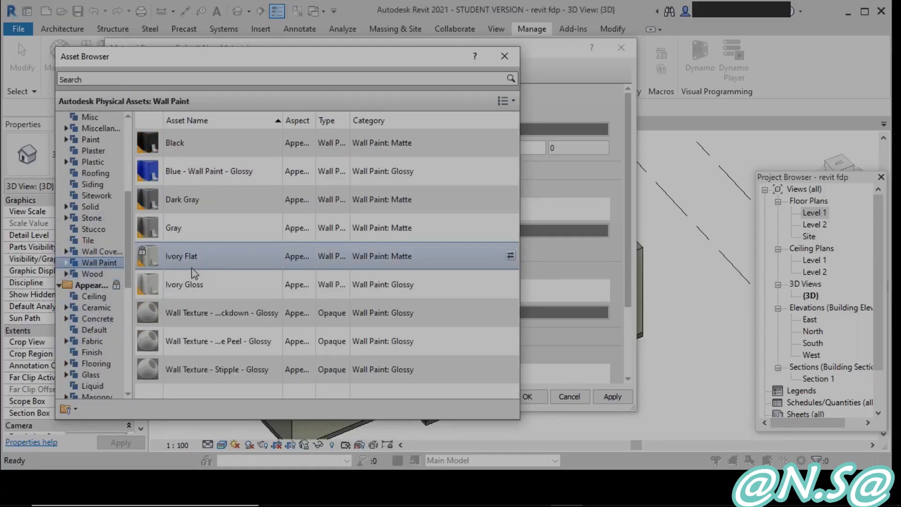
{"action": "left_click", "coordinate": [90, 139]}
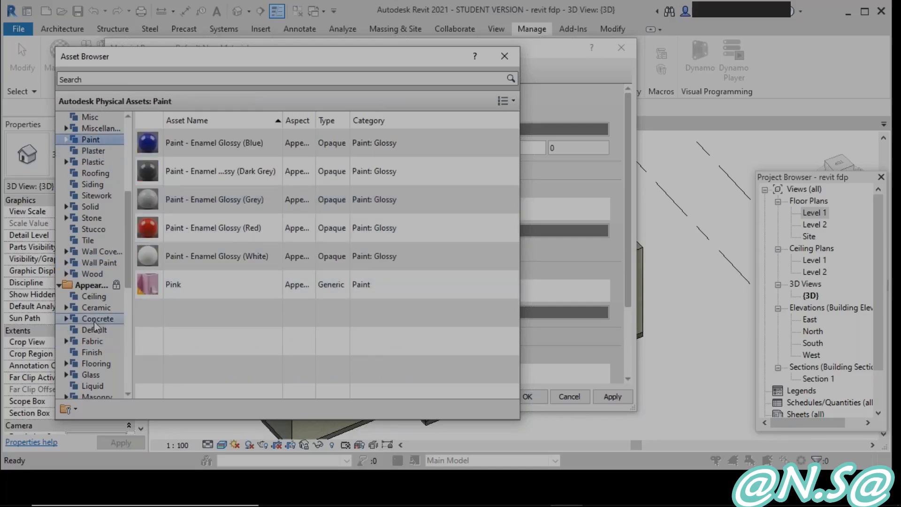
{"action": "scroll", "coordinate": [97, 329], "scroll_direction": "down", "scroll_amount": 3}
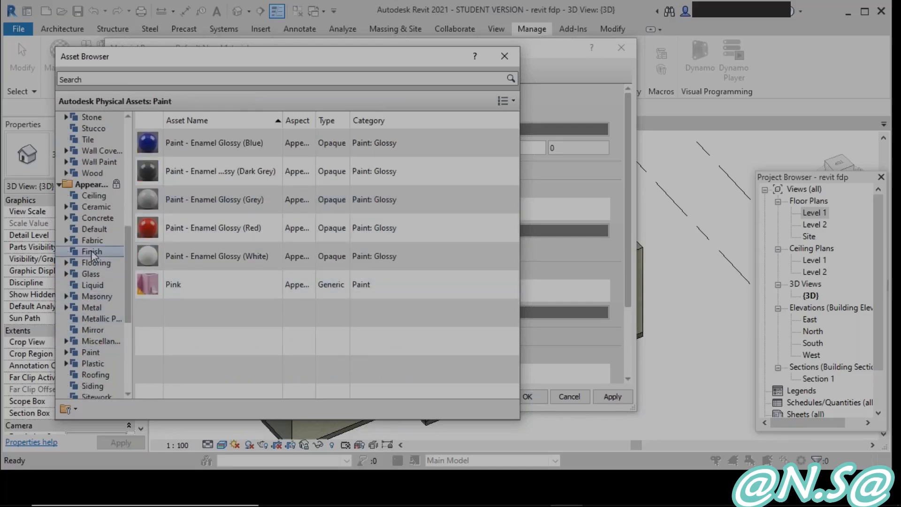
{"action": "left_click", "coordinate": [91, 251]}
{"action": "scroll", "coordinate": [253, 360], "scroll_direction": "down", "scroll_amount": 1}
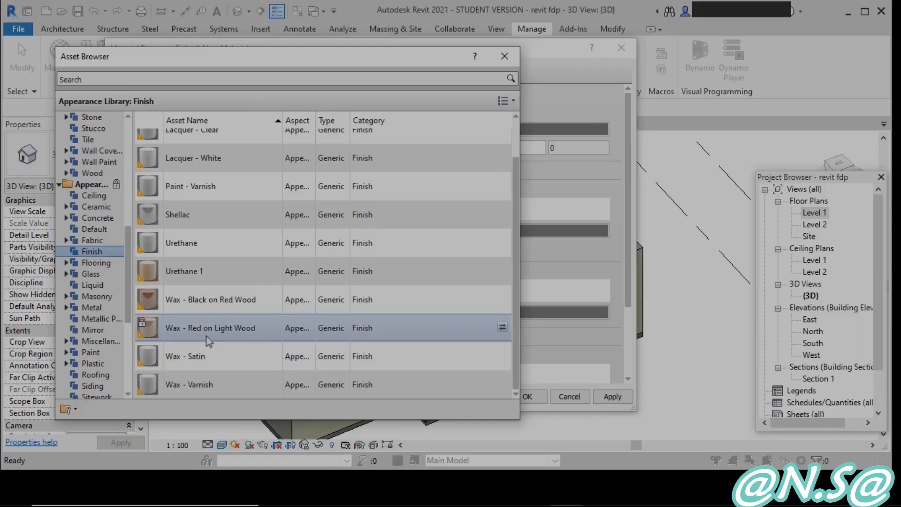
{"action": "scroll", "coordinate": [107, 363], "scroll_direction": "down", "scroll_amount": 3}
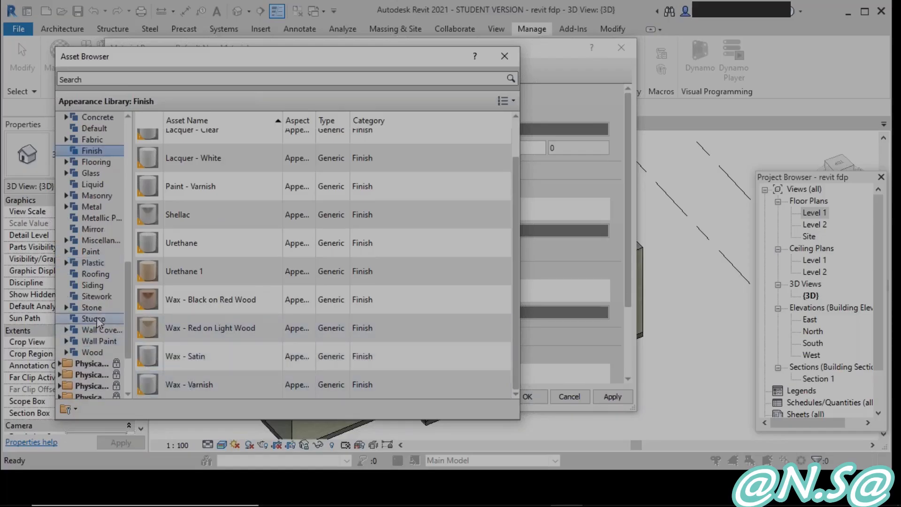
{"action": "left_click", "coordinate": [99, 262]}
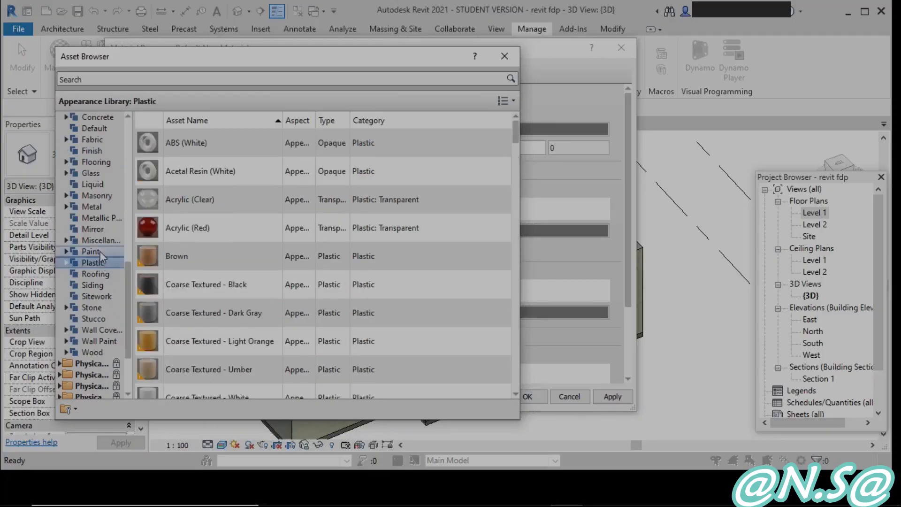
{"action": "left_click", "coordinate": [100, 251]}
{"action": "scroll", "coordinate": [215, 281], "scroll_direction": "down", "scroll_amount": 3}
{"action": "scroll", "coordinate": [215, 279], "scroll_direction": "down", "scroll_amount": 5}
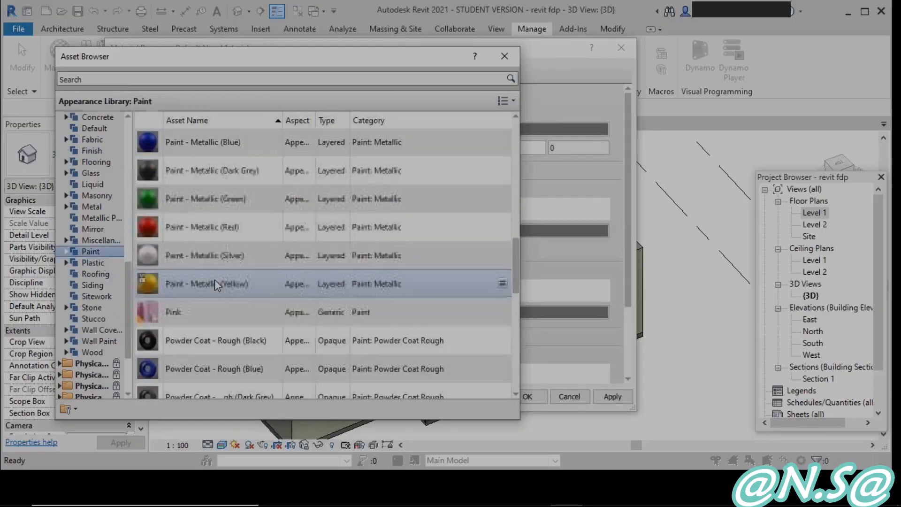
{"action": "scroll", "coordinate": [215, 300], "scroll_direction": "up", "scroll_amount": 2}
{"action": "scroll", "coordinate": [82, 286], "scroll_direction": "up", "scroll_amount": 4}
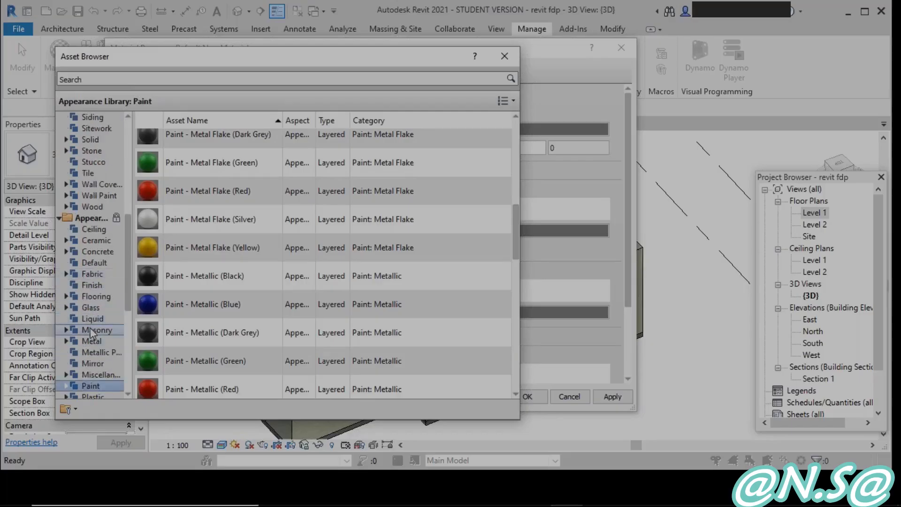
{"action": "left_click", "coordinate": [92, 332]}
{"action": "scroll", "coordinate": [88, 310], "scroll_direction": "up", "scroll_amount": 4}
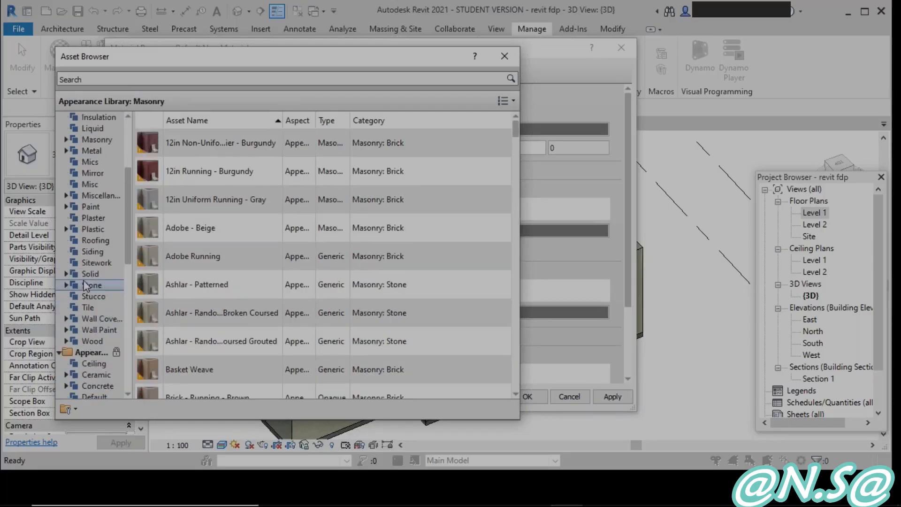
Step: Assign the Pink asset from the Paint category of Autodesk Physical Assets as the appearance of the PAINT-3 material
{"action": "left_click", "coordinate": [97, 207]}
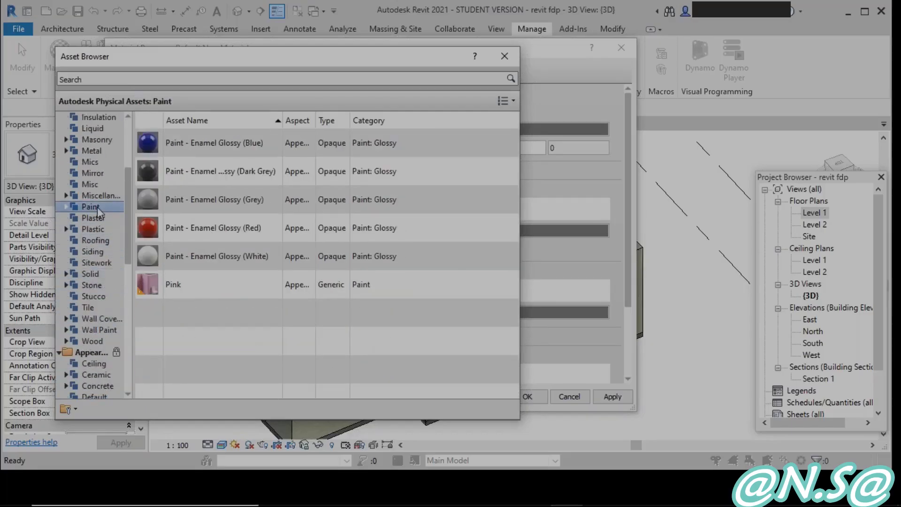
{"action": "double_click", "coordinate": [170, 288]}
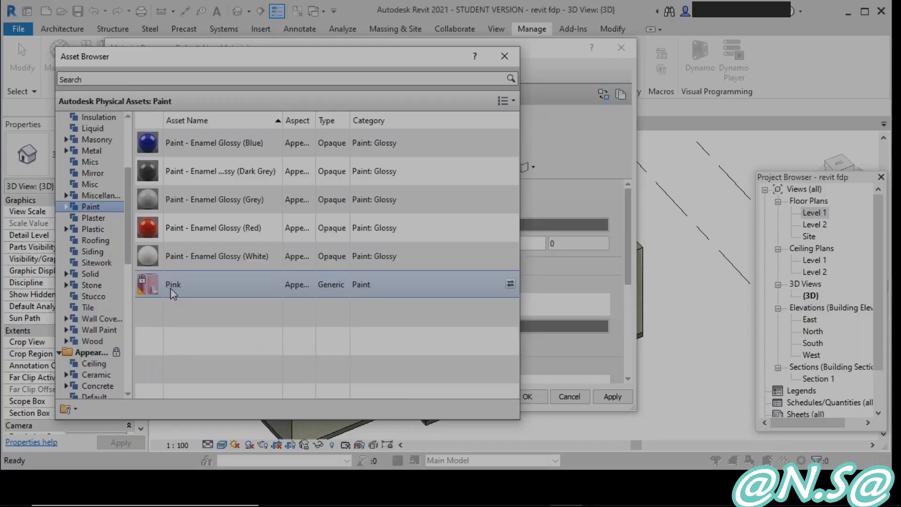
{"action": "left_click", "coordinate": [511, 59]}
Step: Turn on Use Render Appearance for the shading of PAINT-3, then apply the change and close the material browser
{"action": "left_click", "coordinate": [383, 75]}
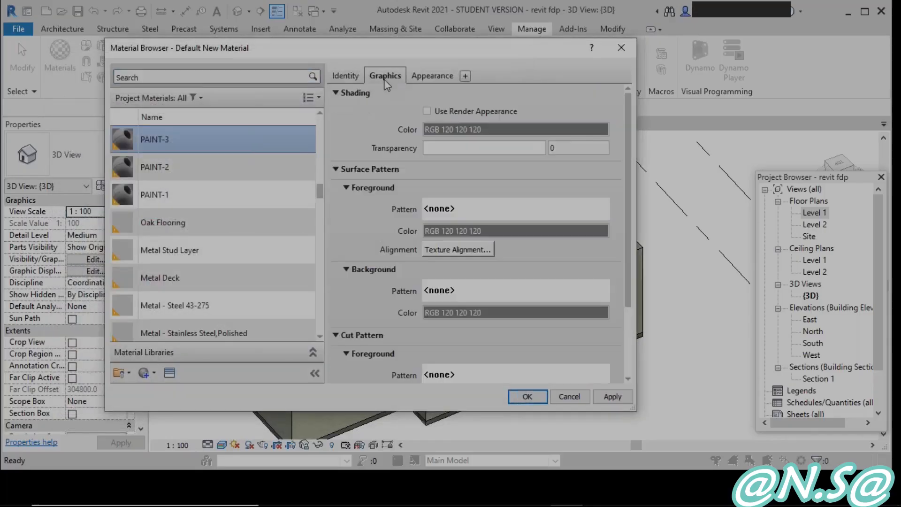
{"action": "left_click", "coordinate": [435, 113]}
{"action": "left_click", "coordinate": [612, 397]}
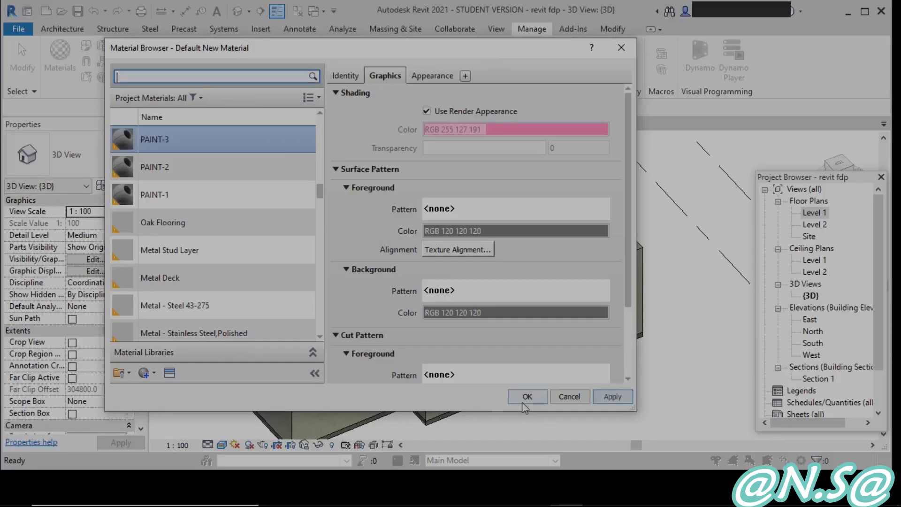
{"action": "left_click", "coordinate": [527, 396]}
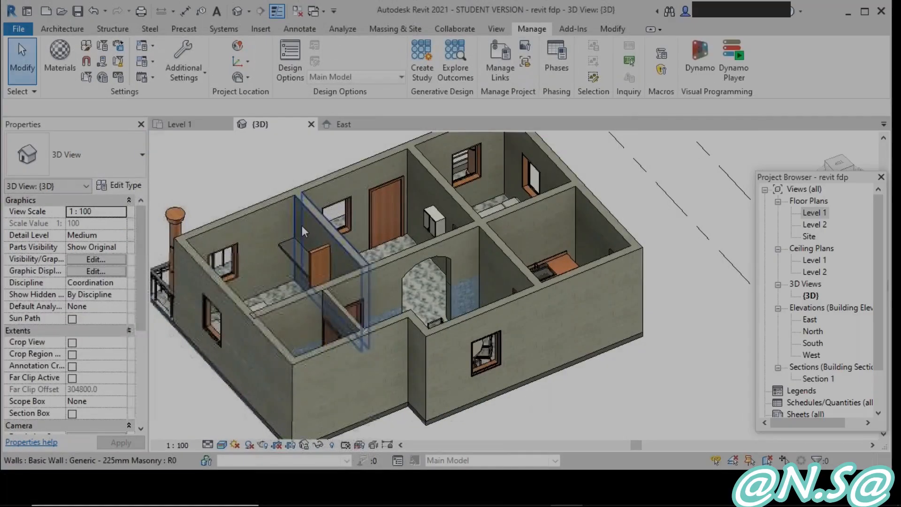
Step: Use the Paint tool to apply PAINT-1 to the inner face of the long rear exterior wall across the three back rooms
{"action": "left_click", "coordinate": [610, 30]}
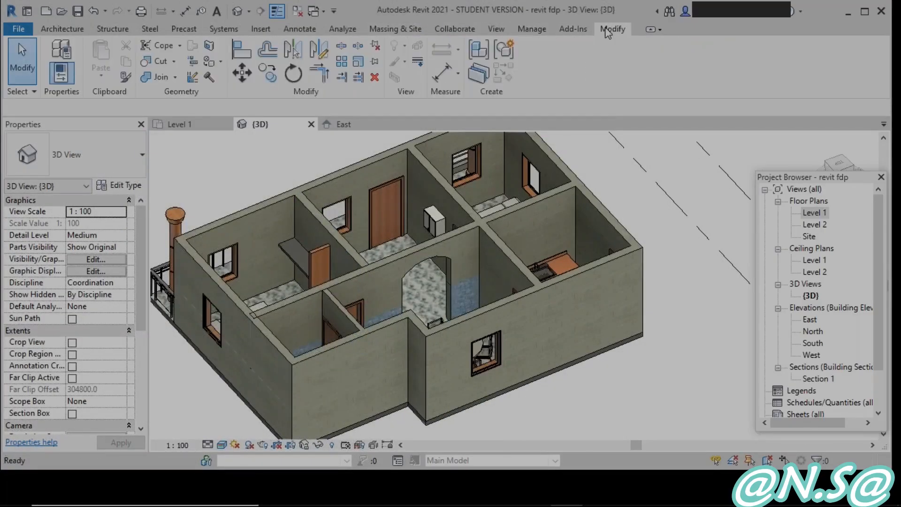
{"action": "left_click", "coordinate": [221, 66]}
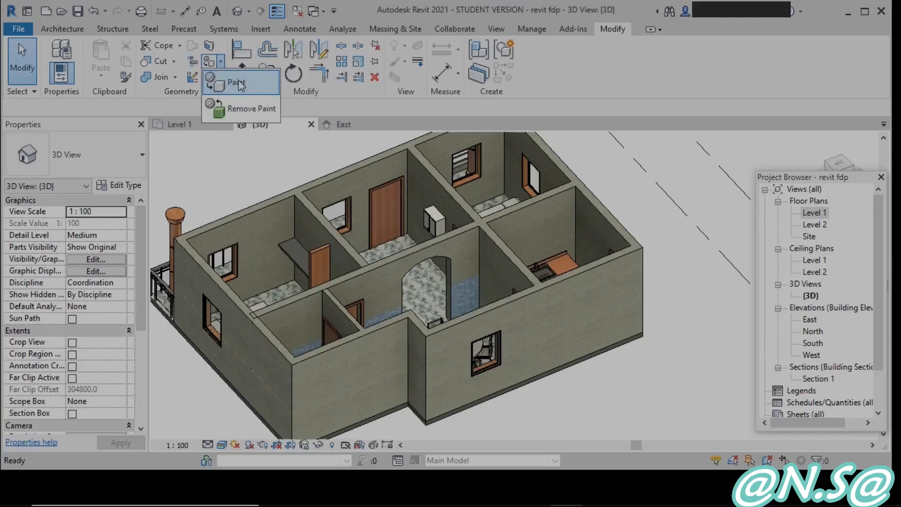
{"action": "left_click", "coordinate": [228, 95]}
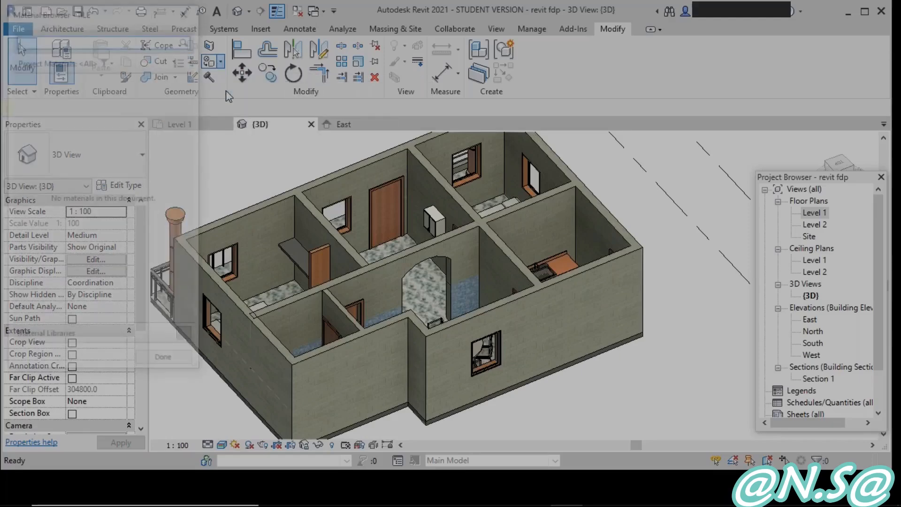
{"action": "scroll", "coordinate": [94, 249], "scroll_direction": "up", "scroll_amount": 3}
{"action": "scroll", "coordinate": [89, 253], "scroll_direction": "up", "scroll_amount": 5}
{"action": "scroll", "coordinate": [88, 252], "scroll_direction": "down", "scroll_amount": 5}
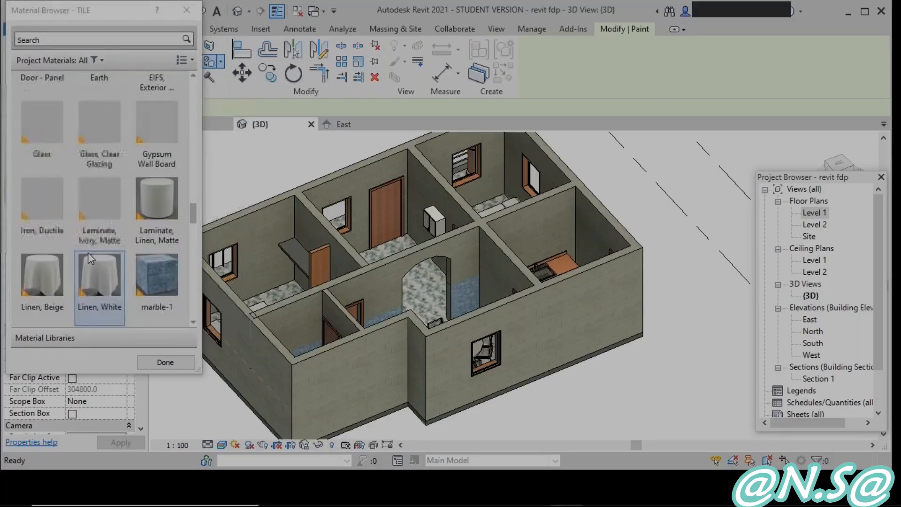
{"action": "scroll", "coordinate": [88, 253], "scroll_direction": "up", "scroll_amount": 3}
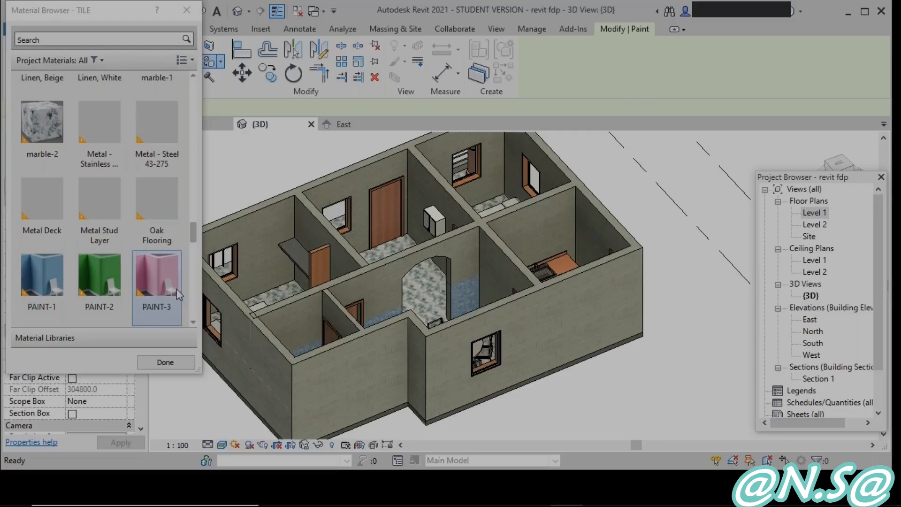
{"action": "left_click", "coordinate": [54, 288]}
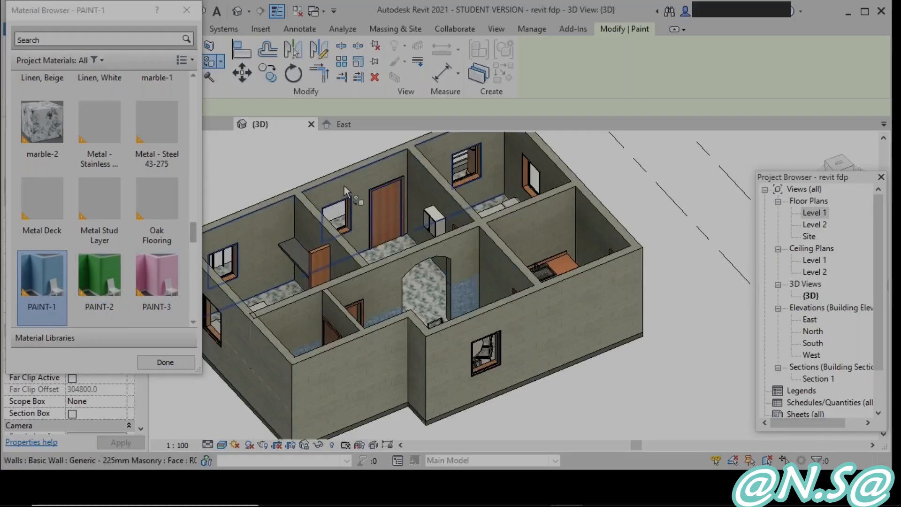
{"action": "scroll", "coordinate": [331, 193], "scroll_direction": "up", "scroll_amount": 3}
{"action": "middle_click_drag", "start_coordinate": [331, 192], "coordinate": [355, 196]}
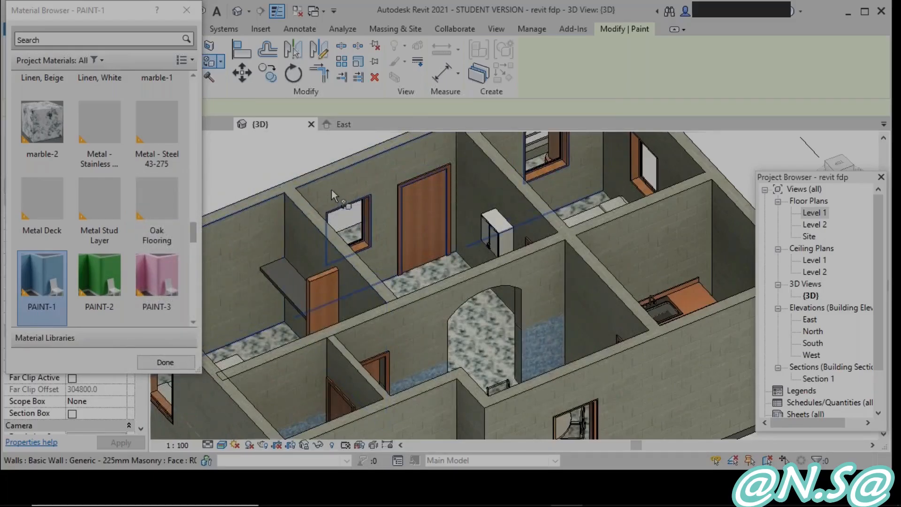
{"action": "left_click", "coordinate": [359, 177]}
{"action": "left_click", "coordinate": [263, 221]}
Step: Paint the partition wall behind the shelf in the first back room with PAINT-2
{"action": "left_click", "coordinate": [93, 295]}
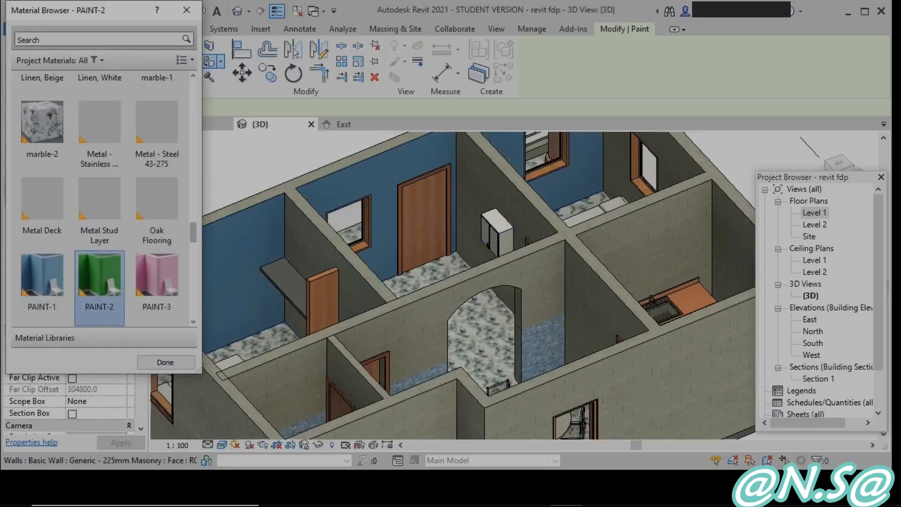
{"action": "left_click", "coordinate": [307, 242]}
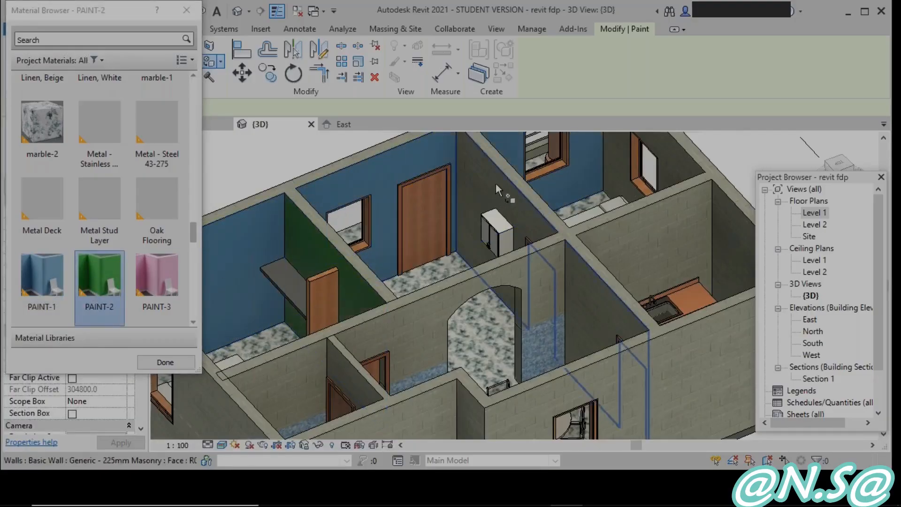
Step: Paint the partition behind the cabinet and the windowed end wall's inner face with PAINT-2, and the long arched middle wall with PAINT-3
{"action": "middle_click_drag", "start_coordinate": [634, 134], "coordinate": [513, 164]}
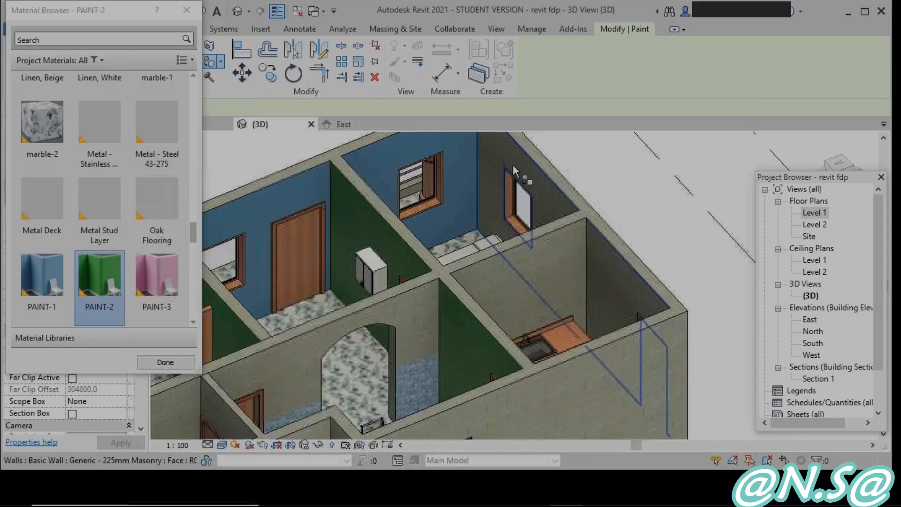
{"action": "left_click", "coordinate": [571, 193]}
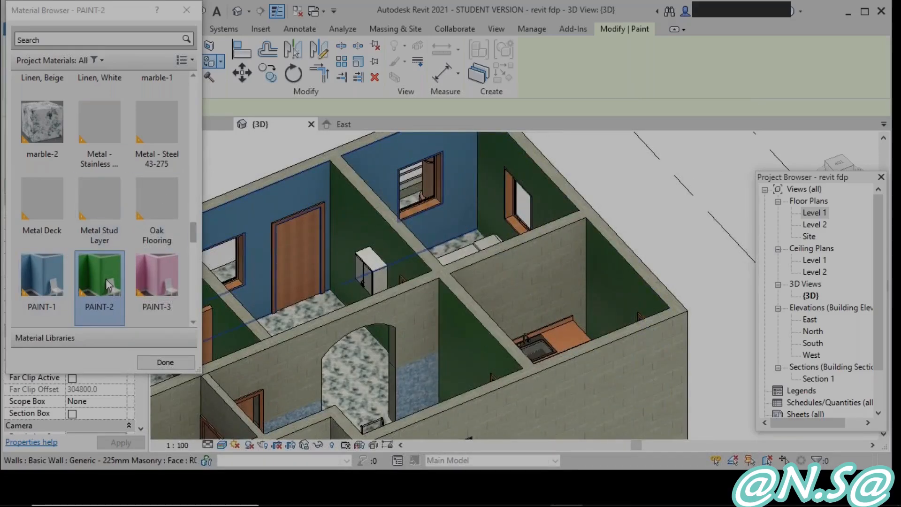
{"action": "left_click", "coordinate": [156, 281]}
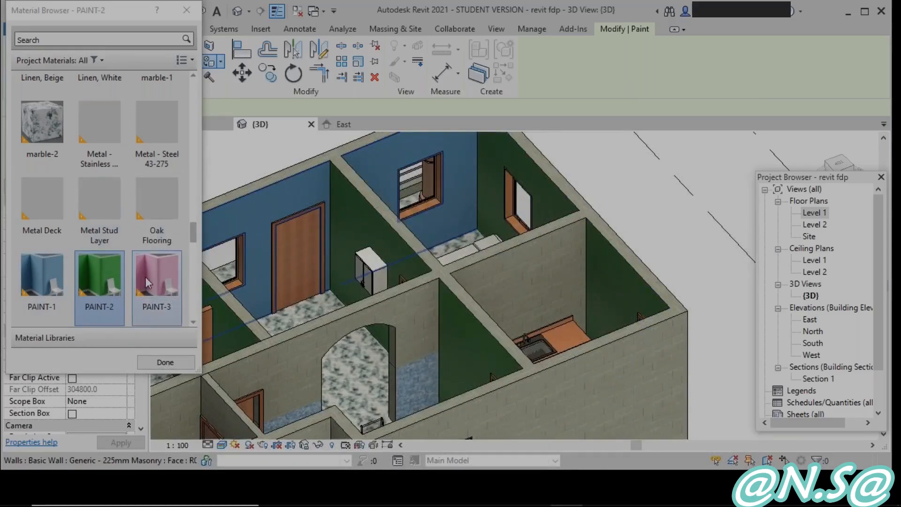
{"action": "left_click", "coordinate": [398, 313]}
{"action": "left_click", "coordinate": [525, 278]}
Step: Paint the stepped front exterior with PAINT-3 on the recessed wall, PAINT-1 on the projecting windowed wall and PAINT-2 on the narrow return between them
{"action": "middle_click_drag", "start_coordinate": [271, 422], "coordinate": [344, 288]}
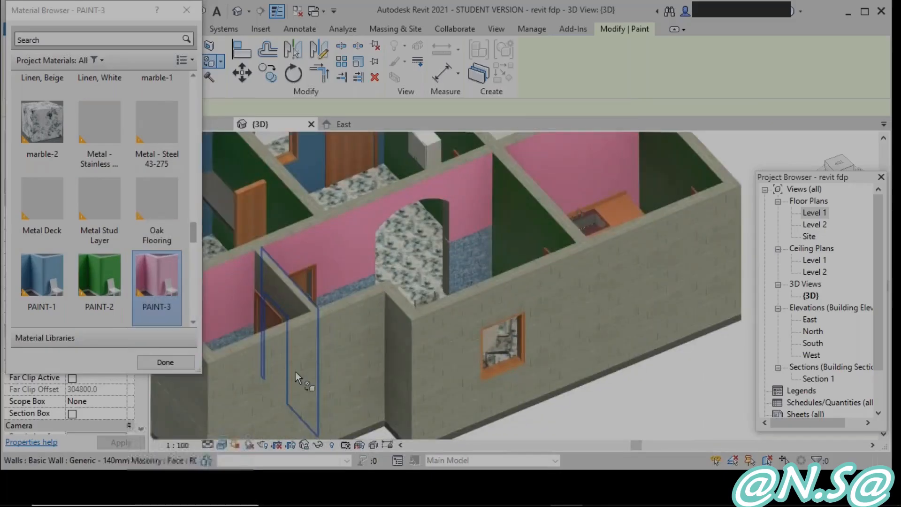
{"action": "left_click", "coordinate": [413, 369]}
{"action": "left_click", "coordinate": [42, 277]}
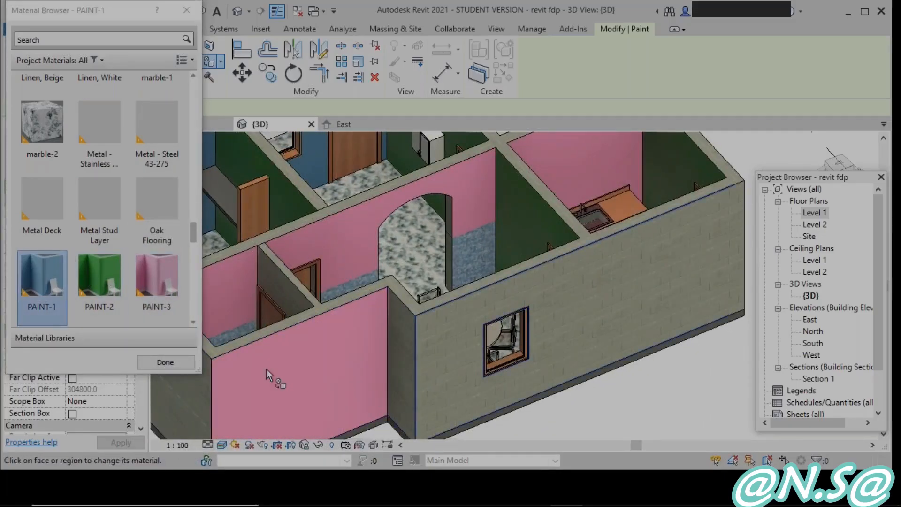
{"action": "left_click", "coordinate": [439, 377]}
{"action": "left_click", "coordinate": [99, 276]}
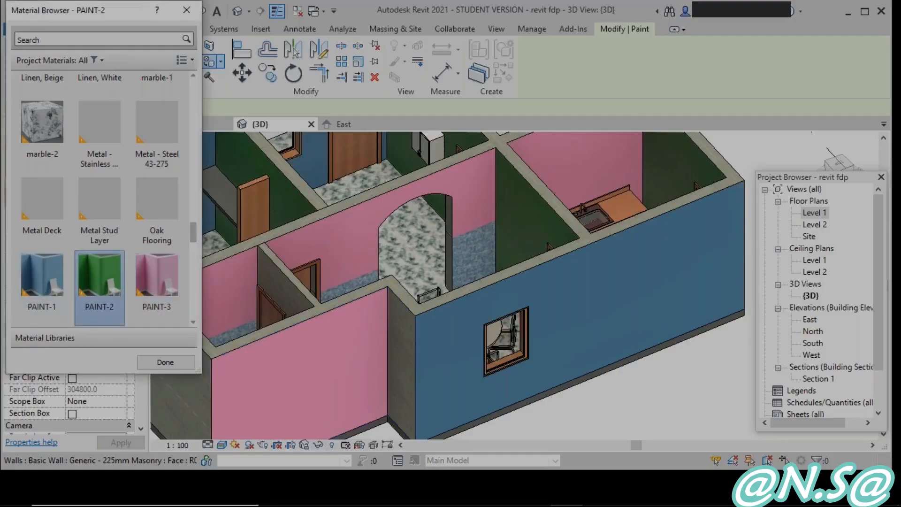
{"action": "left_click", "coordinate": [401, 387]}
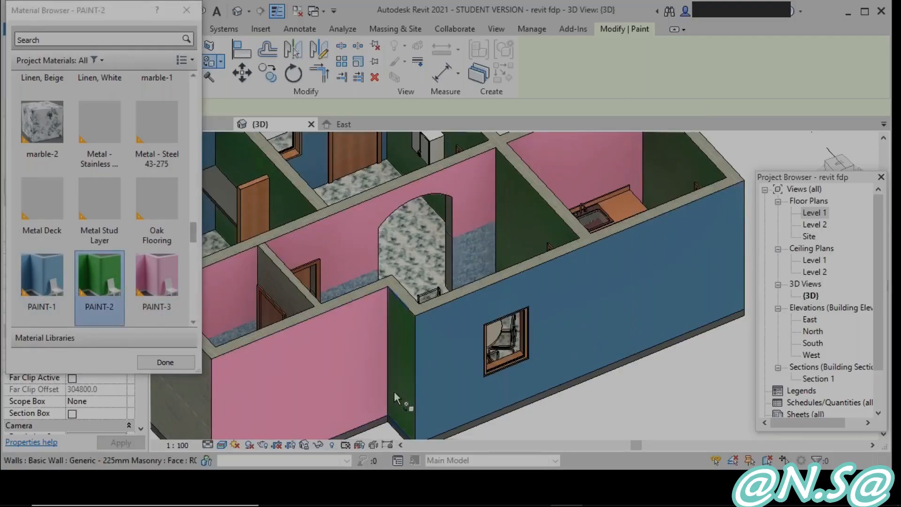
Step: Paint the outer face sections of the windowed end wall beside the pink front wall with PAINT-3
{"action": "scroll", "coordinate": [393, 391], "scroll_direction": "down", "scroll_amount": 3}
{"action": "scroll", "coordinate": [223, 385], "scroll_direction": "up", "scroll_amount": 2}
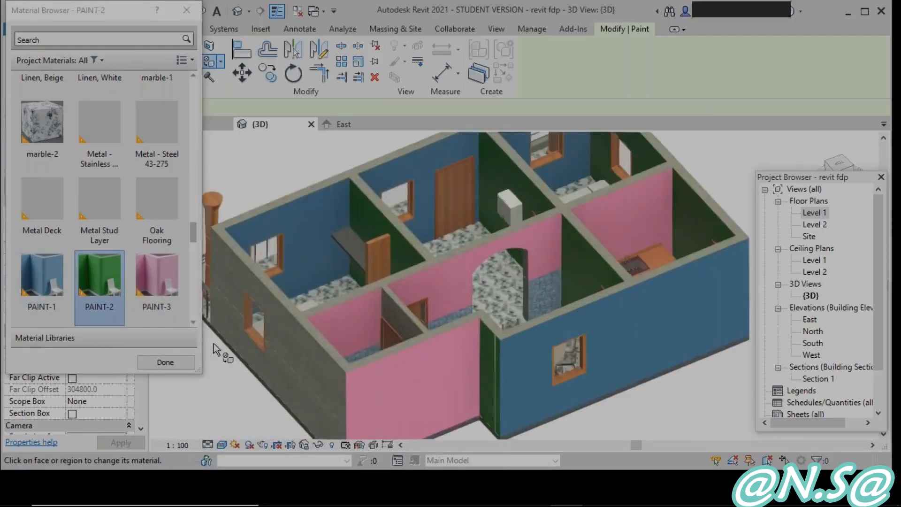
{"action": "left_click", "coordinate": [159, 290]}
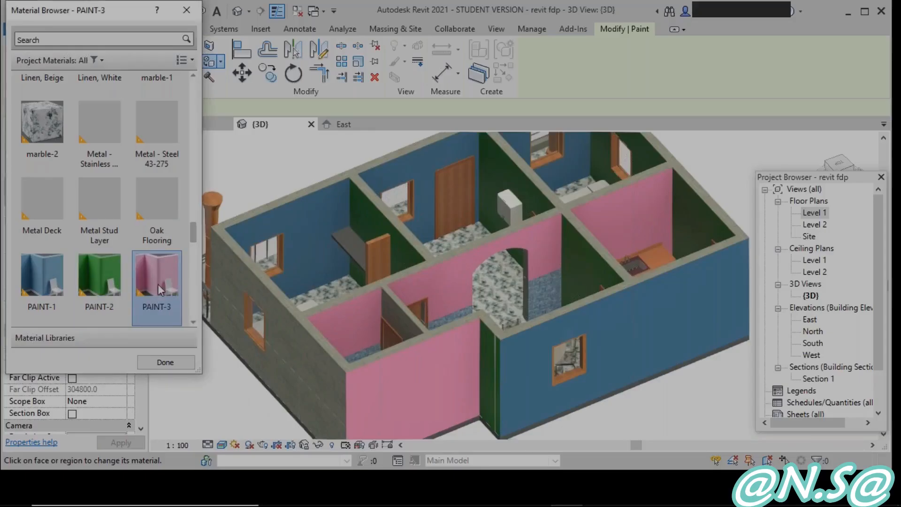
{"action": "left_click", "coordinate": [263, 387]}
{"action": "left_click", "coordinate": [293, 359]}
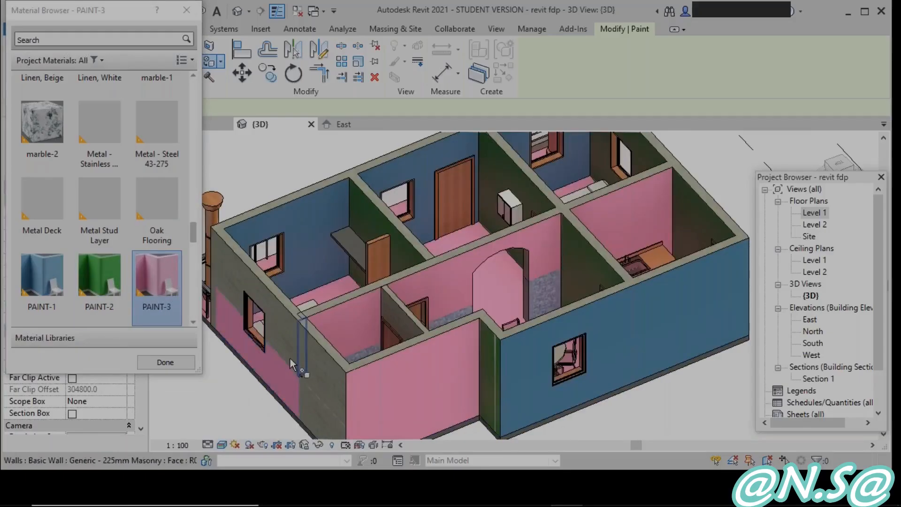
{"action": "left_click", "coordinate": [308, 394]}
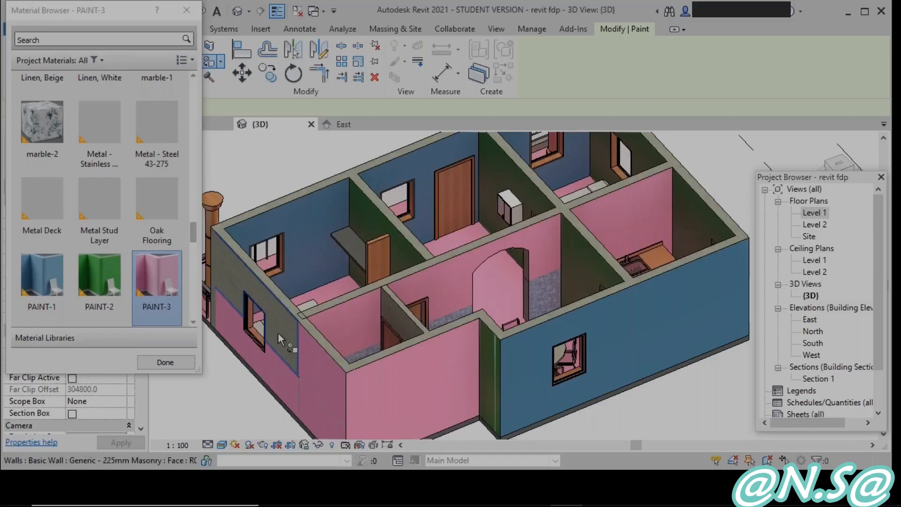
{"action": "left_click", "coordinate": [279, 331]}
Step: Paint the outer face of the long porch-side wall with PAINT-1
{"action": "scroll", "coordinate": [287, 336], "scroll_direction": "down", "scroll_amount": 4}
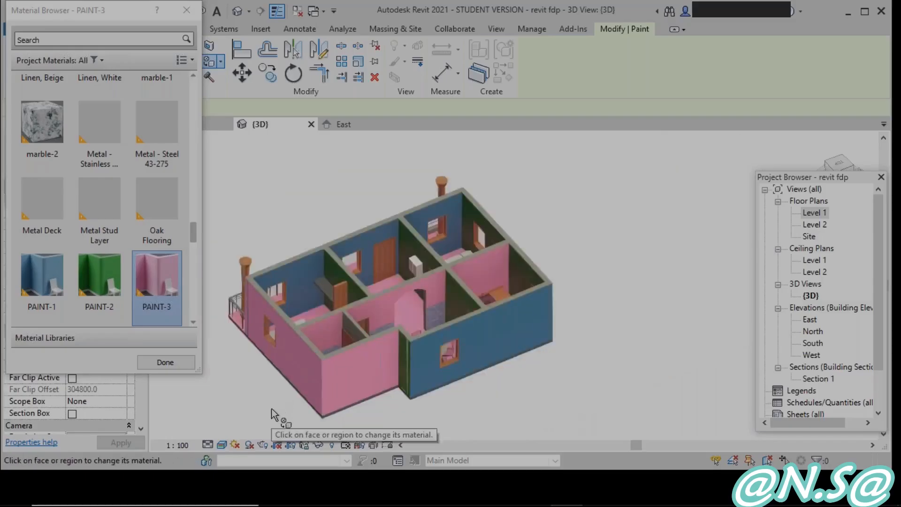
{"action": "middle_click_drag", "start_coordinate": [272, 415], "coordinate": [288, 366], "text": "shift"}
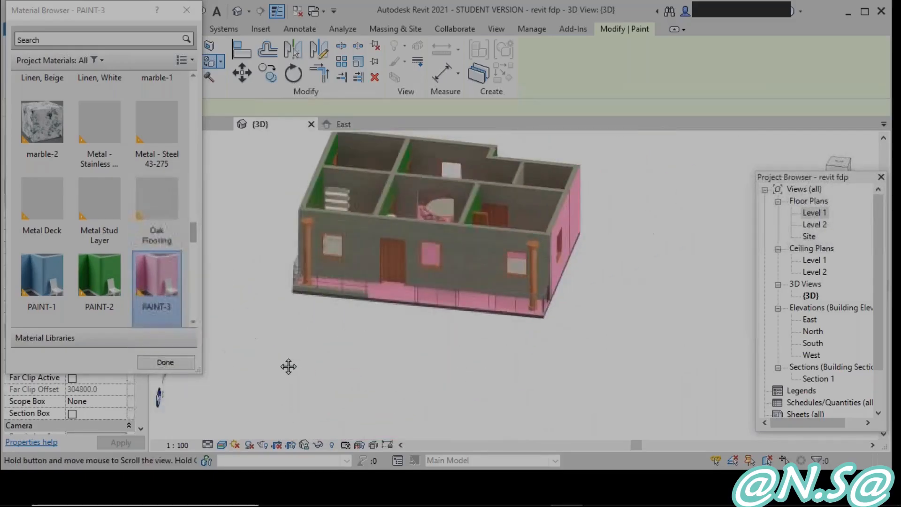
{"action": "scroll", "coordinate": [405, 287], "scroll_direction": "up", "scroll_amount": 4}
{"action": "left_click", "coordinate": [41, 277]}
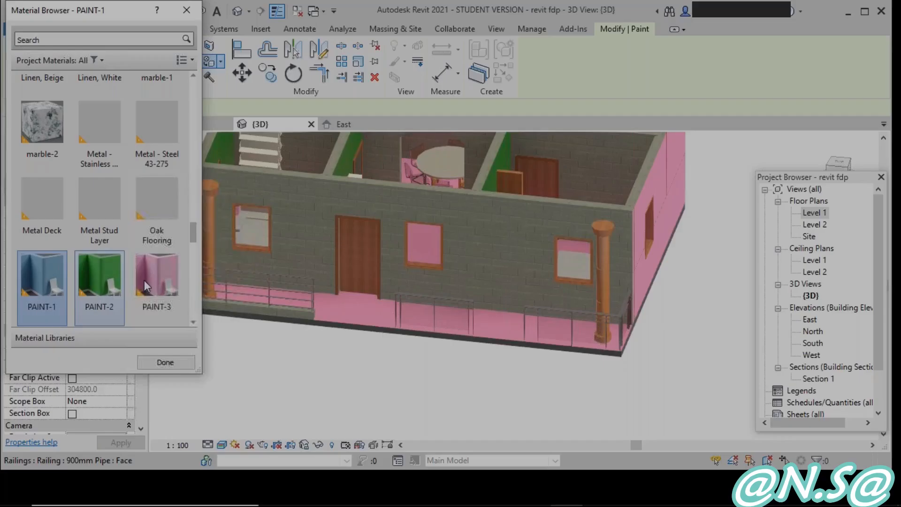
{"action": "left_click", "coordinate": [309, 243]}
Step: Close the Paint tool and use Remove Paint to strip the pink paint from the porch floor
{"action": "scroll", "coordinate": [304, 258], "scroll_direction": "down", "scroll_amount": 3}
{"action": "middle_click_drag", "start_coordinate": [326, 374], "coordinate": [351, 376], "text": "shift"}
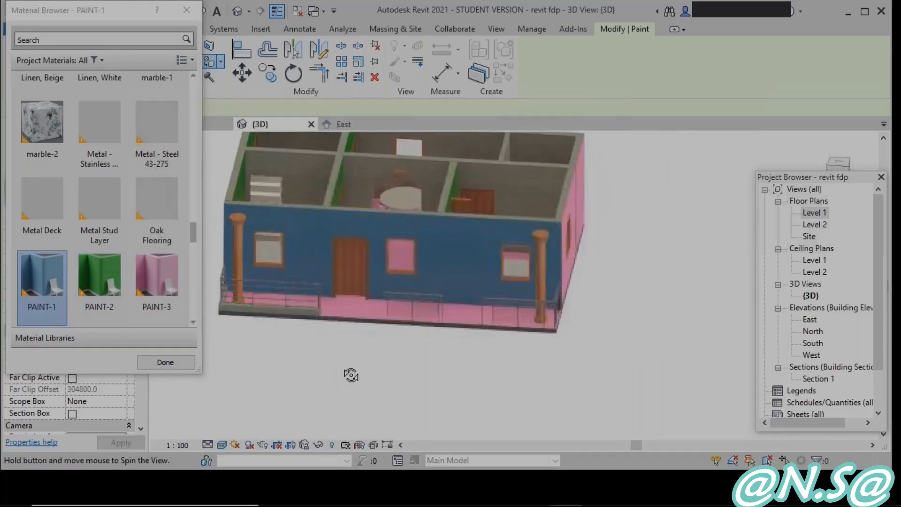
{"action": "scroll", "coordinate": [361, 366], "scroll_direction": "up", "scroll_amount": 8}
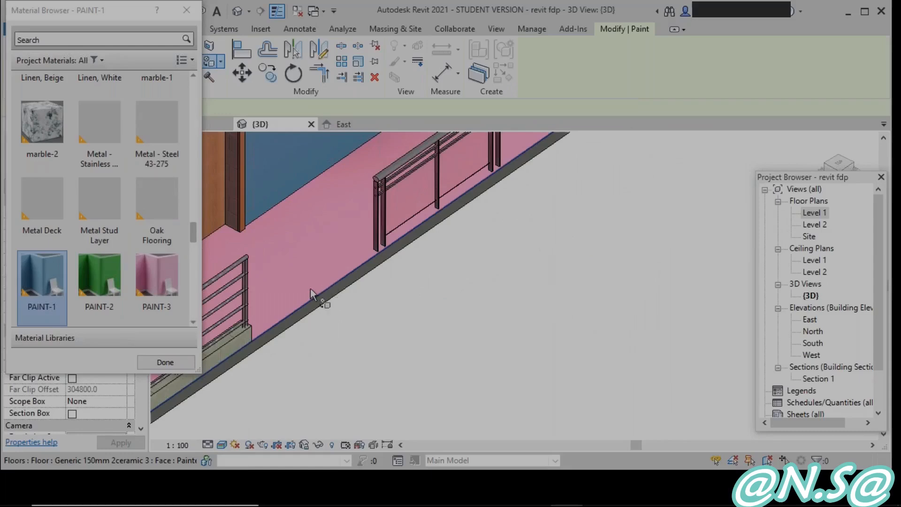
{"action": "left_click", "coordinate": [187, 22]}
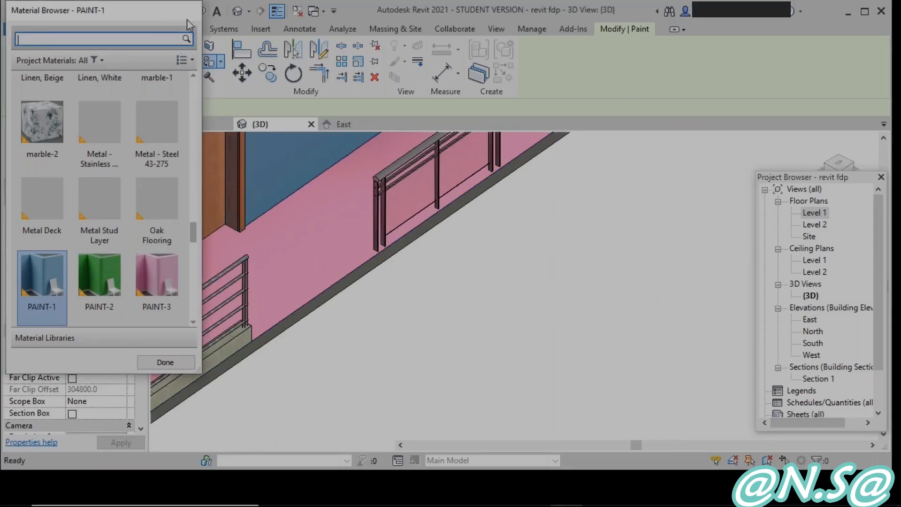
{"action": "key", "text": "Escape"}
{"action": "left_click", "coordinate": [221, 61]}
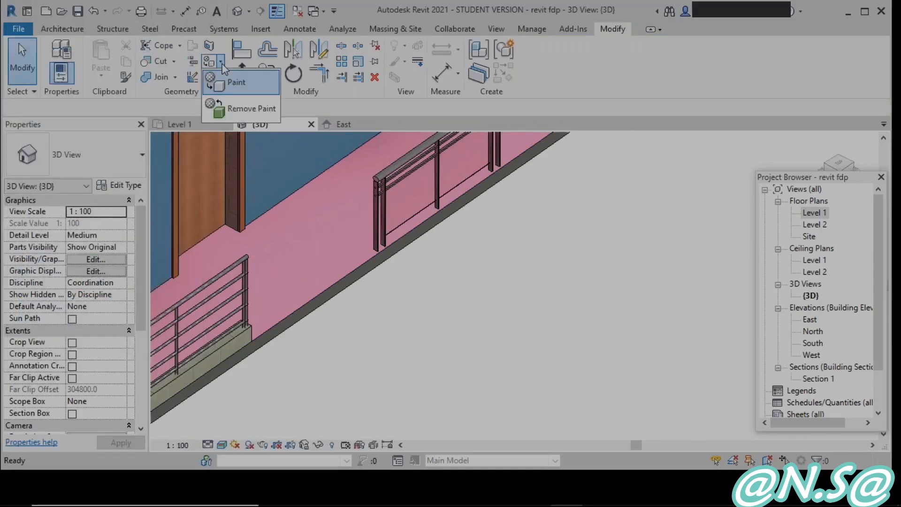
{"action": "left_click", "coordinate": [230, 104]}
{"action": "left_click", "coordinate": [308, 252]}
{"action": "scroll", "coordinate": [366, 318], "scroll_direction": "down", "scroll_amount": 6}
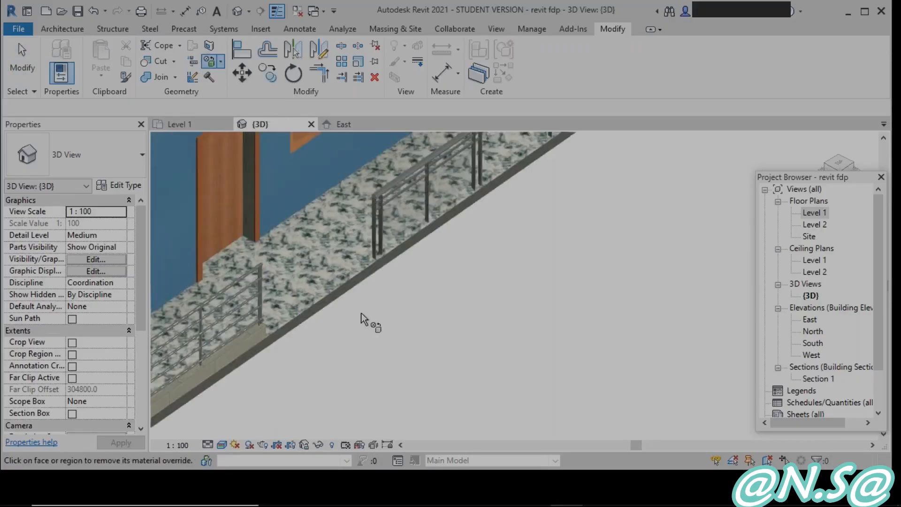
{"action": "key", "text": "Escape"}
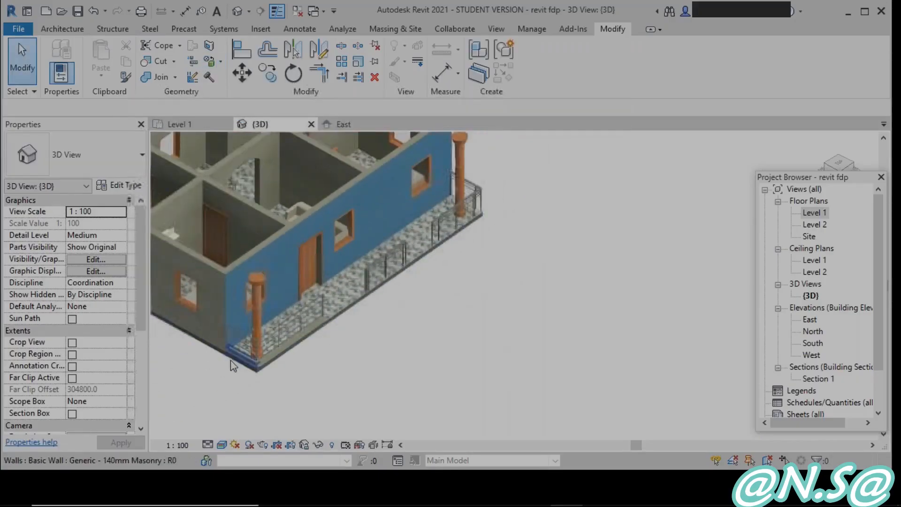
Step: Paint the outer face of the end wall with the door and window with PAINT-3
{"action": "middle_click_drag", "start_coordinate": [231, 362], "coordinate": [403, 367]}
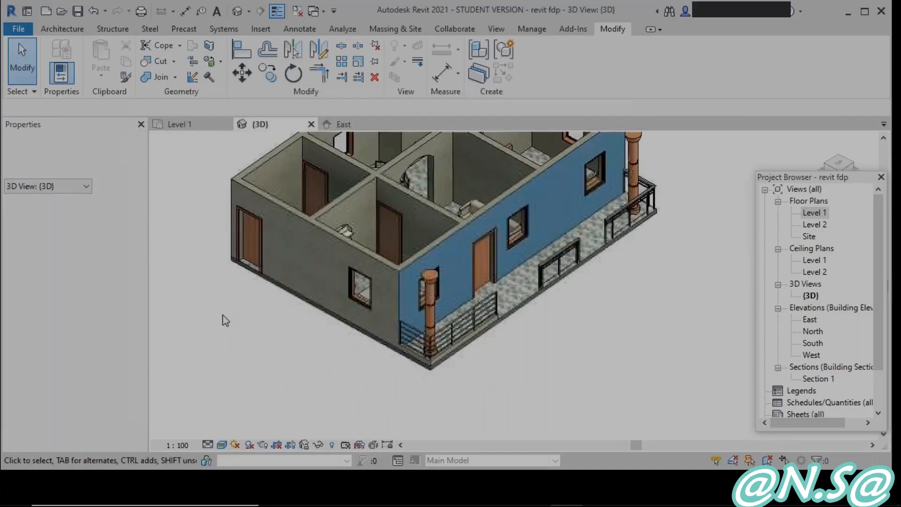
{"action": "left_click", "coordinate": [221, 61]}
{"action": "left_click", "coordinate": [220, 92]}
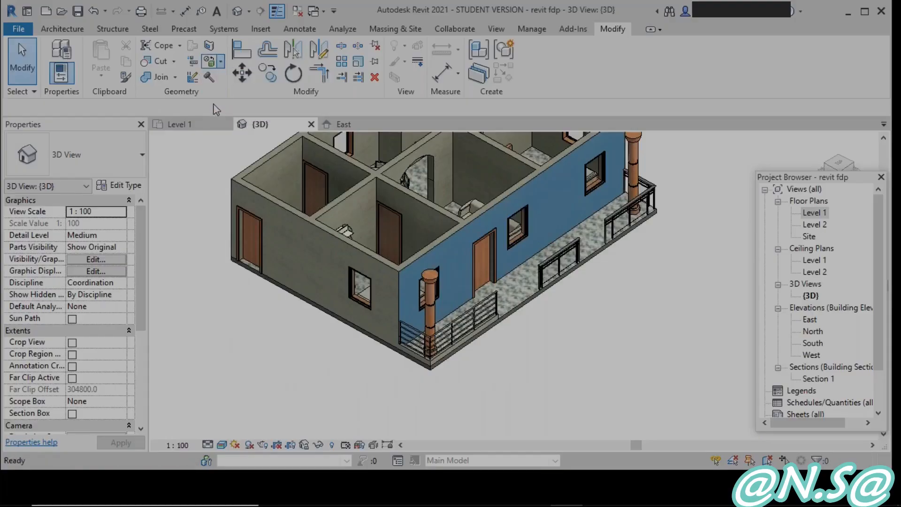
{"action": "left_click", "coordinate": [164, 184]}
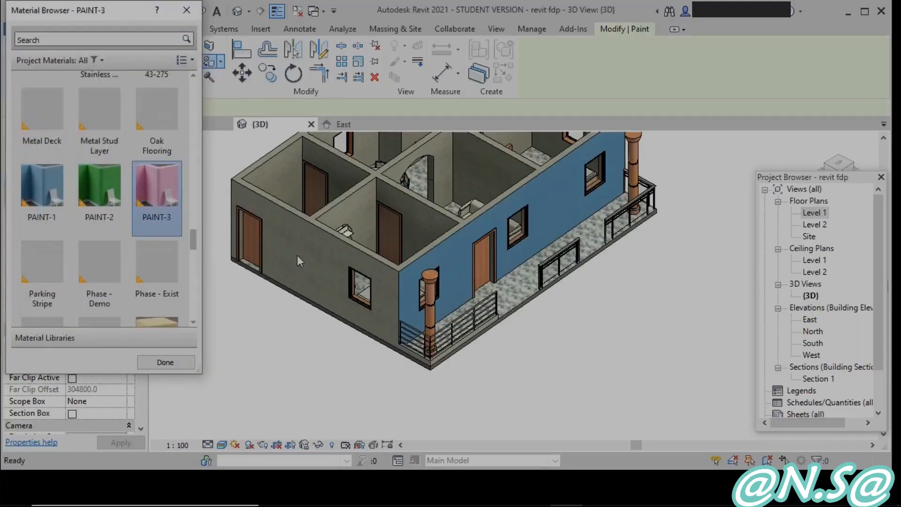
{"action": "left_click", "coordinate": [331, 264]}
Step: Paint the unpainted wall in the corner toilet room and the lower section of the arched middle wall with PAINT-3
{"action": "scroll", "coordinate": [216, 326], "scroll_direction": "down", "scroll_amount": 2}
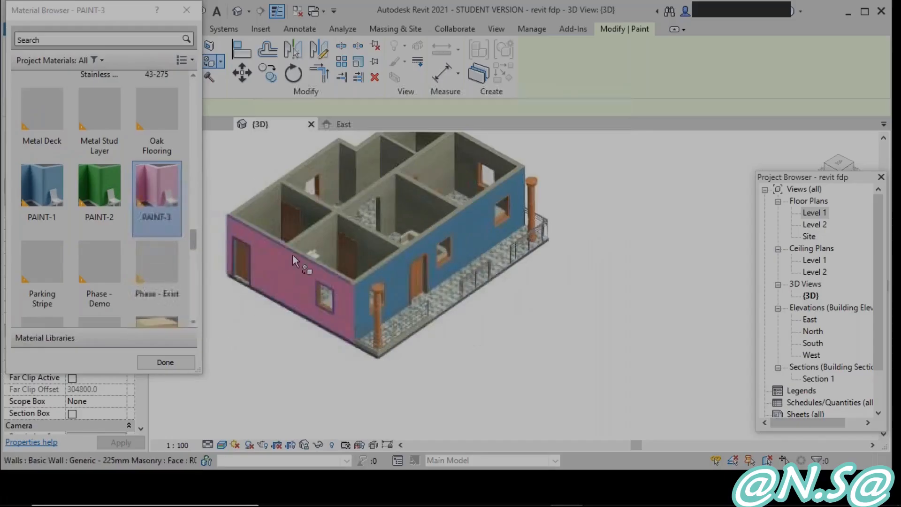
{"action": "left_click", "coordinate": [322, 234]}
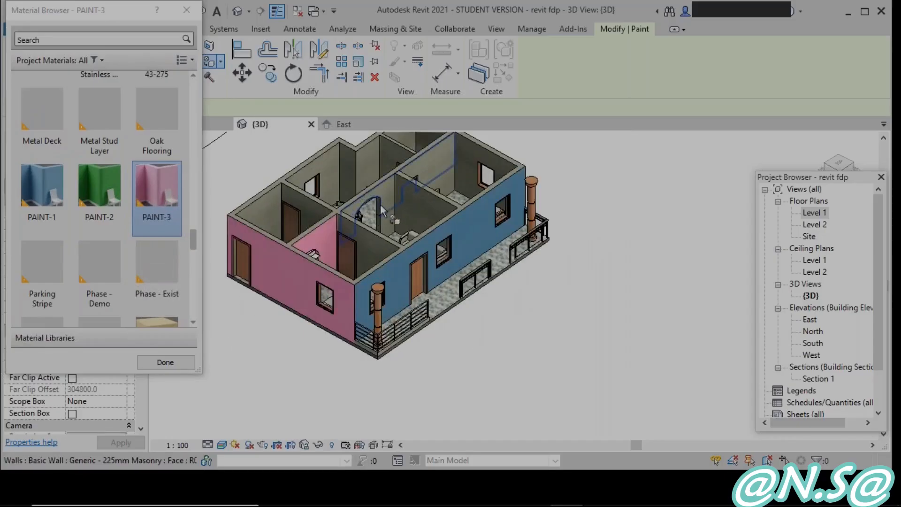
{"action": "left_click", "coordinate": [388, 223]}
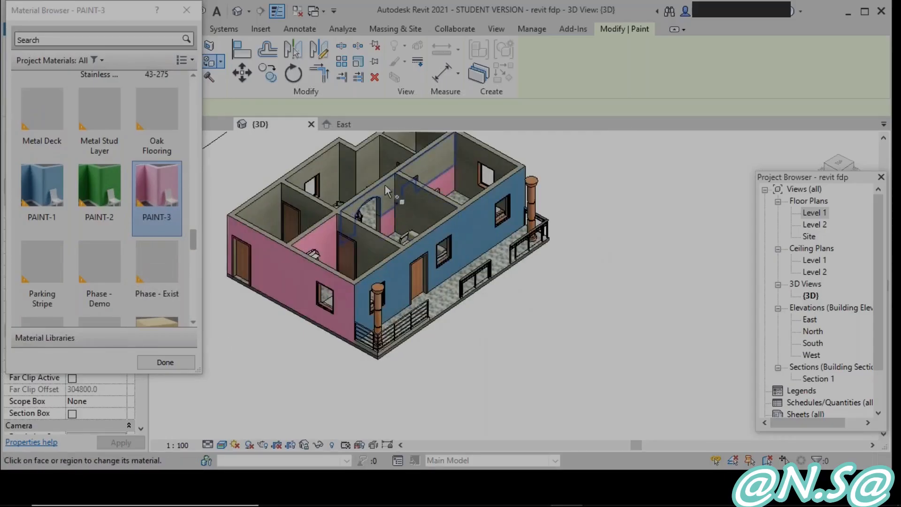
Step: Try PAINT-3 and PAINT-2 on the upper section of the arched middle wall
{"action": "left_click", "coordinate": [385, 185]}
{"action": "left_click", "coordinate": [103, 177]}
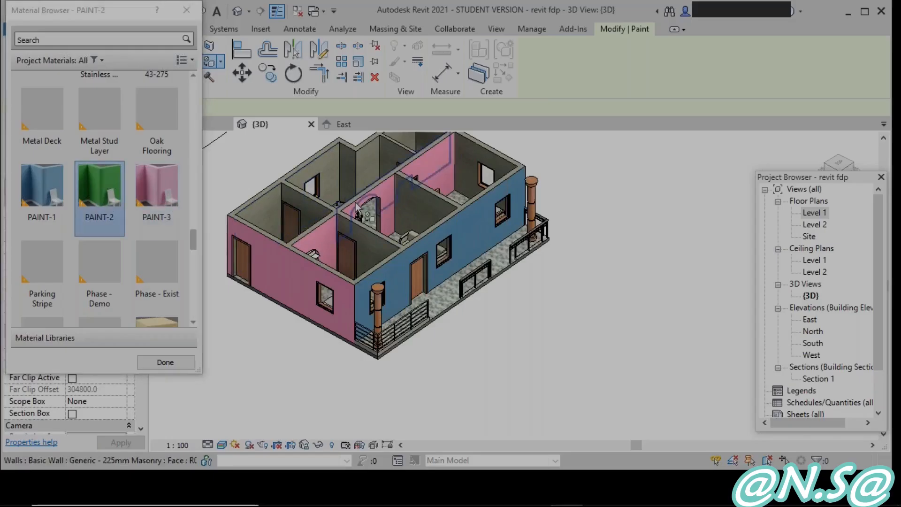
{"action": "left_click", "coordinate": [375, 201]}
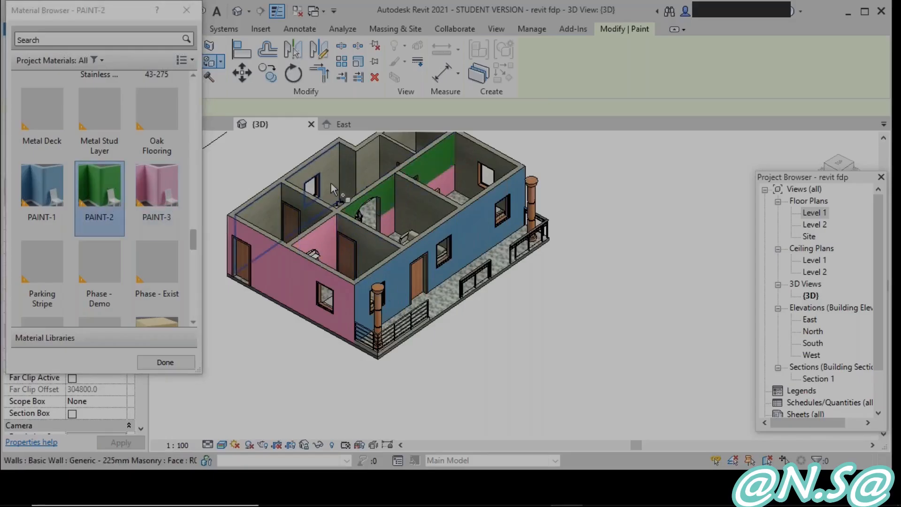
Step: Paint the upper section of the arched middle wall with PAINT-1
{"action": "scroll", "coordinate": [330, 187], "scroll_direction": "up", "scroll_amount": 3}
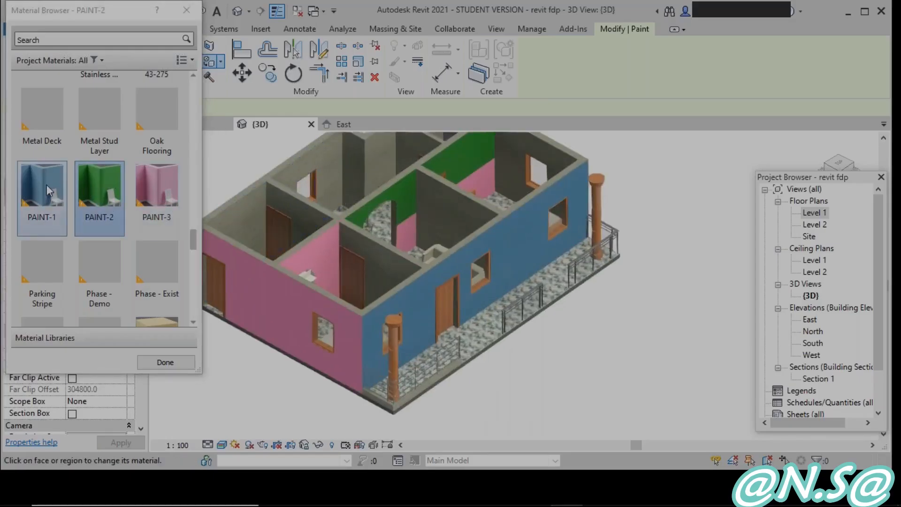
{"action": "left_click", "coordinate": [60, 190]}
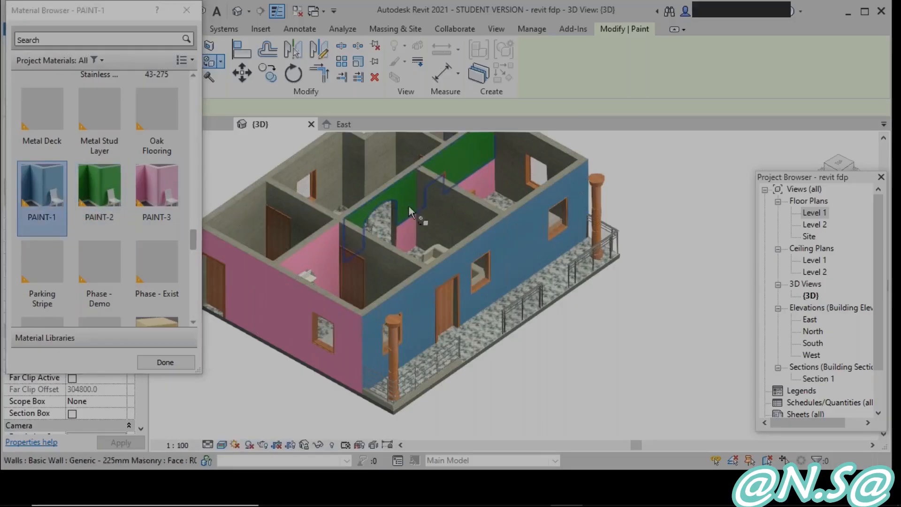
{"action": "left_click", "coordinate": [391, 202]}
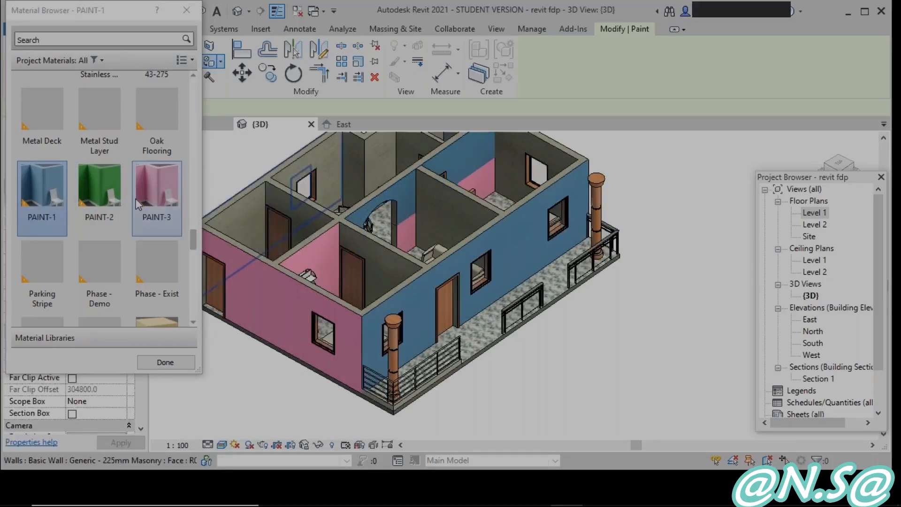
Step: Paint the front exterior wall's inner face, the partition with doors and the short return with PAINT-2, and the adjoining wall section with PAINT-3
{"action": "left_click", "coordinate": [113, 197]}
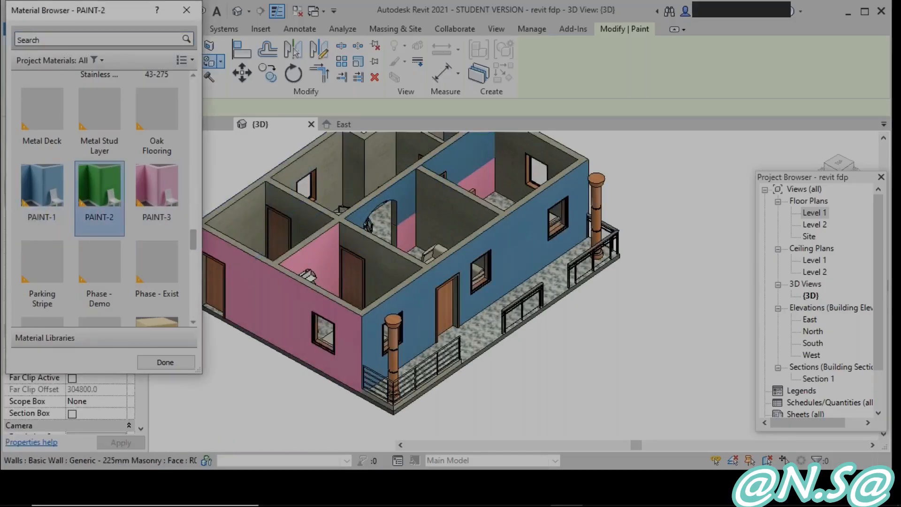
{"action": "left_click", "coordinate": [242, 207]}
{"action": "left_click", "coordinate": [297, 210]}
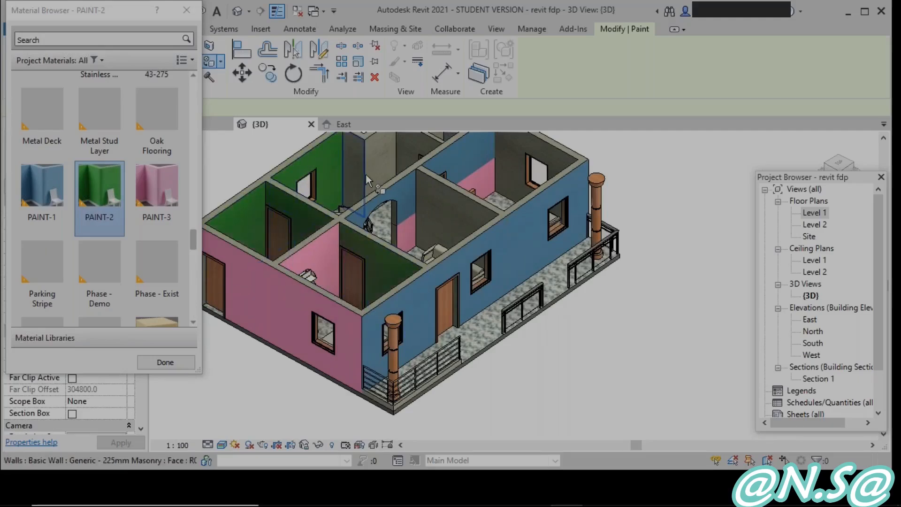
{"action": "left_click", "coordinate": [350, 173]}
{"action": "left_click", "coordinate": [157, 188]}
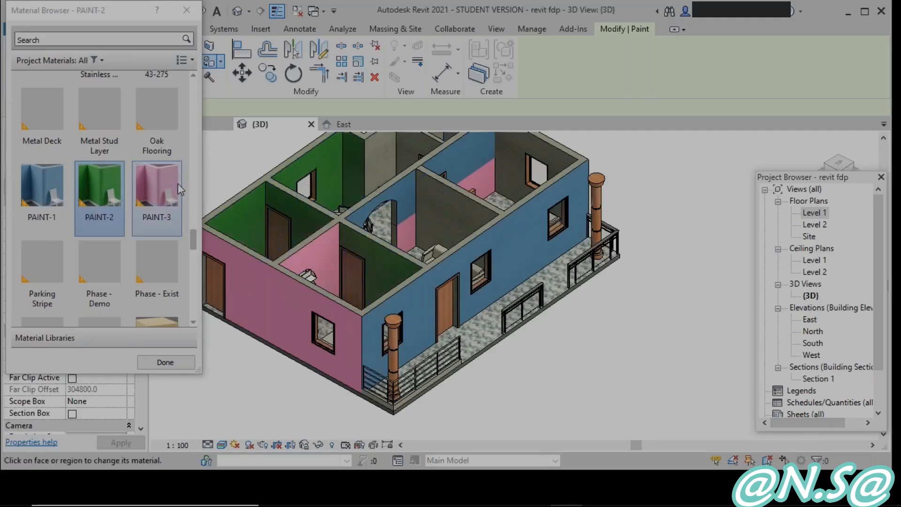
{"action": "left_click", "coordinate": [385, 168]}
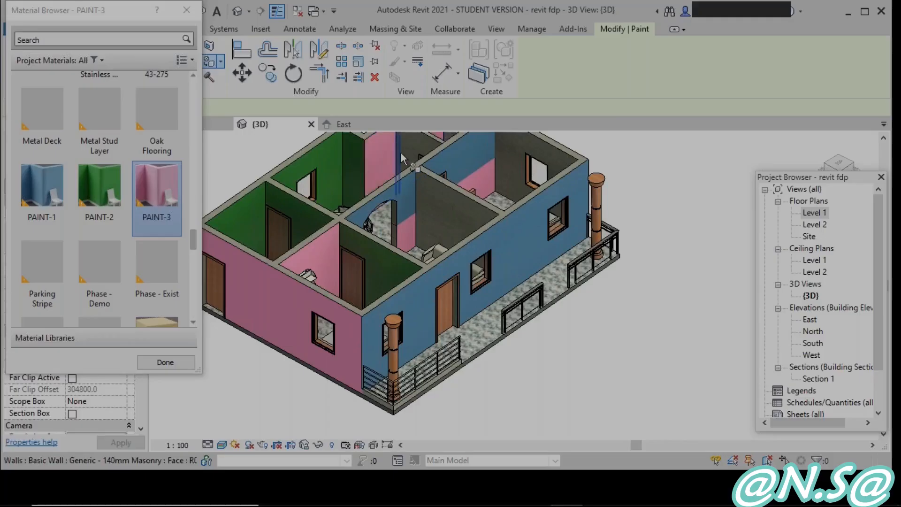
Step: Paint the bare partition beside the armchair room and the upper section of the bedroom's windowed end wall with PAINT-3
{"action": "left_click", "coordinate": [506, 168]}
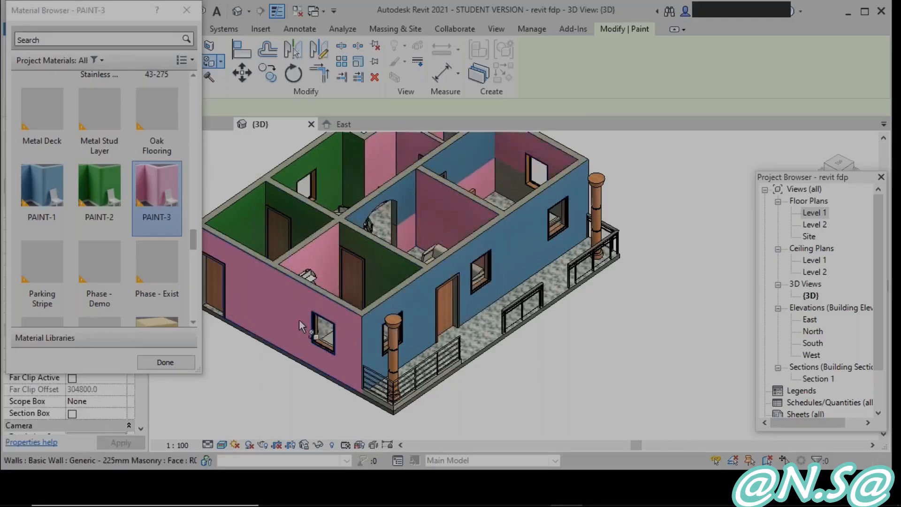
{"action": "scroll", "coordinate": [303, 312], "scroll_direction": "down", "scroll_amount": 4}
{"action": "key", "text": "Escape"}
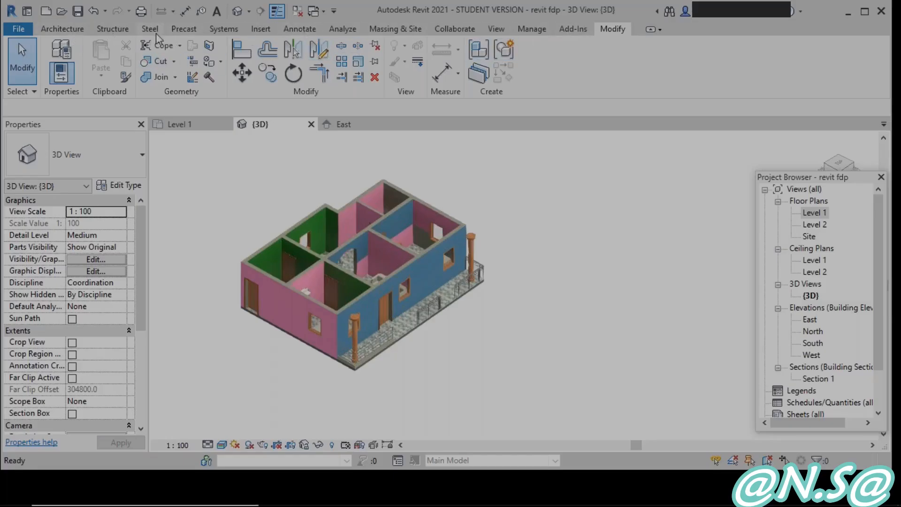
Step: Review the surface pattern colour and the appearance colour settings of the PAINT-3 material
{"action": "left_click", "coordinate": [531, 29]}
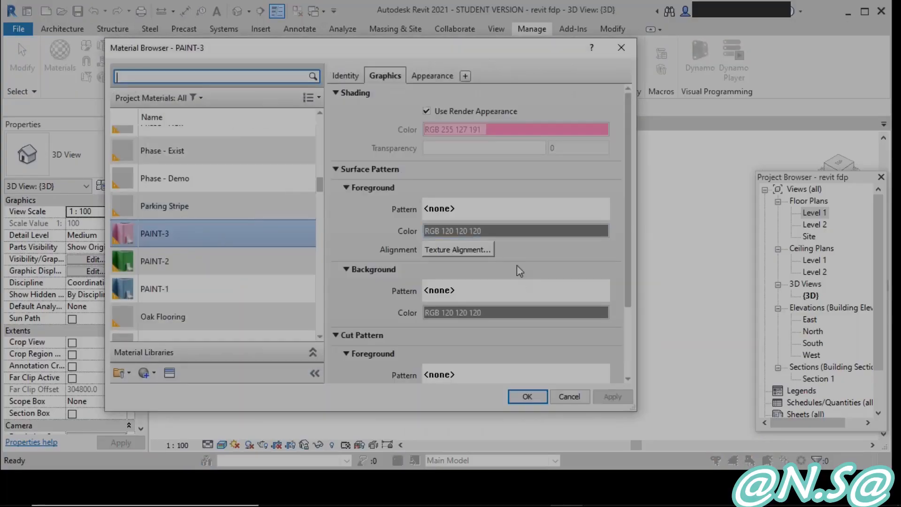
{"action": "left_click", "coordinate": [514, 231]}
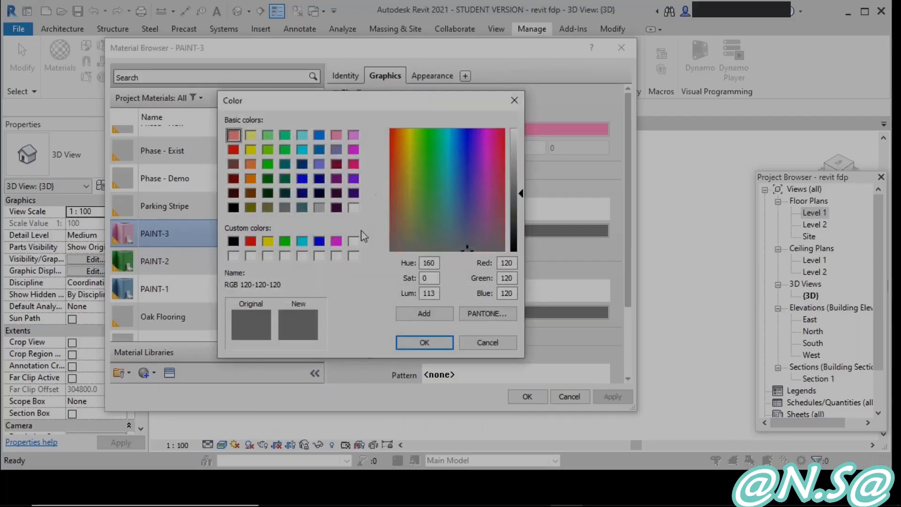
{"action": "left_click", "coordinate": [424, 342]}
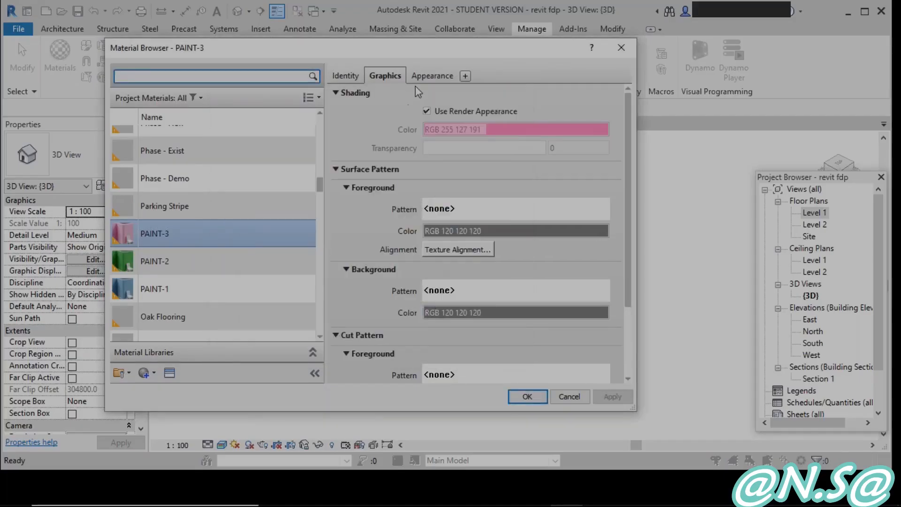
{"action": "left_click", "coordinate": [432, 76]}
{"action": "left_click", "coordinate": [449, 223]}
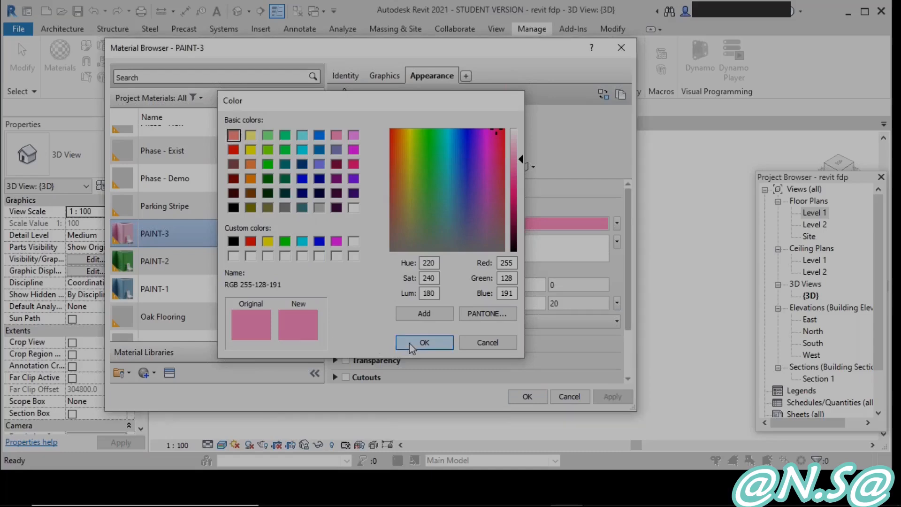
{"action": "left_click", "coordinate": [420, 342]}
Step: Create a new material and rename it PAINT
{"action": "scroll", "coordinate": [244, 229], "scroll_direction": "down", "scroll_amount": 1}
{"action": "left_click", "coordinate": [154, 373]}
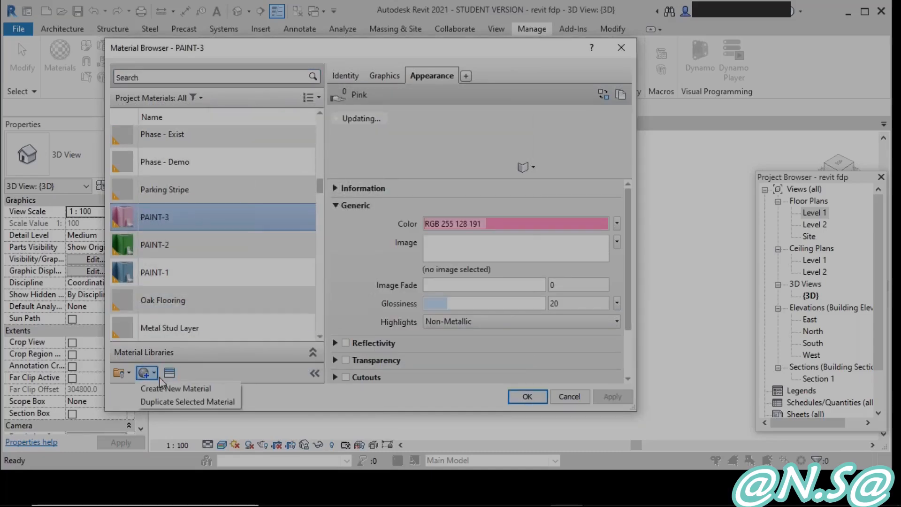
{"action": "left_click", "coordinate": [162, 389]}
{"action": "right_click", "coordinate": [220, 217]}
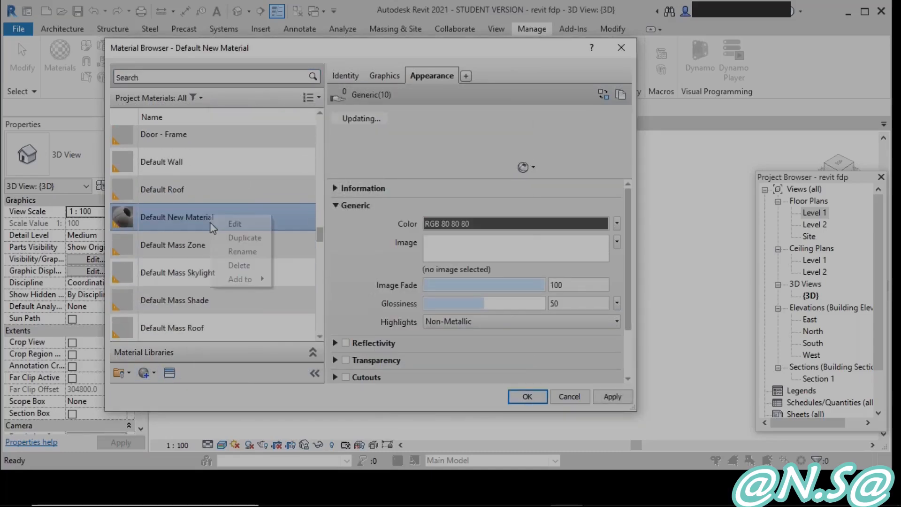
{"action": "left_click", "coordinate": [233, 255]}
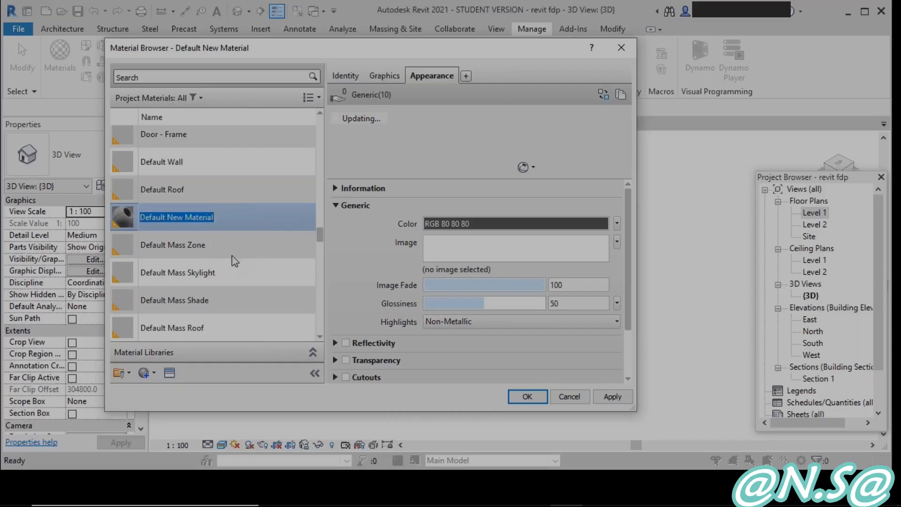
{"action": "type", "text": "PAINT"}
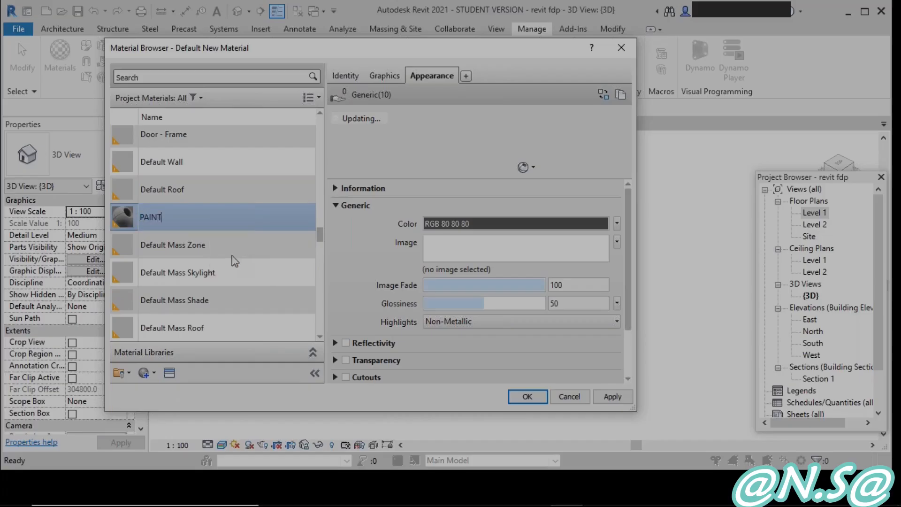
Step: Search the appearance library for PAINT and assign the Cafe matte wall paint to the new material
{"action": "left_click", "coordinate": [169, 373]}
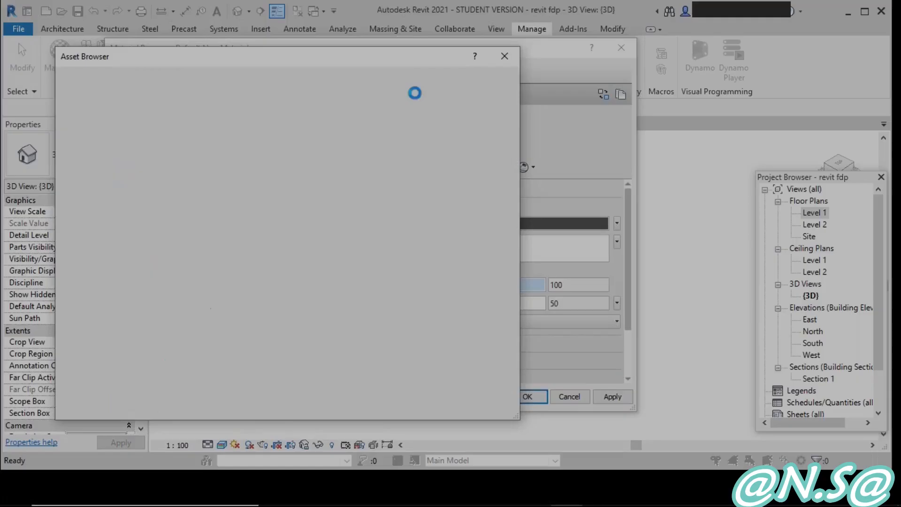
{"action": "left_click", "coordinate": [371, 76]}
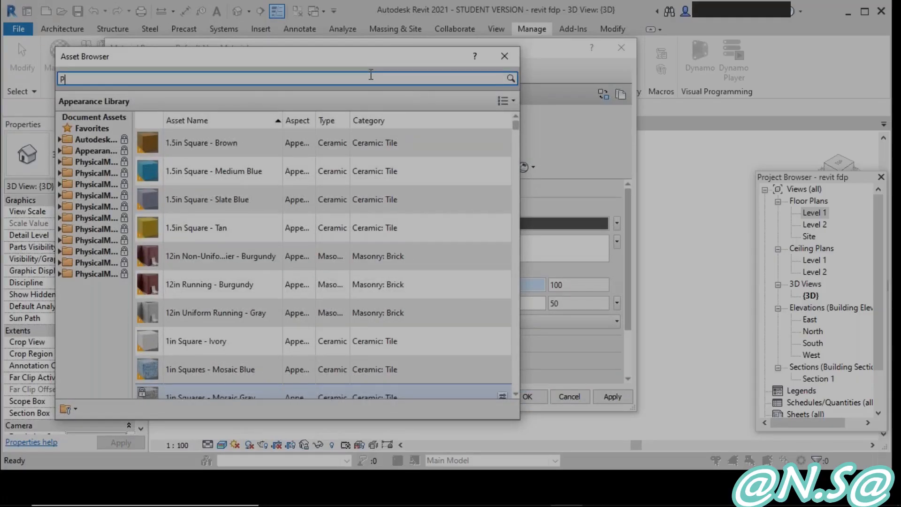
{"action": "type", "text": "PAINT"}
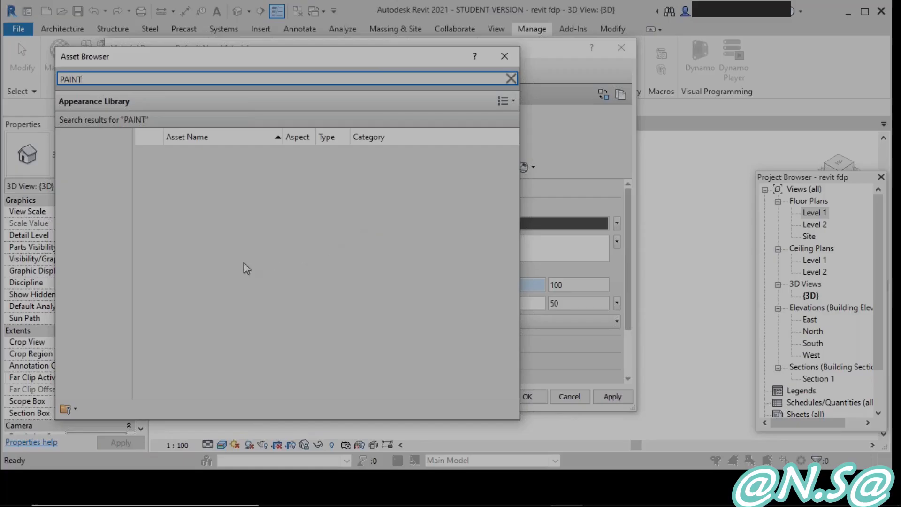
{"action": "left_click", "coordinate": [97, 258]}
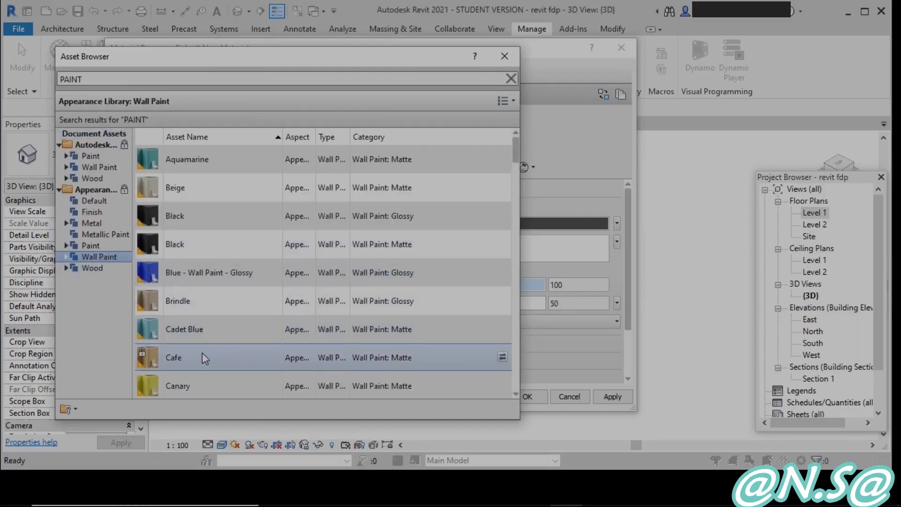
{"action": "scroll", "coordinate": [201, 359], "scroll_direction": "down", "scroll_amount": 1}
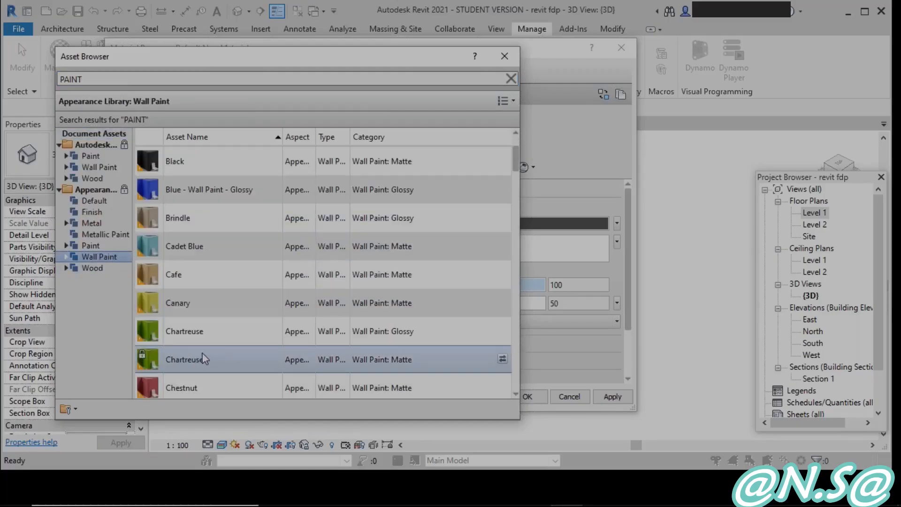
{"action": "double_click", "coordinate": [204, 277]}
{"action": "left_click", "coordinate": [504, 58]}
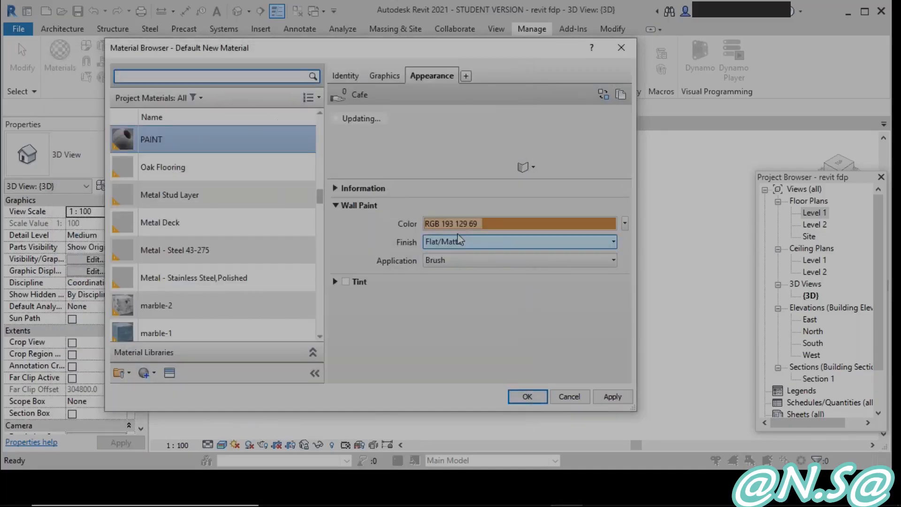
Step: Check the RGB colour definition of the PAINT material's wall paint, keep it, and save the material changes
{"action": "left_click", "coordinate": [458, 224]}
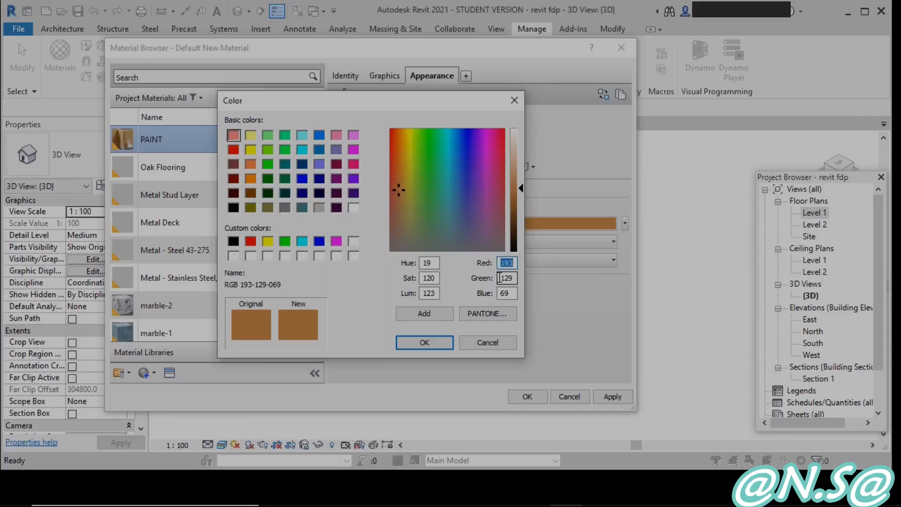
{"action": "left_click", "coordinate": [415, 337]}
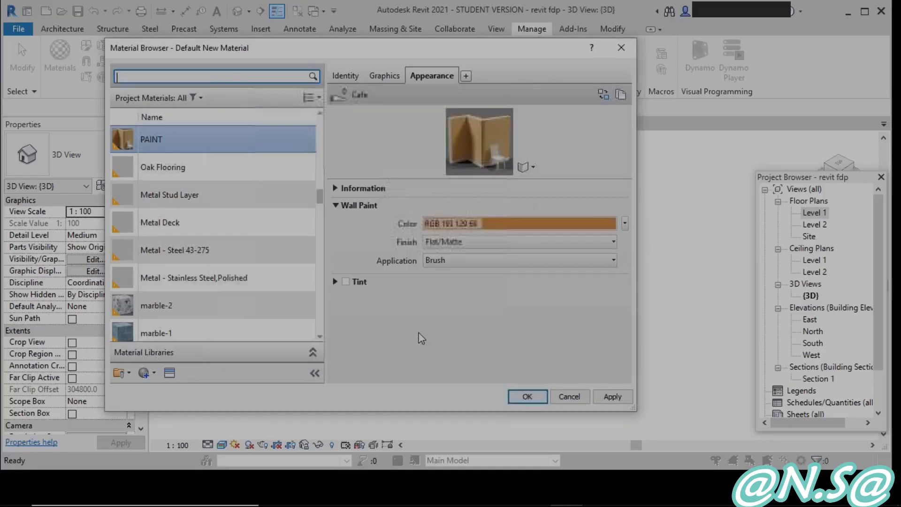
{"action": "left_click", "coordinate": [540, 397]}
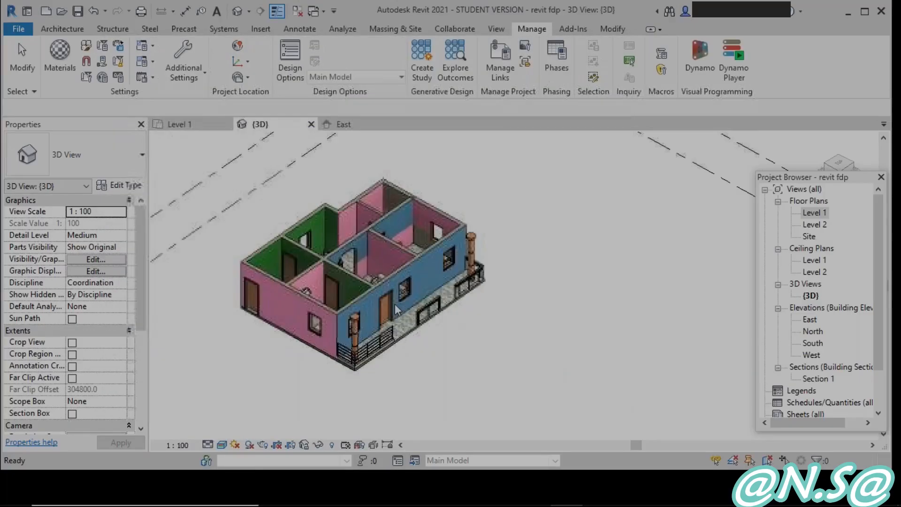
Step: Split the front exterior wall in the Level 1 floor plan where the partition between the sofa room and the bedroom meets it
{"action": "scroll", "coordinate": [356, 277], "scroll_direction": "up", "scroll_amount": 3}
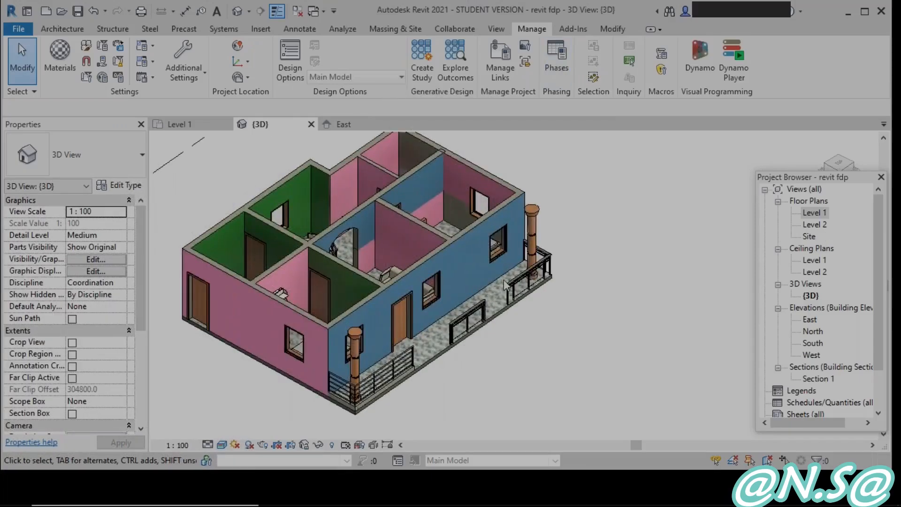
{"action": "scroll", "coordinate": [465, 254], "scroll_direction": "up", "scroll_amount": 5}
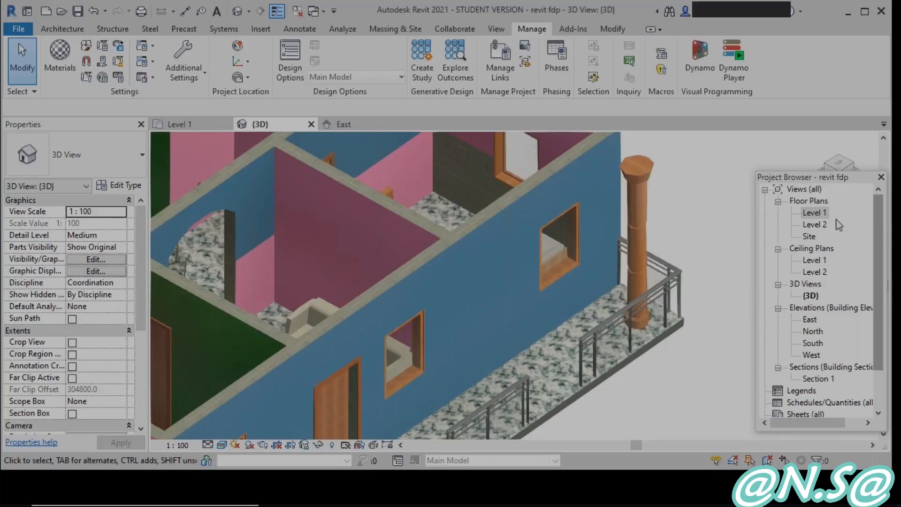
{"action": "double_click", "coordinate": [814, 213]}
{"action": "middle_click_drag", "start_coordinate": [418, 331], "coordinate": [292, 255]}
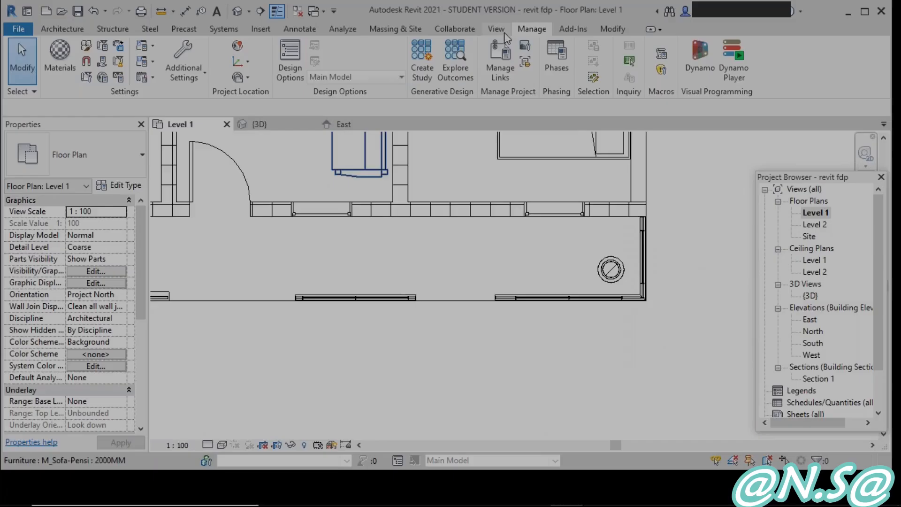
{"action": "left_click", "coordinate": [622, 29]}
{"action": "left_click", "coordinate": [342, 46]}
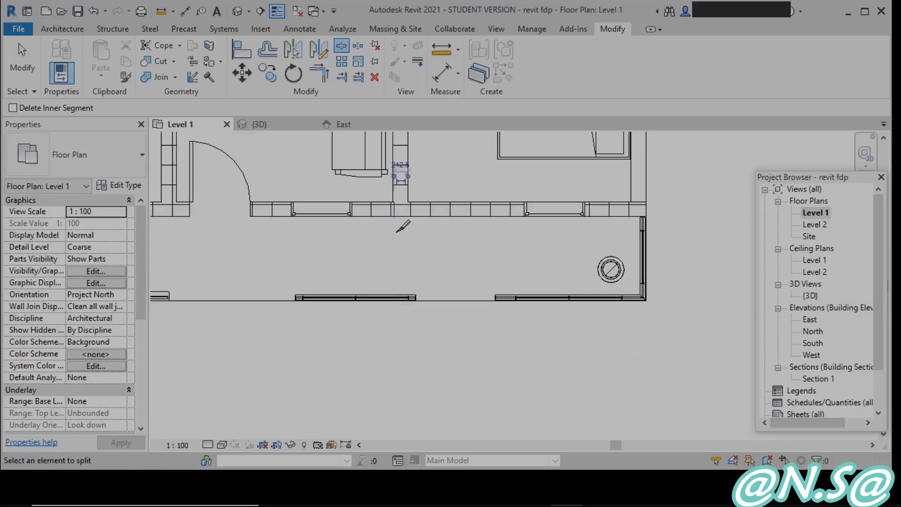
{"action": "key", "text": "Escape"}
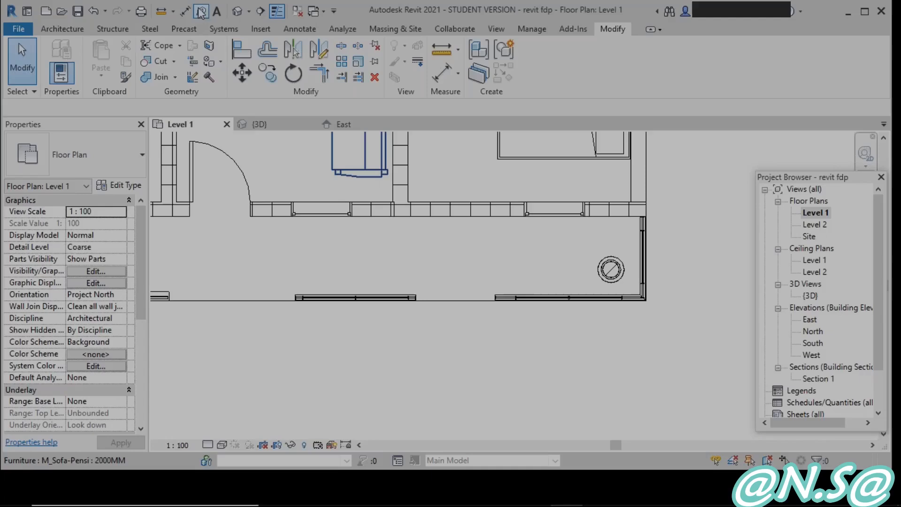
Step: Paint the outer face of the split-off bedroom section of the front exterior wall with PAINT-3 in the 3D view
{"action": "left_click", "coordinate": [238, 12]}
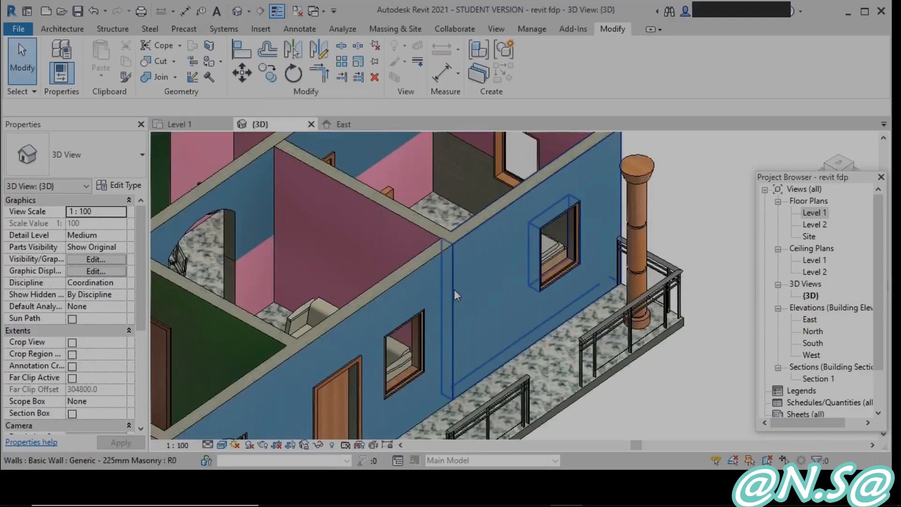
{"action": "scroll", "coordinate": [451, 299], "scroll_direction": "up", "scroll_amount": 2}
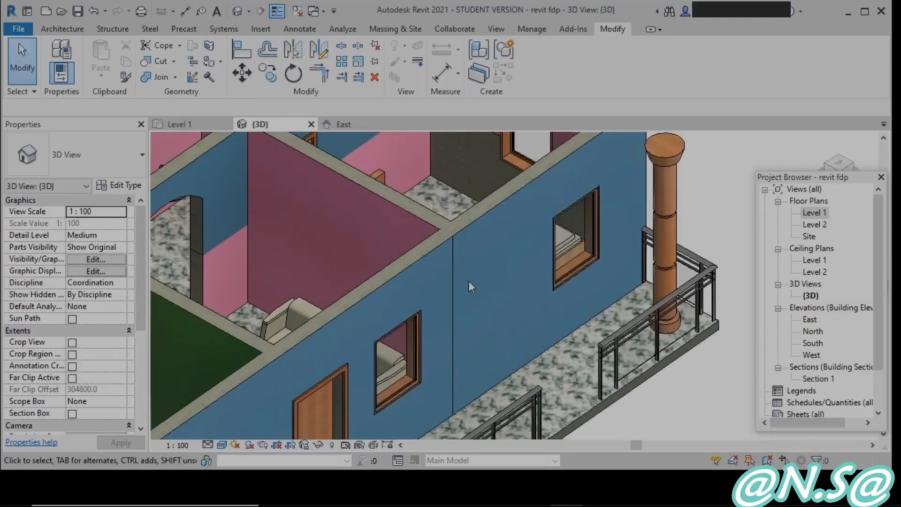
{"action": "scroll", "coordinate": [427, 368], "scroll_direction": "down", "scroll_amount": 1}
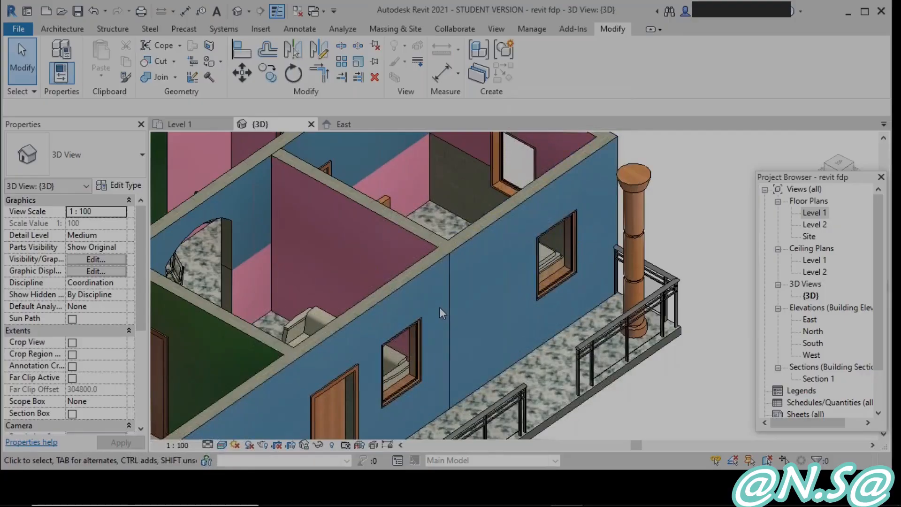
{"action": "scroll", "coordinate": [439, 308], "scroll_direction": "up", "scroll_amount": 3}
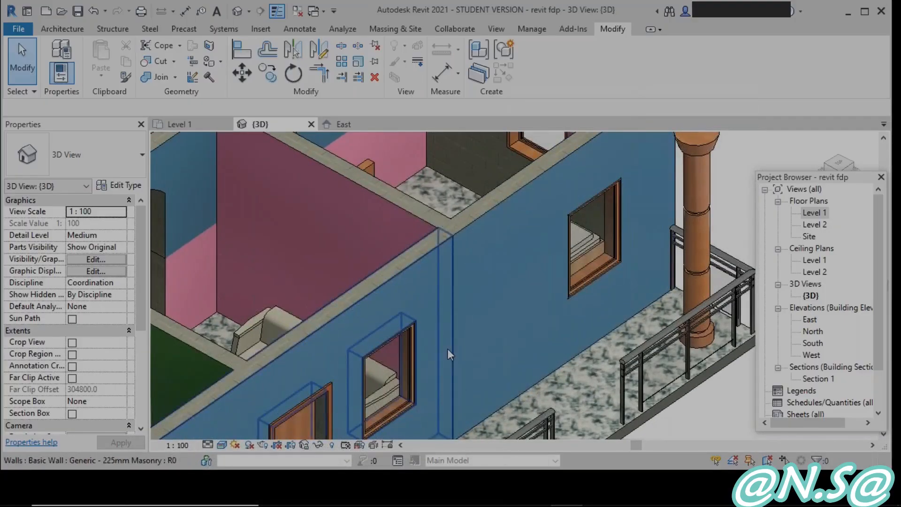
{"action": "scroll", "coordinate": [447, 348], "scroll_direction": "down", "scroll_amount": 1}
{"action": "middle_click_drag", "start_coordinate": [447, 348], "coordinate": [430, 194]}
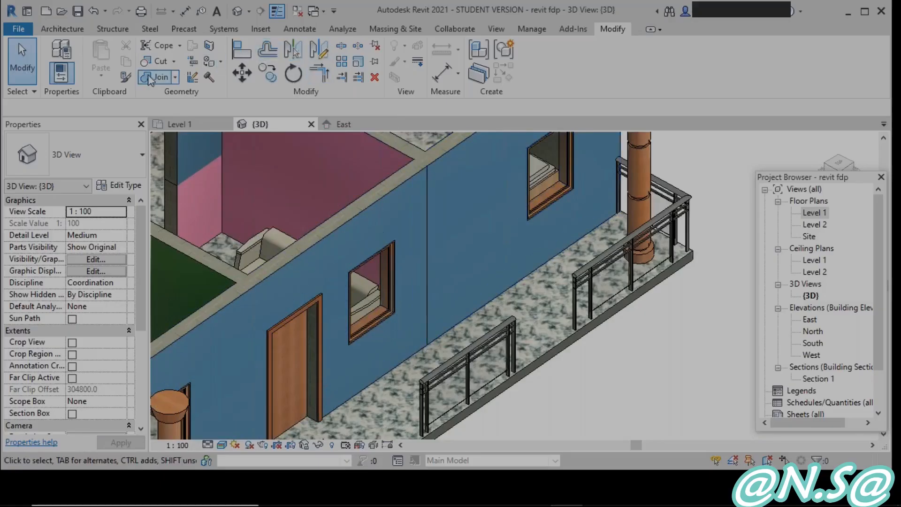
{"action": "left_click", "coordinate": [220, 61]}
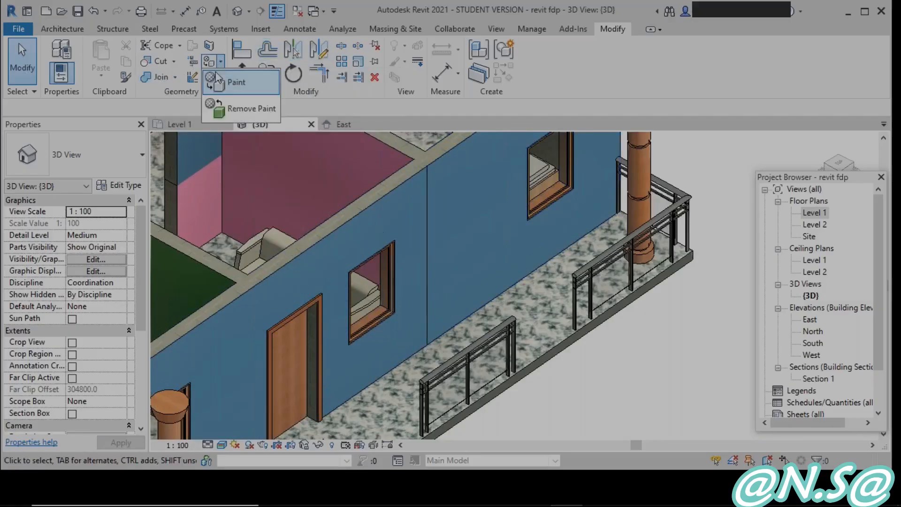
{"action": "left_click", "coordinate": [218, 81]}
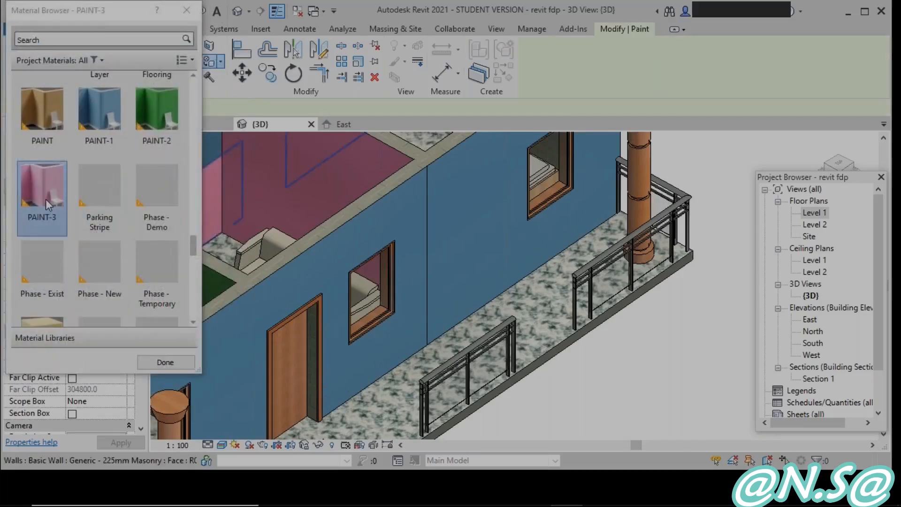
{"action": "left_click", "coordinate": [466, 219]}
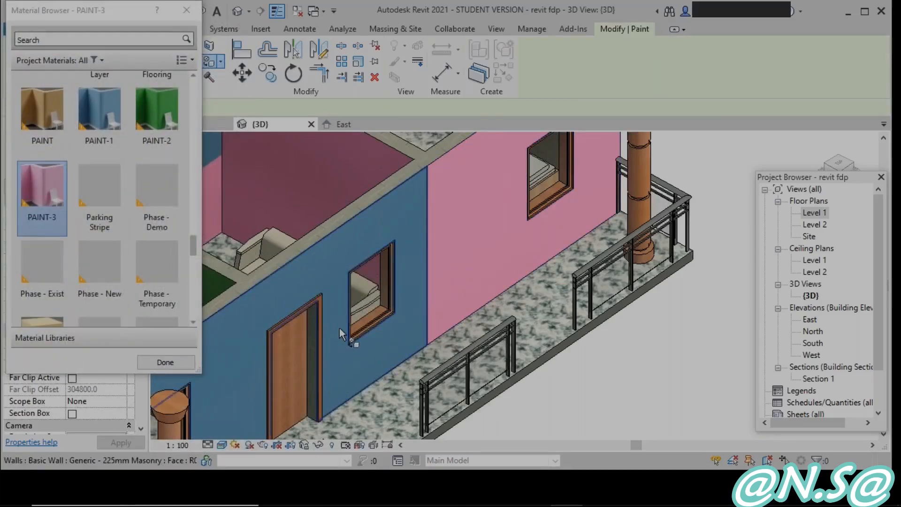
{"action": "scroll", "coordinate": [376, 274], "scroll_direction": "down", "scroll_amount": 4}
{"action": "key", "text": "Escape"}
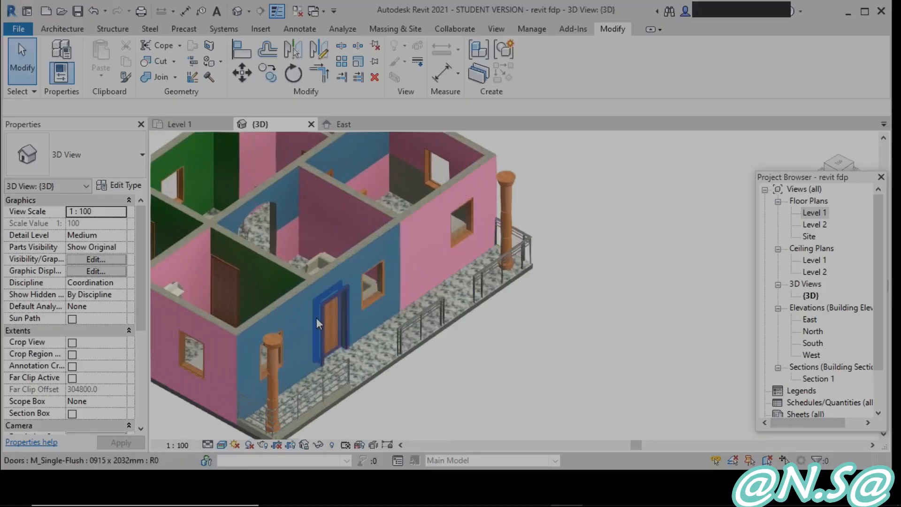
{"action": "middle_click_drag", "start_coordinate": [317, 318], "coordinate": [629, 249], "text": "shift"}
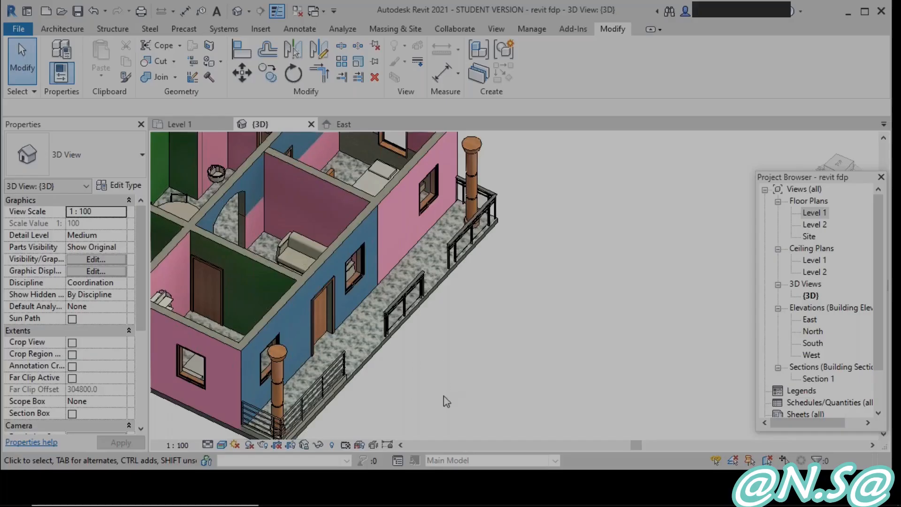
{"action": "scroll", "coordinate": [404, 233], "scroll_direction": "up", "scroll_amount": 5}
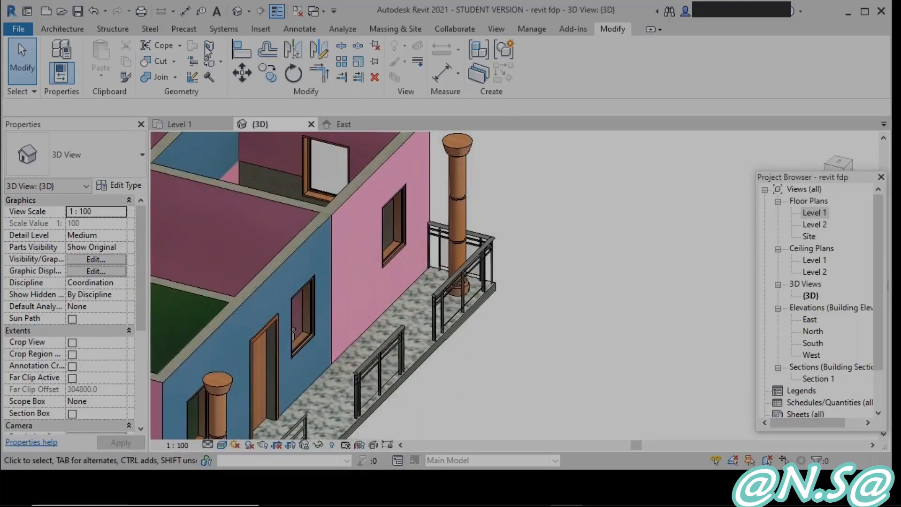
Step: Split the pink bedroom section of the front exterior wall horizontally at about mid-height in the 3D view
{"action": "left_click", "coordinate": [341, 47]}
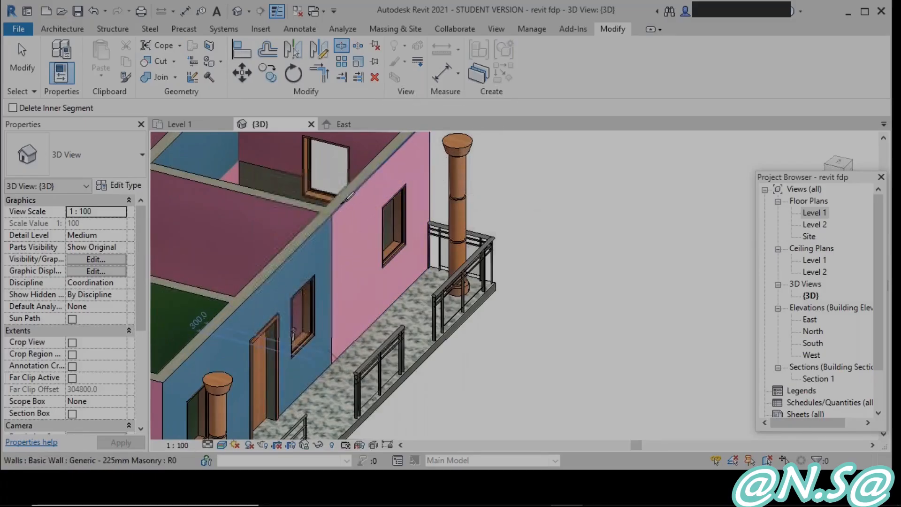
{"action": "left_click", "coordinate": [430, 183]}
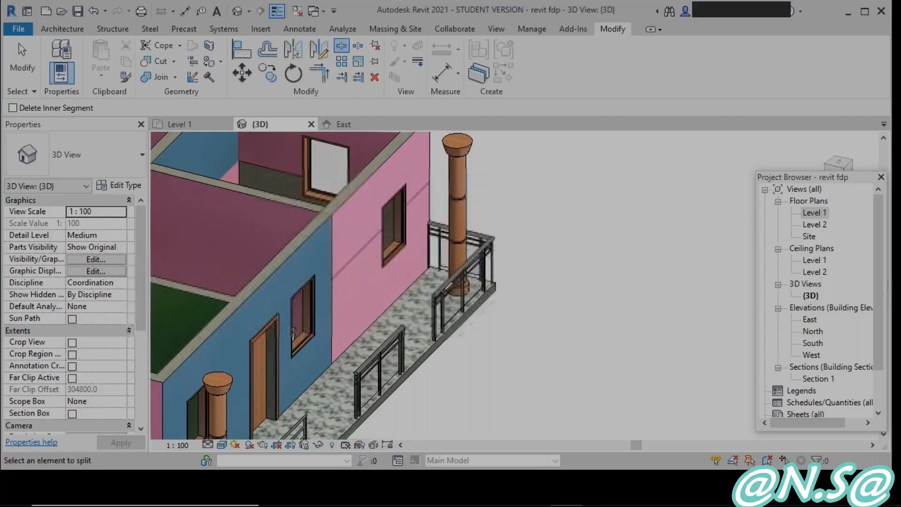
{"action": "key", "text": "Escape"}
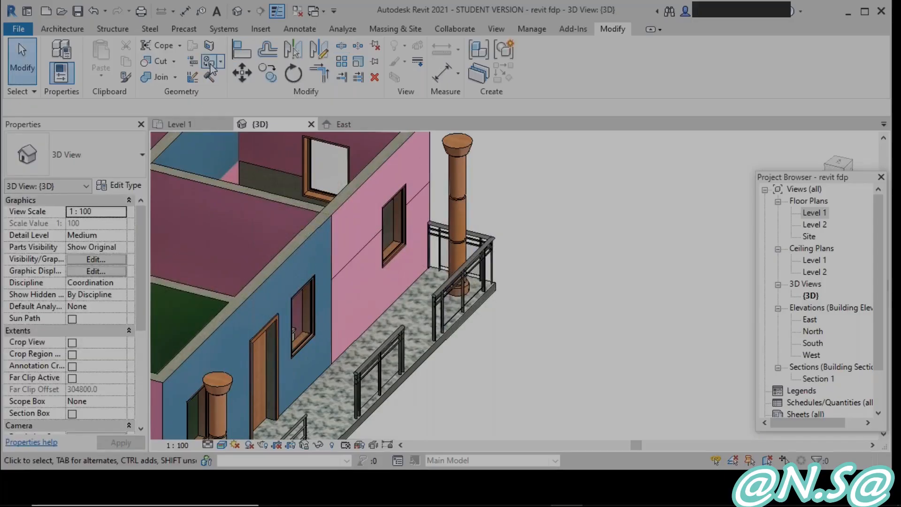
Step: Try PAINT-2 and PAINT-1 on the lower half of the bedroom's front exterior wall, and finish it with PAINT
{"action": "left_click", "coordinate": [210, 68]}
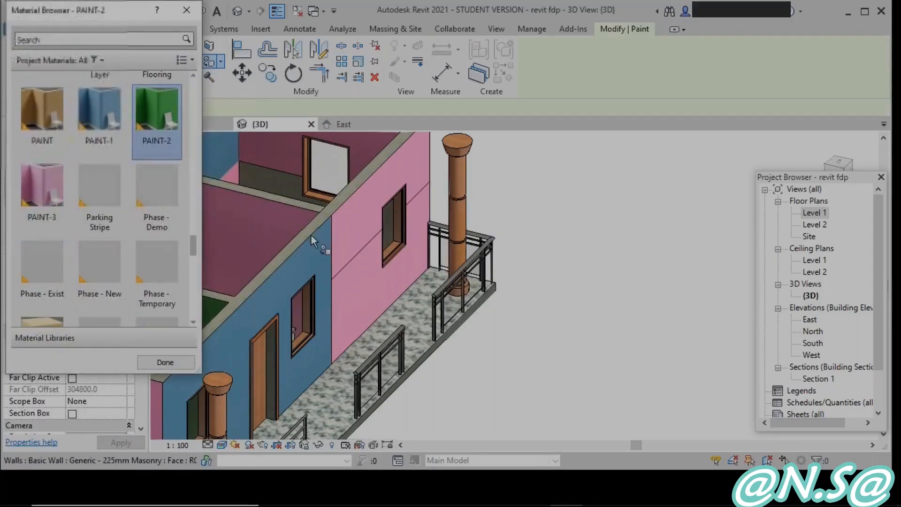
{"action": "left_click", "coordinate": [362, 272]}
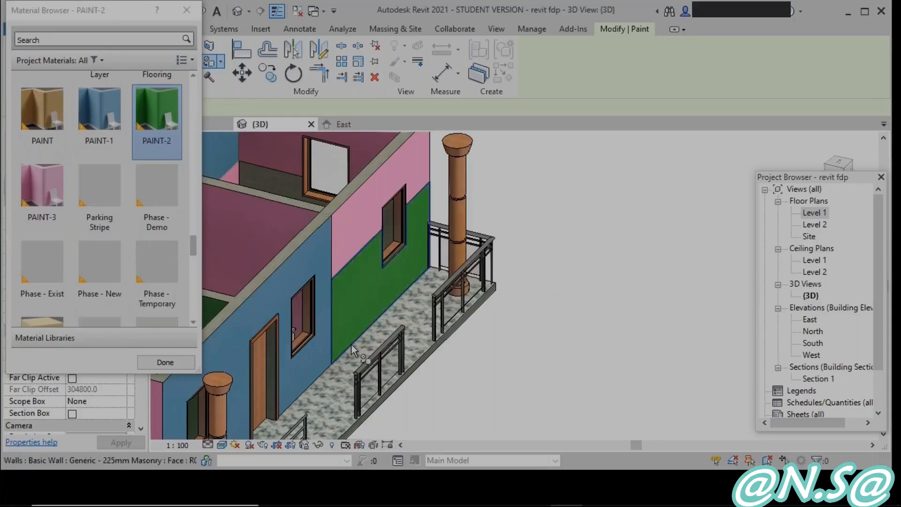
{"action": "left_click", "coordinate": [98, 129]}
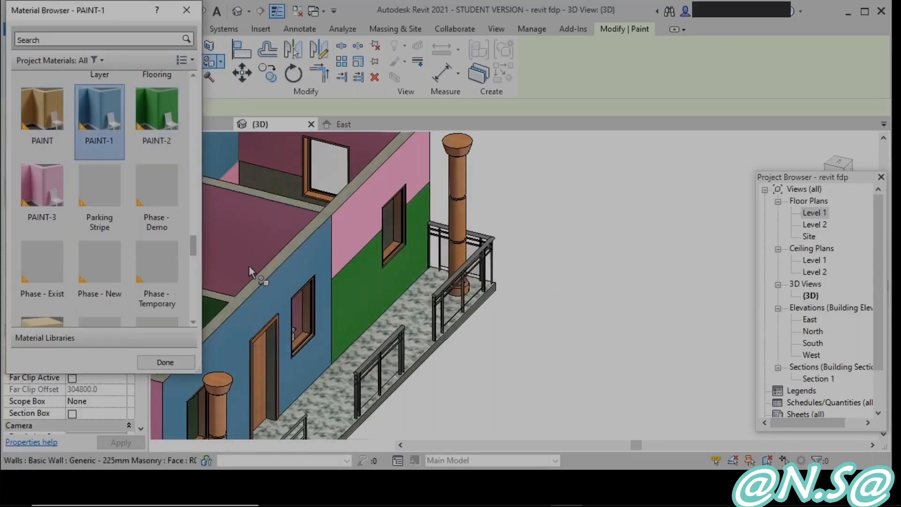
{"action": "left_click", "coordinate": [370, 298]}
{"action": "left_click", "coordinate": [30, 118]}
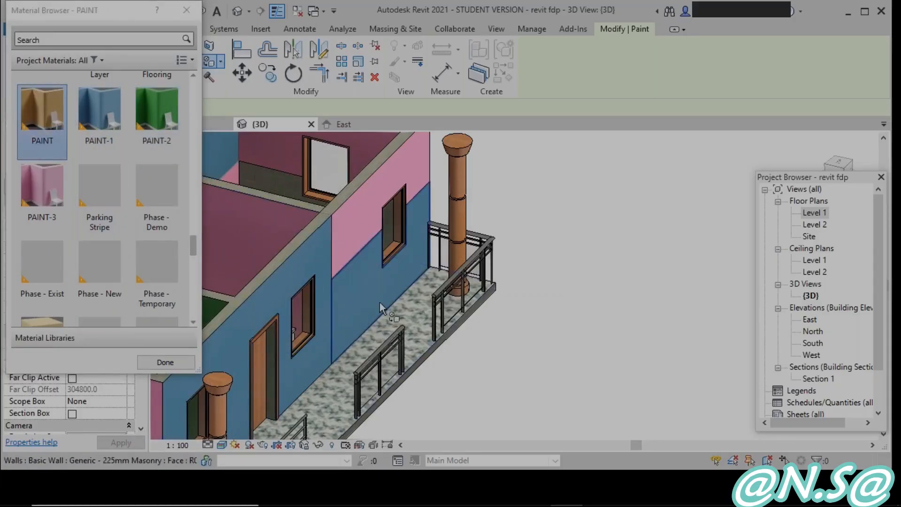
{"action": "left_click", "coordinate": [370, 292]}
{"action": "key", "text": "Escape"}
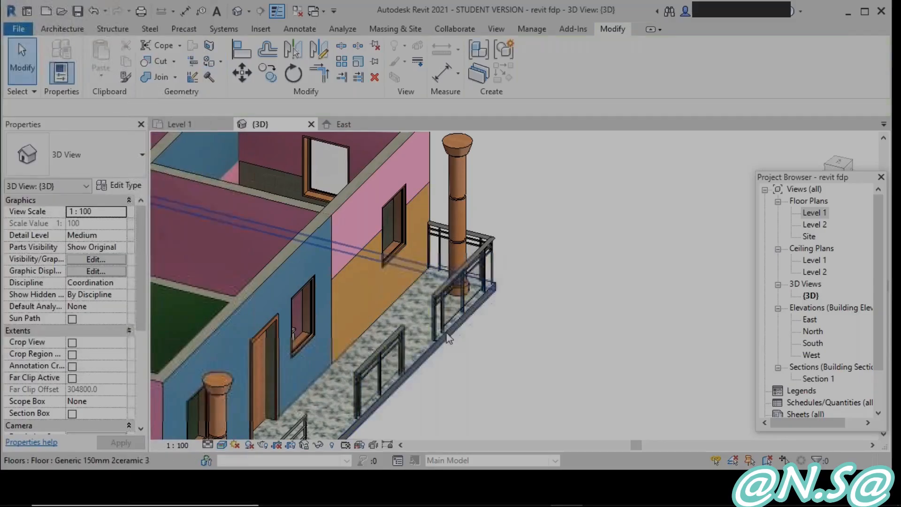
Step: Examine the painted interior and exterior walls of the house, including the two-colour bedroom section of the front wall
{"action": "scroll", "coordinate": [446, 331], "scroll_direction": "down", "scroll_amount": 1}
{"action": "scroll", "coordinate": [467, 388], "scroll_direction": "down", "scroll_amount": 2}
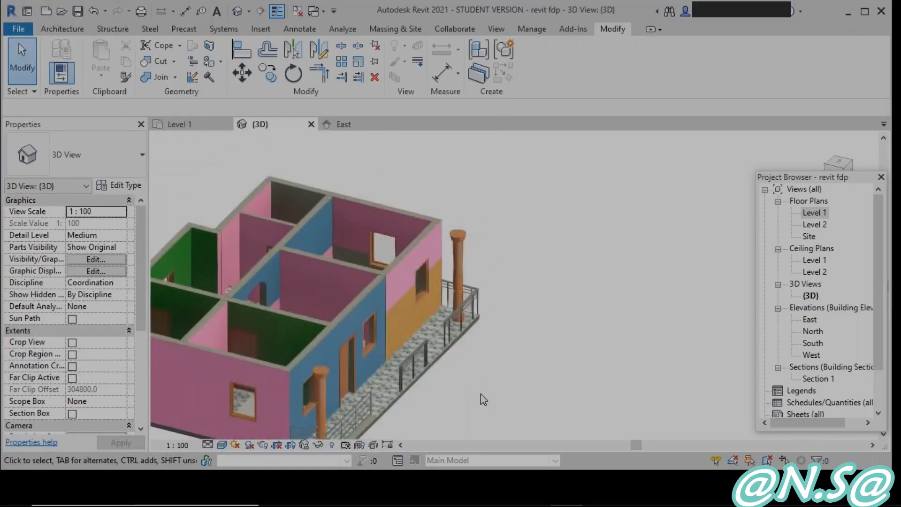
{"action": "middle_click_drag", "start_coordinate": [468, 387], "coordinate": [444, 446], "text": "shift"}
{"action": "middle_click_drag", "start_coordinate": [444, 388], "coordinate": [486, 345]}
{"action": "scroll", "coordinate": [469, 308], "scroll_direction": "down", "scroll_amount": 1}
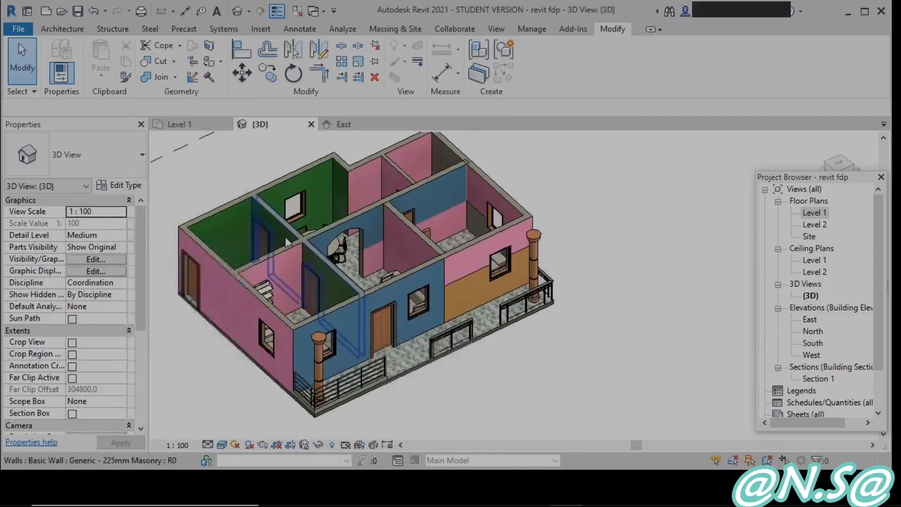
{"action": "scroll", "coordinate": [285, 236], "scroll_direction": "up", "scroll_amount": 3}
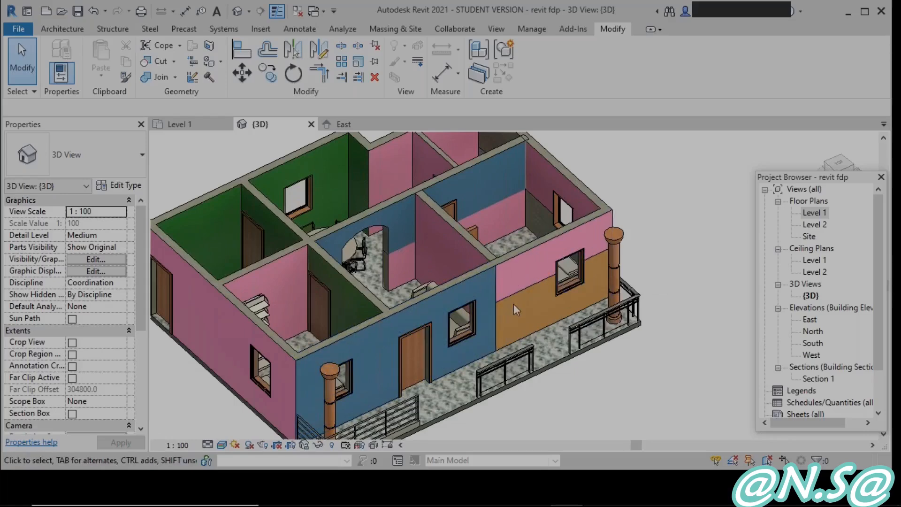
{"action": "scroll", "coordinate": [512, 311], "scroll_direction": "up", "scroll_amount": 3}
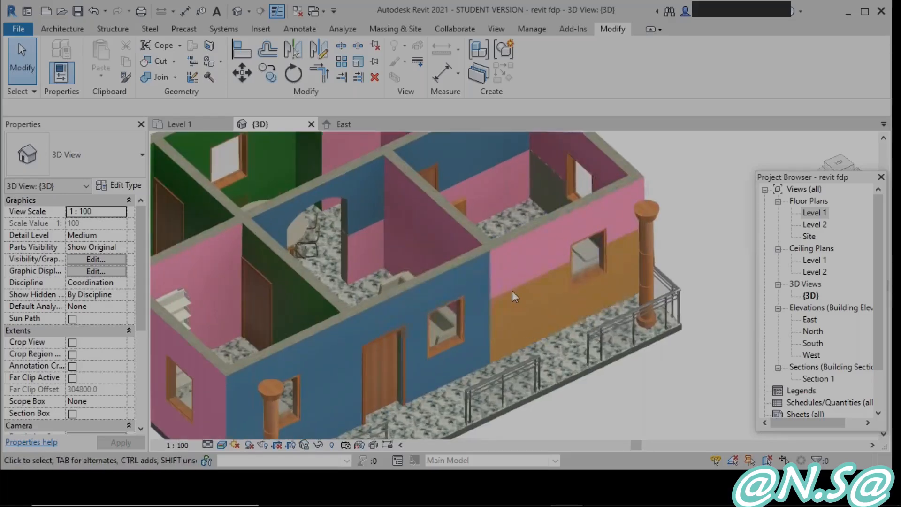
{"action": "scroll", "coordinate": [480, 275], "scroll_direction": "down", "scroll_amount": 2}
{"action": "scroll", "coordinate": [480, 267], "scroll_direction": "down", "scroll_amount": 3}
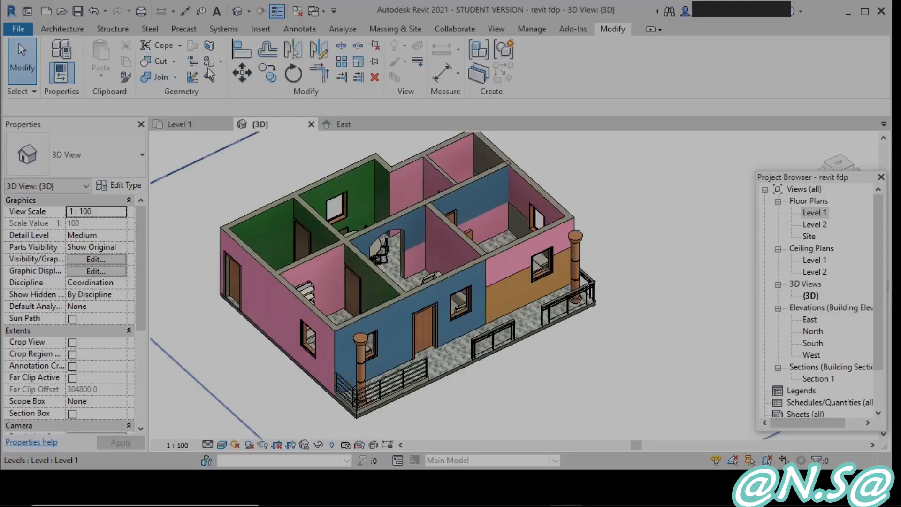
Step: Remove the paint from the lower half of the bedroom's front exterior wall
{"action": "left_click", "coordinate": [220, 61]}
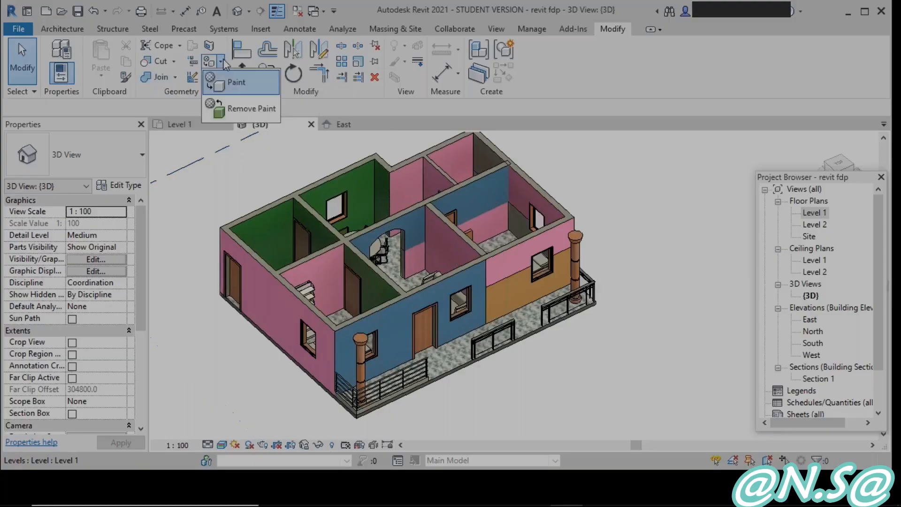
{"action": "left_click", "coordinate": [228, 85]}
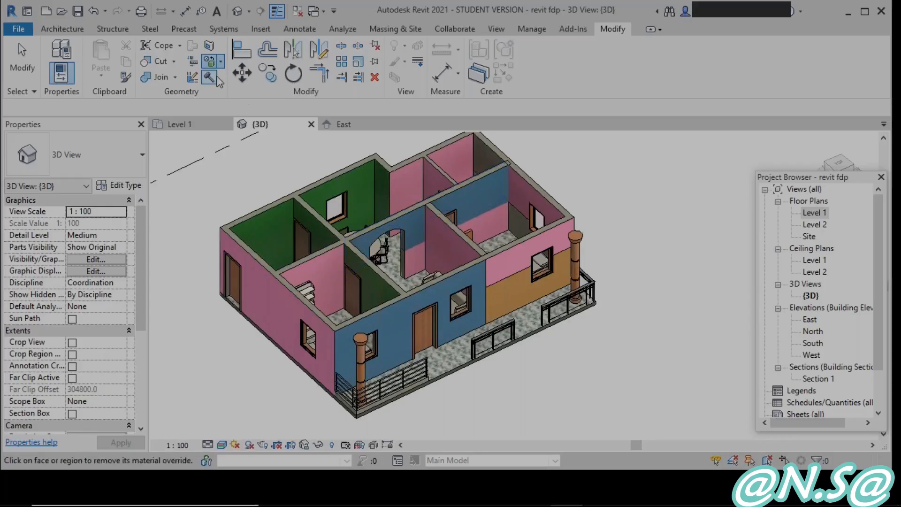
{"action": "left_click", "coordinate": [514, 285]}
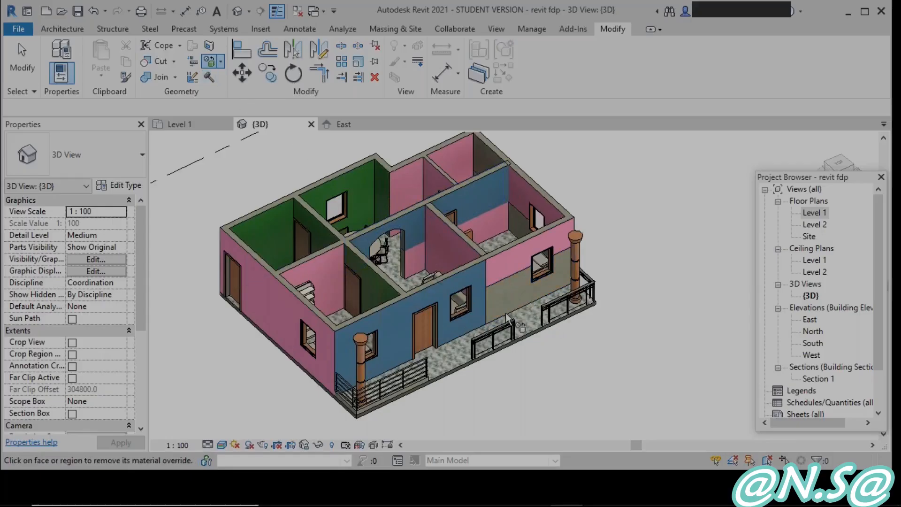
{"action": "scroll", "coordinate": [505, 306], "scroll_direction": "up", "scroll_amount": 3}
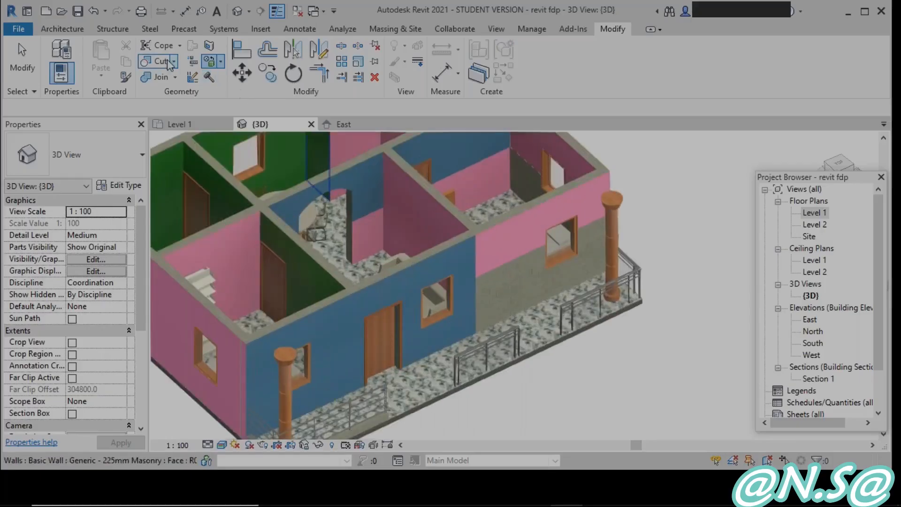
Step: Repaint the bare lower half of the bedroom's front exterior wall with PAINT
{"action": "left_click", "coordinate": [220, 62]}
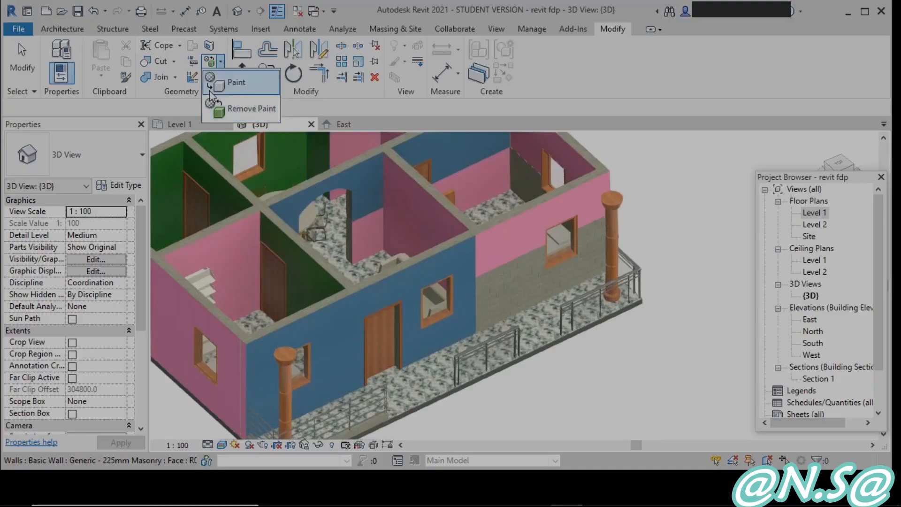
{"action": "left_click", "coordinate": [230, 83]}
{"action": "left_click", "coordinate": [41, 202]}
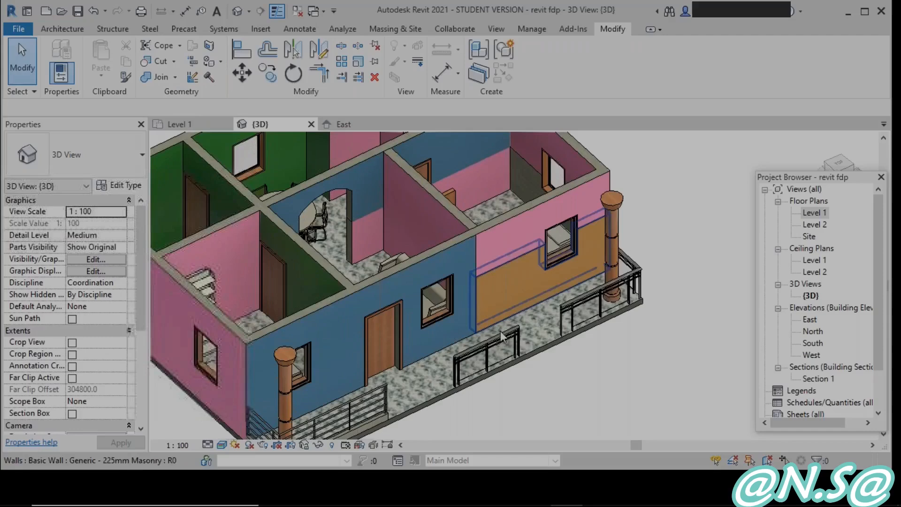
{"action": "scroll", "coordinate": [536, 331], "scroll_direction": "down", "scroll_amount": 4}
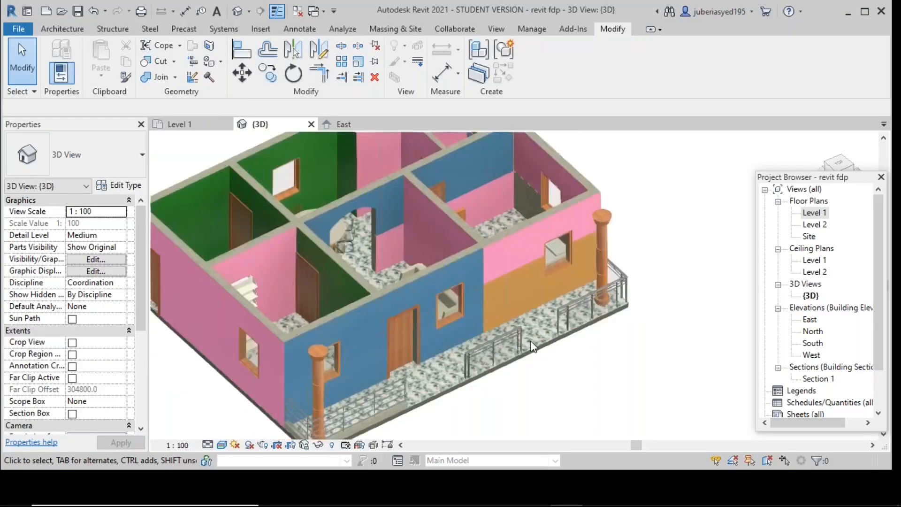
{"action": "middle_click_drag", "start_coordinate": [536, 331], "coordinate": [525, 358]}
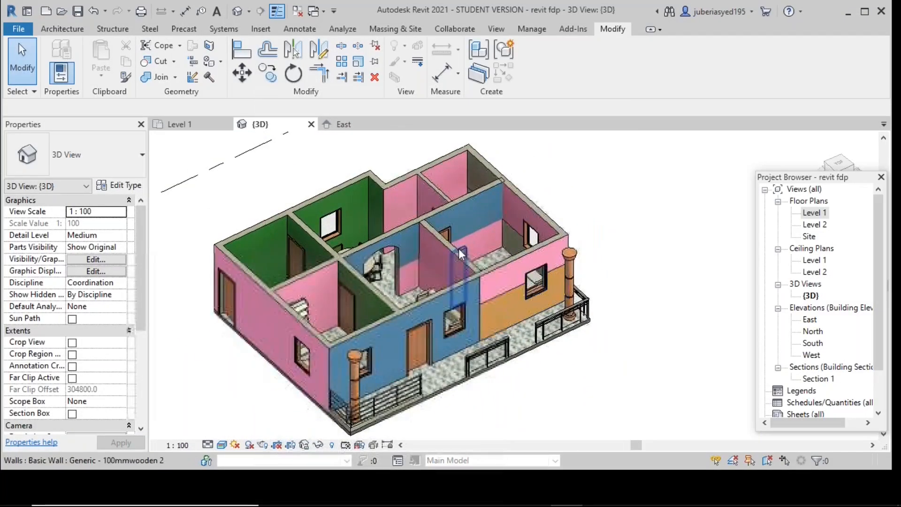
Step: Bring up the architectural building tools
{"action": "left_click", "coordinate": [48, 34]}
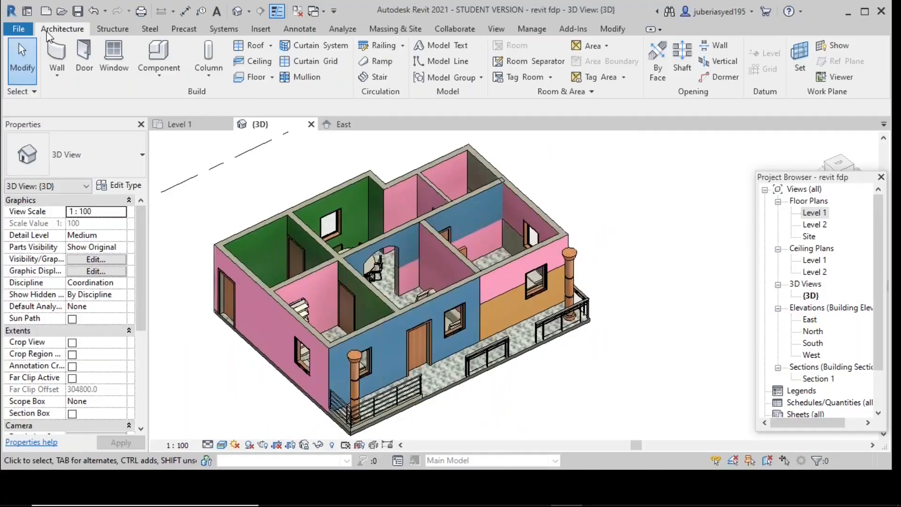